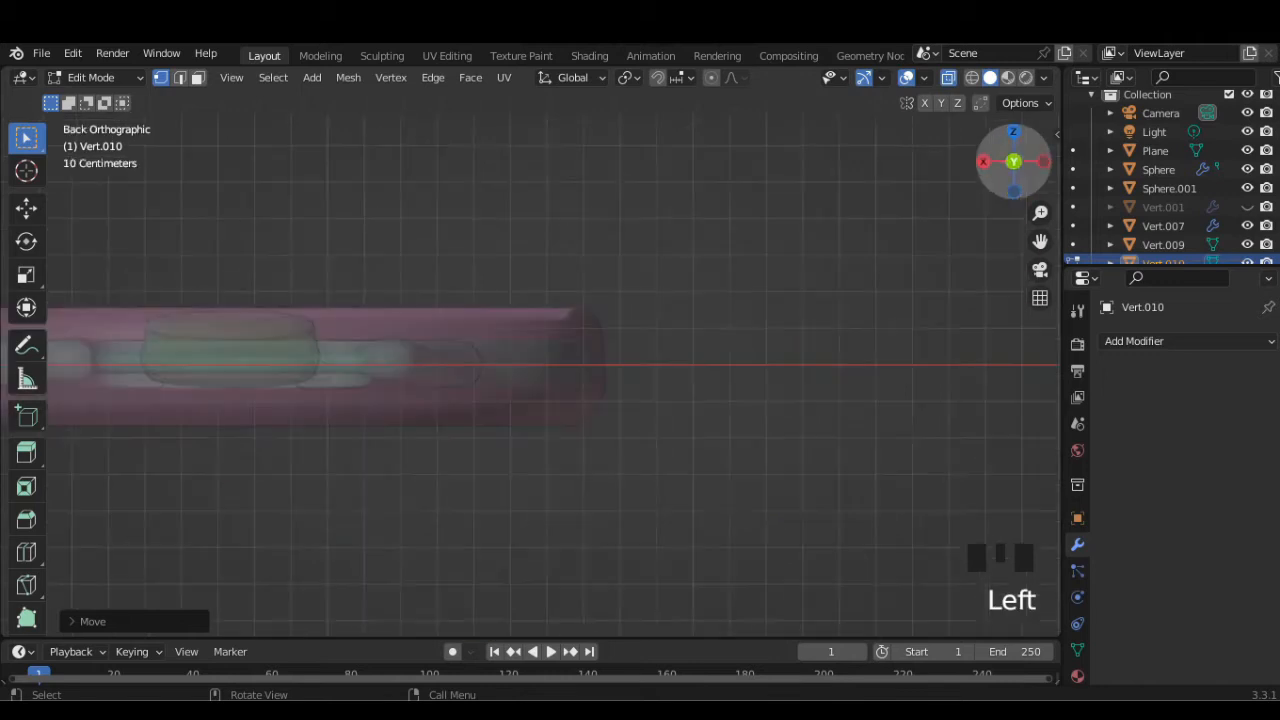
Move the single vertex about 3.27 m along X to the buckle frame and centre it on the frame's straight inner edge
scroll(530, 370, "down", 7)
key("g")
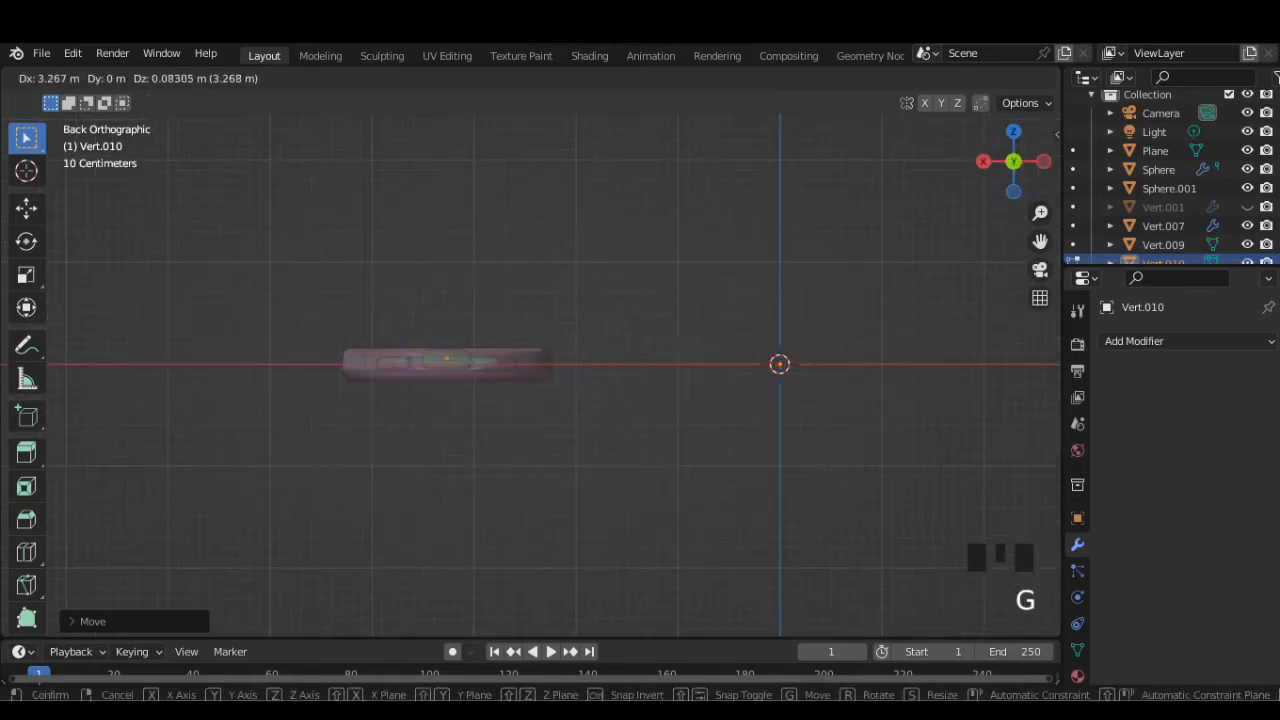
left_click(446, 358)
left_click(1013, 131)
scroll(530, 368, "up", 6)
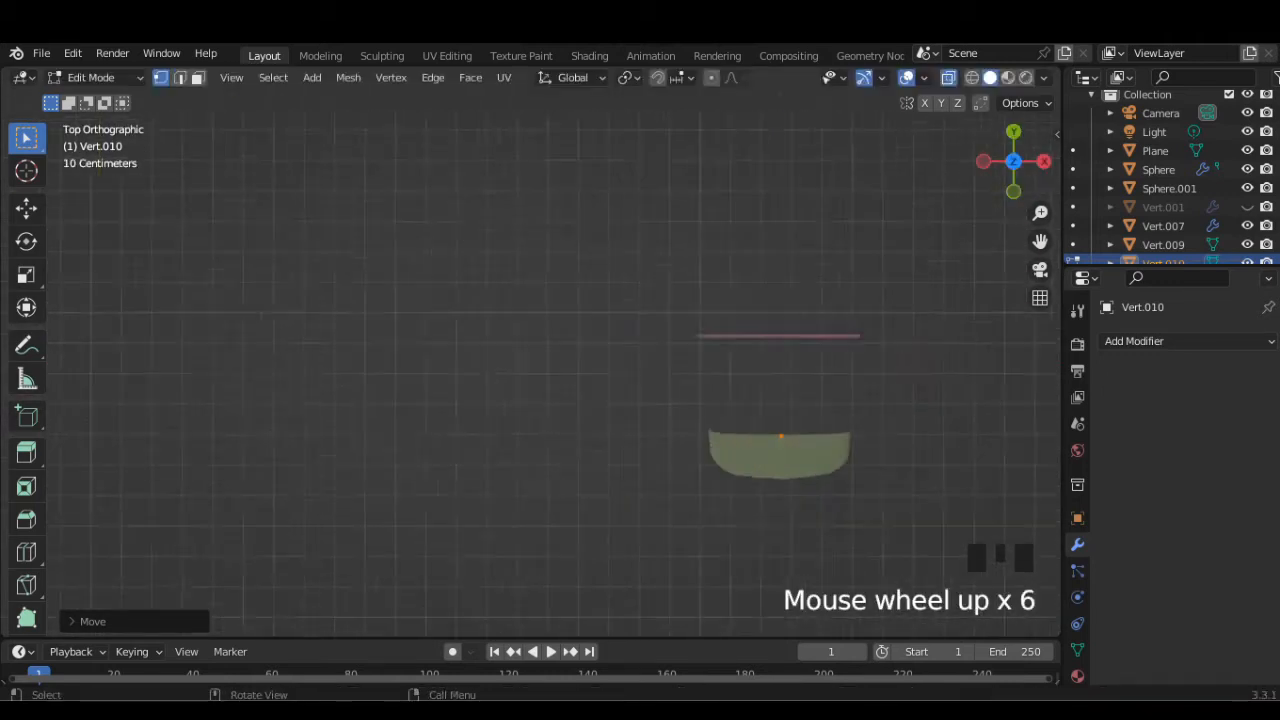
scroll(530, 368, "up", 1)
middle_click_drag(530, 368, 458, 349, "shift")
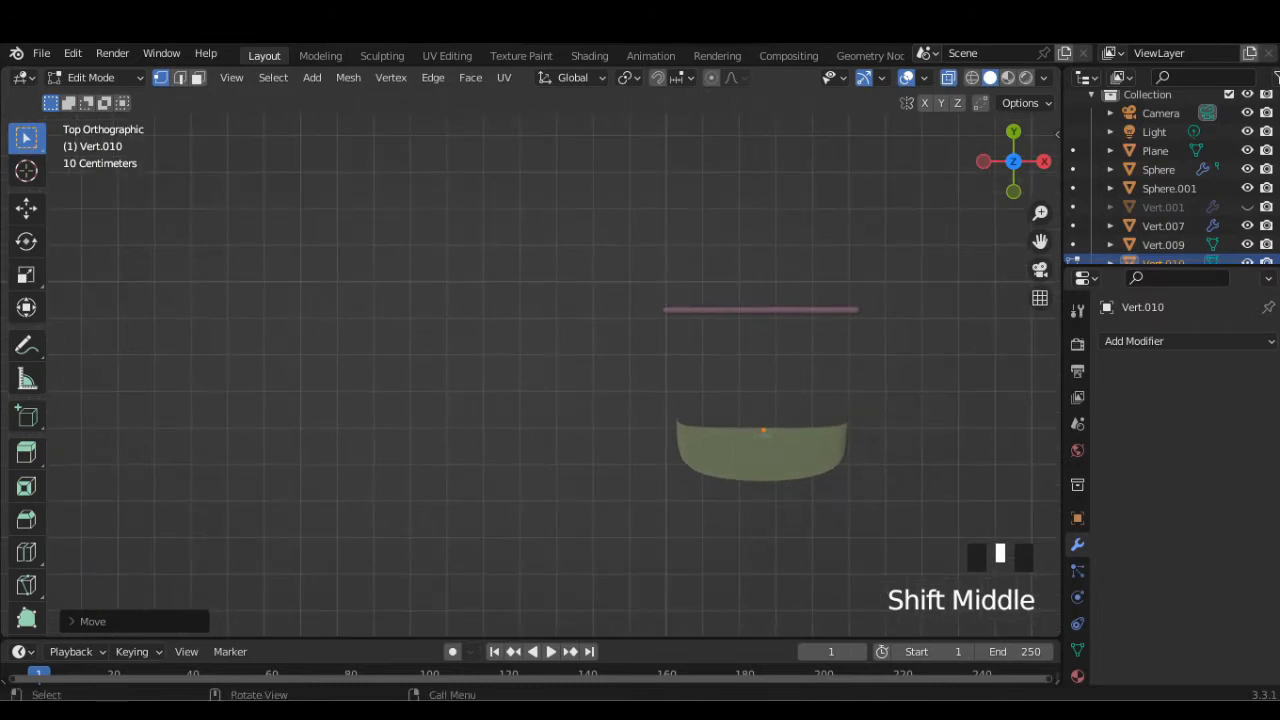
key("g")
left_click(762, 430)
Lower the vertex along the Z axis onto the upper surface of the buckle frame
left_click(1043, 161)
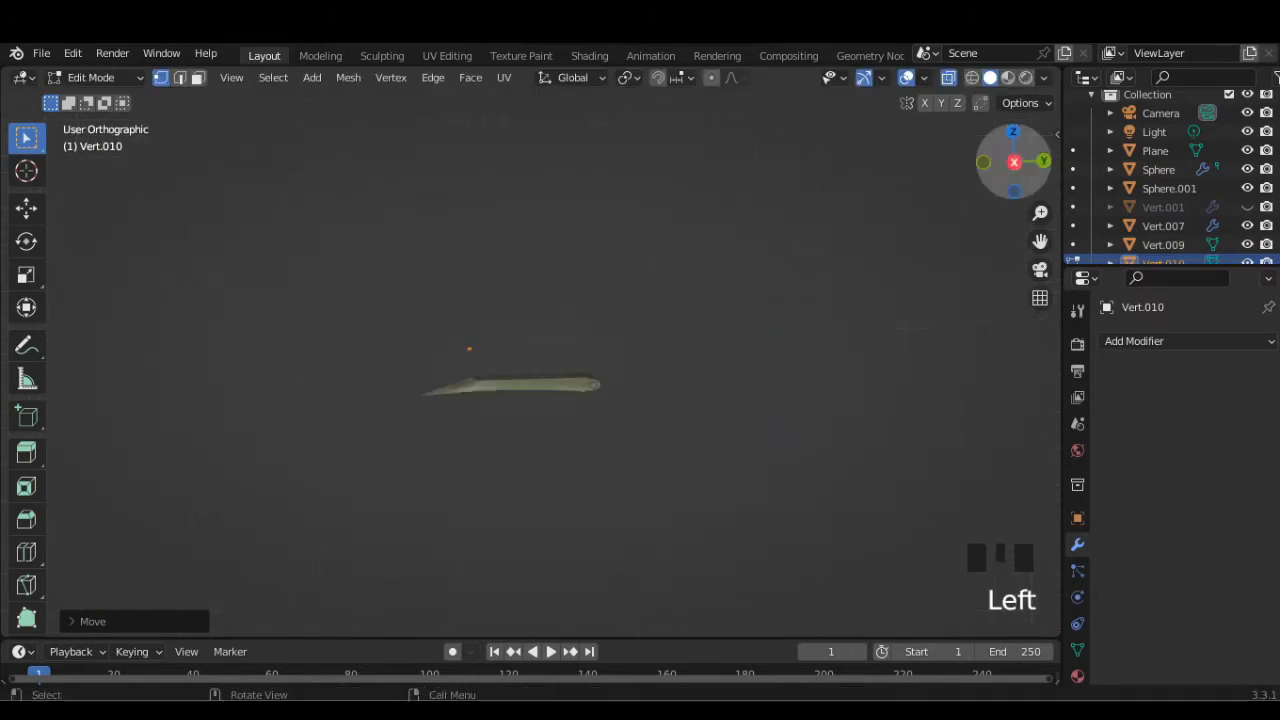
scroll(540, 370, "up", 3)
key("g")
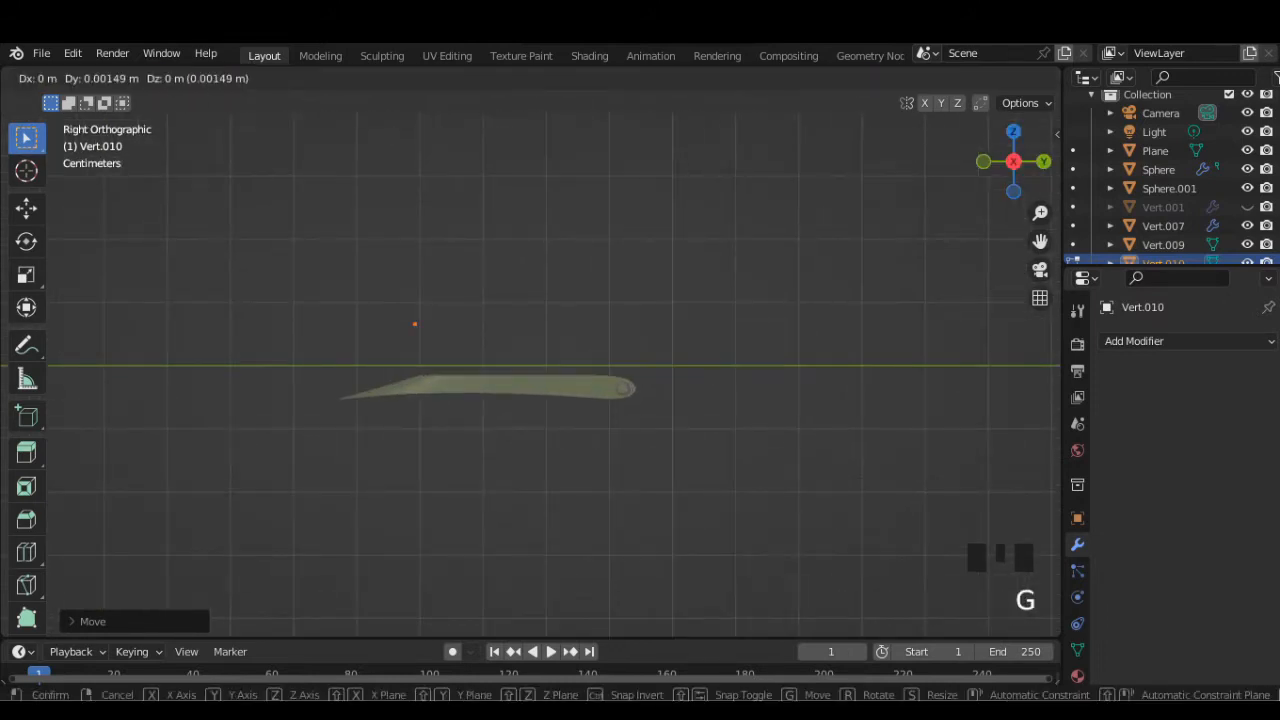
key("y")
key("z")
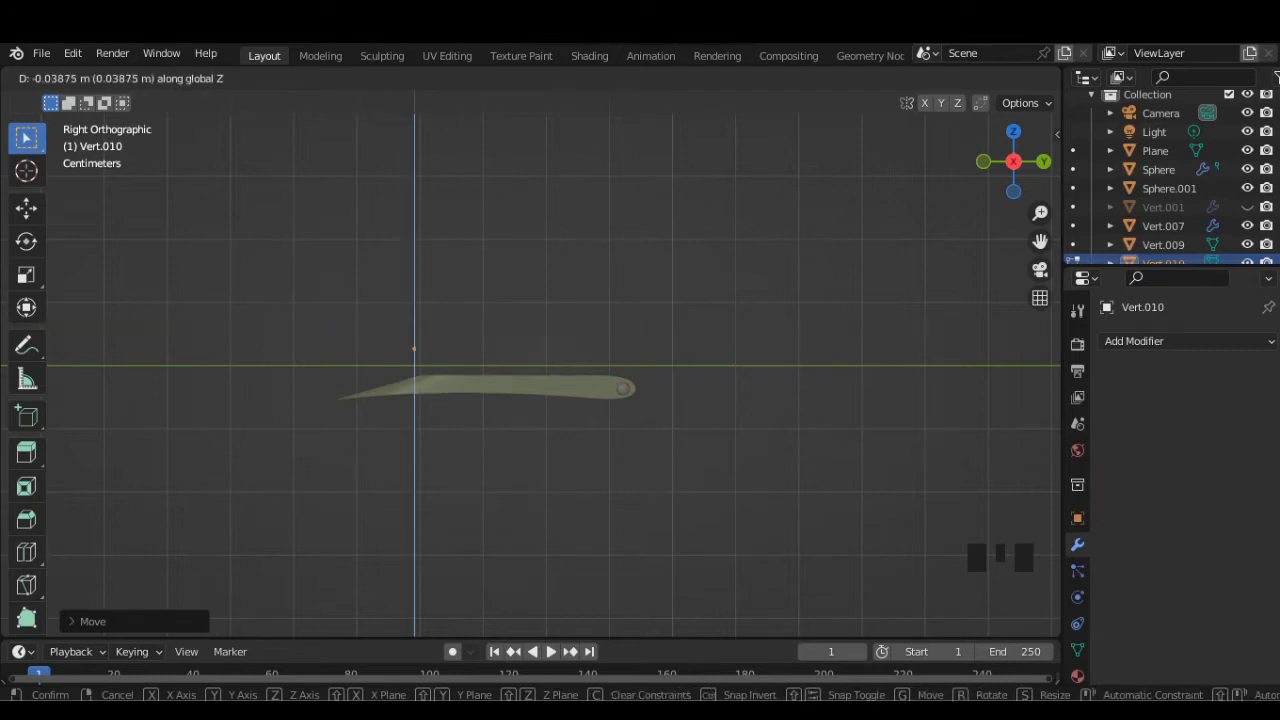
left_click(414, 378)
Extrude a short segment about 0.016 m long from the vertex, then a longer segment toward the crossbar
scroll(414, 378, "up", 2)
middle_click_drag(414, 378, 428, 409, "shift")
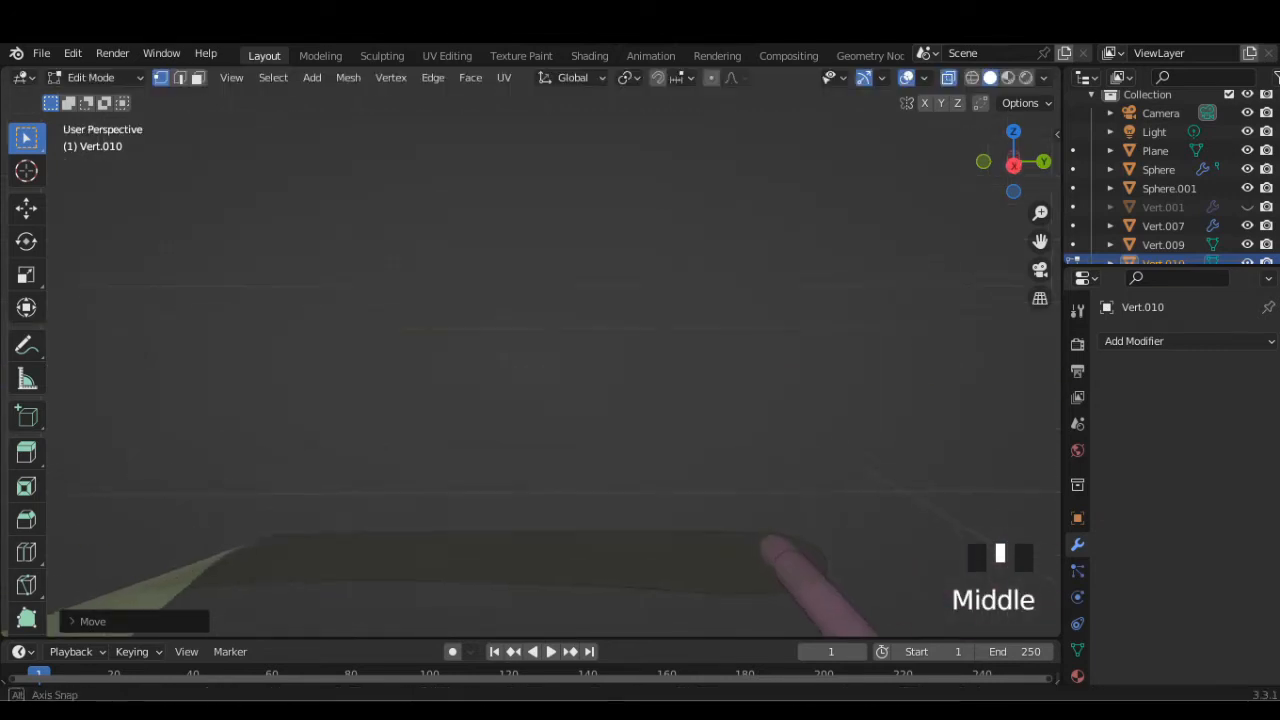
scroll(428, 409, "down", 2)
scroll(428, 409, "down", 1)
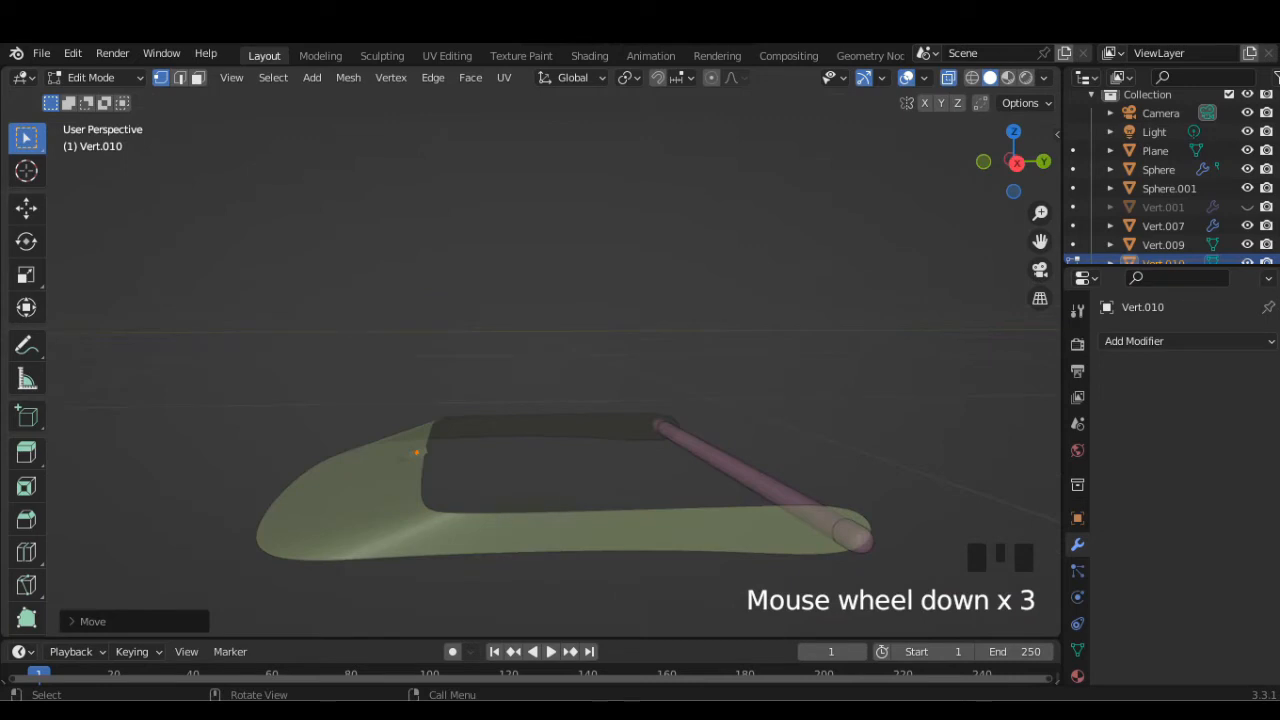
key("e")
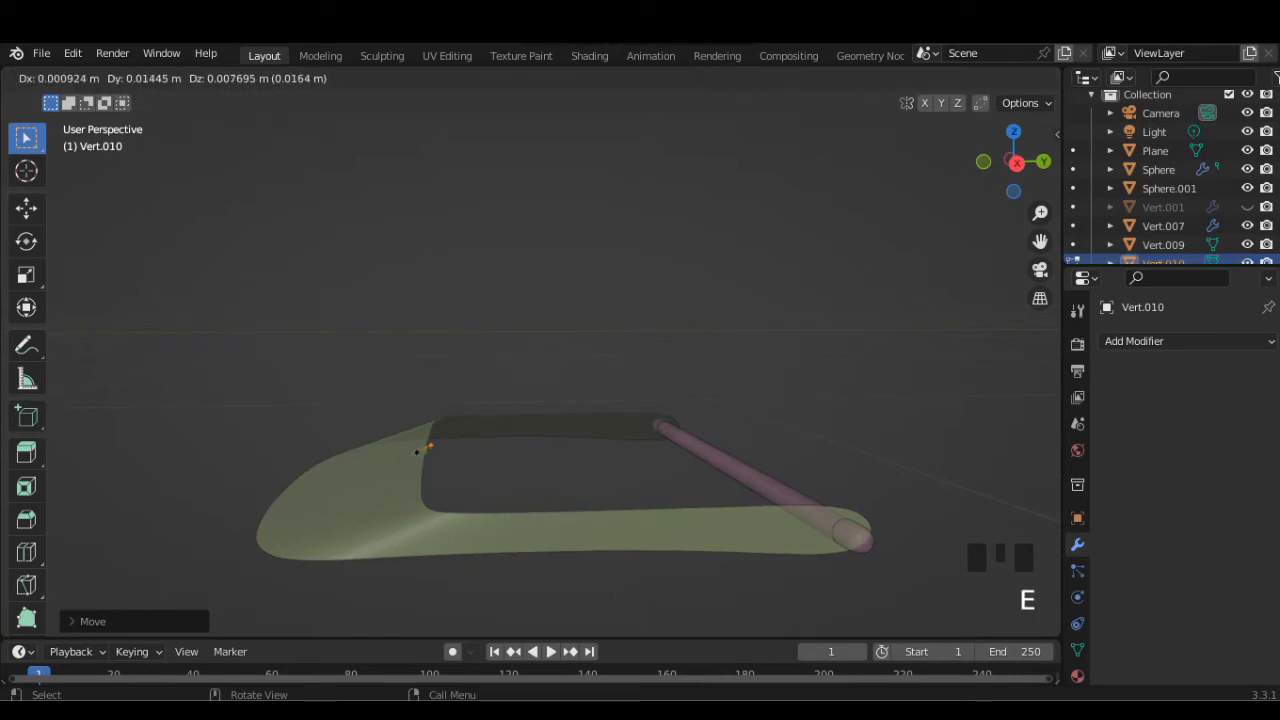
left_click(431, 446)
key("e")
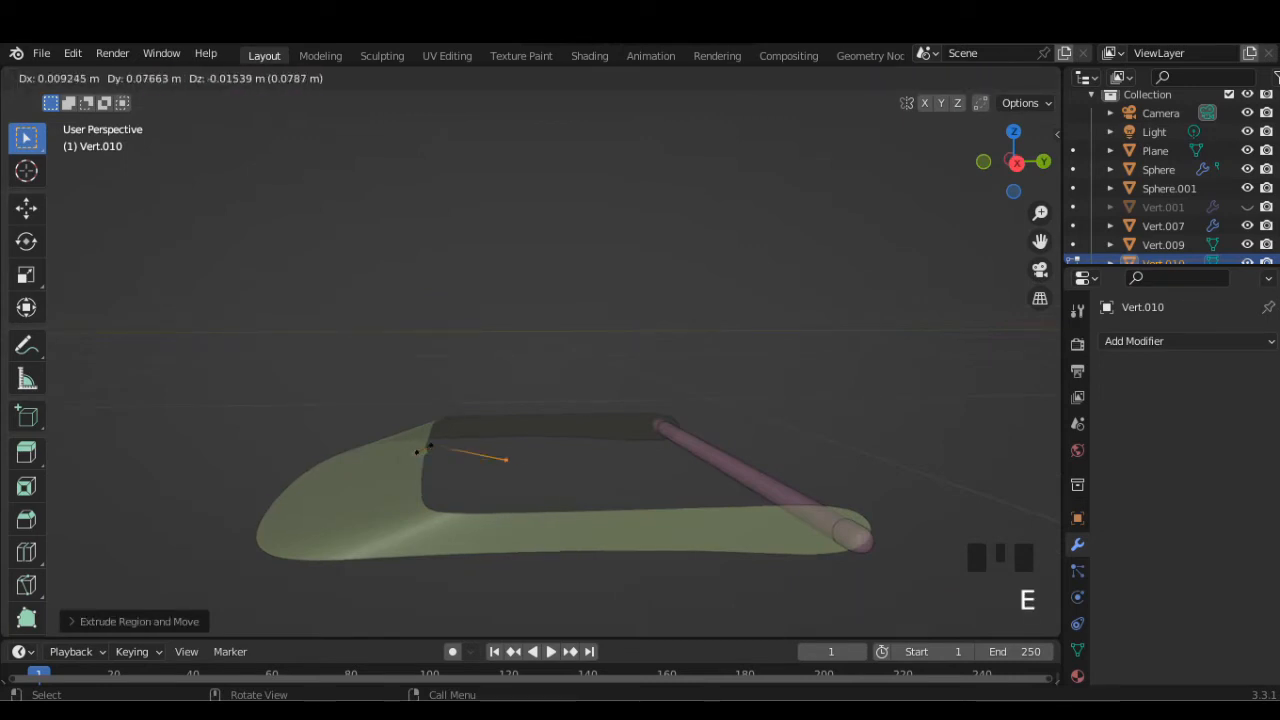
left_click(565, 471)
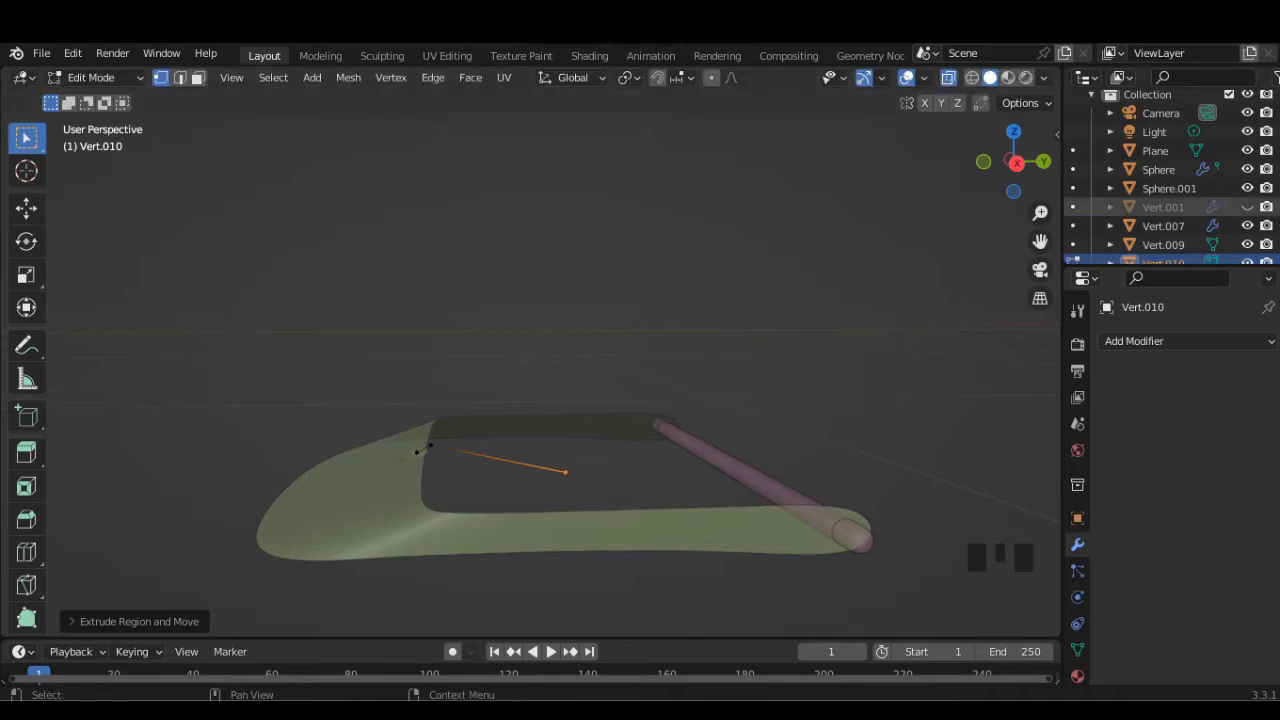
Raise the line's end vertex by about 0.01 m in the side view so it lies over the frame arm
left_click(1016, 162)
scroll(530, 400, "up", 2)
key("g")
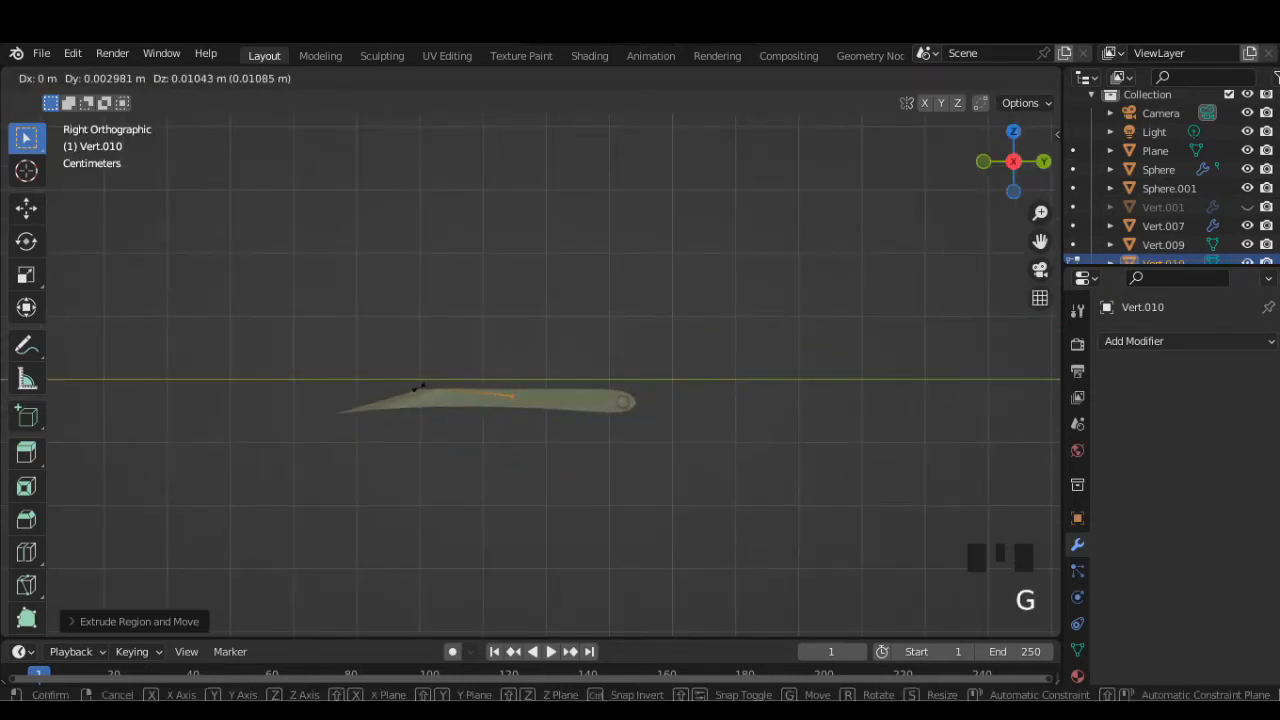
left_click(418, 388)
Extrude another segment about 0.16 m long toward the crossbar and place its end vertex just beside the bar
key("e")
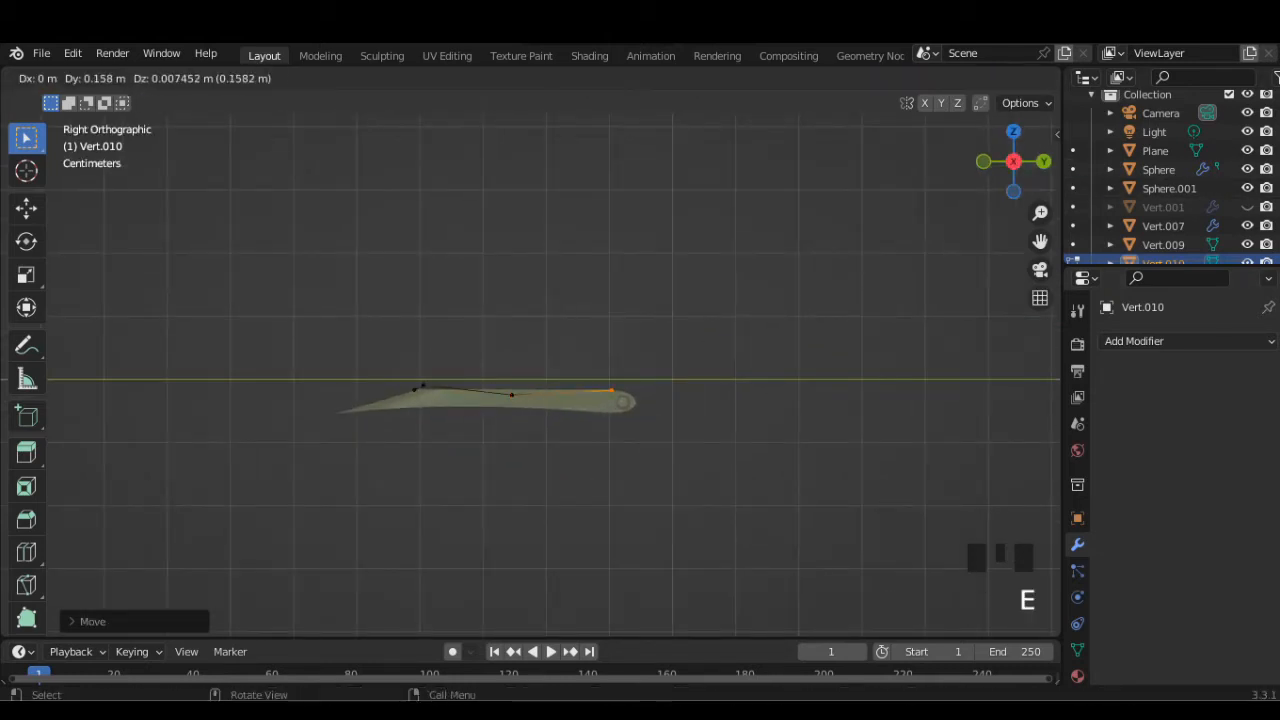
left_click(612, 397)
scroll(612, 397, "up", 3)
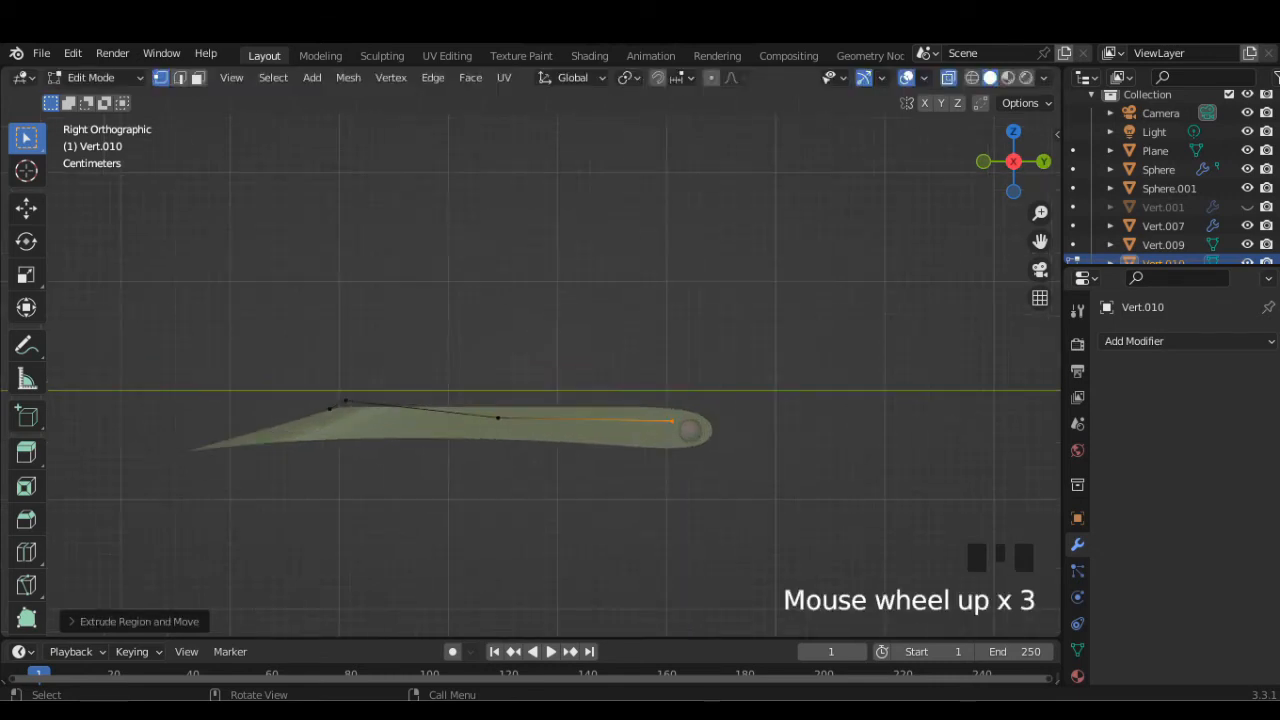
scroll(530, 375, "up", 1)
key("g")
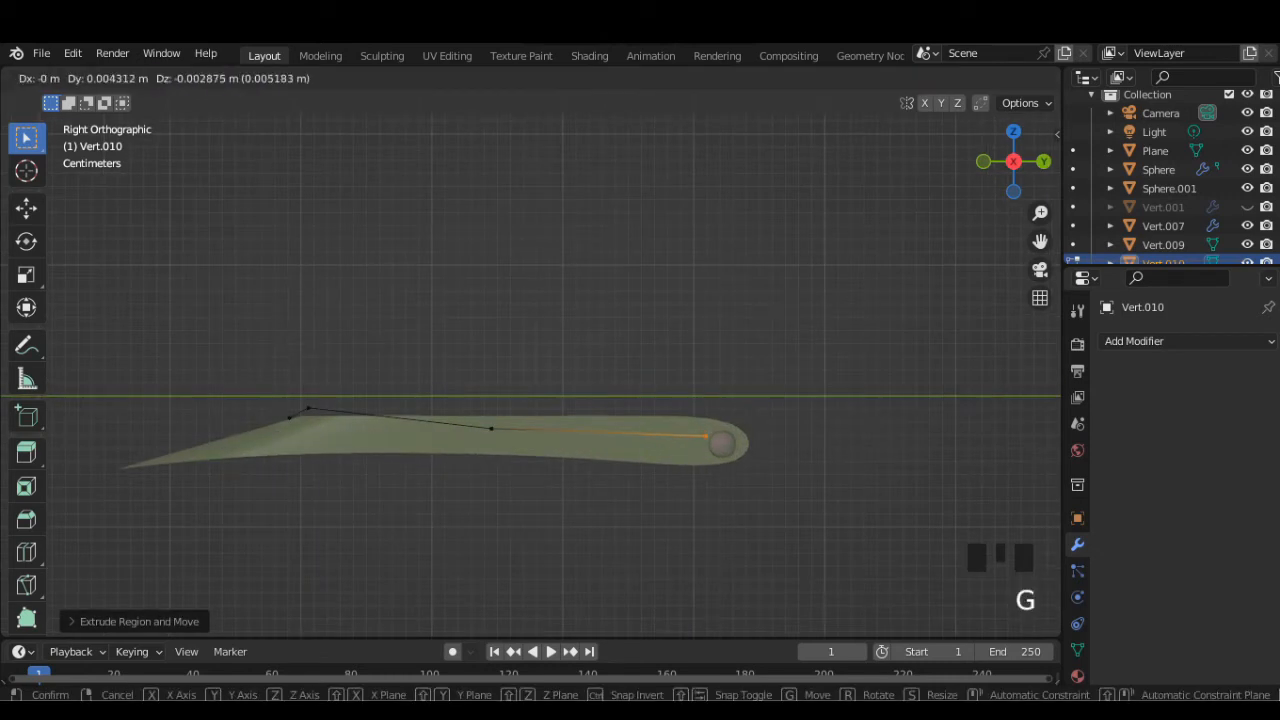
left_click(707, 436)
Extrude a chain of short segments around the crossbar's round end to outline a loop
key("e")
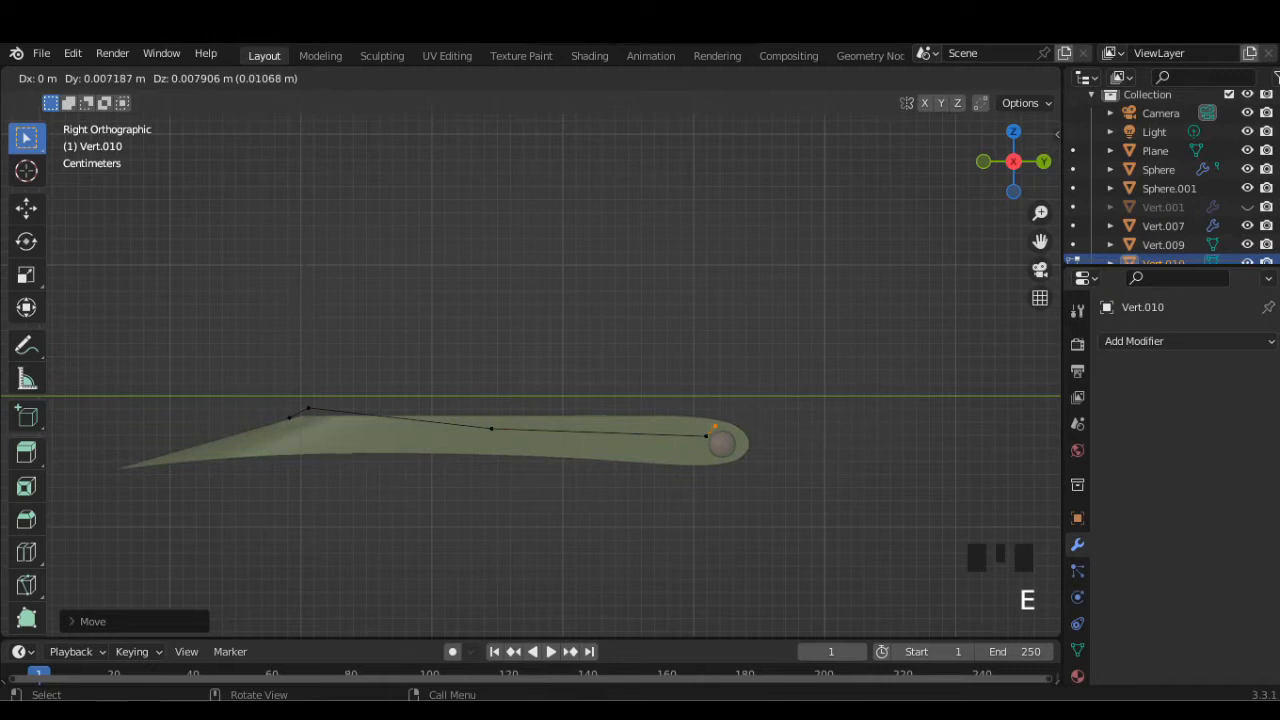
left_click(715, 426)
key("e")
left_click(731, 426)
key("e")
left_click(740, 436)
key("e")
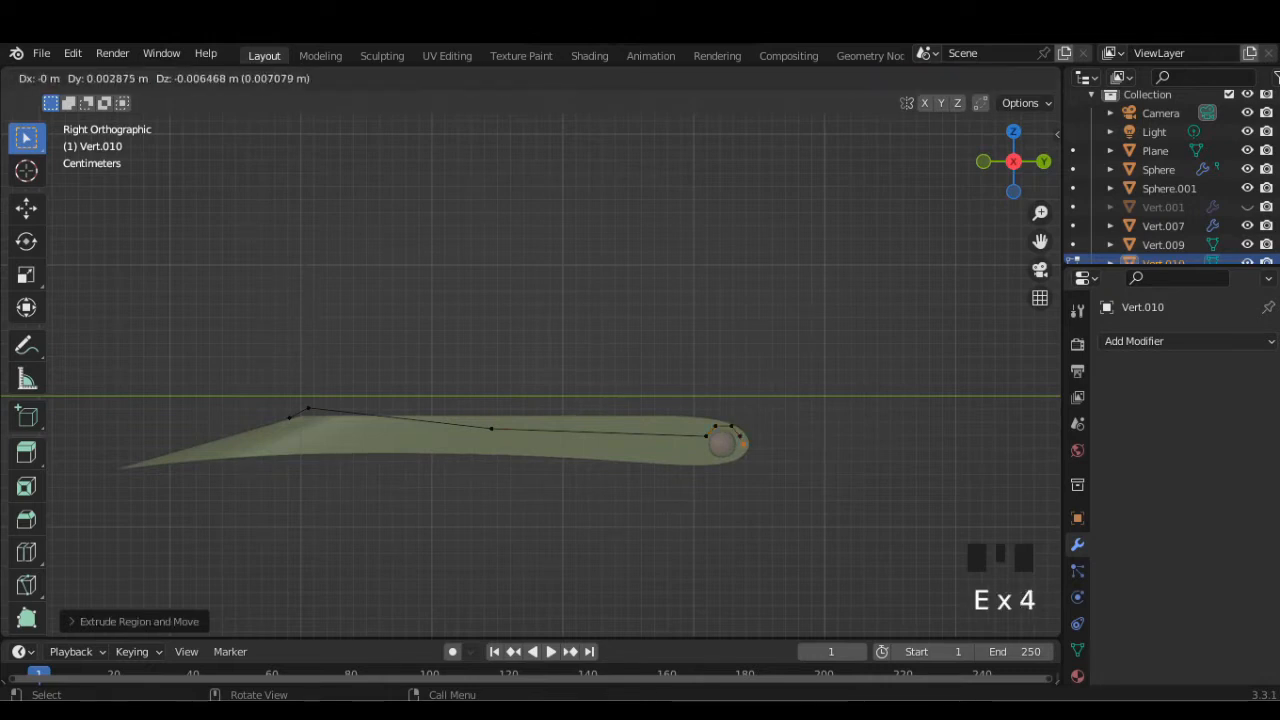
left_click(741, 447)
key("e")
left_click(717, 463)
key("e")
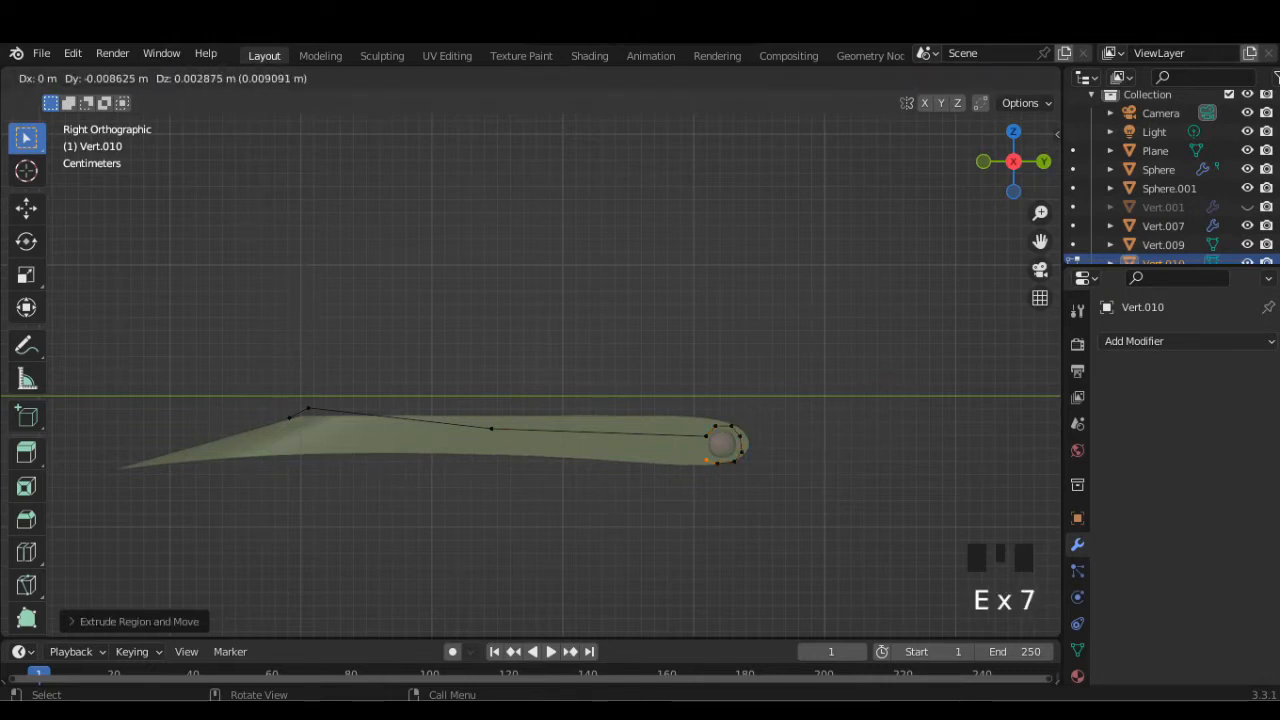
left_click(706, 459)
key("e")
right_click(703, 459)
Extrude one last segment toward the loop's start and merge its end with the starting vertex to close the loop
left_click(717, 463)
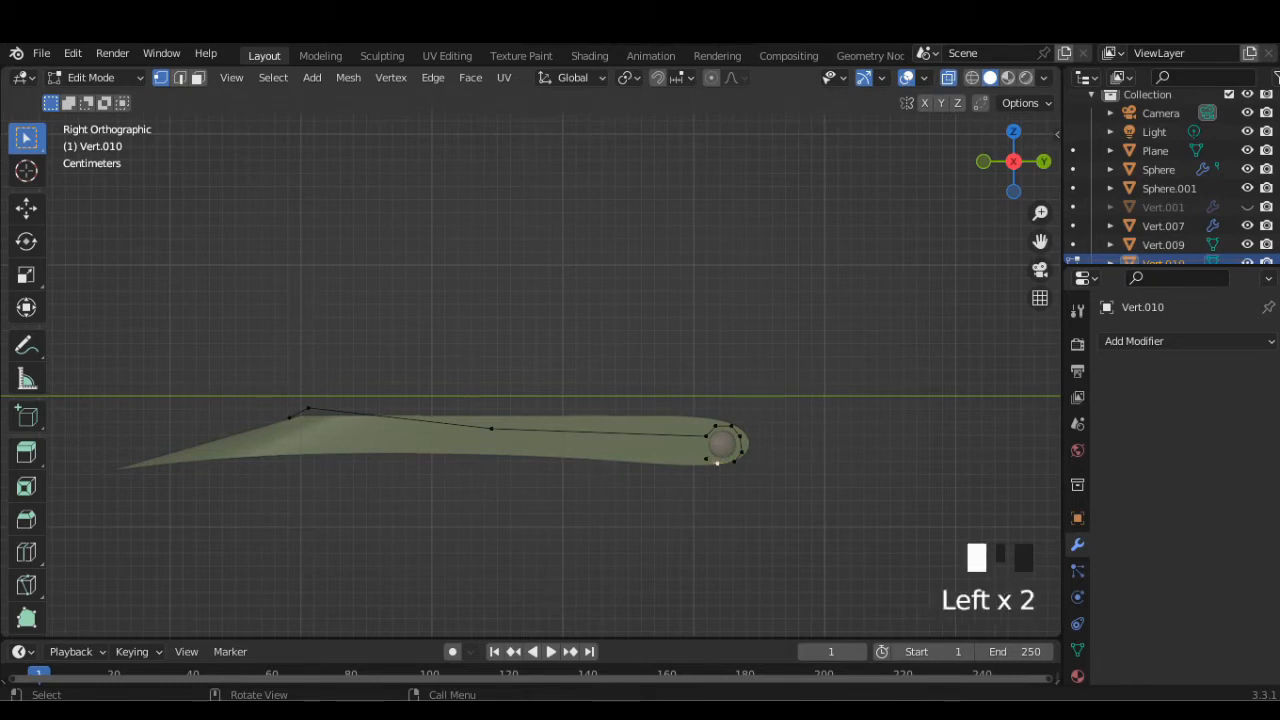
key("e")
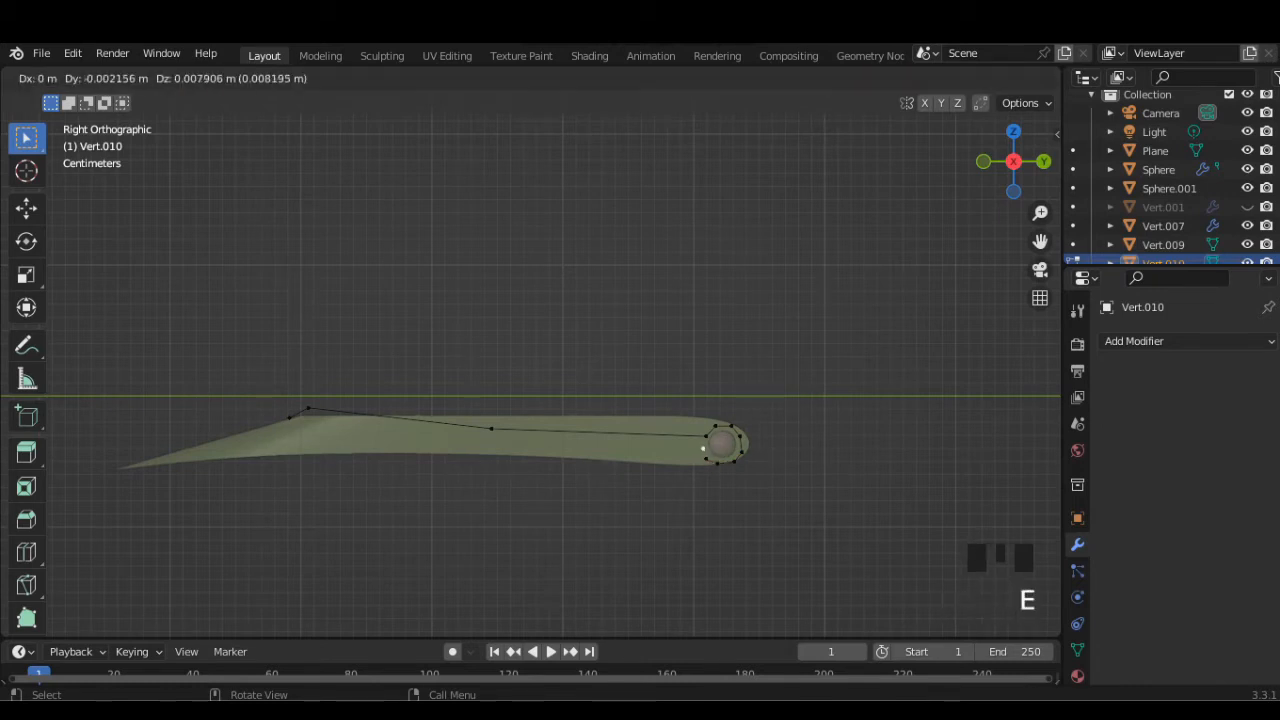
left_click(705, 447)
left_click(700, 437)
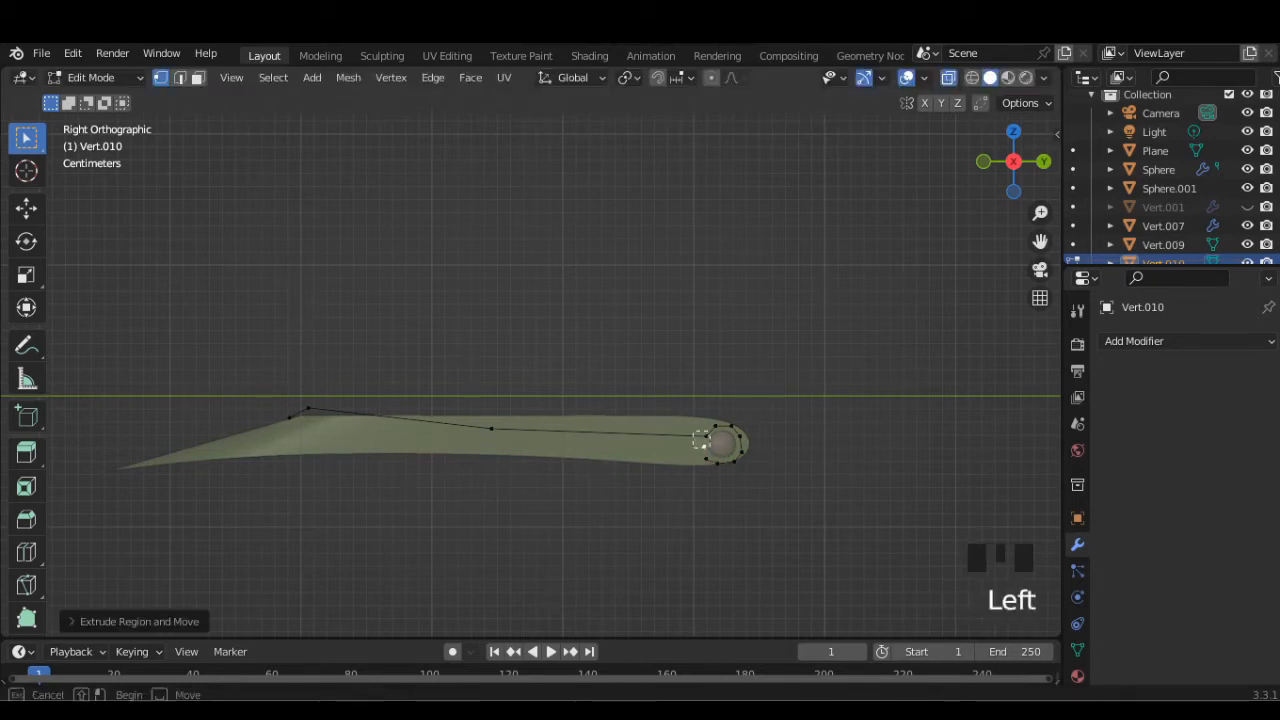
left_click_drag(700, 441, 748, 463)
key("m")
key("Return")
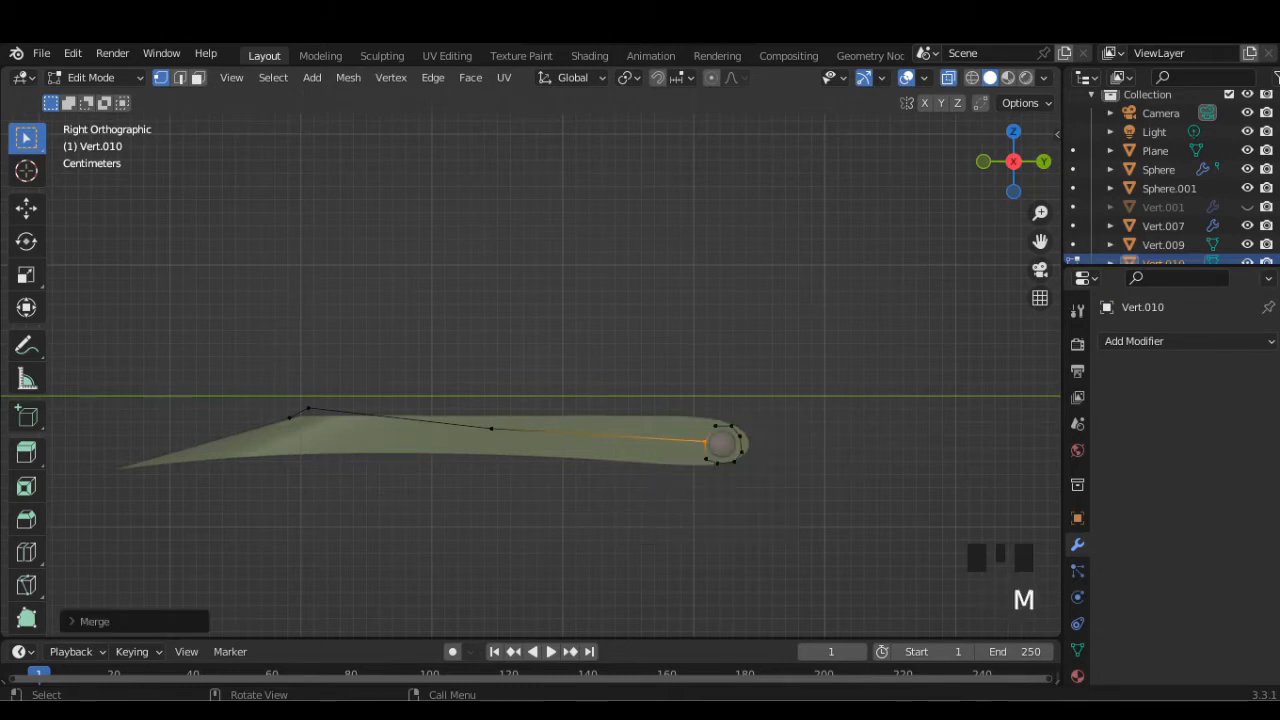
Shift the merged vertex slightly away from the crossbar and move the line's middle vertex down to the centre of the frame arm
key("g")
left_click(700, 434)
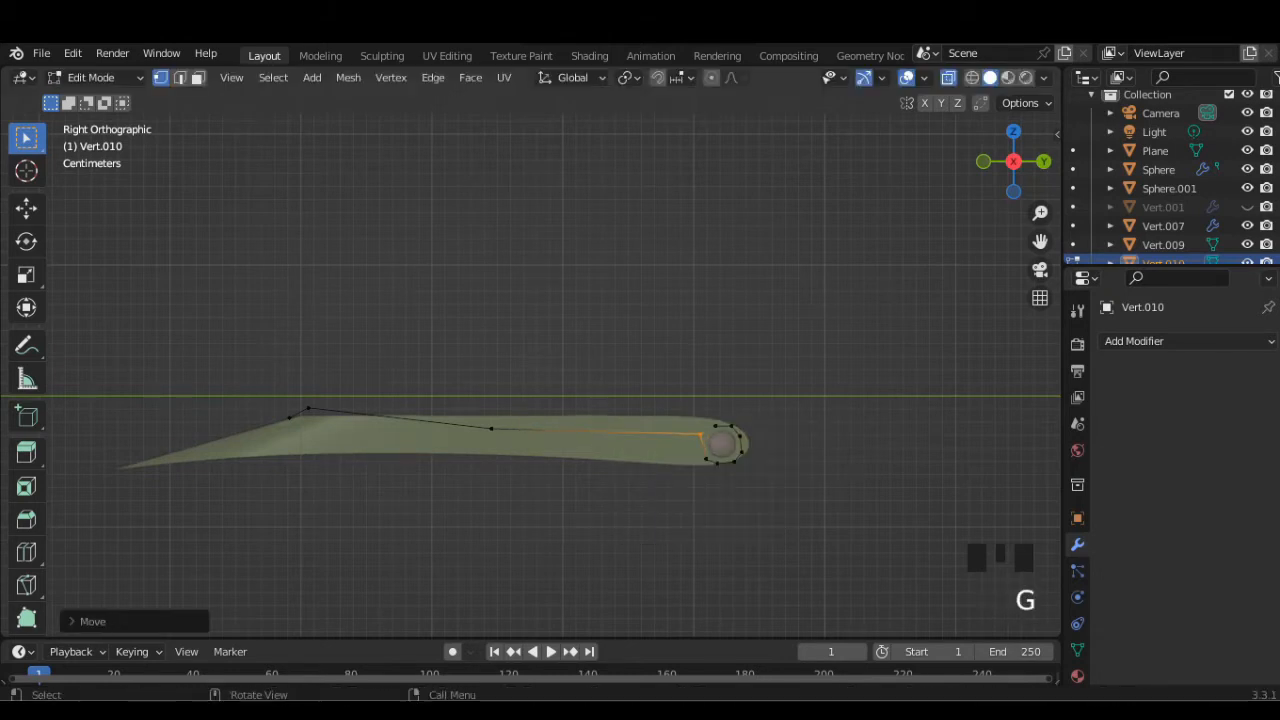
left_click(491, 429)
key("g")
left_click(521, 439)
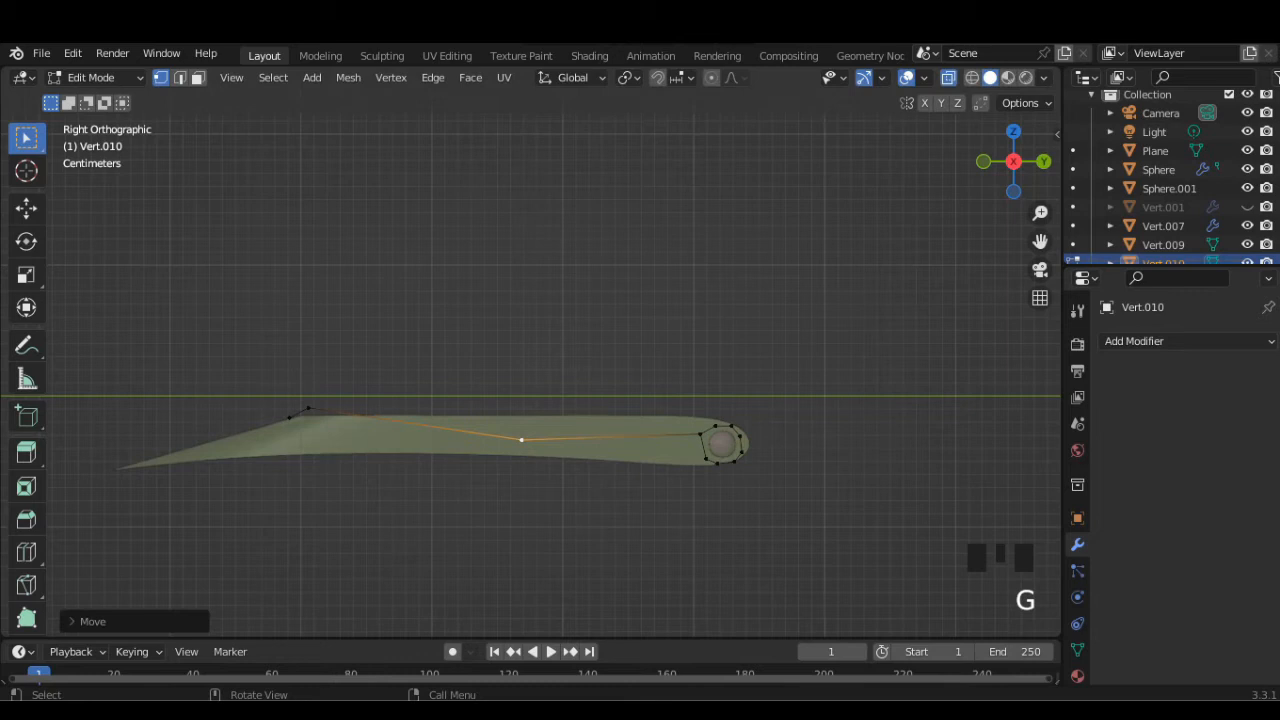
Return to Object Mode and add a Skin modifier to the prong line
key("Tab")
left_click(1134, 341)
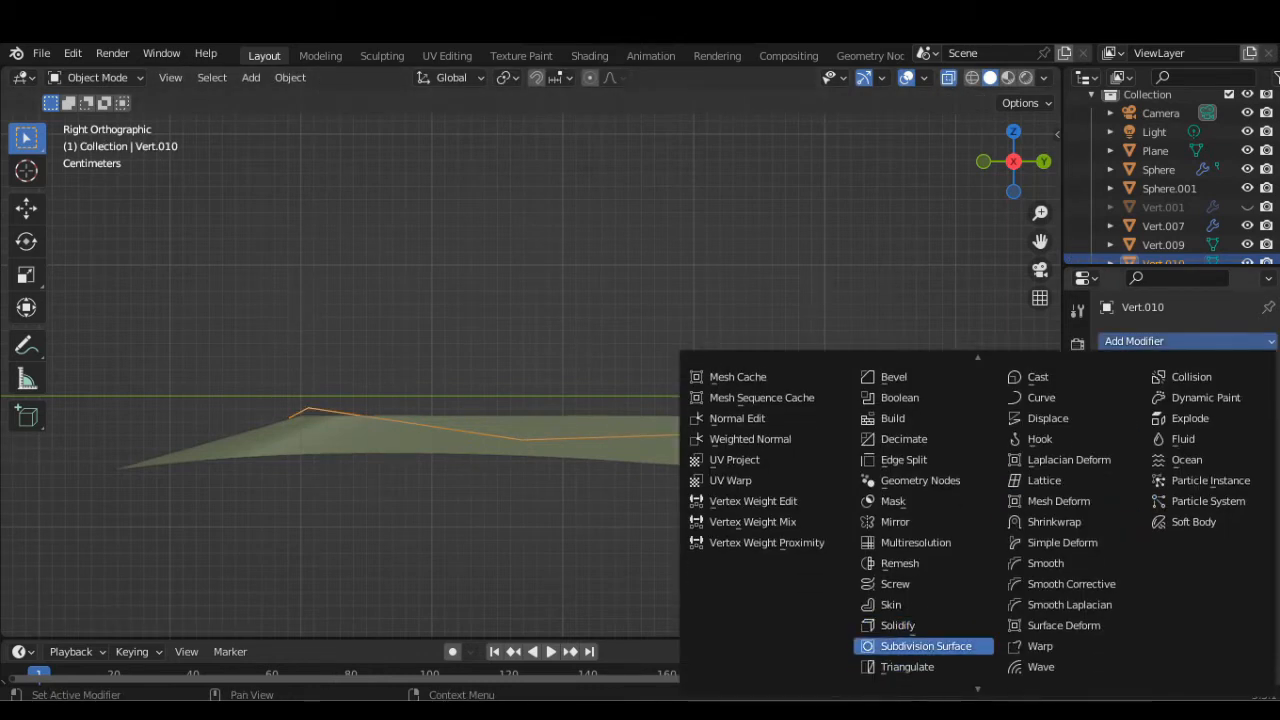
left_click(891, 605)
scroll(530, 365, "down", 2)
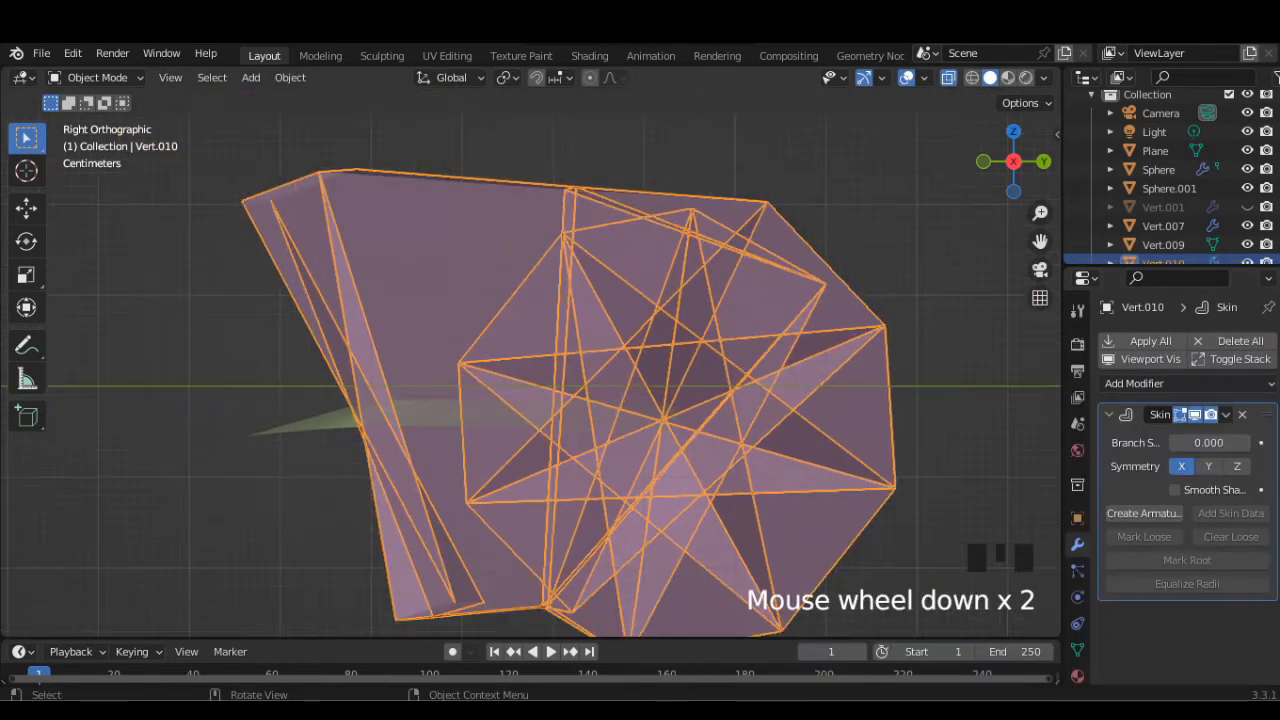
Select all the prong's vertices in Edit Mode and shrink their skin radius to a thin strip
key("Tab")
key("Tab")
key("Tab")
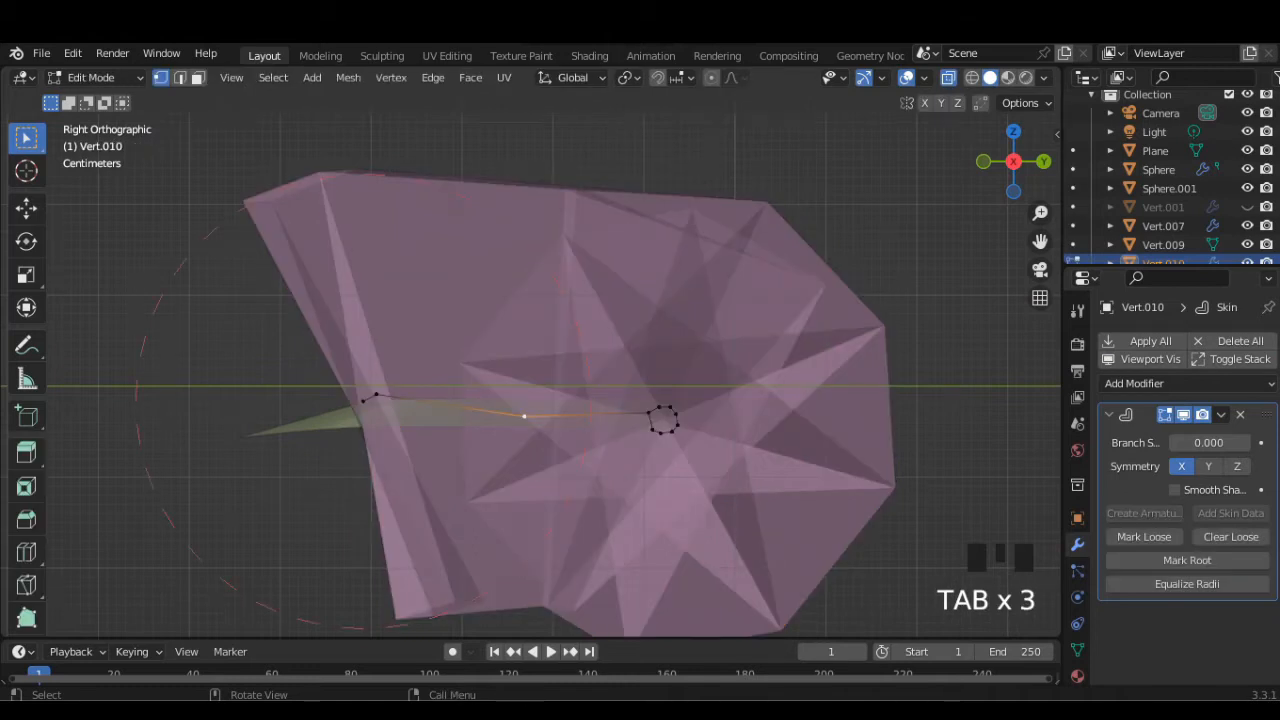
key("a")
key("ctrl+a")
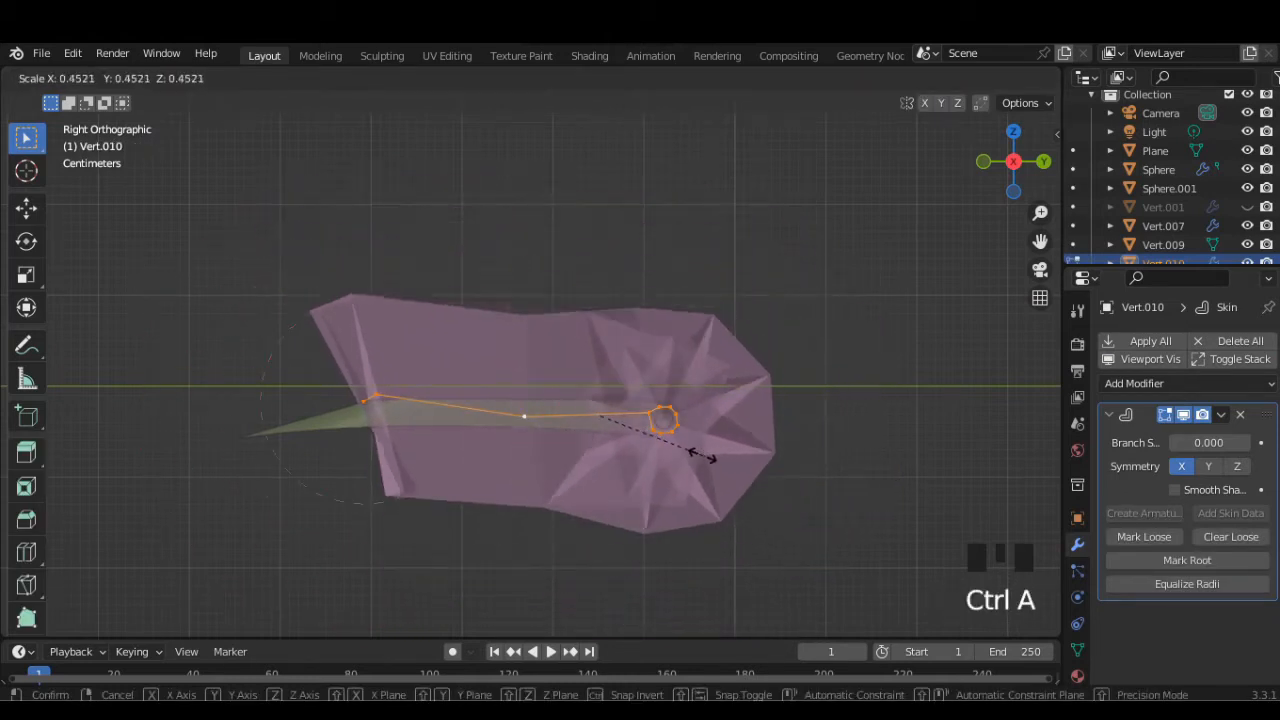
left_click(610, 429)
Move the crossbar loop and middle vertex about 0.02 m in negative X so the prong runs straight in top view
middle_click_drag(610, 429, 612, 475)
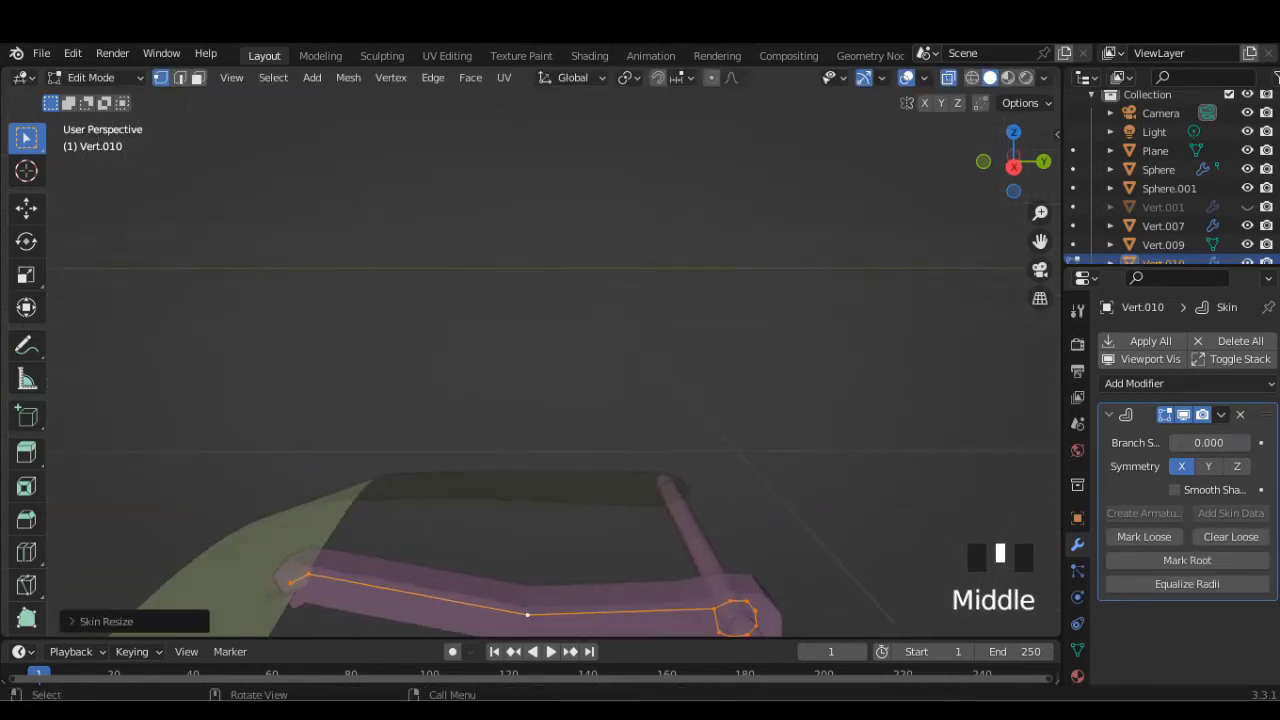
left_click(1013, 140)
middle_click_drag(760, 400, 510, 400, "shift")
key("g")
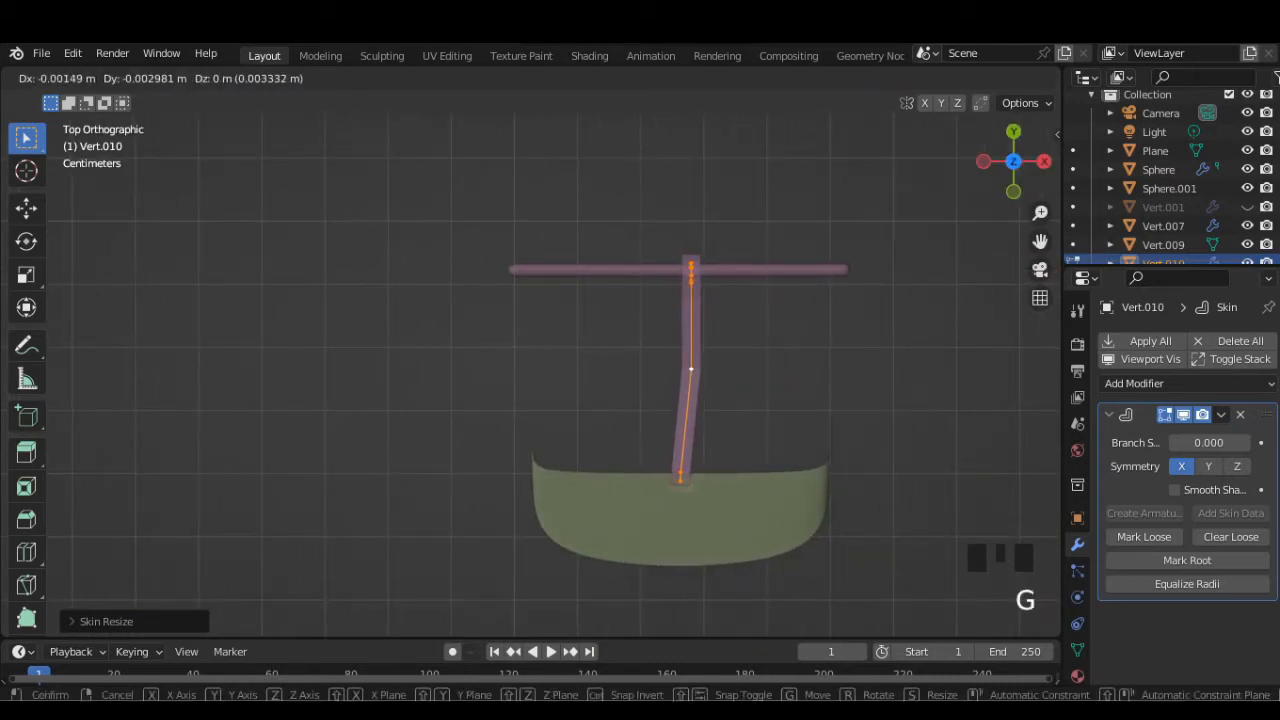
key("Escape")
left_click_drag(672, 243, 702, 284)
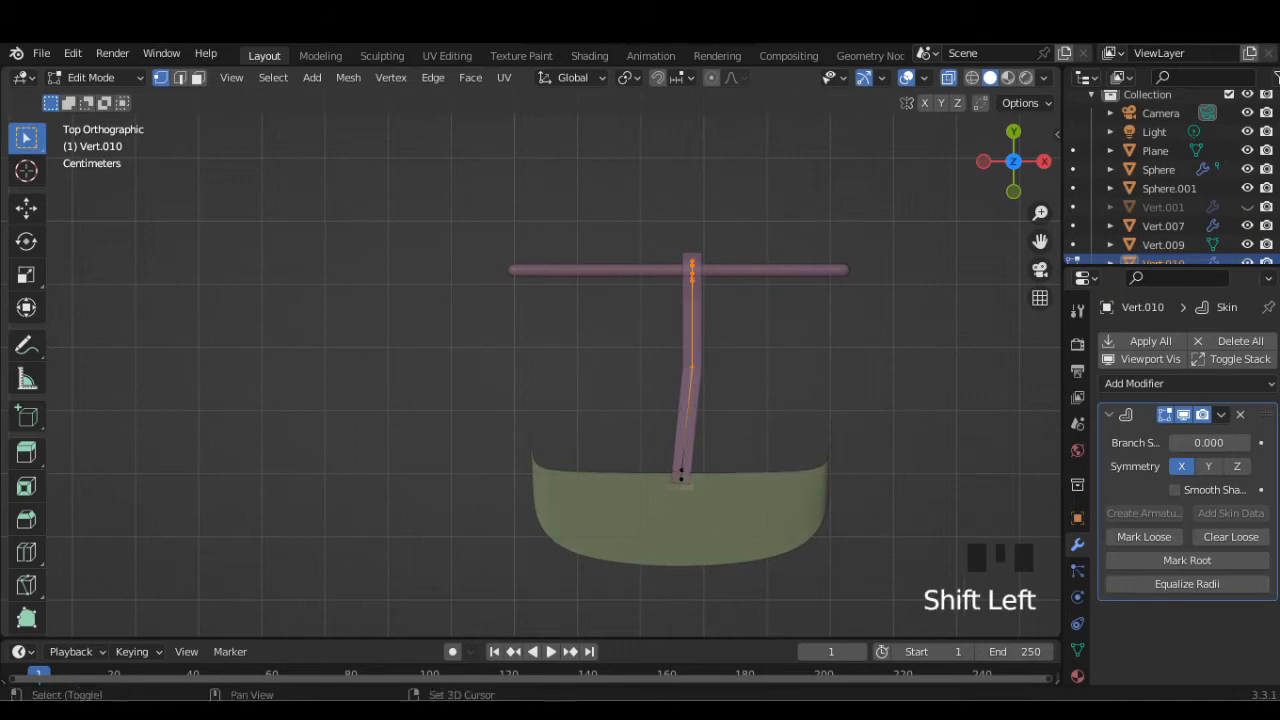
key("g")
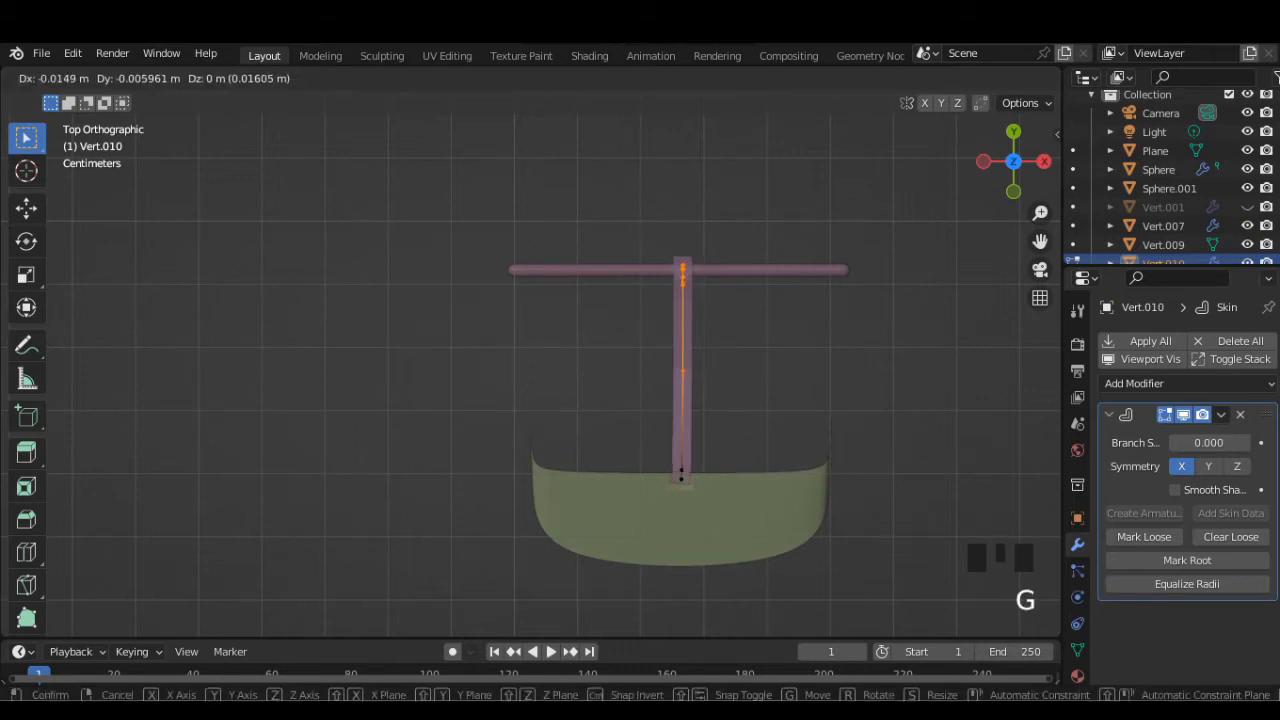
key("x")
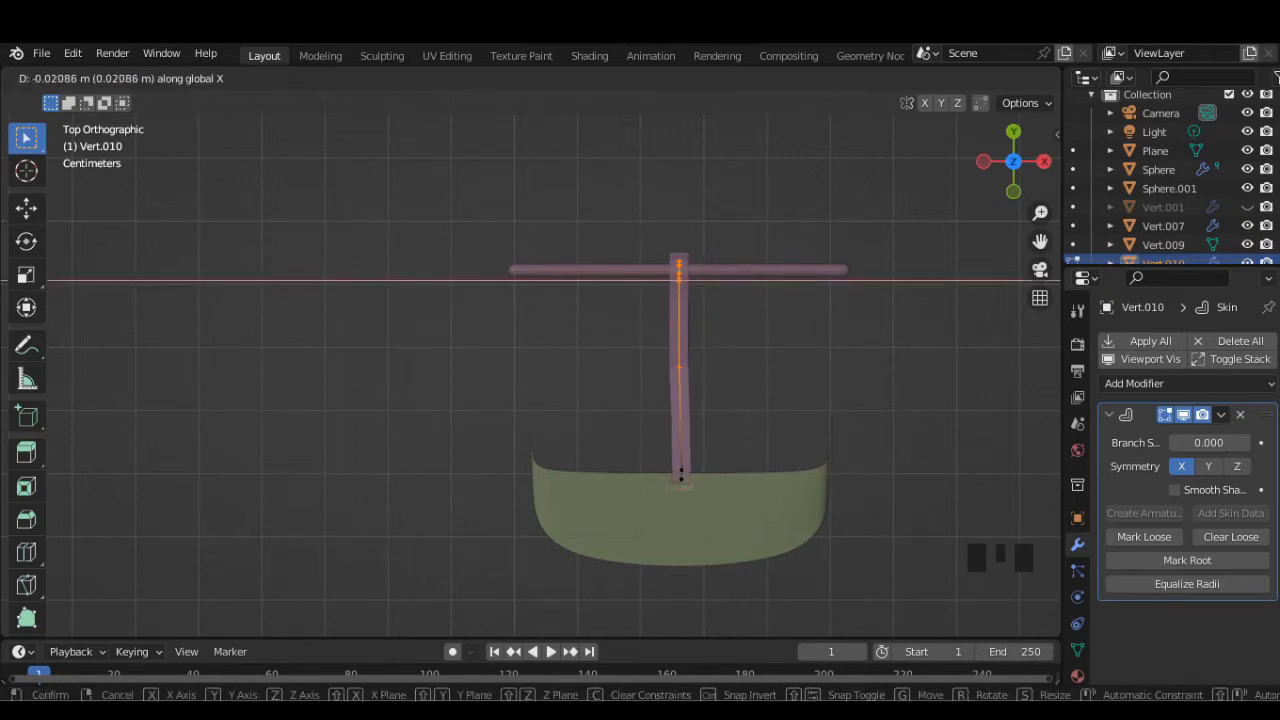
key("Return")
Select all the prong's vertices and scale their skin radius down to about 0.41 of the current thickness
key("a")
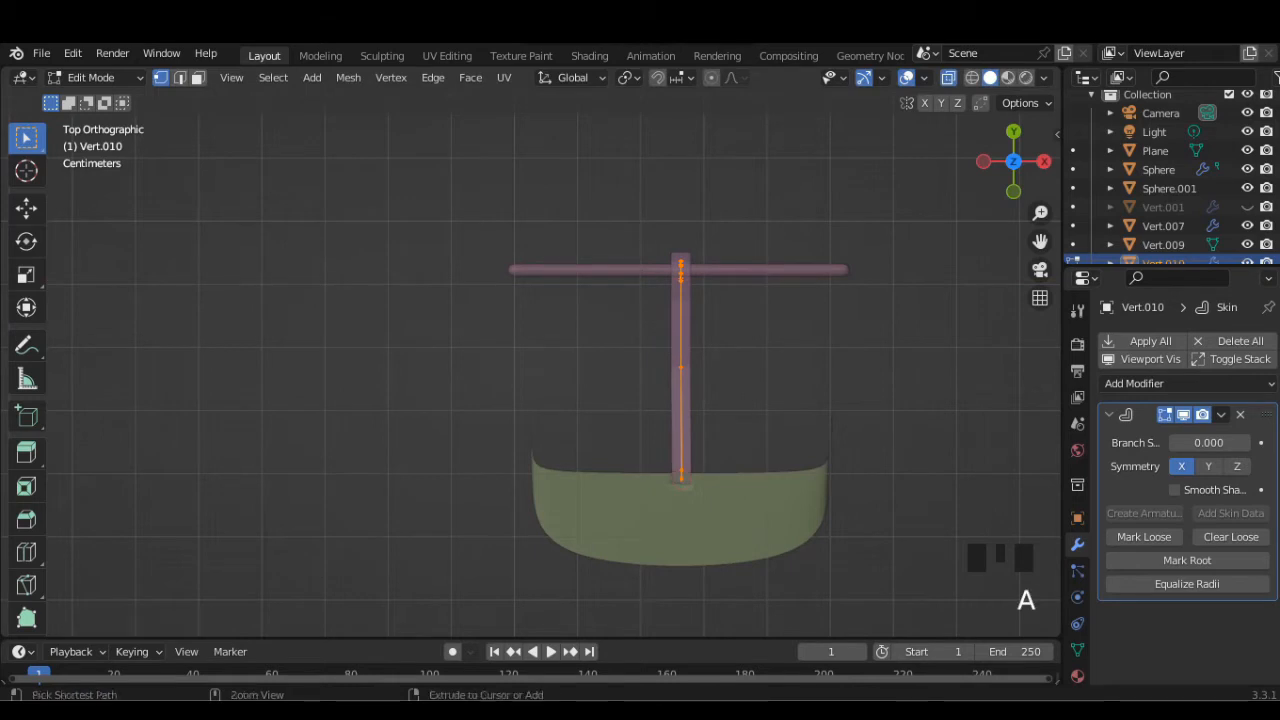
key("ctrl+a")
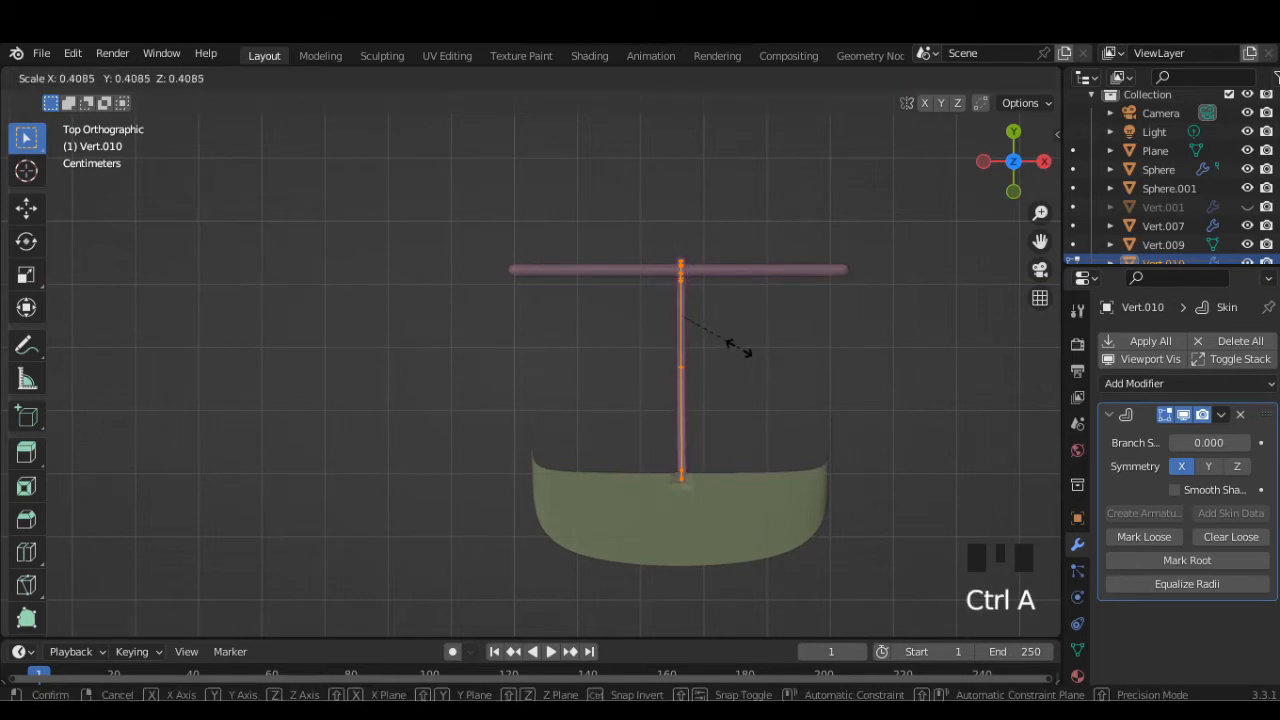
left_click(742, 352)
middle_click_drag(742, 352, 760, 330)
scroll(620, 440, "up", 2)
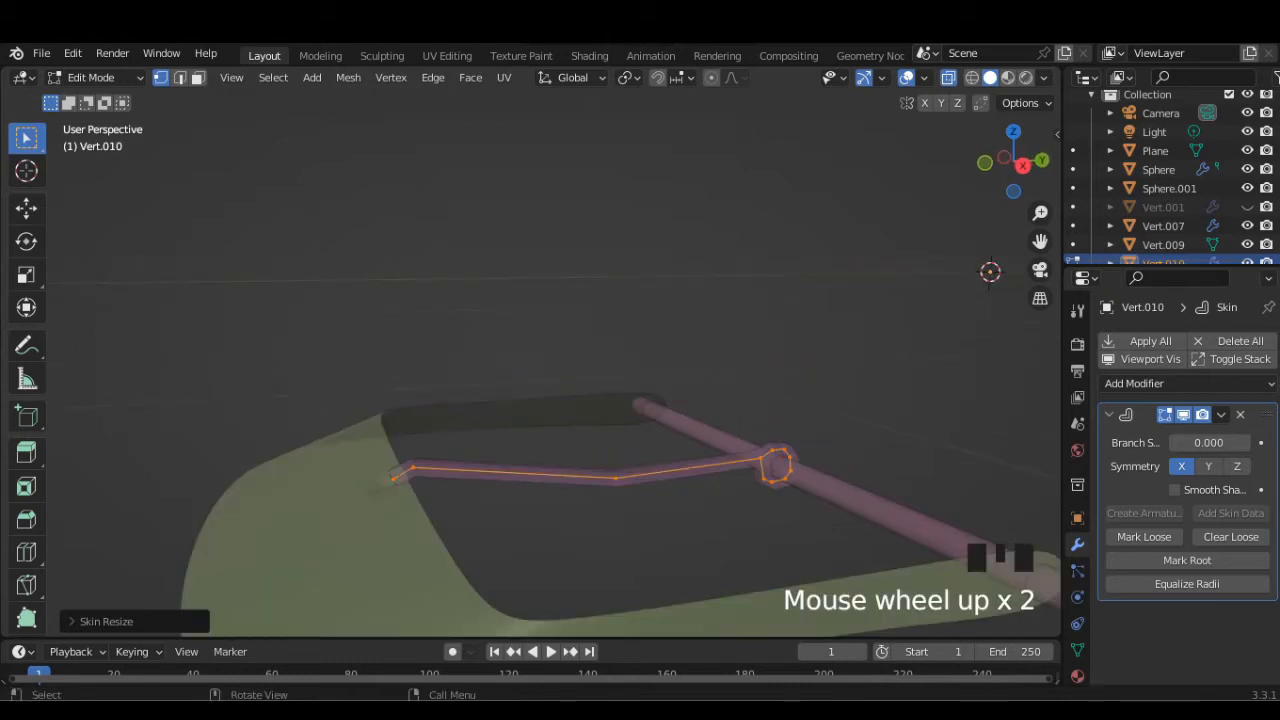
Turn off X-ray display and shrink the prong's skin radius further, first evenly and once more along Y
left_click(948, 78)
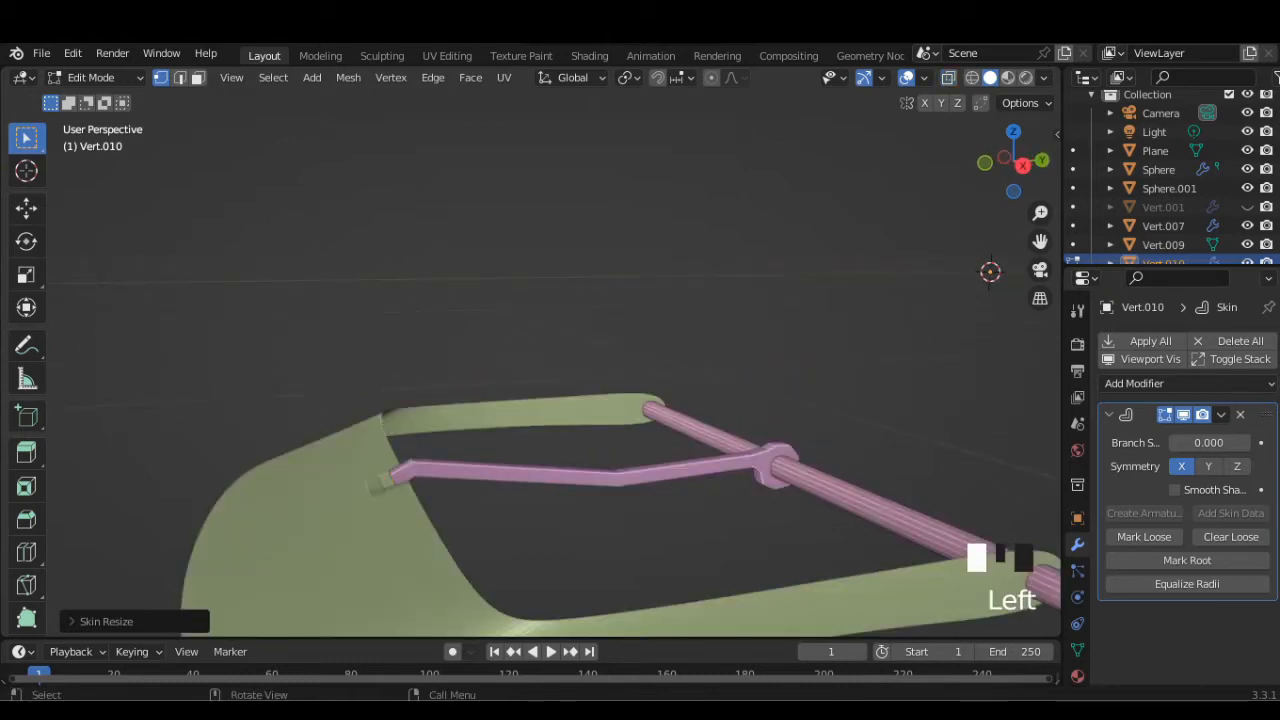
key("ctrl+a")
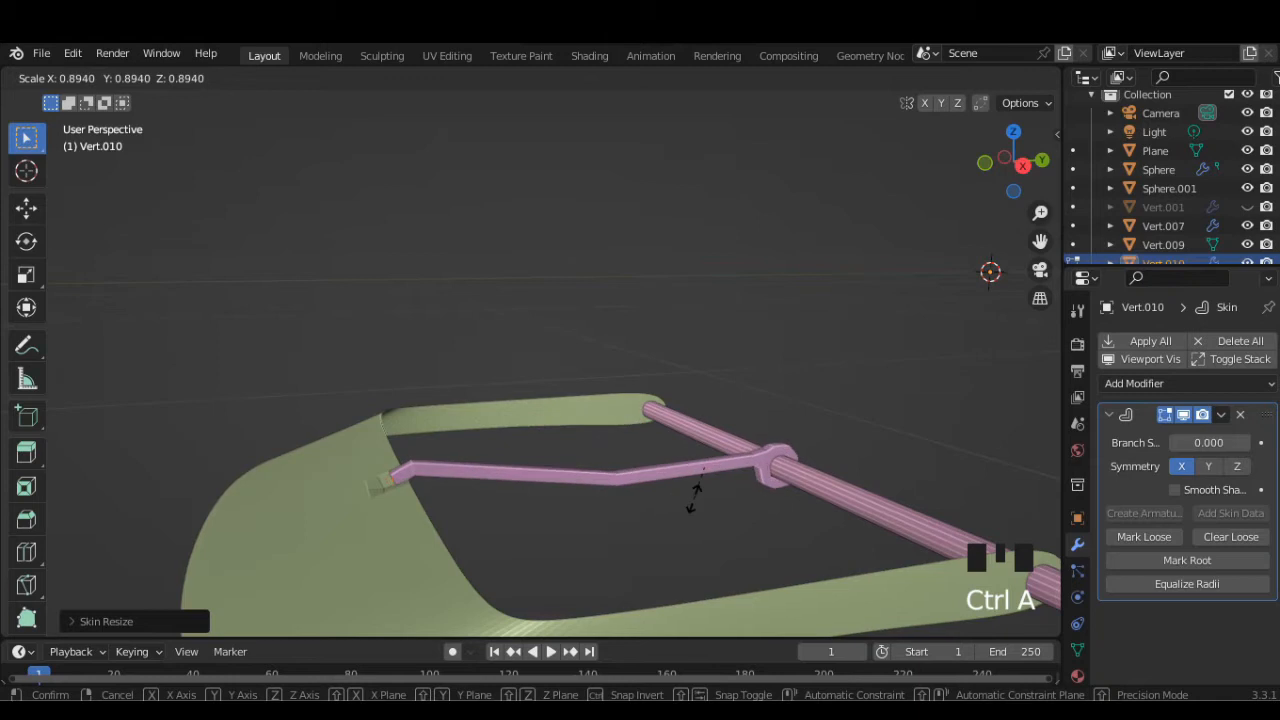
left_click(680, 471)
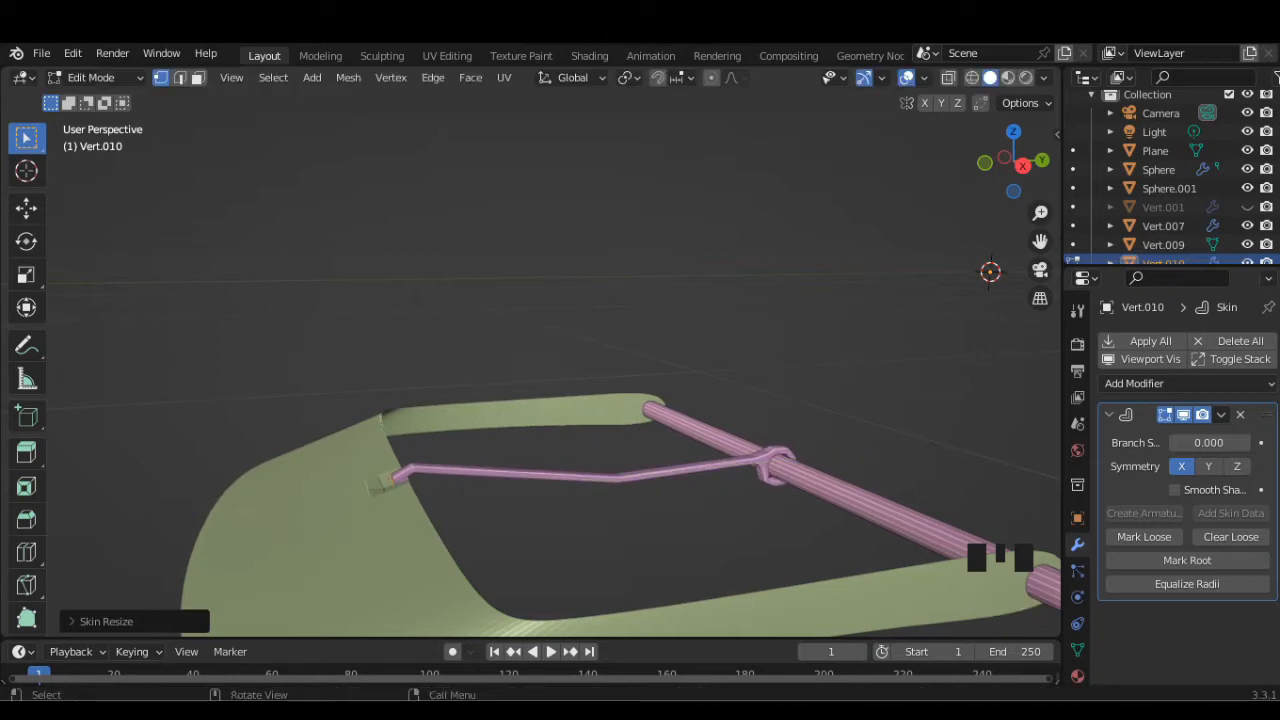
key("ctrl+a")
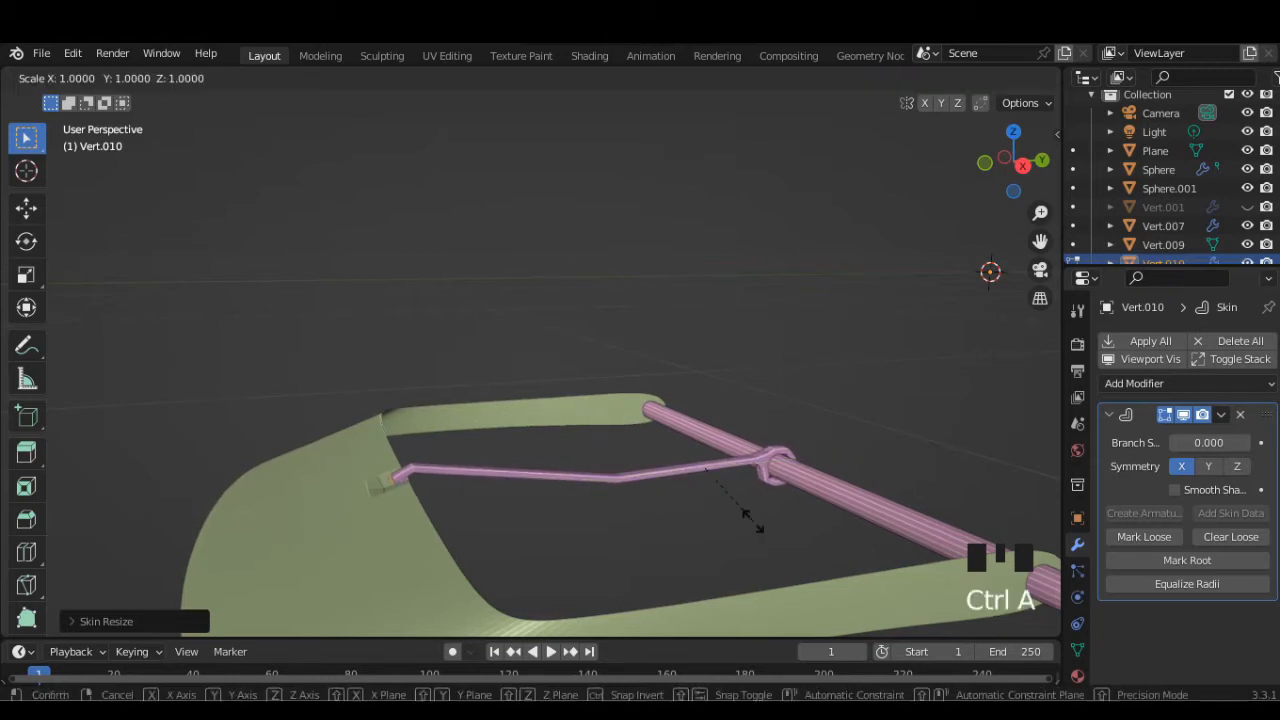
key("y")
left_click(718, 483)
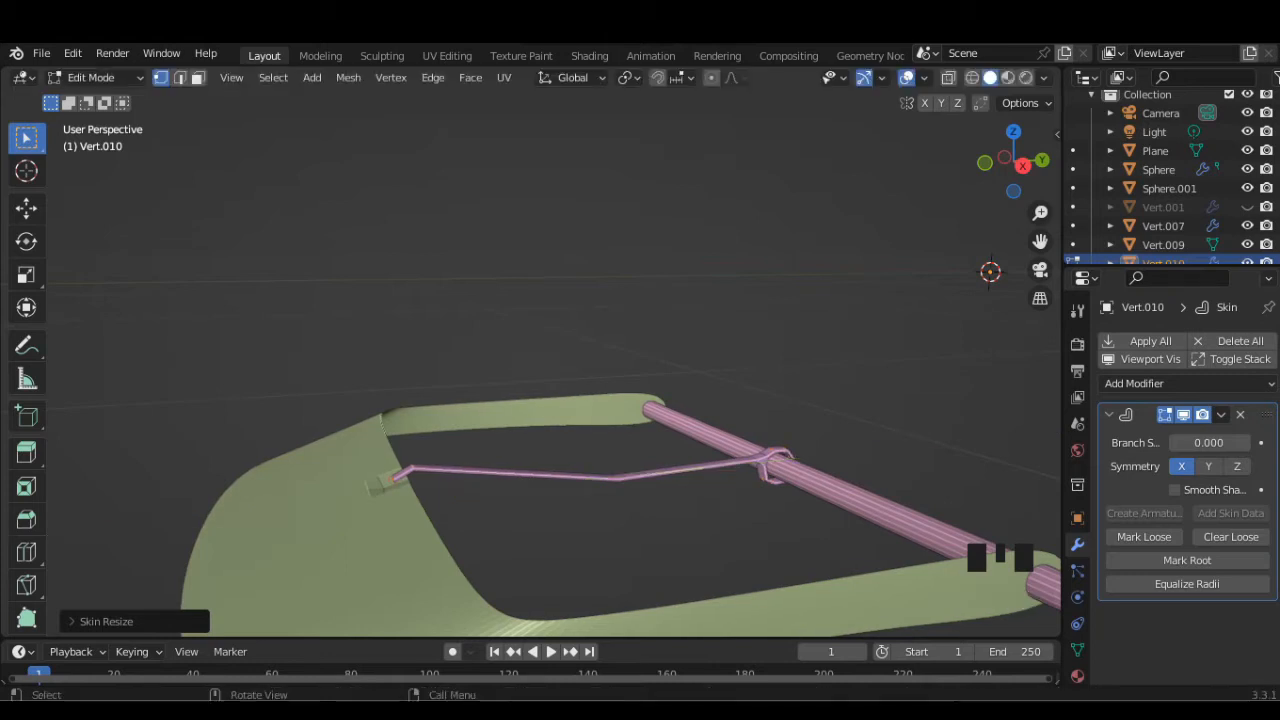
Add a Subdivision Surface modifier after the Skin modifier on the prong and return to Object Mode
scroll(718, 483, "down", 3)
mouse_move(718, 483)
middle_mouse_down()
mouse_move(700, 470)
mouse_move(680, 505)
mouse_move(729, 471)
mouse_move(720, 487)
mouse_move(712, 470)
middle_mouse_up()
scroll(700, 540, "up", 2)
scroll(726, 537, "down", 1)
key("Tab")
key("Tab")
left_click(1134, 383)
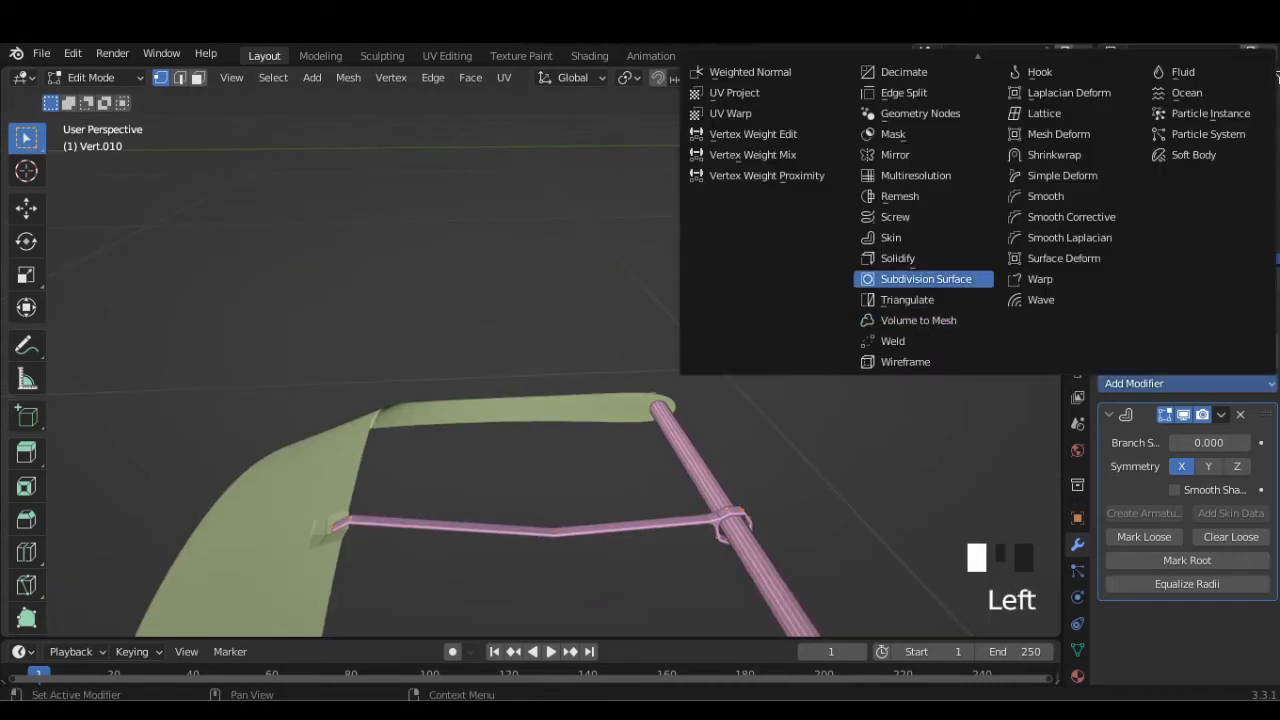
left_click(900, 279)
scroll(1208, 619, "down", 3)
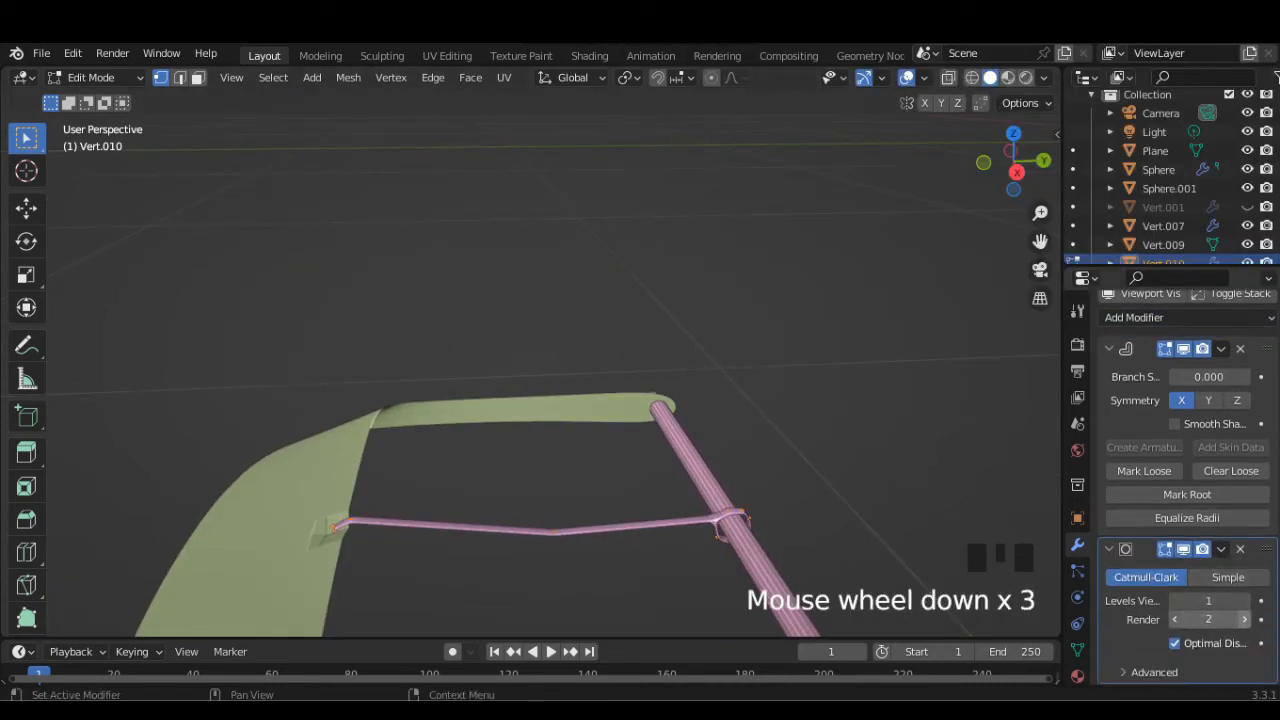
left_click(1221, 548)
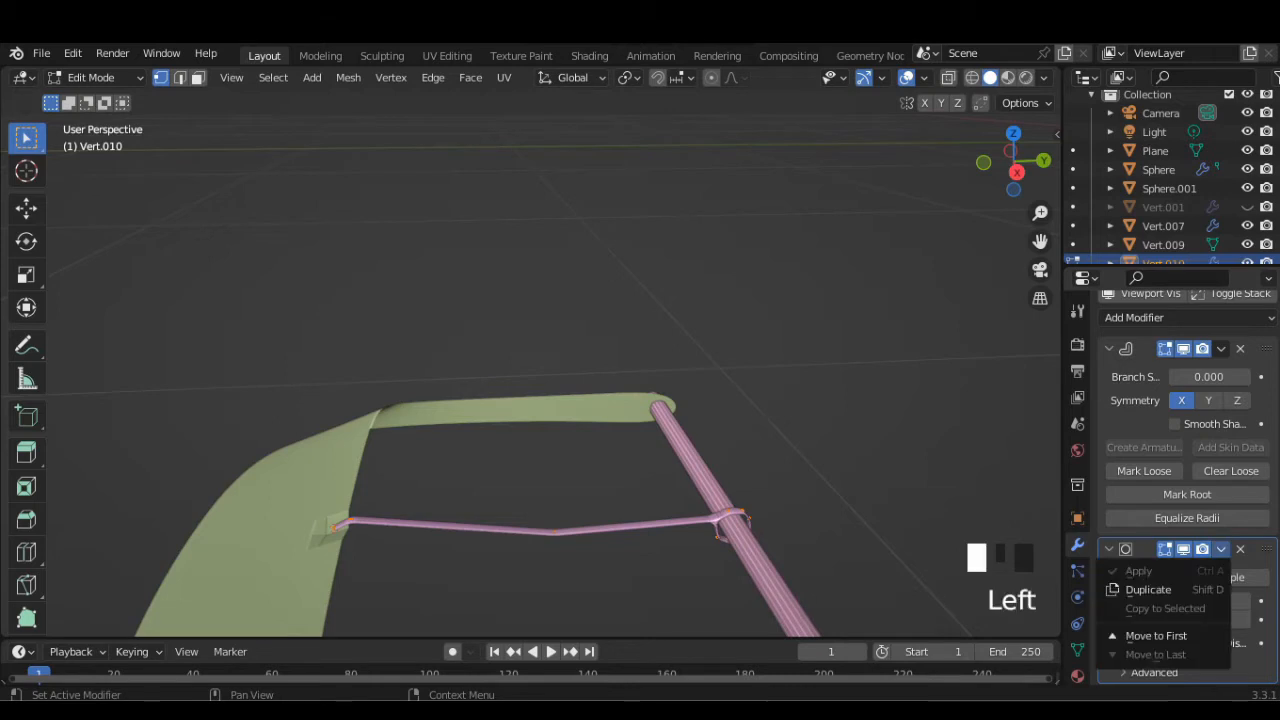
left_click(1221, 348)
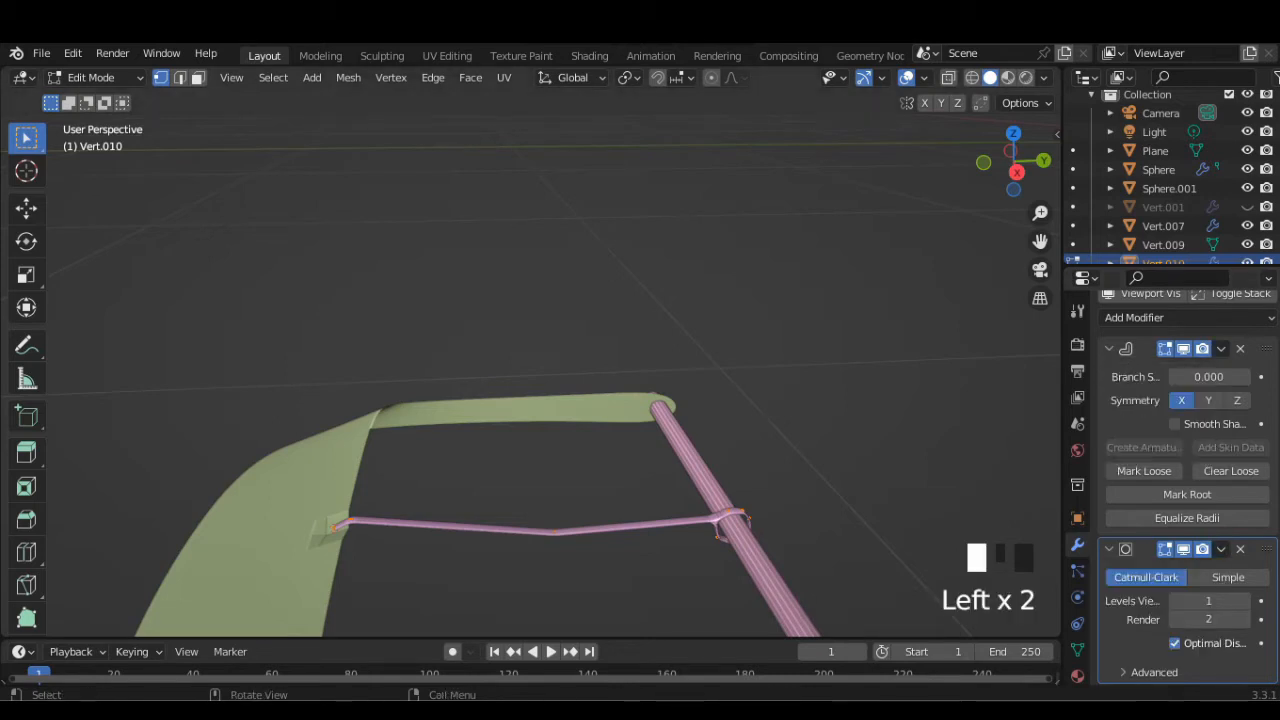
key("Tab")
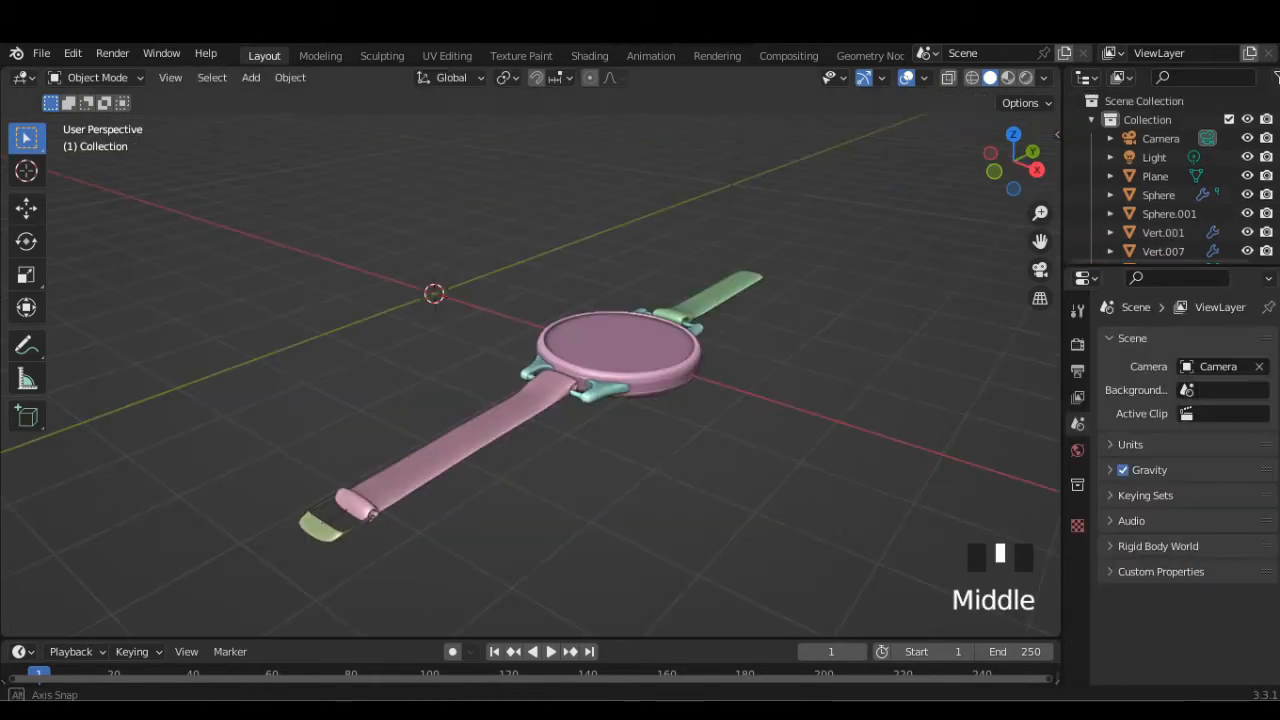
Add a UV sphere and scale it down to a small ball beside the watch
left_click(251, 77)
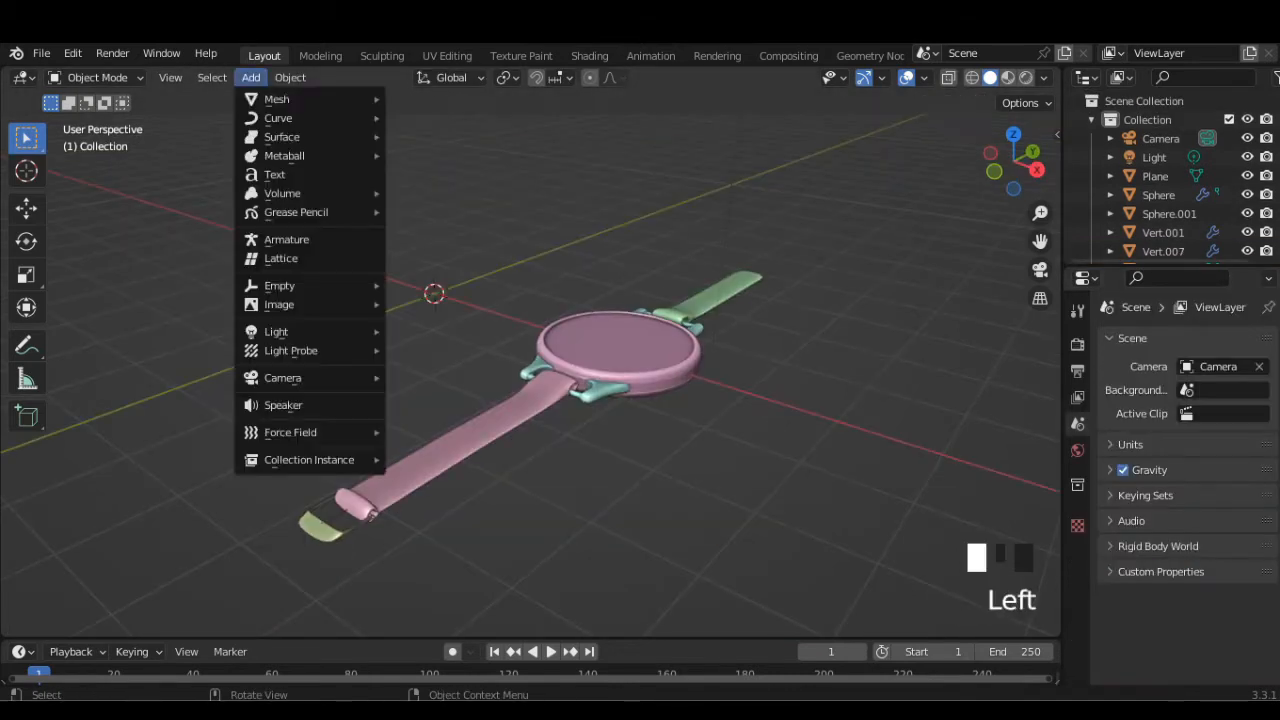
mouse_move(300, 98)
left_click(440, 154)
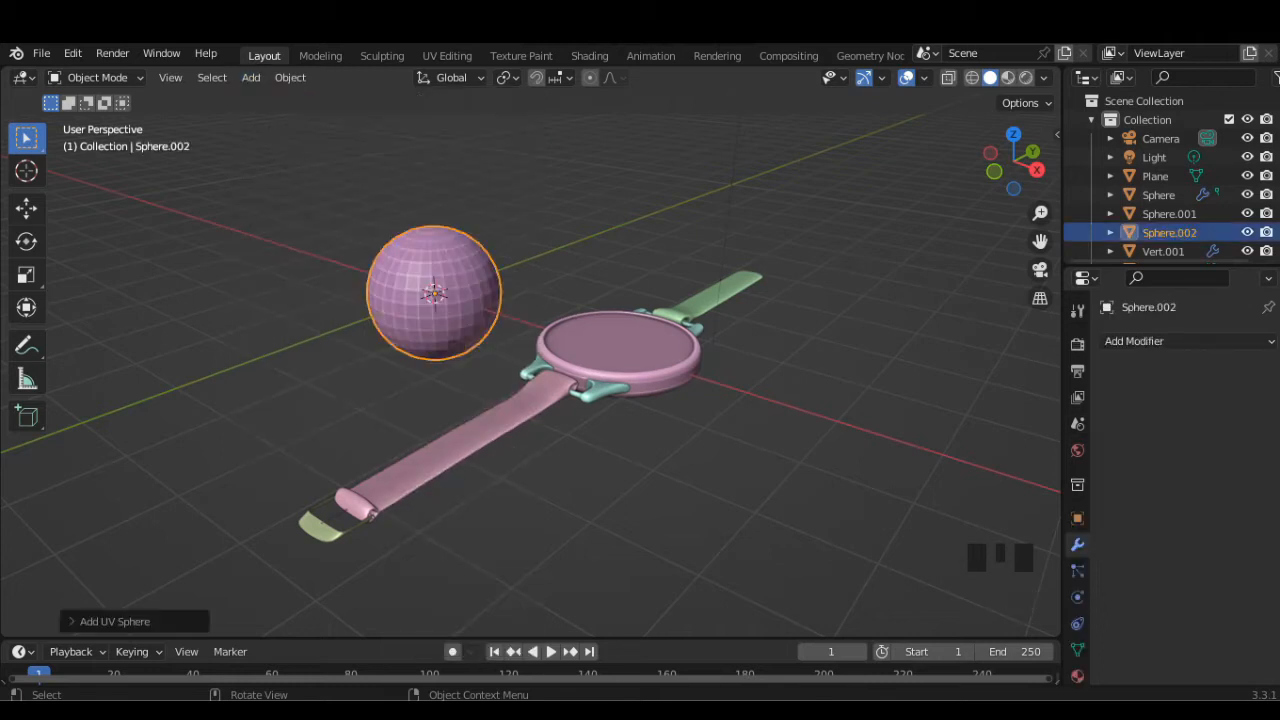
key("s")
left_click(467, 322)
Add a Subdivision Surface modifier with viewport level 2 to the small sphere and apply it
left_click(1134, 341)
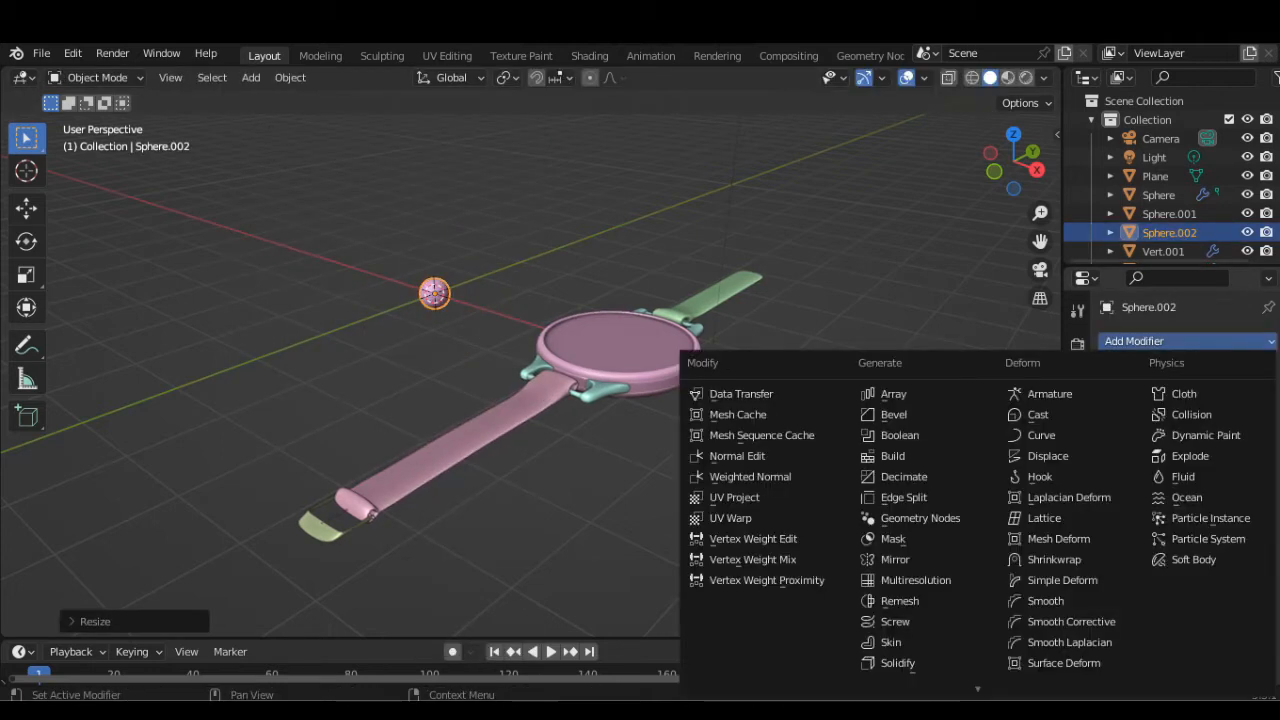
scroll(897, 663, "down", 3)
left_click(920, 608)
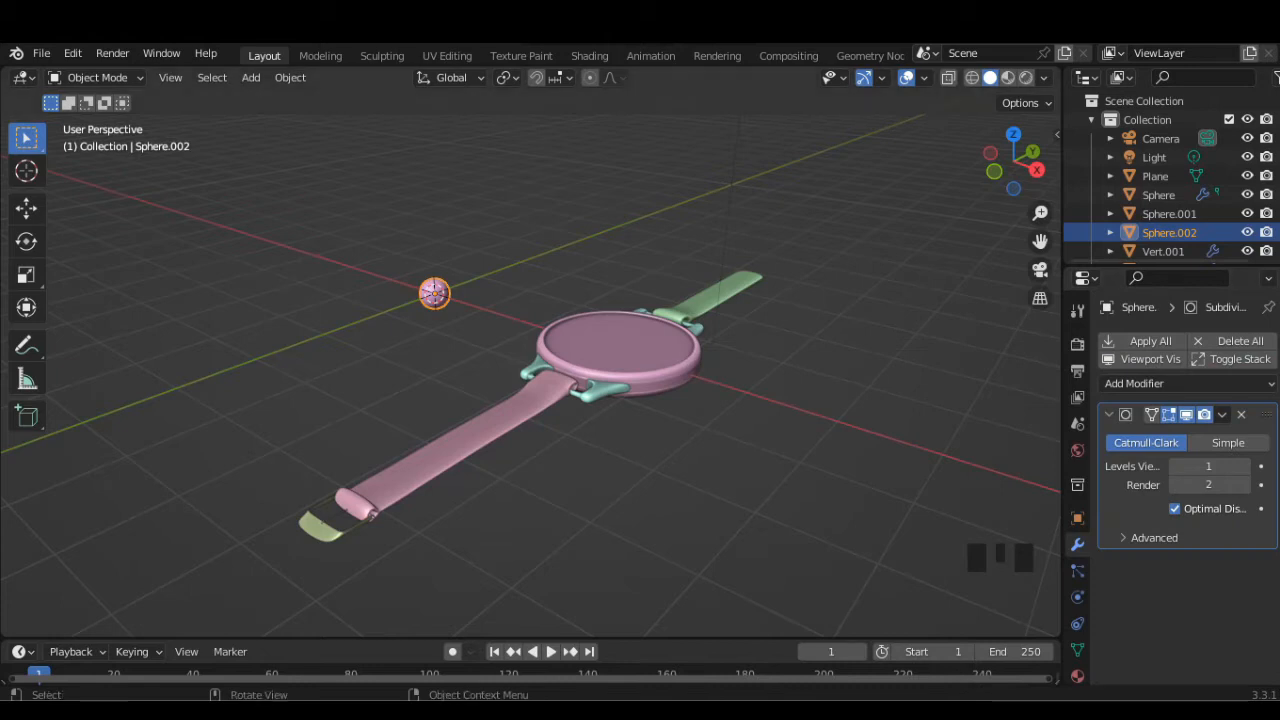
left_click(1243, 466)
scroll(530, 376, "up", 3)
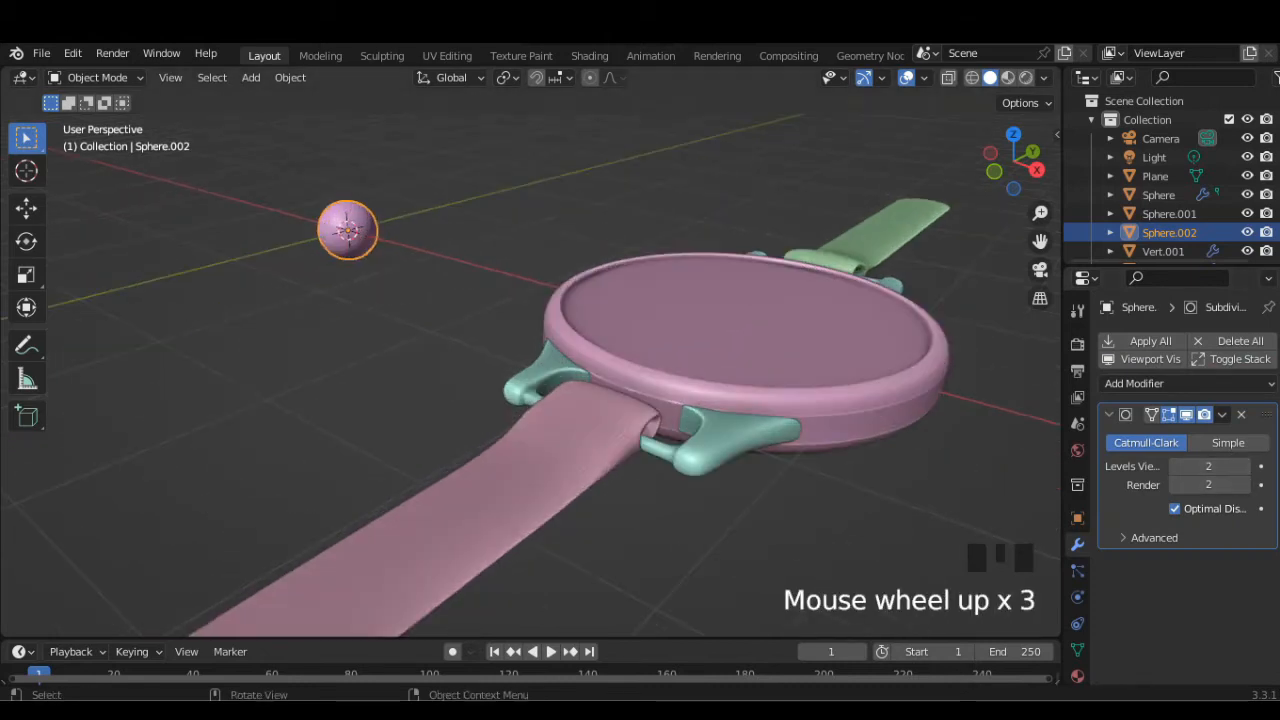
left_click(1221, 414)
left_click(1140, 434)
scroll(530, 376, "down", 3)
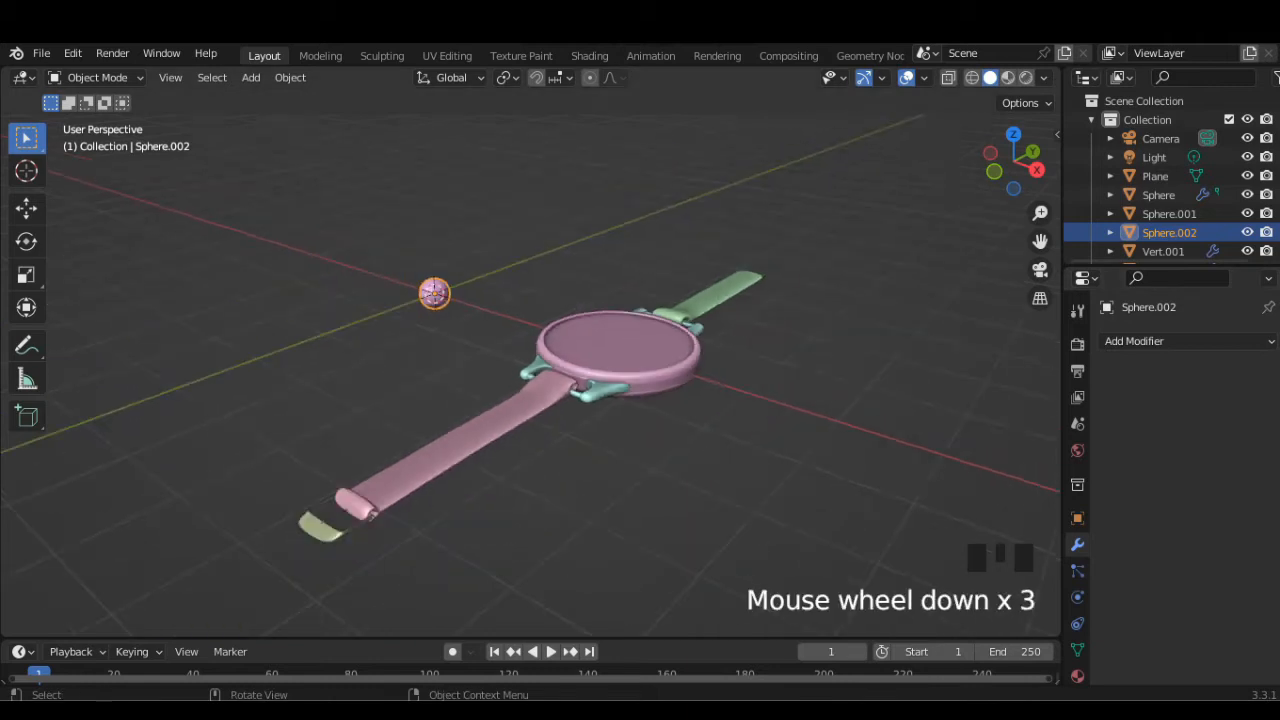
Shrink the sphere further and move it in top view to the empty area beside the green strap
left_click(1013, 134)
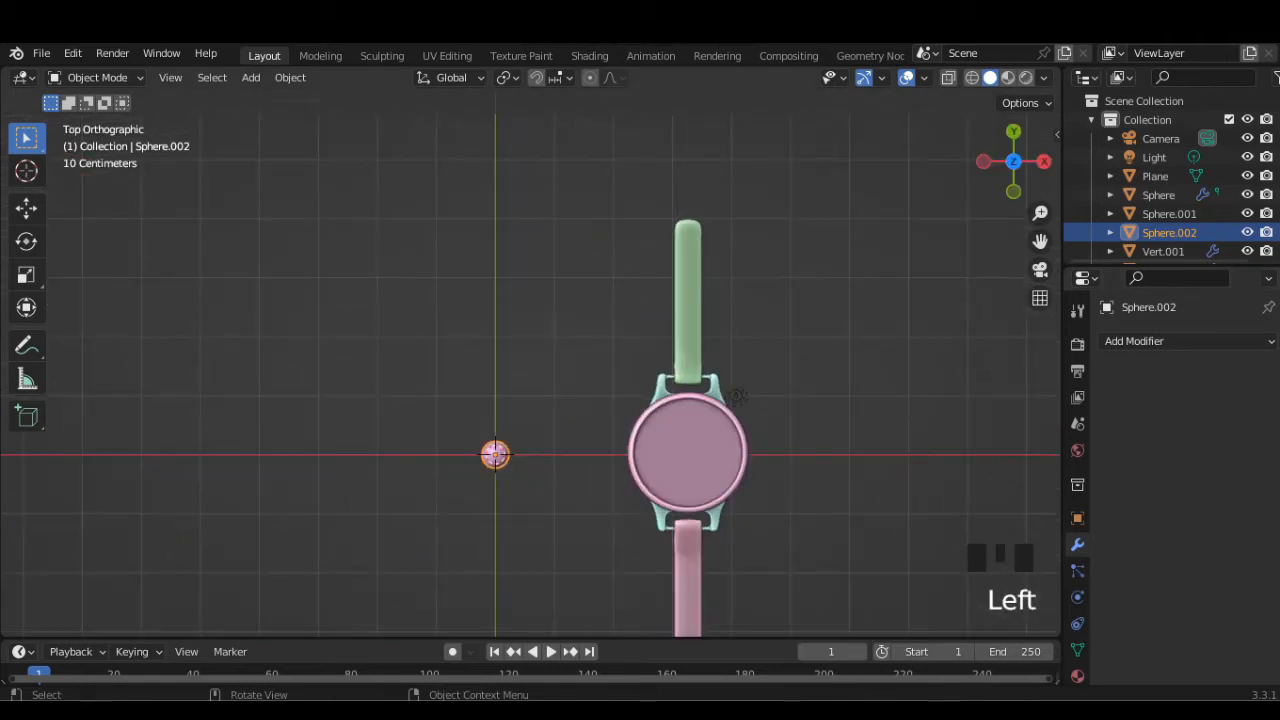
key("s")
left_click(534, 496)
scroll(534, 496, "down", 2)
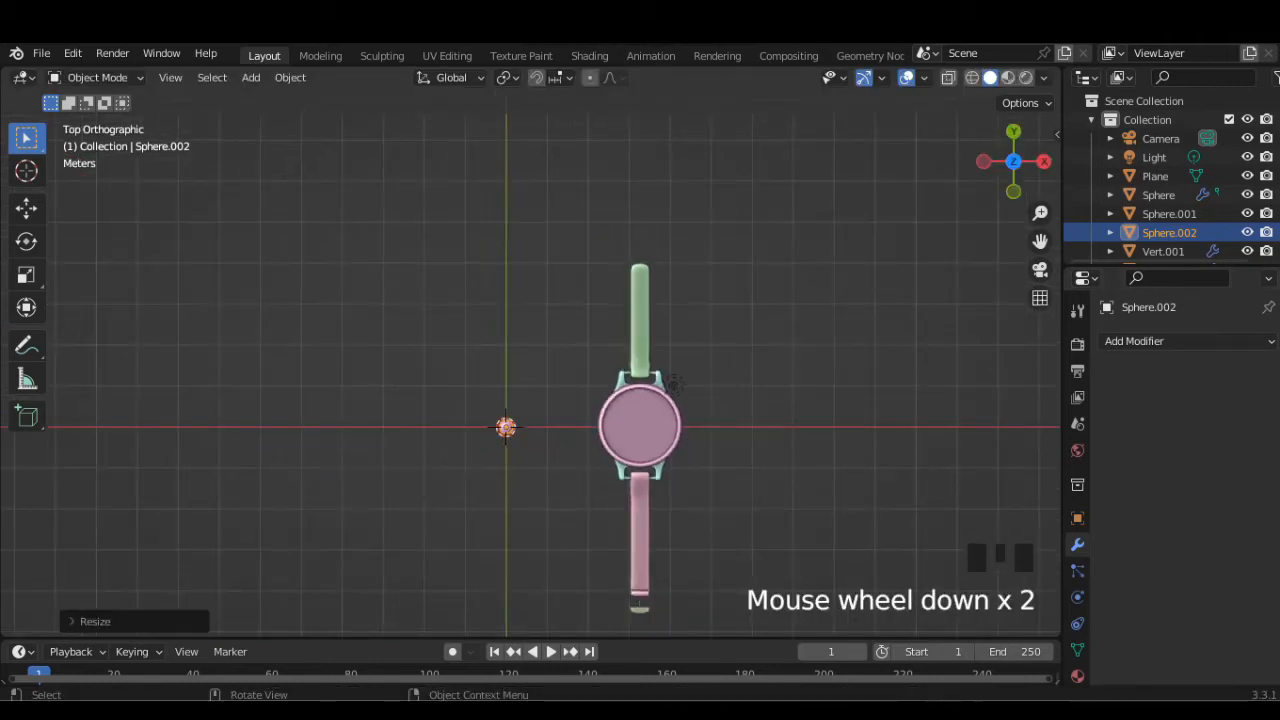
key("g")
left_click(709, 336)
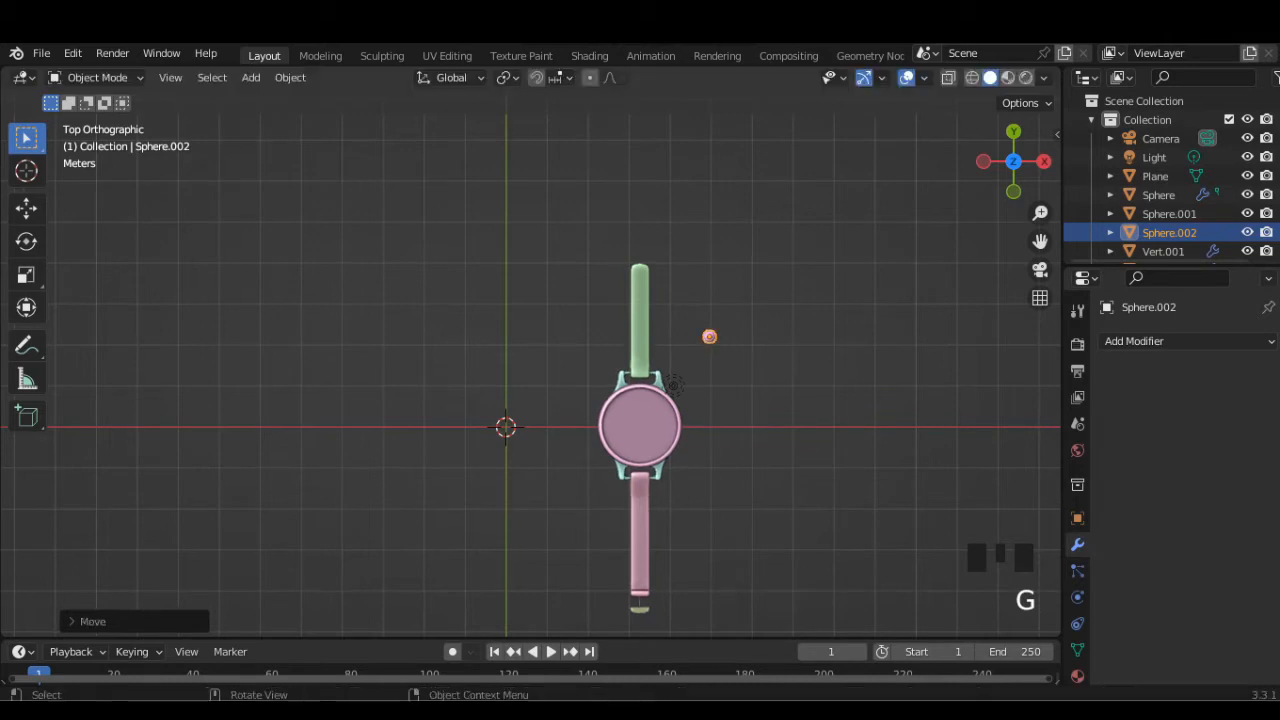
Duplicate the sphere and place the copy over the buckle at the end of the pink strap
key("shift+d")
left_click(690, 491)
scroll(690, 491, "up", 1)
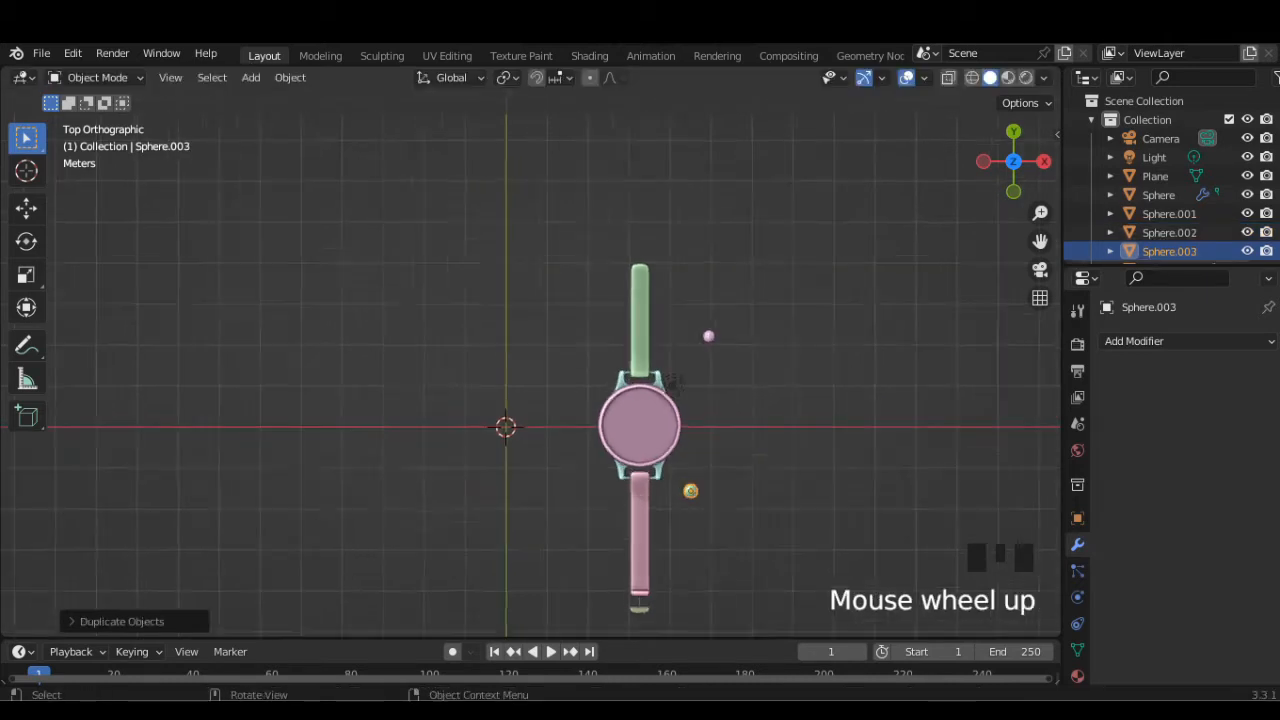
middle_click_drag(690, 491, 695, 320, "shift")
key("g")
left_click(706, 220)
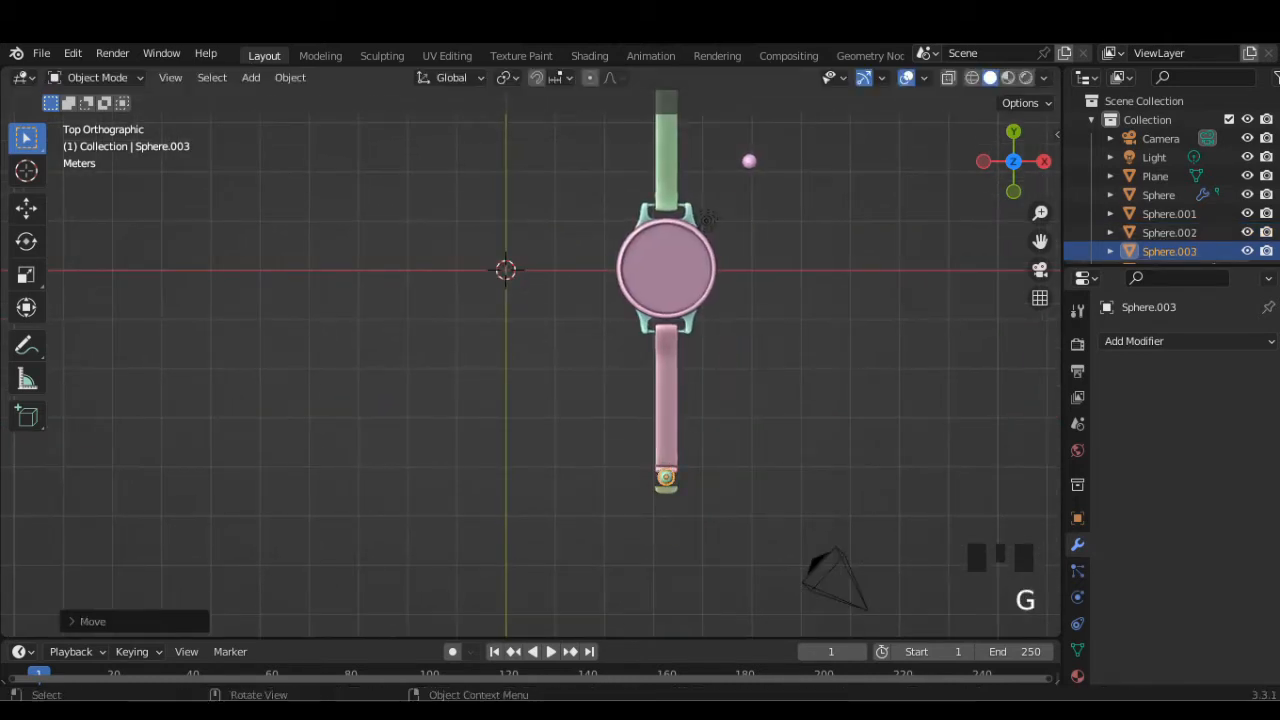
In right view, scale the sphere copy at the buckle down to about 0.4 of its size
left_click(1044, 161)
scroll(1044, 161, "up", 2)
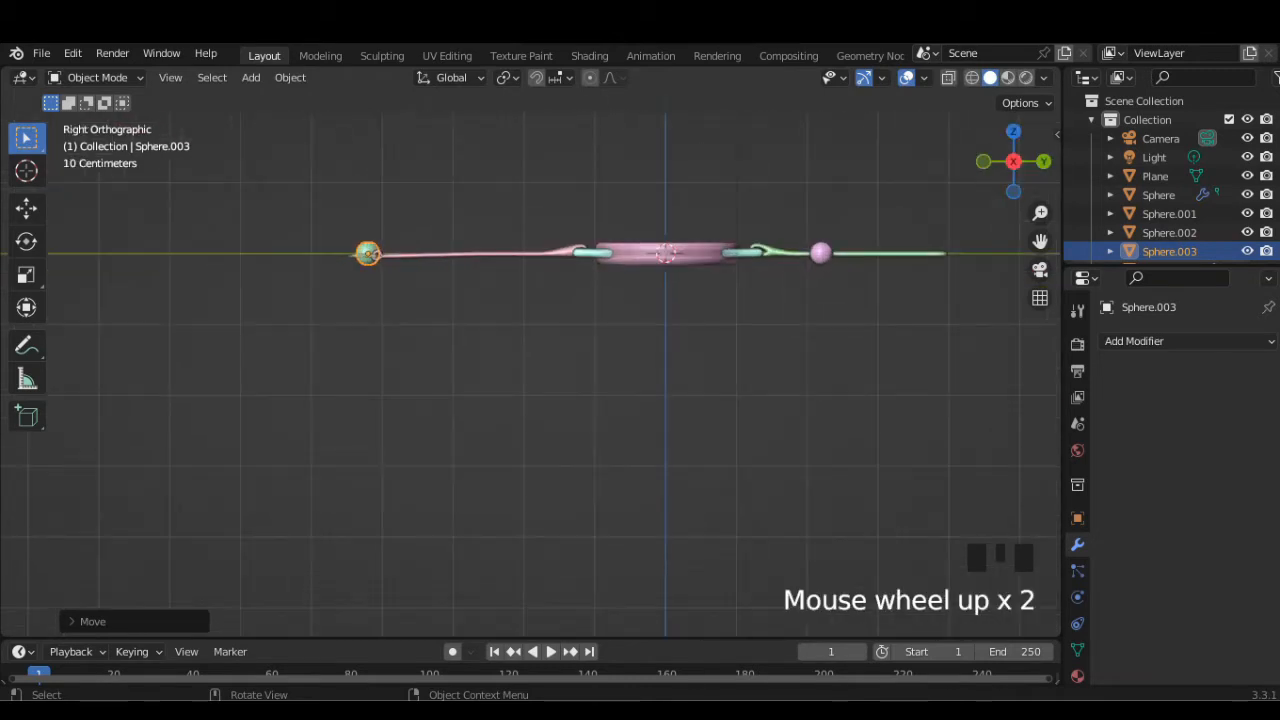
middle_click_drag(380, 260, 533, 385, "shift")
scroll(486, 309, "up", 5)
scroll(490, 320, "up", 6)
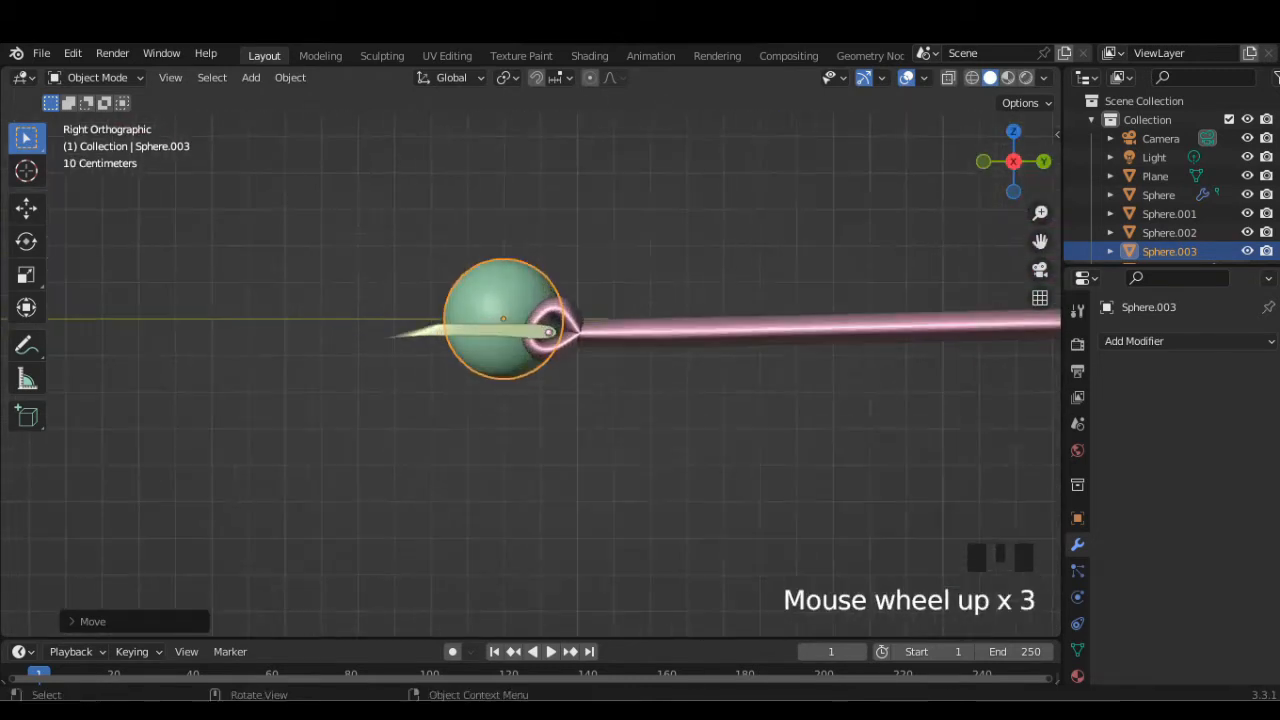
key("s")
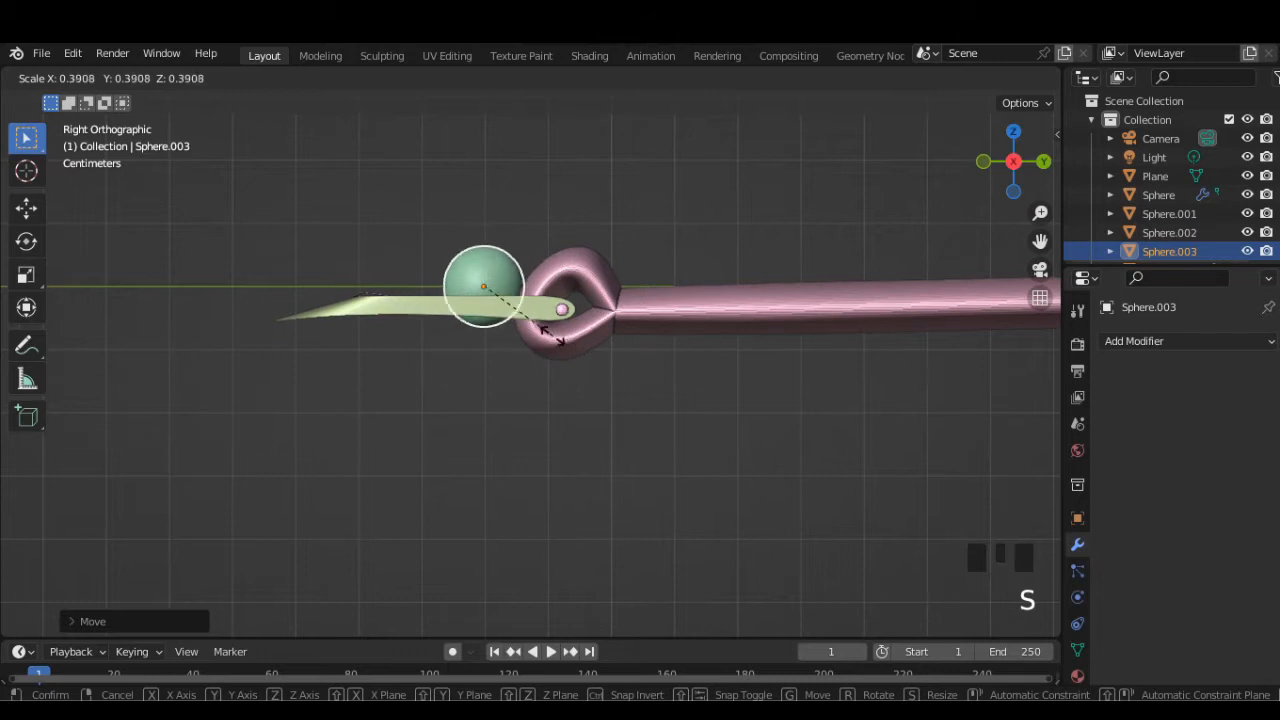
left_click(543, 328)
In top view, move the small sphere about 0.08 m onto the end of the pink strap's loop above the prong
left_click(1013, 131)
scroll(1013, 131, "down", 10)
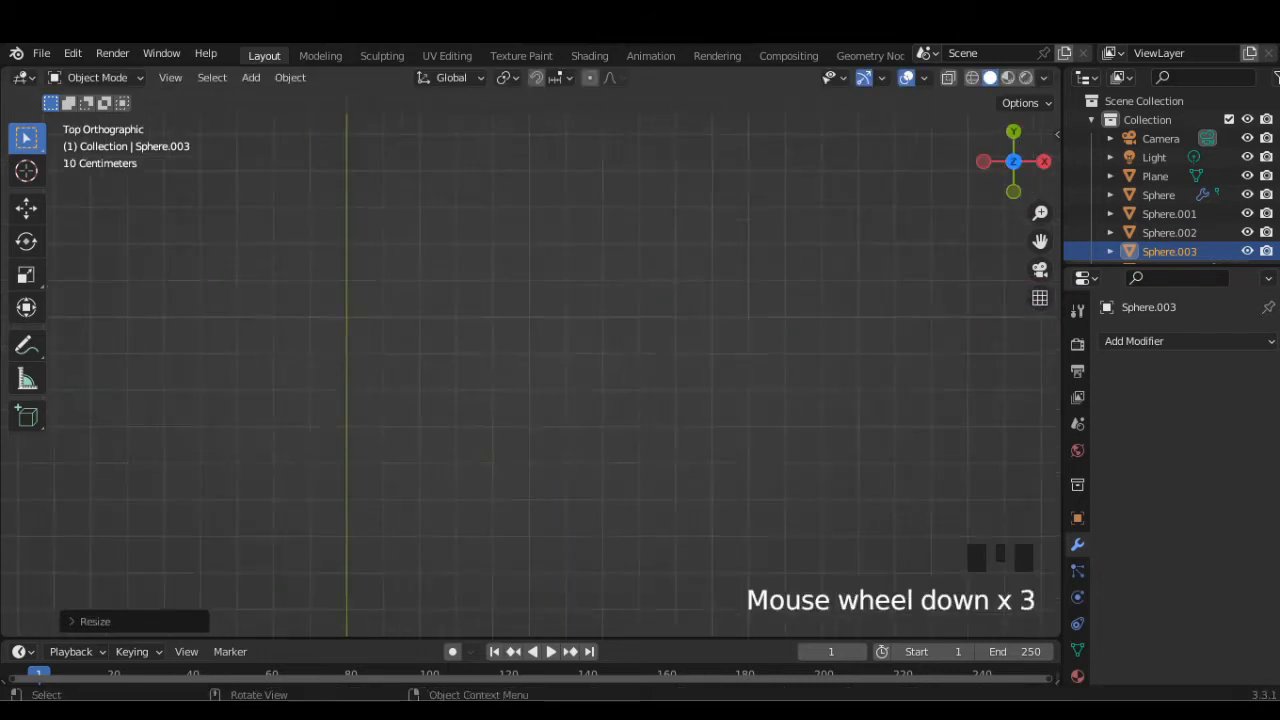
scroll(800, 350, "up", 2)
middle_click_drag(800, 350, 566, 358, "shift")
scroll(566, 358, "up", 2)
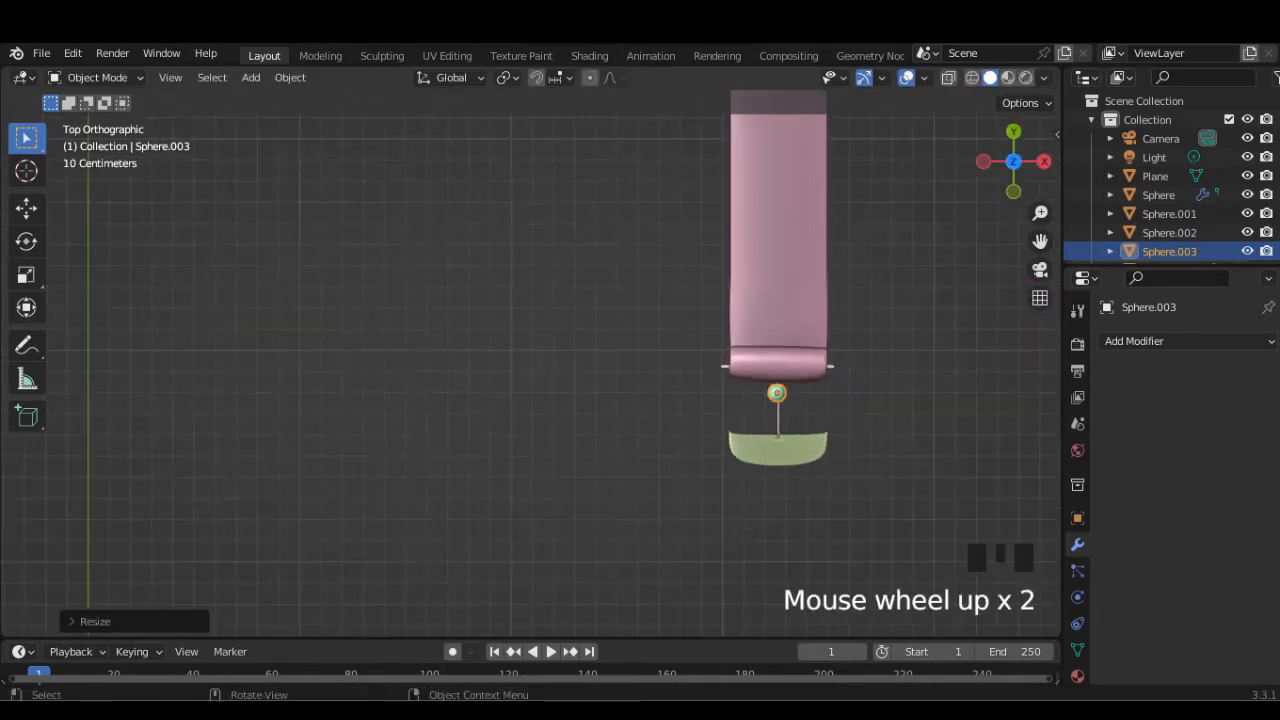
key("g")
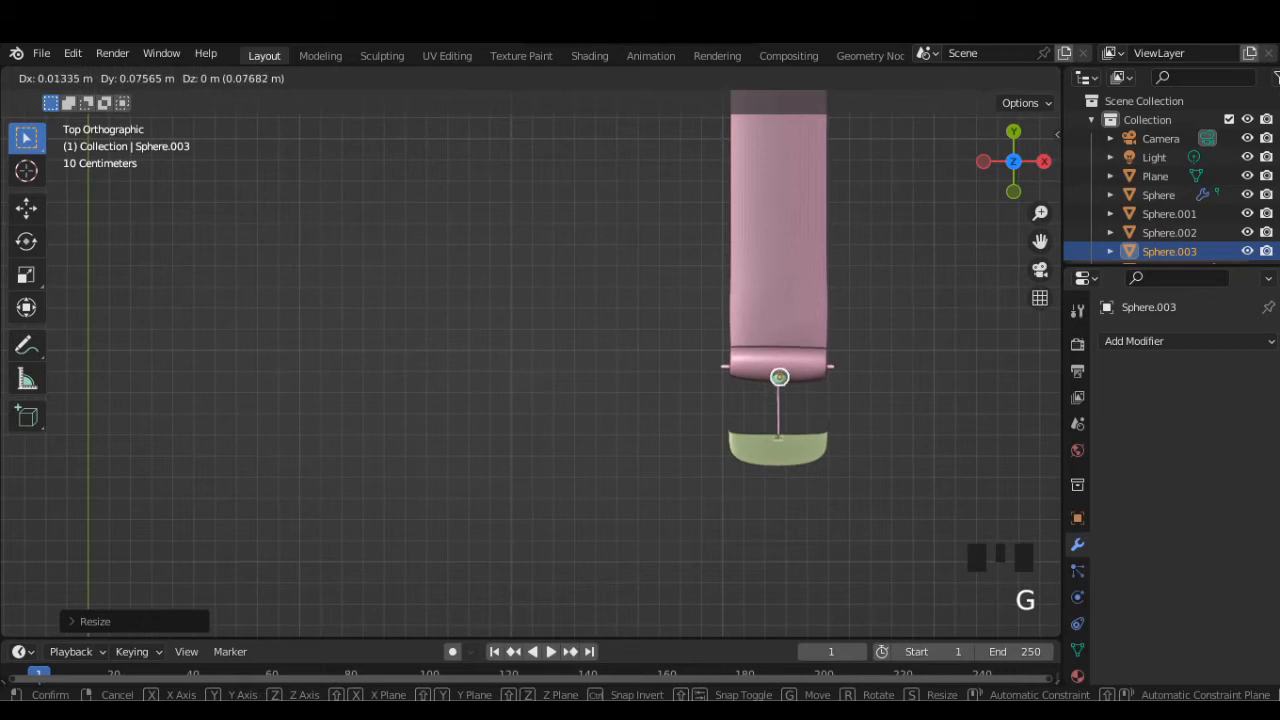
left_click(540, 355)
scroll(540, 355, "up", 4)
scroll(540, 355, "down", 4)
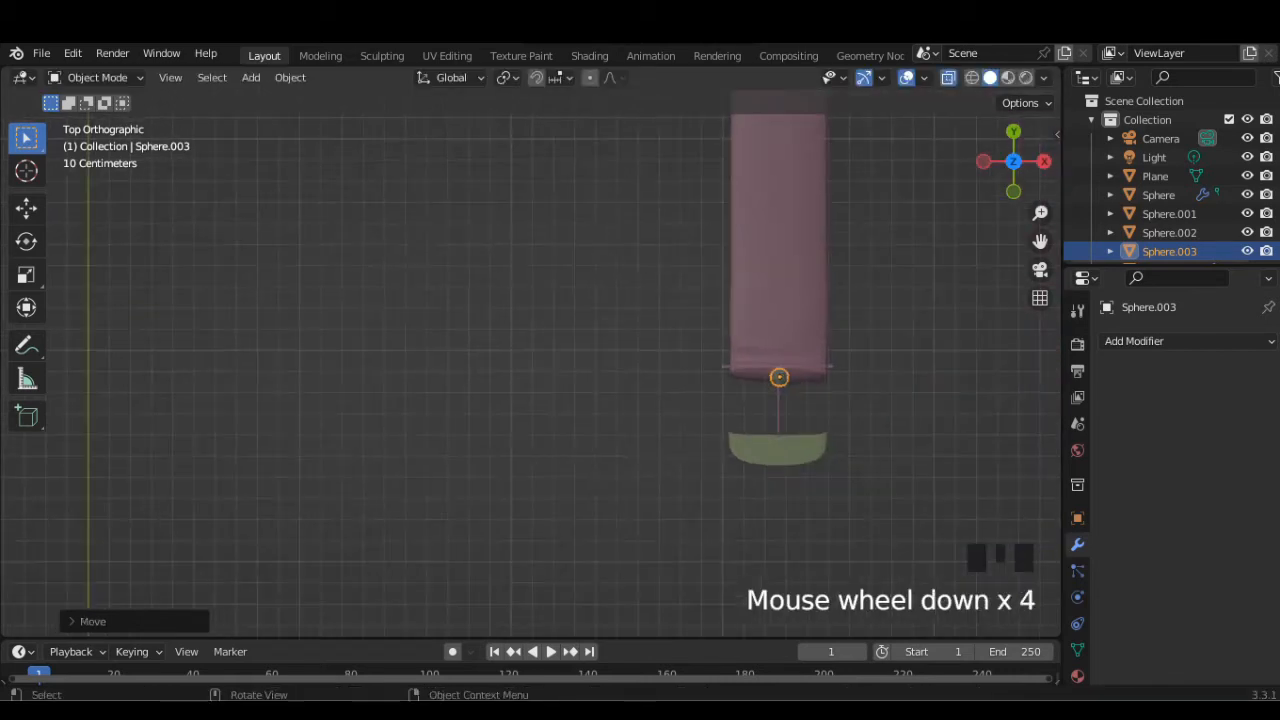
In right view, stretch the small sphere about 1.23 times along Y and rotate it about 19 degrees
left_click(1044, 161)
scroll(530, 360, "up", 5)
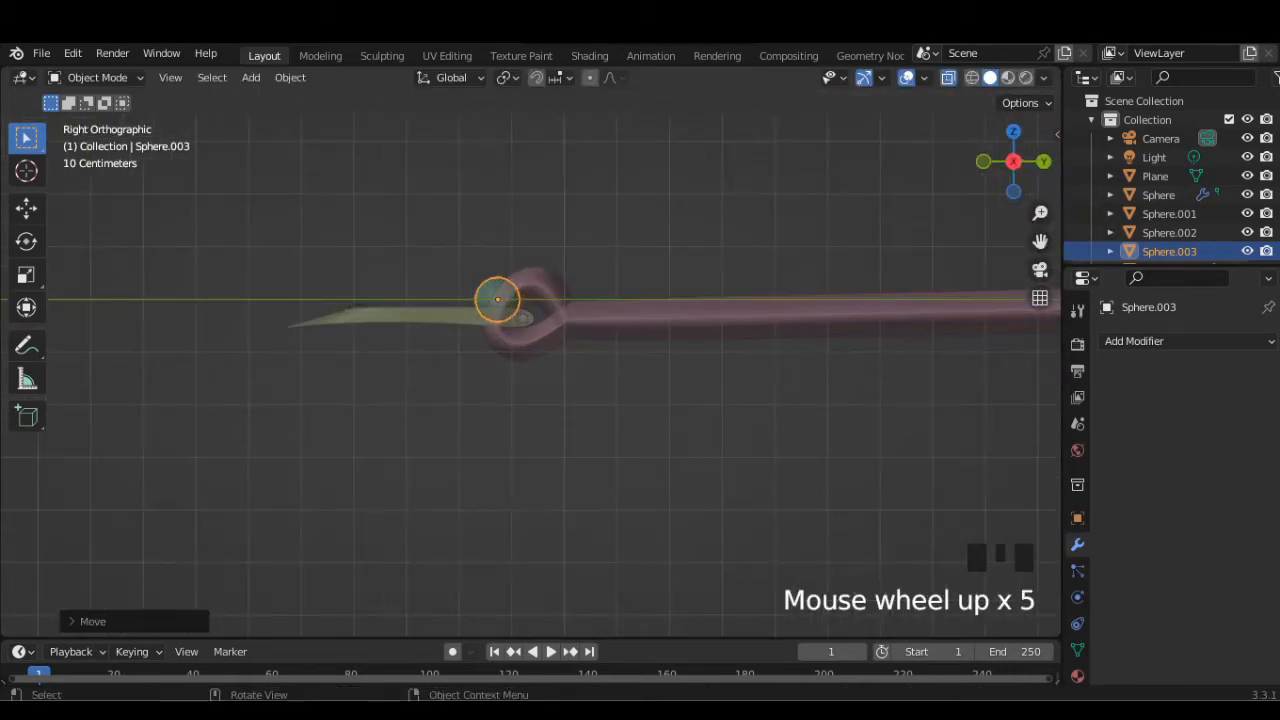
key("s")
key("y")
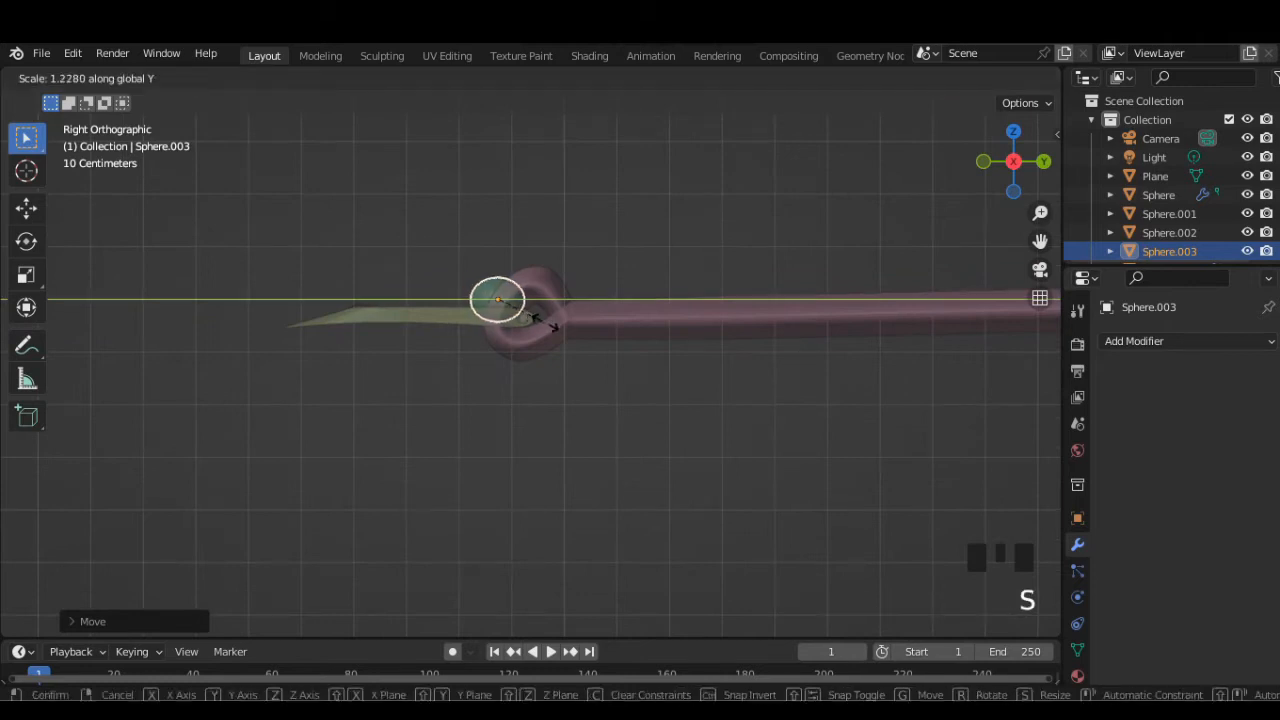
left_click(543, 319)
key("r")
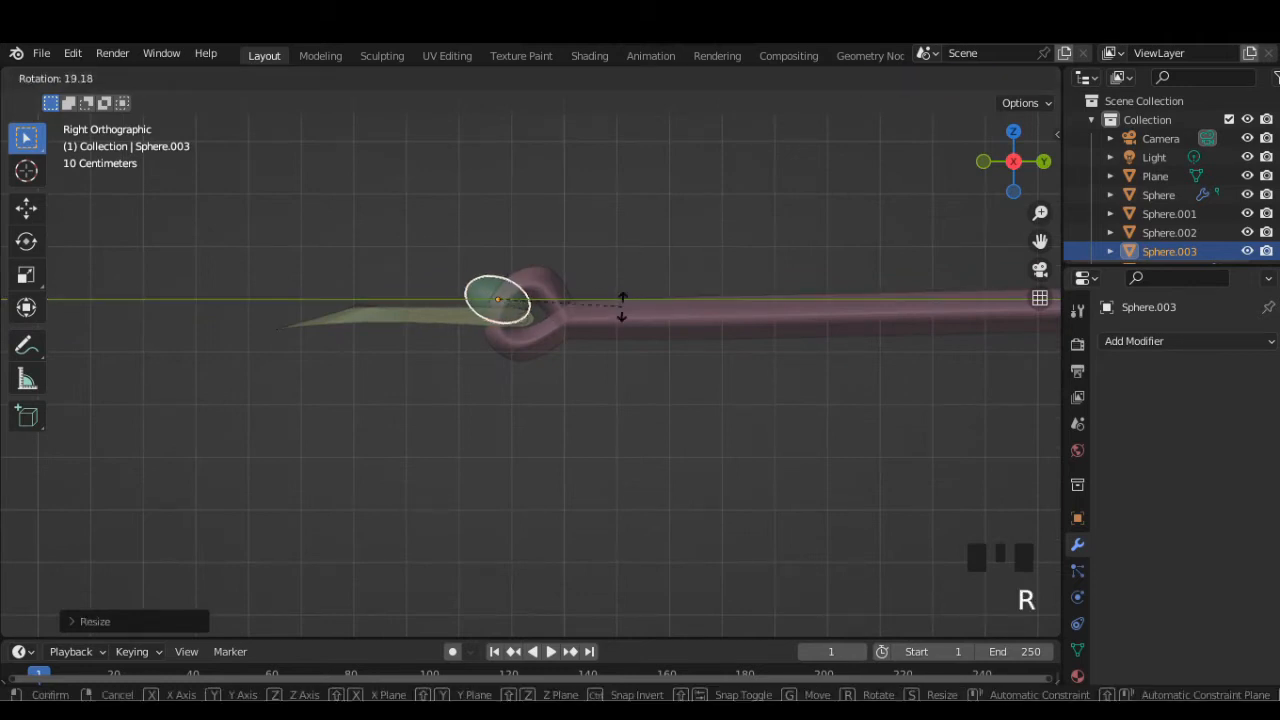
left_click(621, 306)
Lower the stretched sphere about 0.01 m along Z and nudge it into place through the pink strap's loop
scroll(540, 330, "up", 2)
middle_click_drag(540, 330, 570, 315)
scroll(565, 302, "down", 7)
scroll(600, 330, "up", 2)
scroll(600, 330, "down", 3)
key("g")
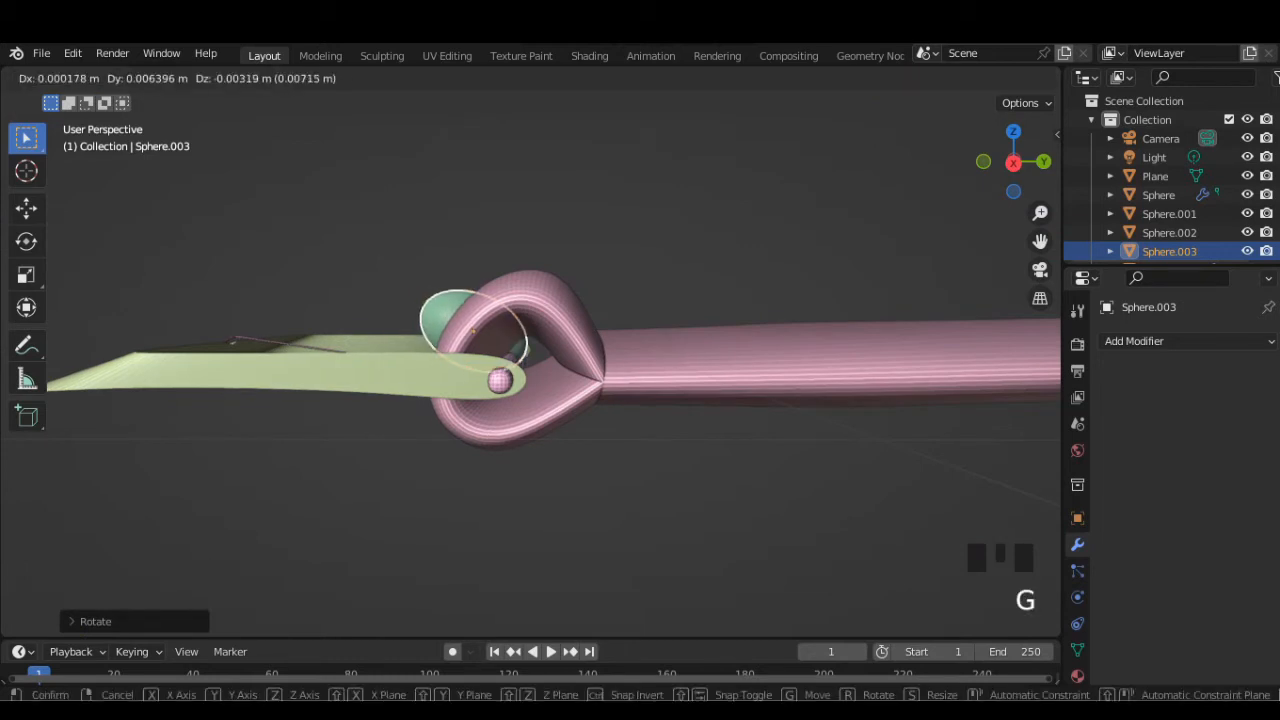
key("z")
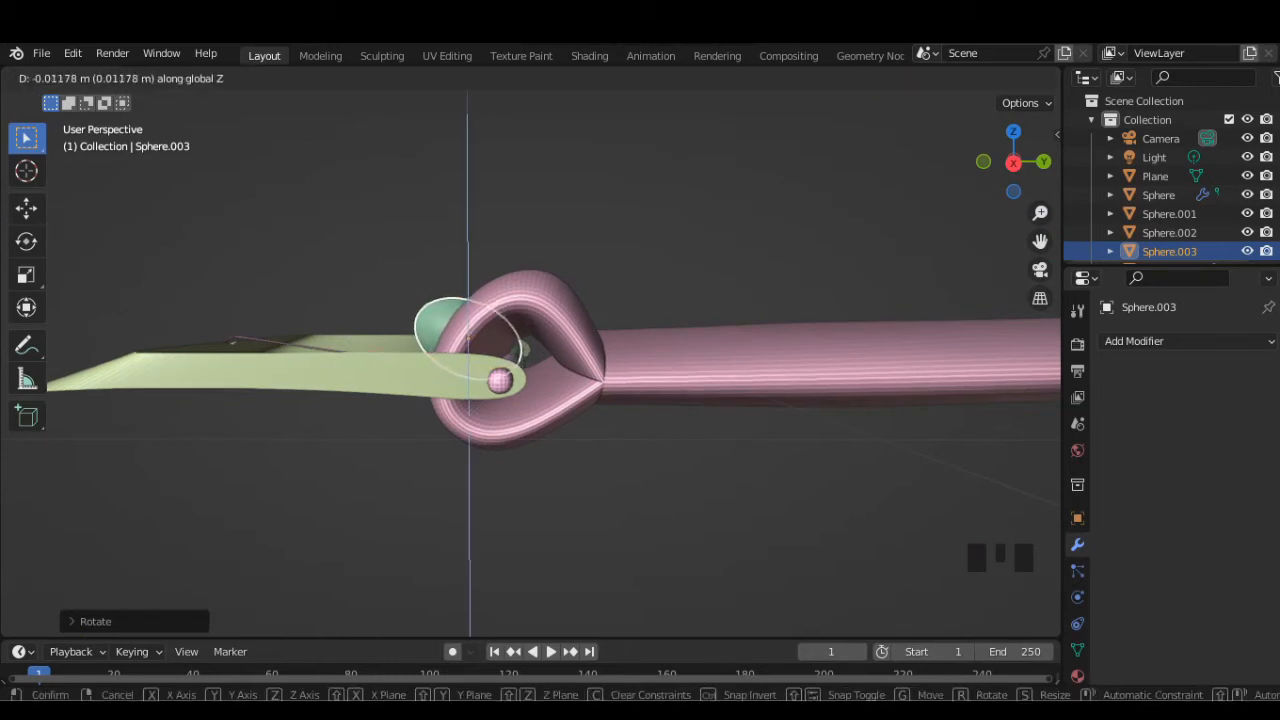
left_click(520, 345)
key("g")
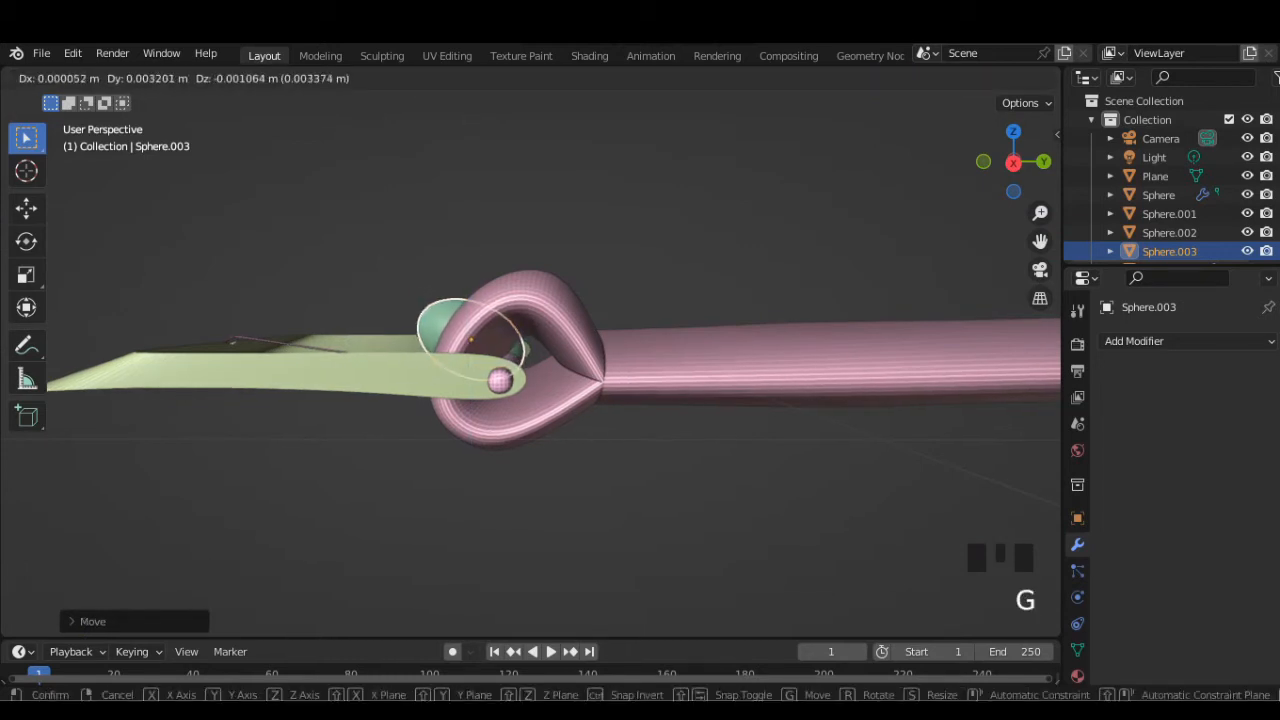
left_click(500, 345)
In top view, shift the stretched sphere slightly along X to line it up with the buckle prong
left_click(1013, 132)
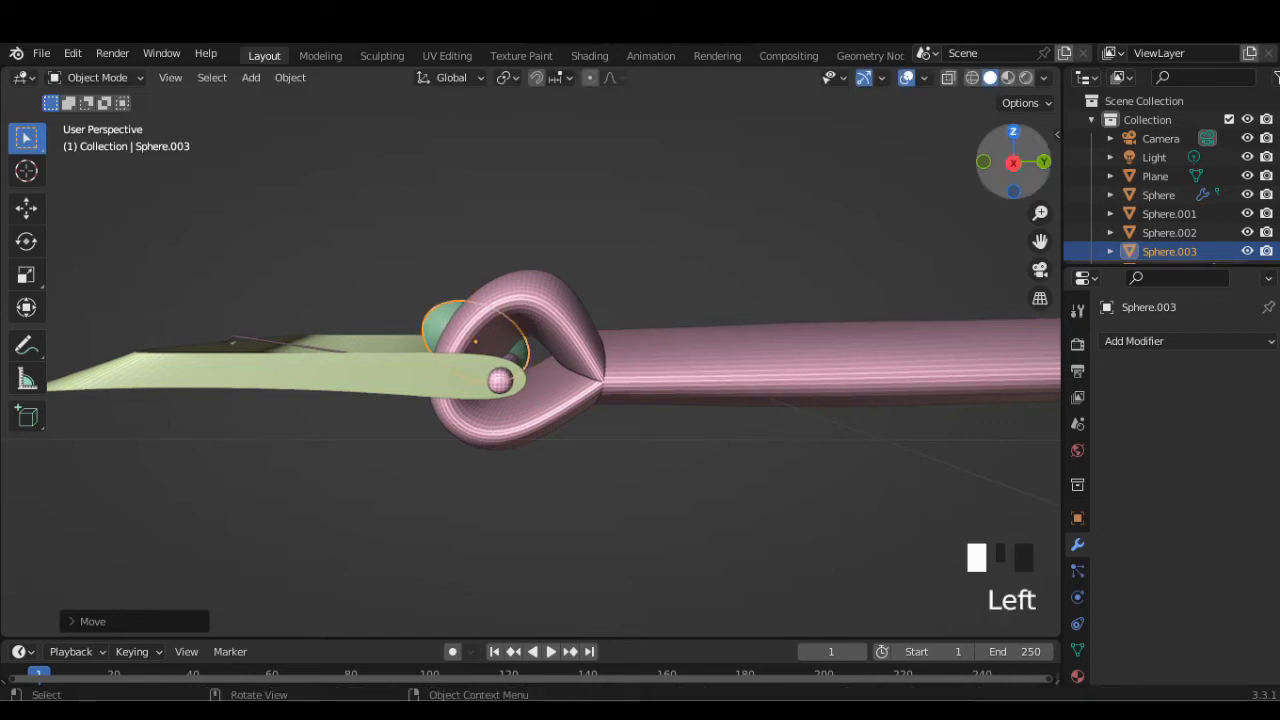
key("g")
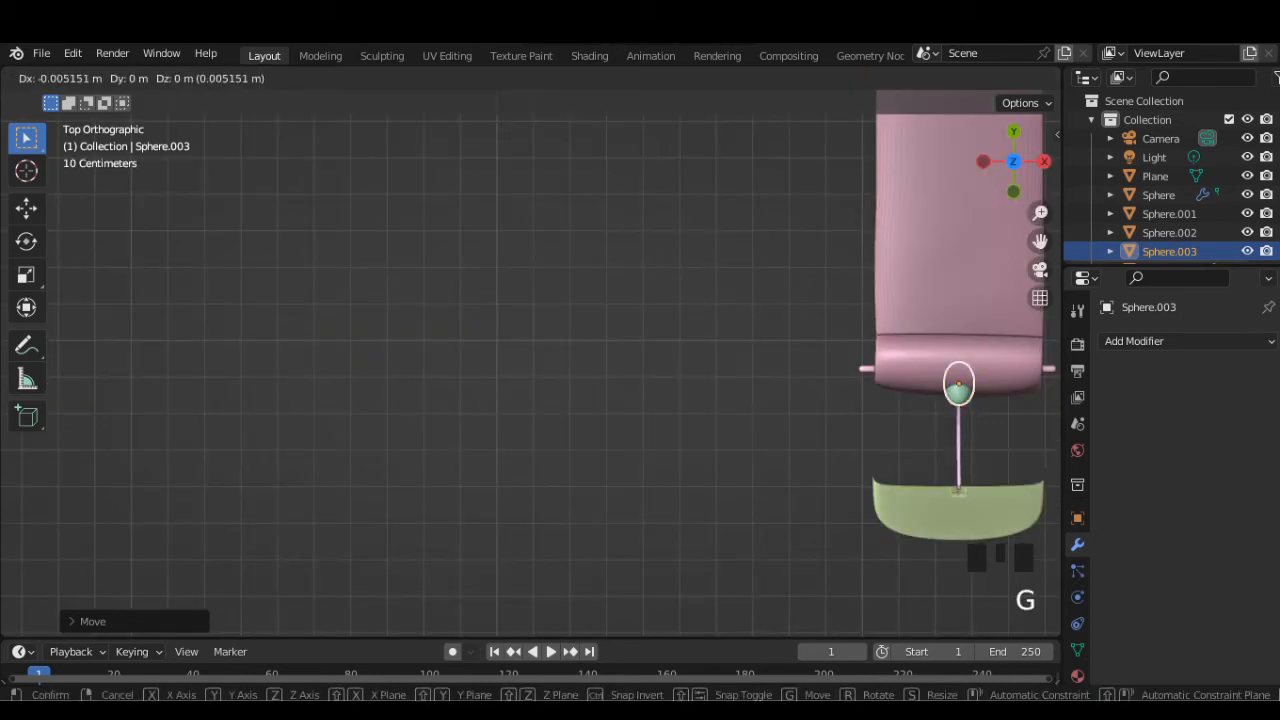
left_click(880, 360)
Subtract the stretched sphere from the pink strap with Bool Tool's Auto Boolean Difference, cutting the prong opening
scroll(880, 360, "down", 2)
middle_click_drag(880, 360, 760, 240)
scroll(735, 385, "down", 3)
middle_click_drag(735, 385, 735, 430)
scroll(732, 362, "down", 3)
left_click(715, 377, "shift")
scroll(705, 440, "up", 3)
middle_click_drag(735, 430, 570, 400, "shift")
scroll(570, 400, "up", 3)
left_click(575, 425)
left_click(575, 370)
left_click(130, 410, "shift")
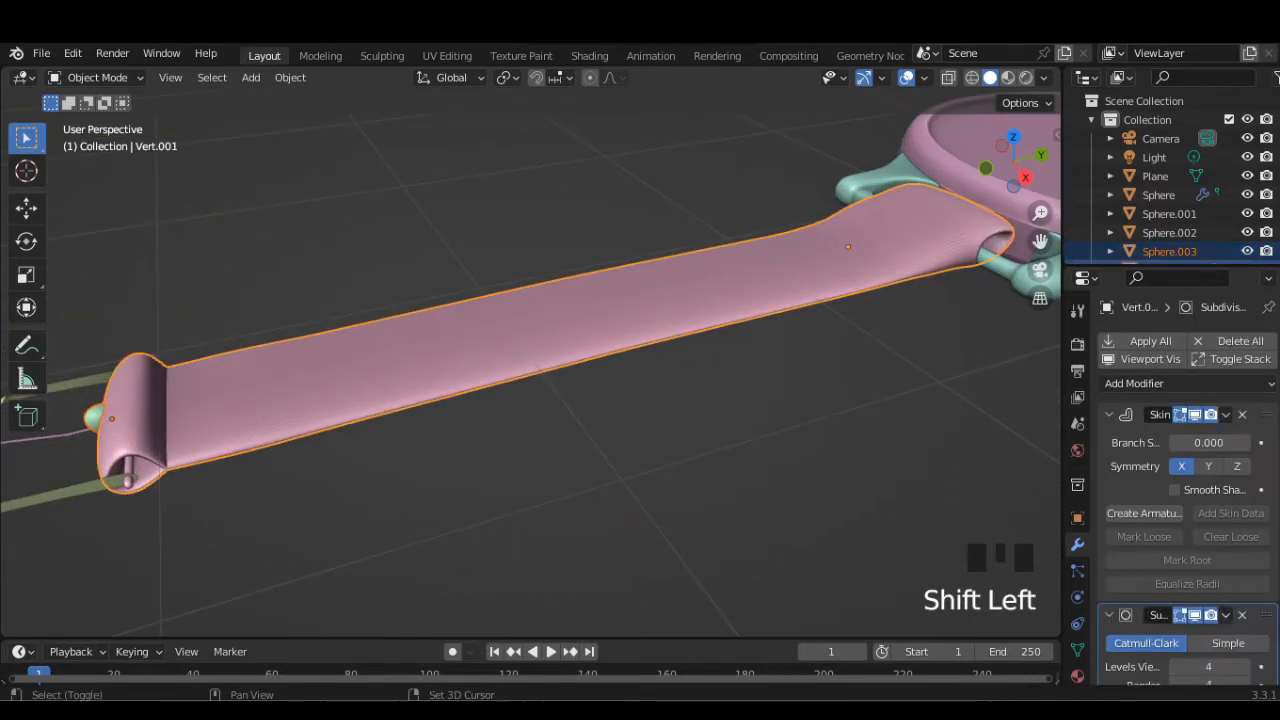
left_click(290, 77)
scroll(322, 656, "down", 5)
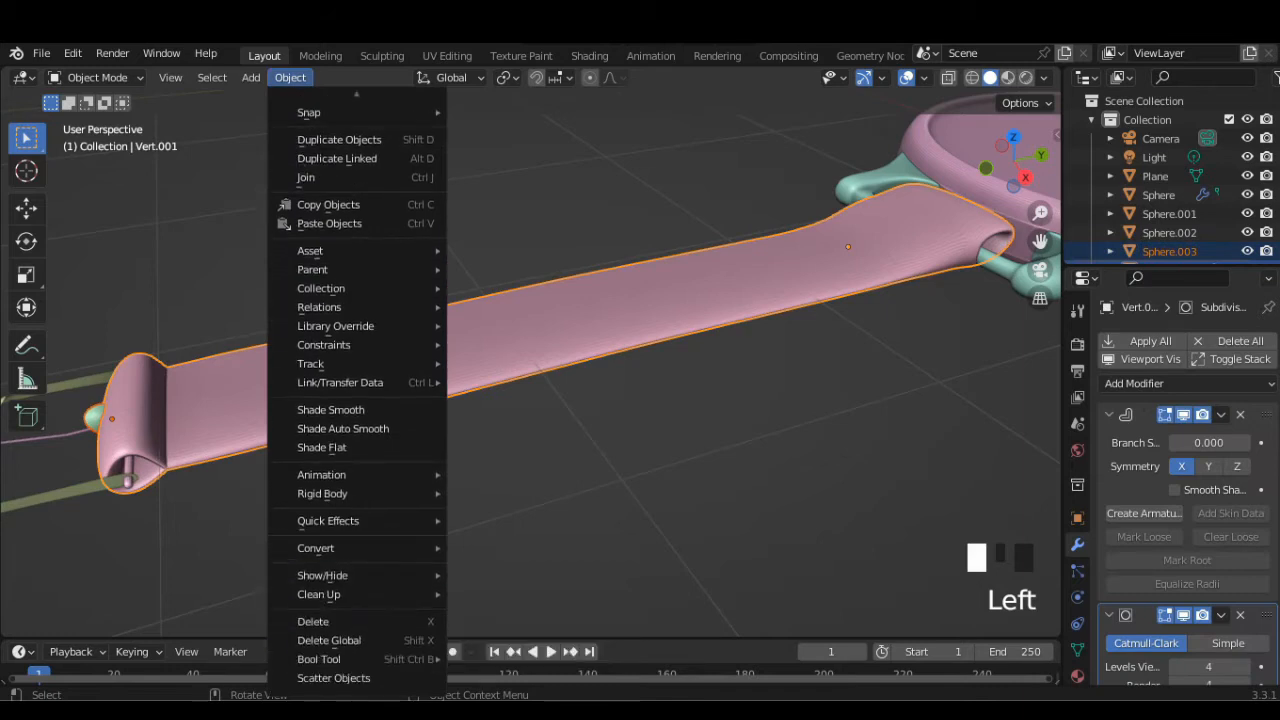
mouse_move(320, 657)
left_click(490, 499)
In top view, scale the spare pink sphere beside the watch to about a third and centre it across the green strap
scroll(530, 370, "up", 2)
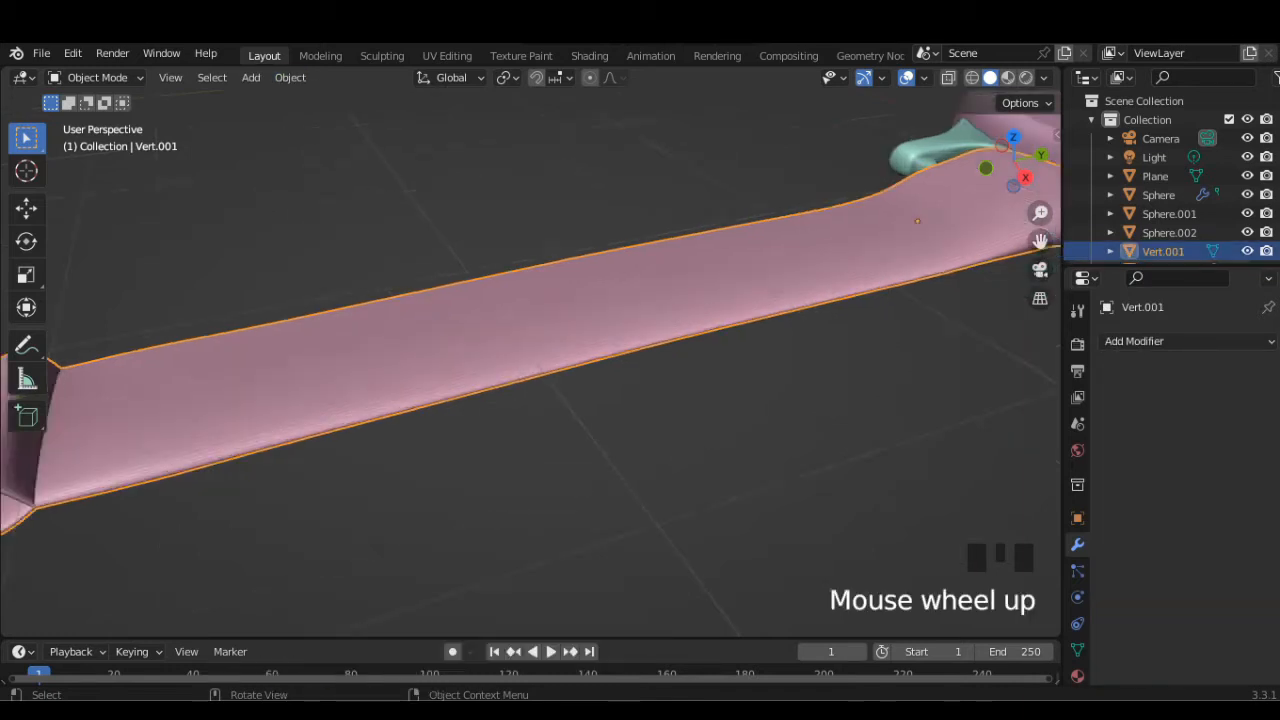
scroll(530, 370, "down", 4)
middle_click_drag(530, 370, 530, 300)
scroll(560, 360, "up", 2)
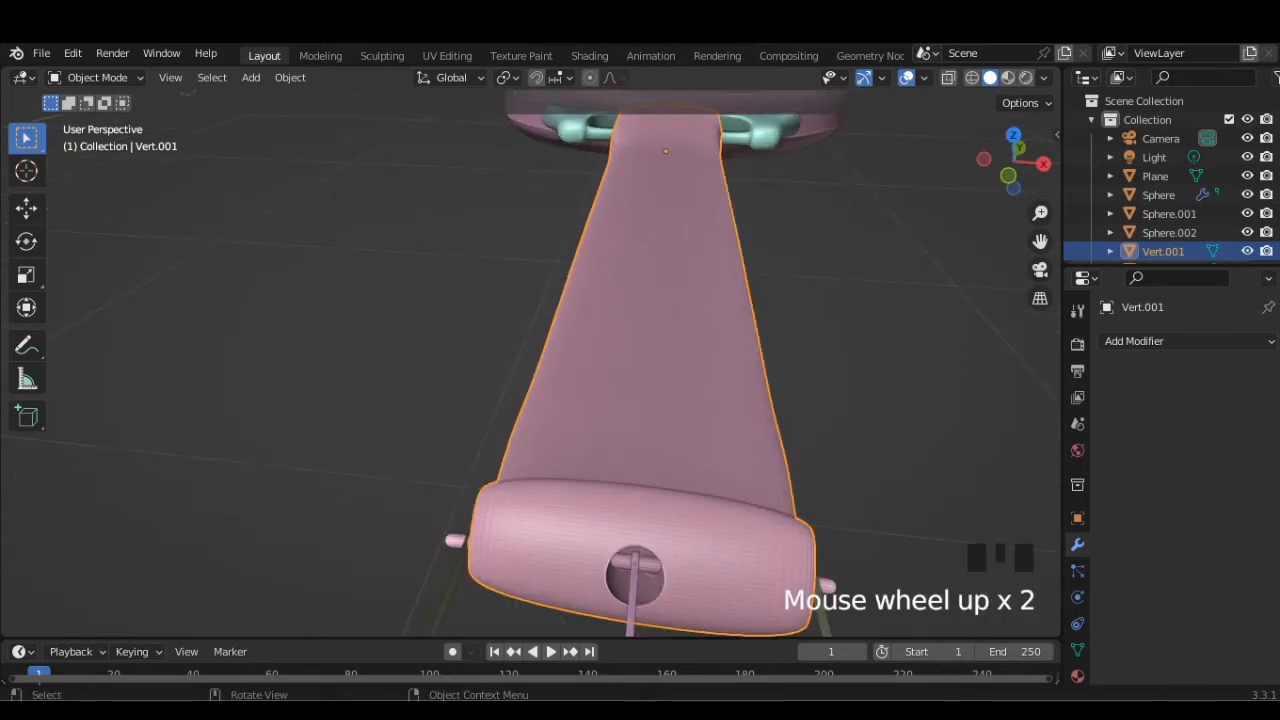
scroll(600, 360, "down", 1)
left_click(1013, 135)
scroll(900, 200, "down", 2)
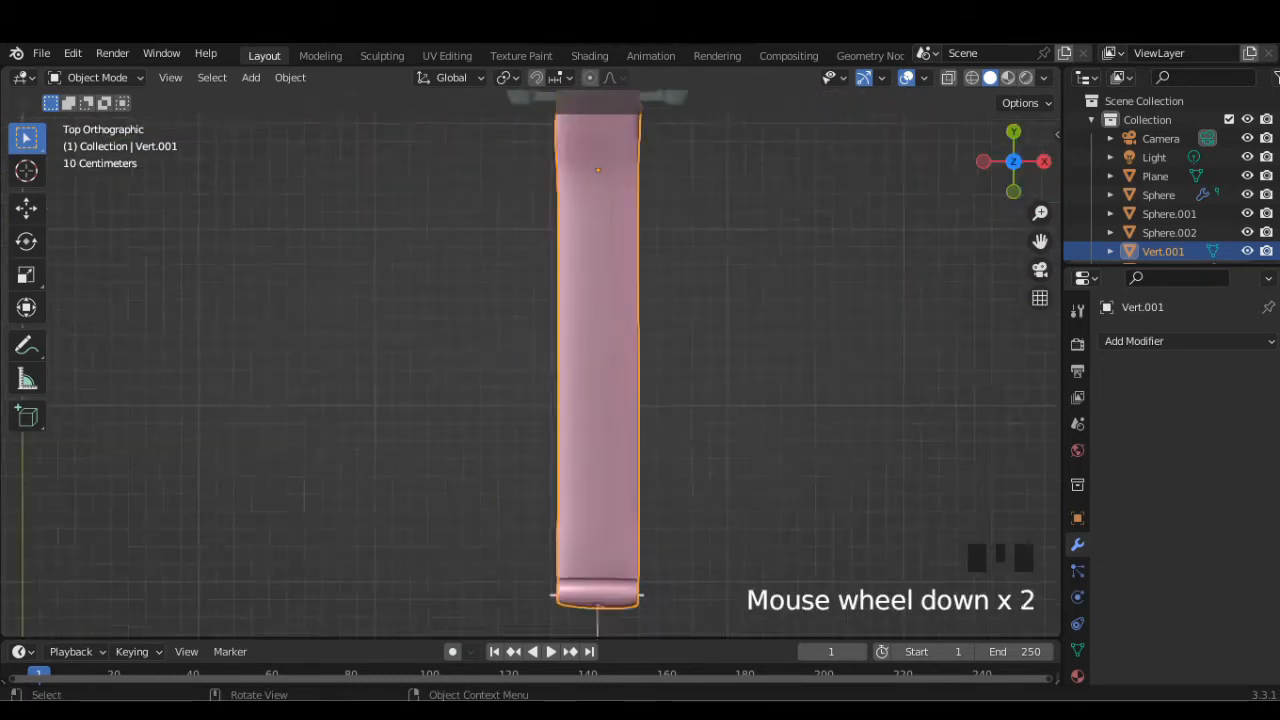
scroll(600, 360, "down", 2)
middle_click_drag(600, 360, 585, 330, "shift")
scroll(585, 330, "down", 4)
left_click(679, 170)
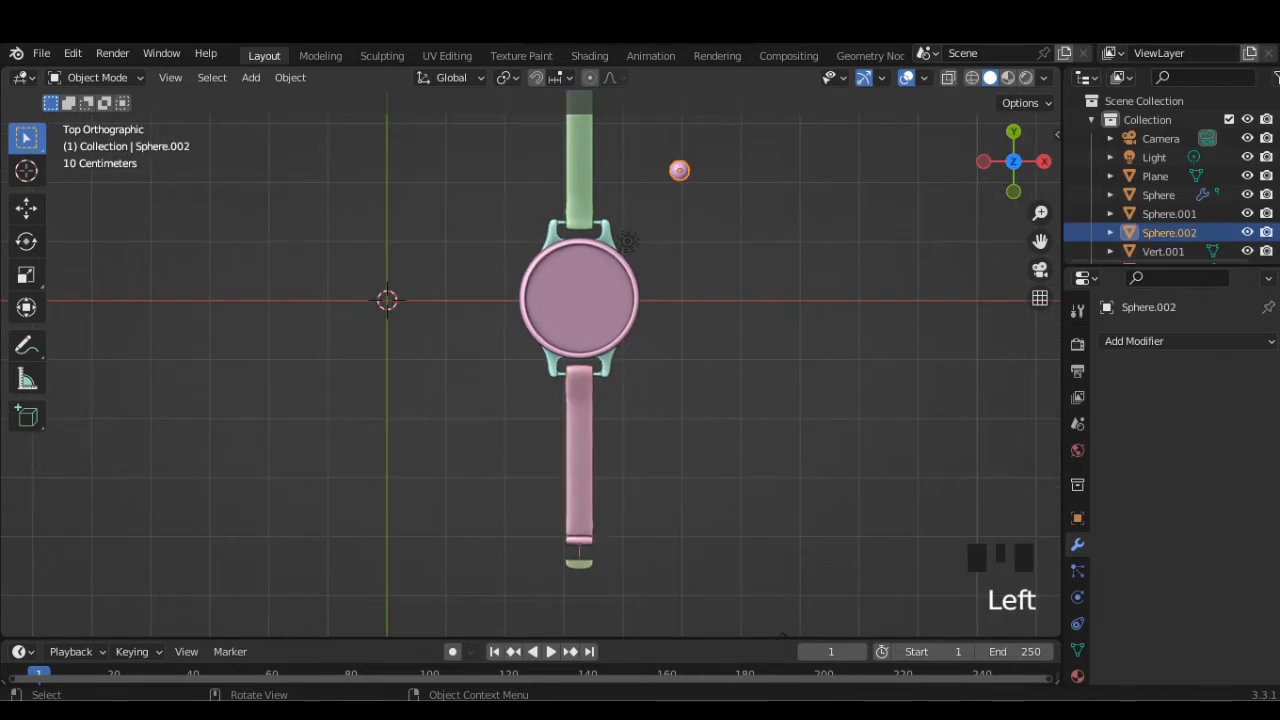
middle_click_drag(679, 172, 597, 361, "shift")
scroll(721, 338, "up", 3)
scroll(597, 361, "up", 2)
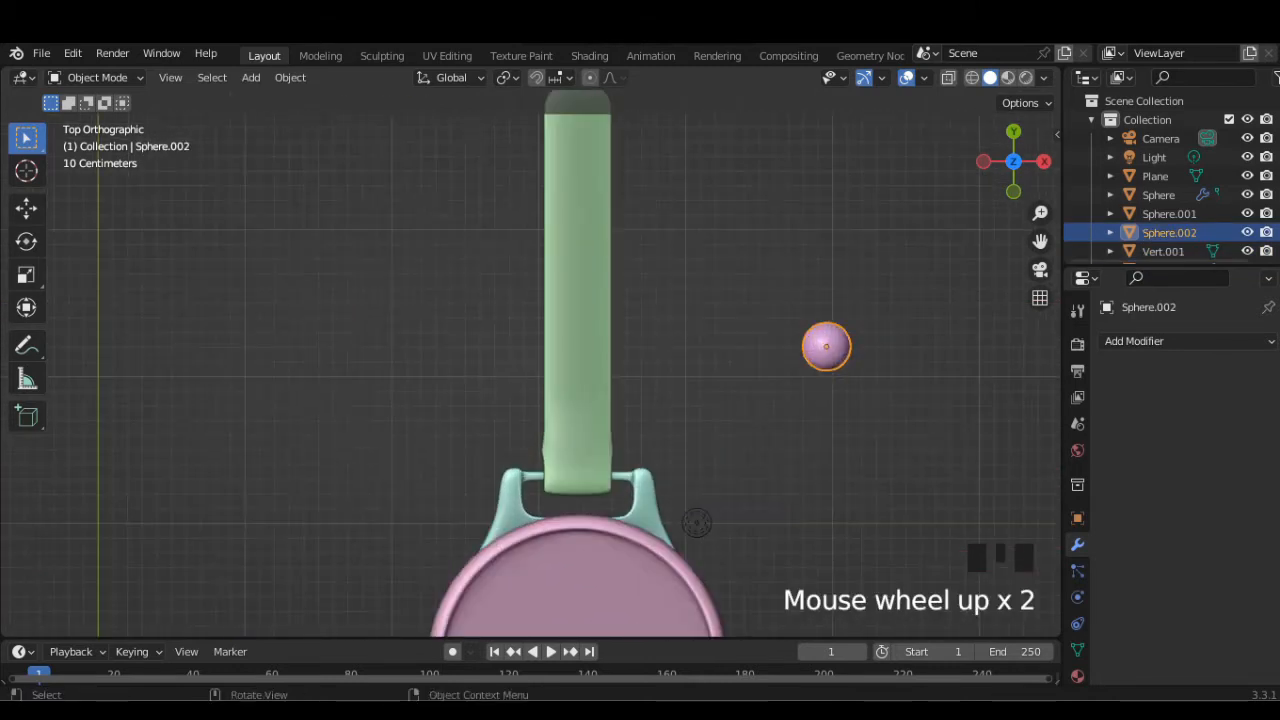
key("s")
left_click(826, 346)
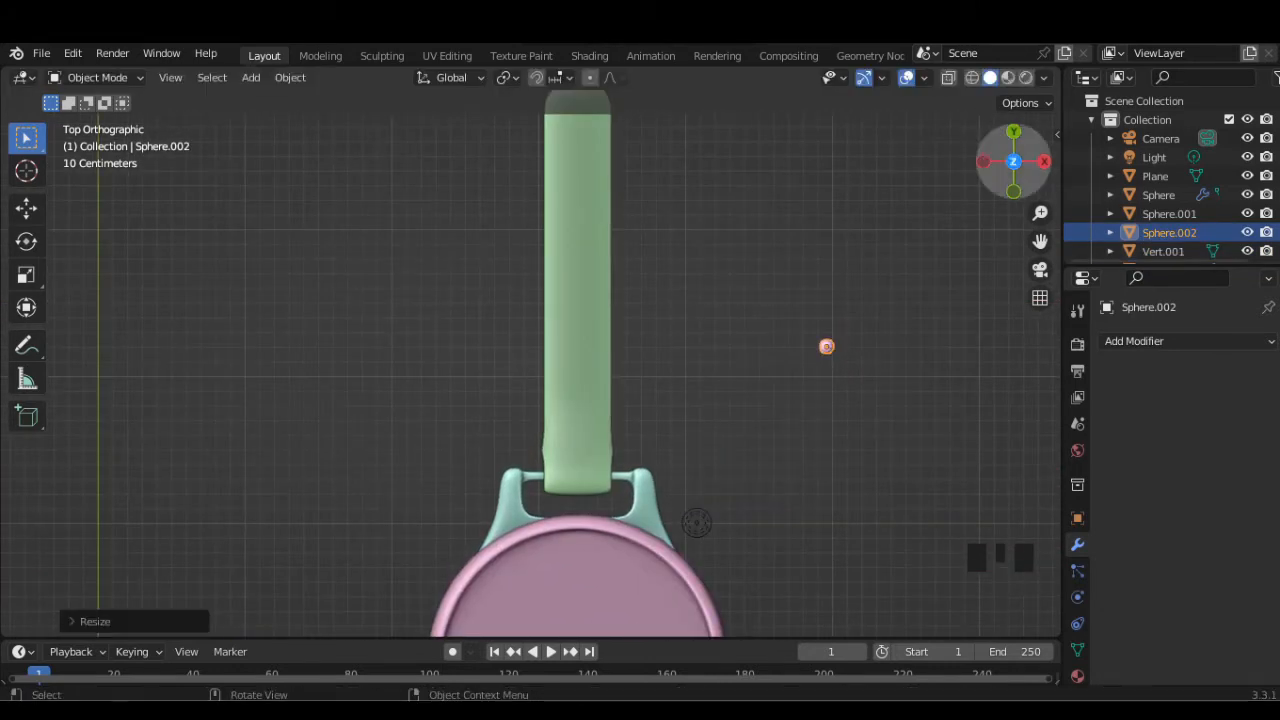
key("g")
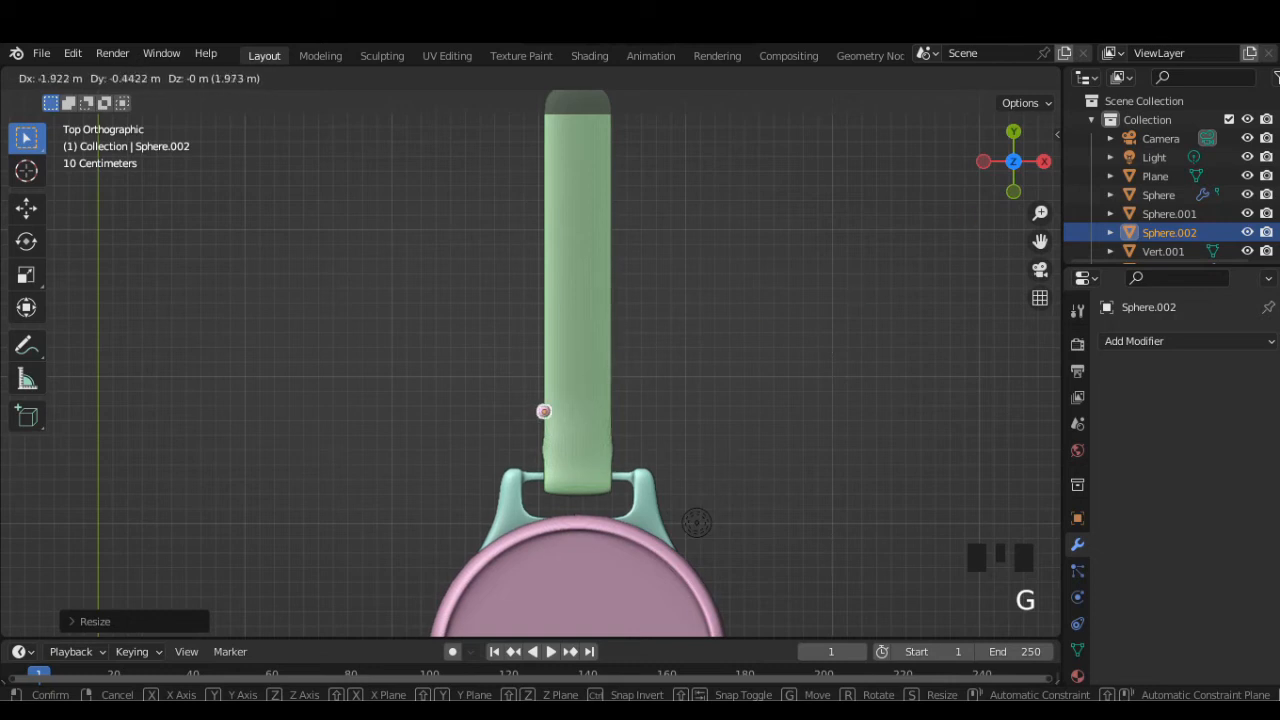
left_click(697, 522)
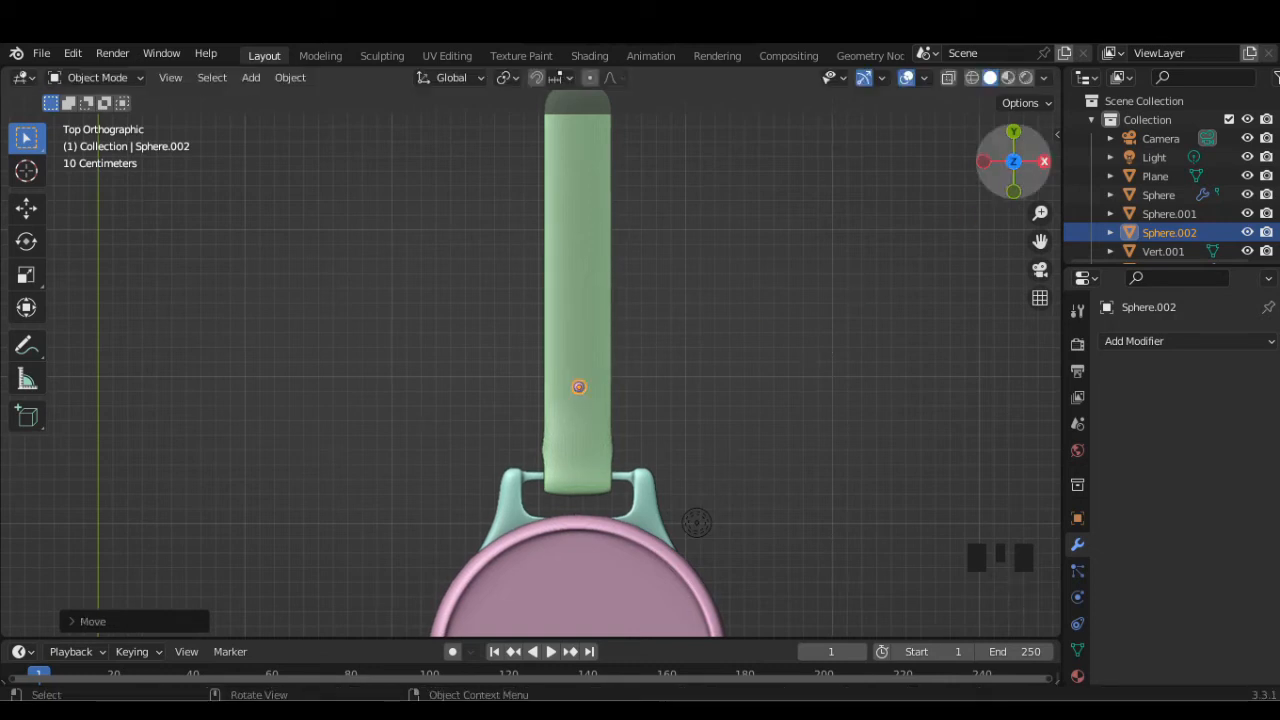
In right view, stretch the small sphere to about twice its height along Z so it passes through the green strap
left_click(1044, 161)
scroll(1044, 161, "up", 2)
key("s")
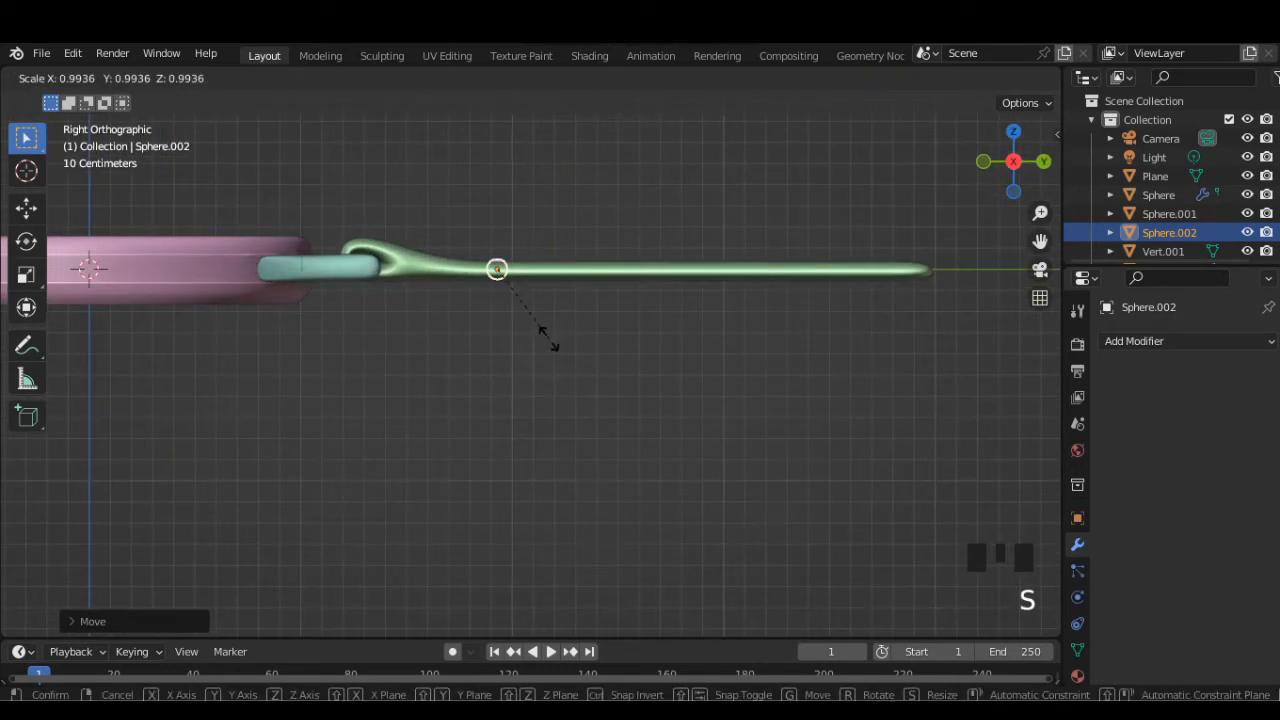
key("y")
key("z")
left_click(543, 434)
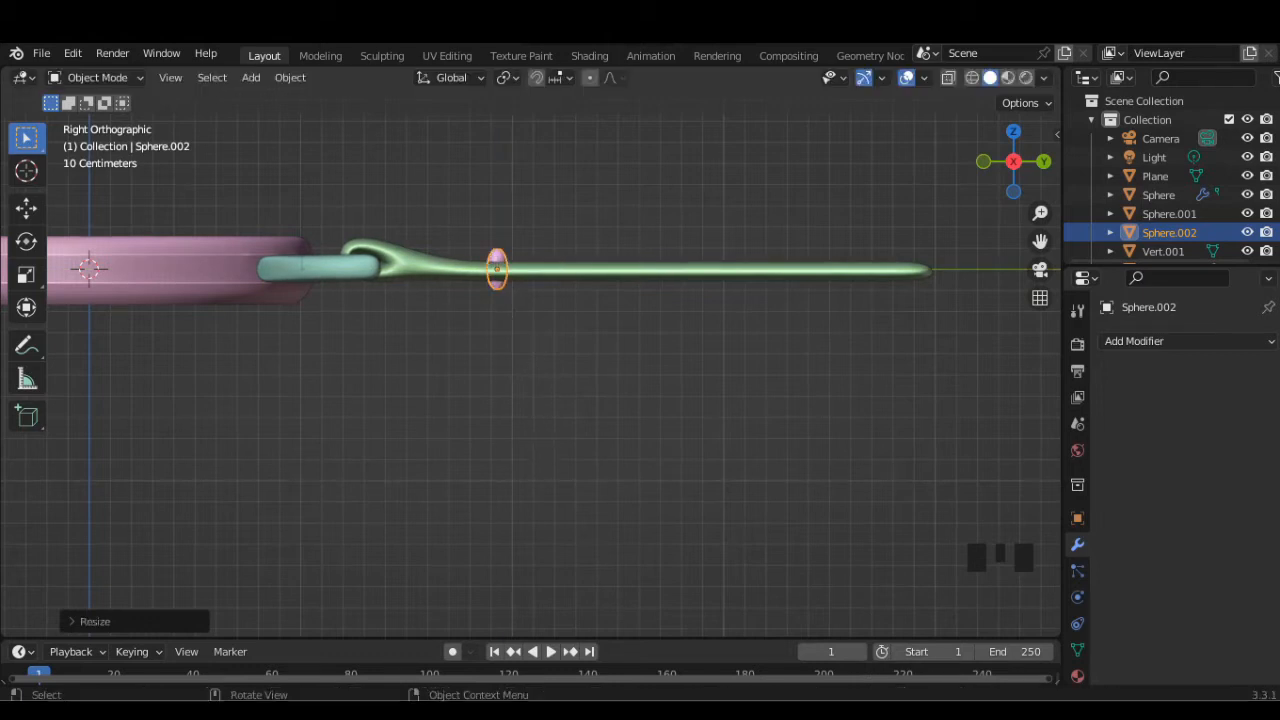
Add an Array modifier to the stretched sphere with relative offset X 0, Y 2 and a count of 3
left_click(1013, 131)
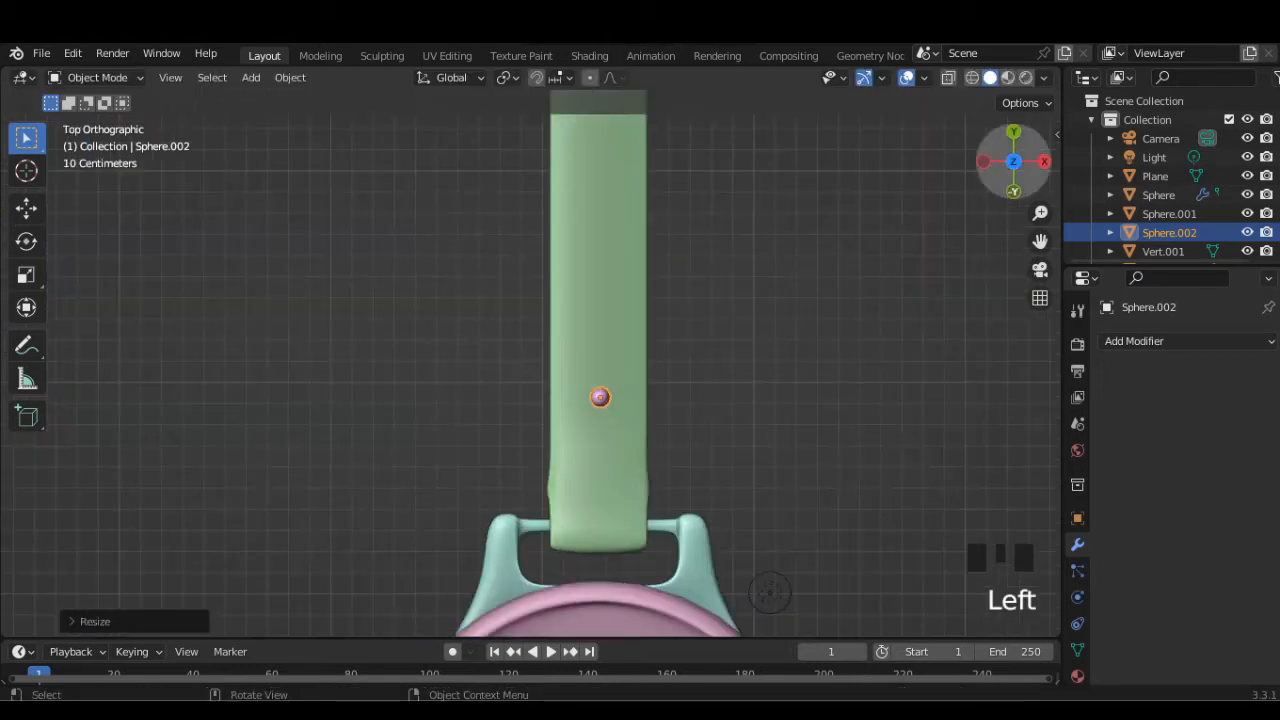
left_click_drag(1016, 158, 1013, 160)
left_click(1044, 160)
left_click(1185, 341)
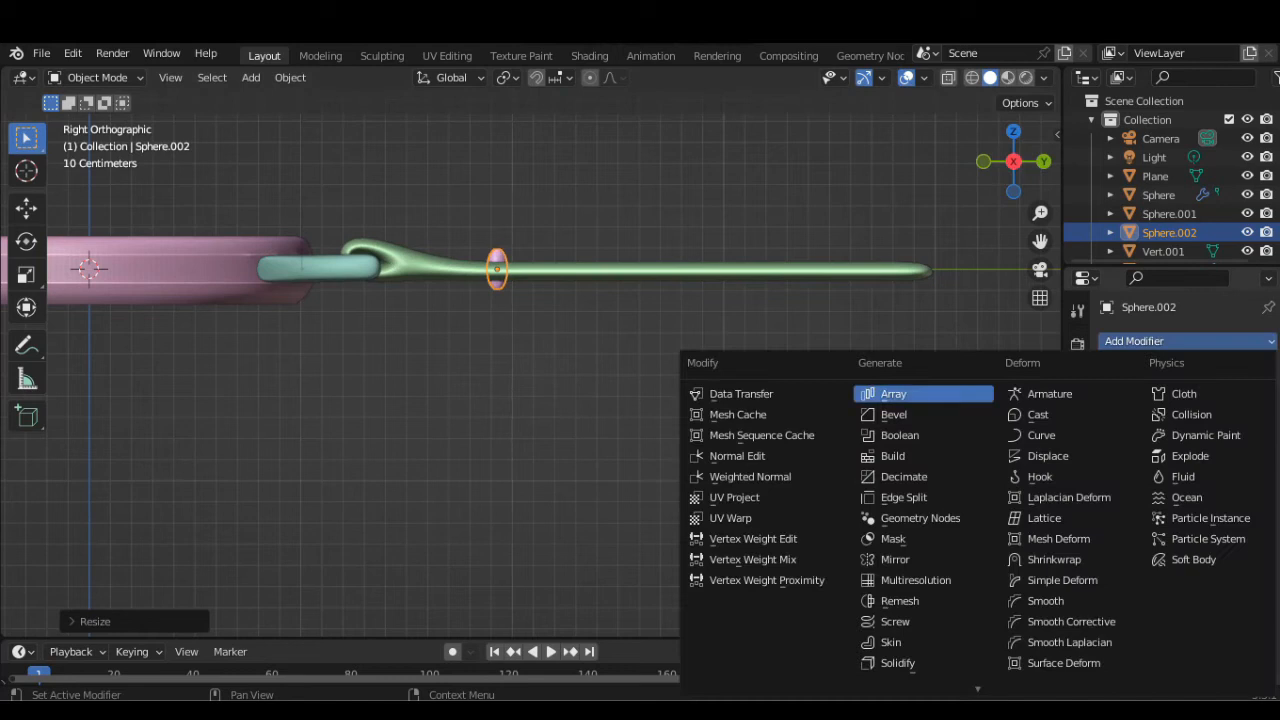
left_click(880, 394)
left_click(1208, 523)
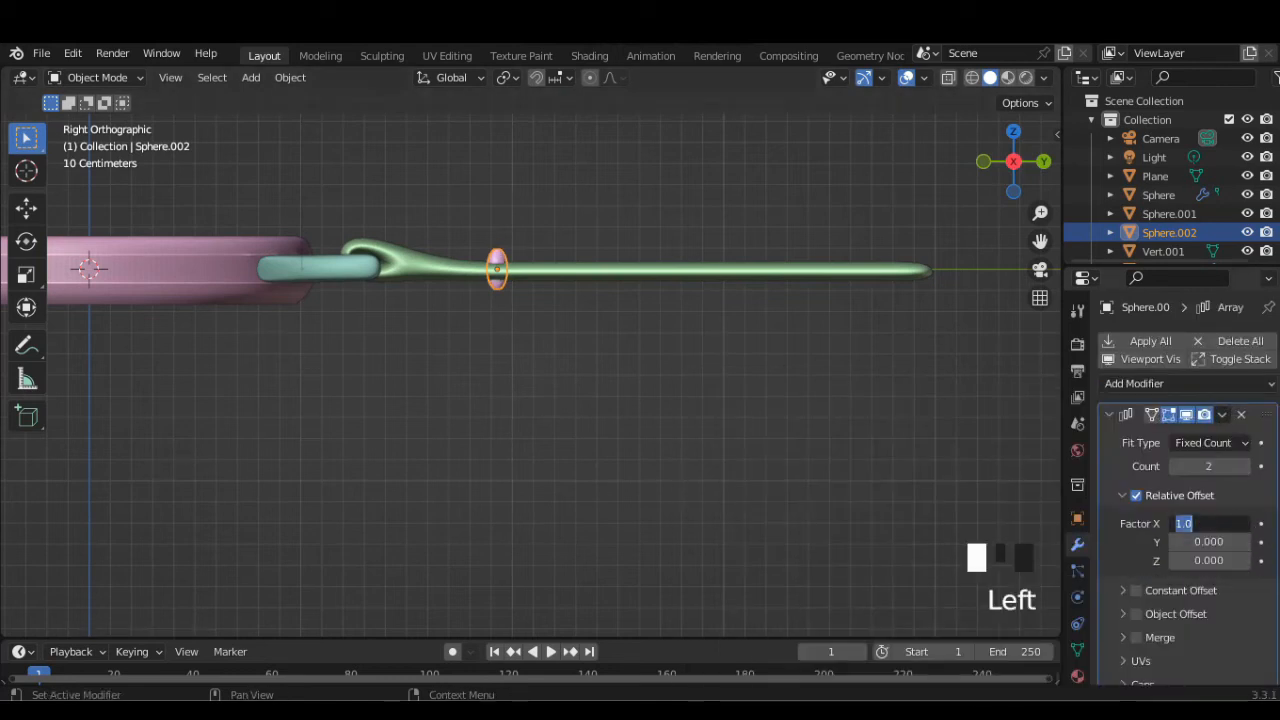
type("0")
key("Tab")
type("1")
key("Return")
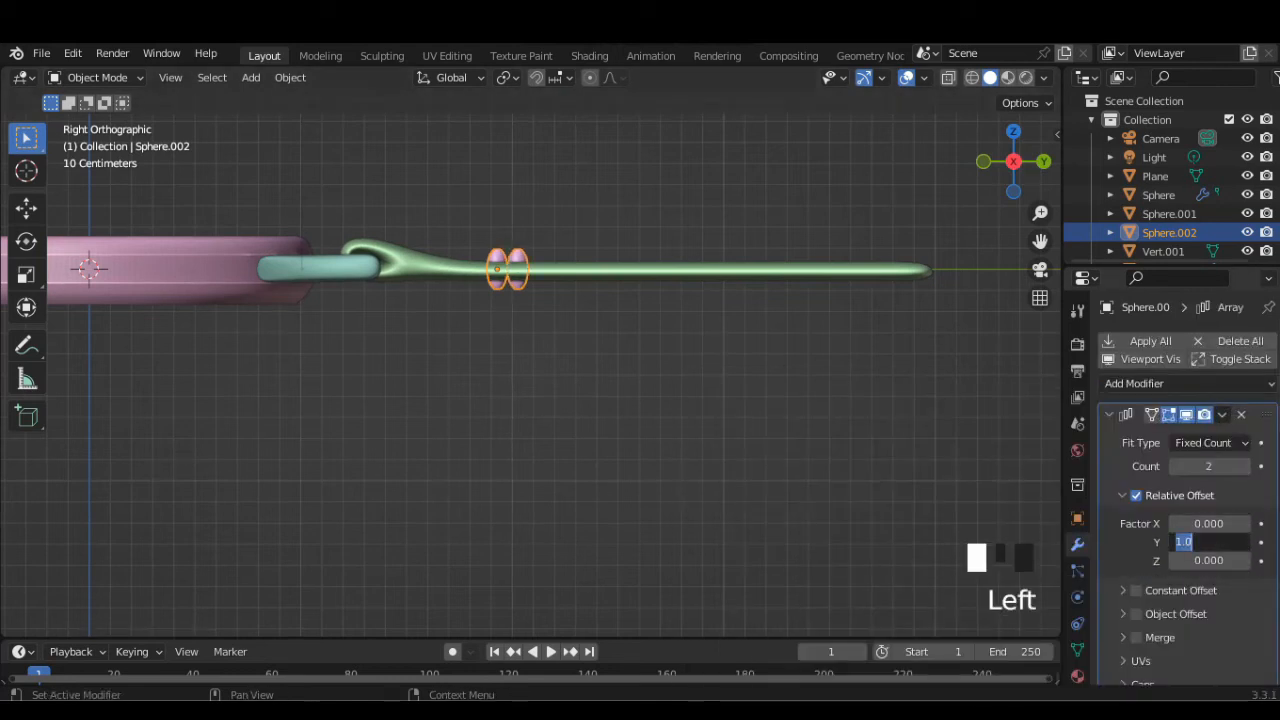
left_click(1244, 541)
left_click(1244, 466)
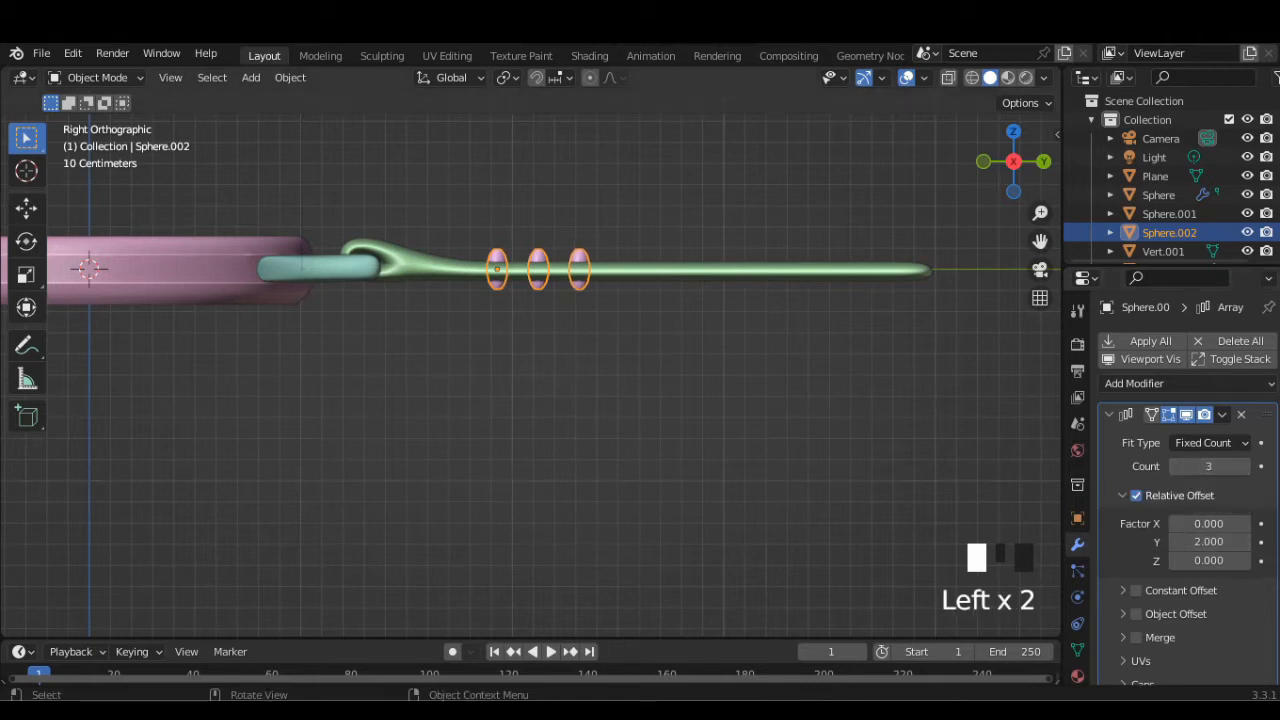
Move the arrayed spheres along Y toward the free end of the green strap
key("g")
key("y")
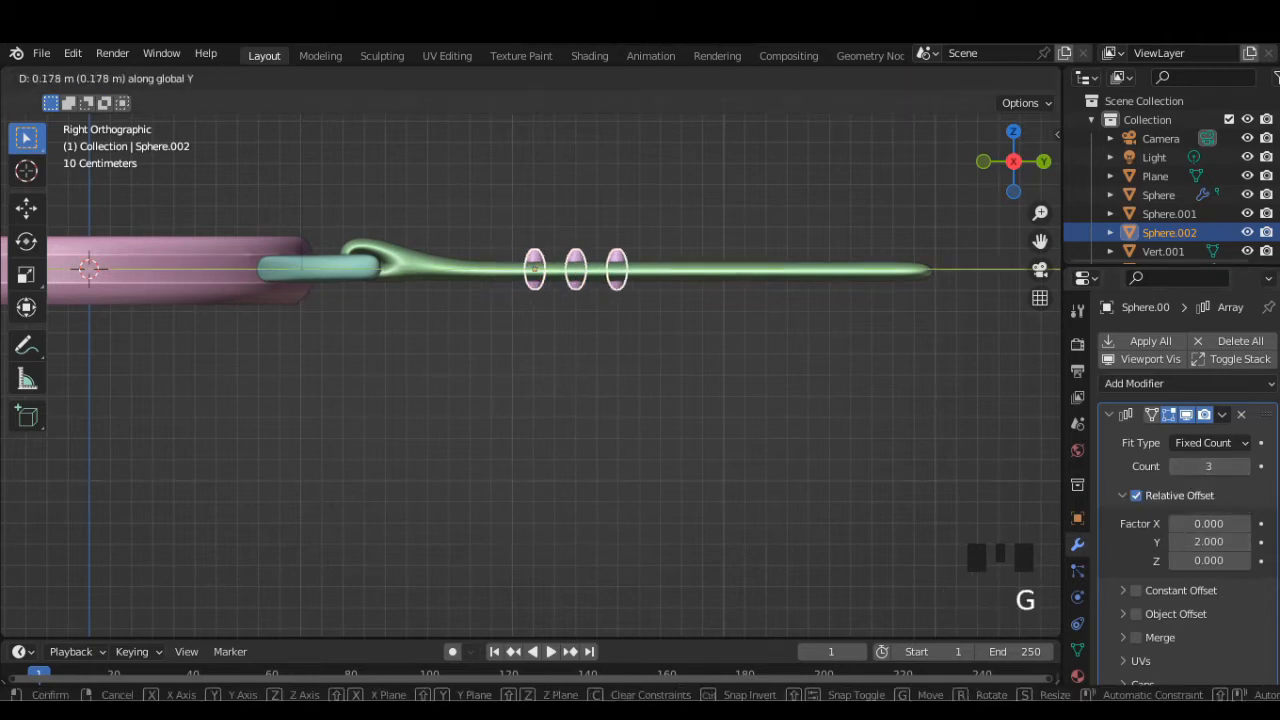
key("Return")
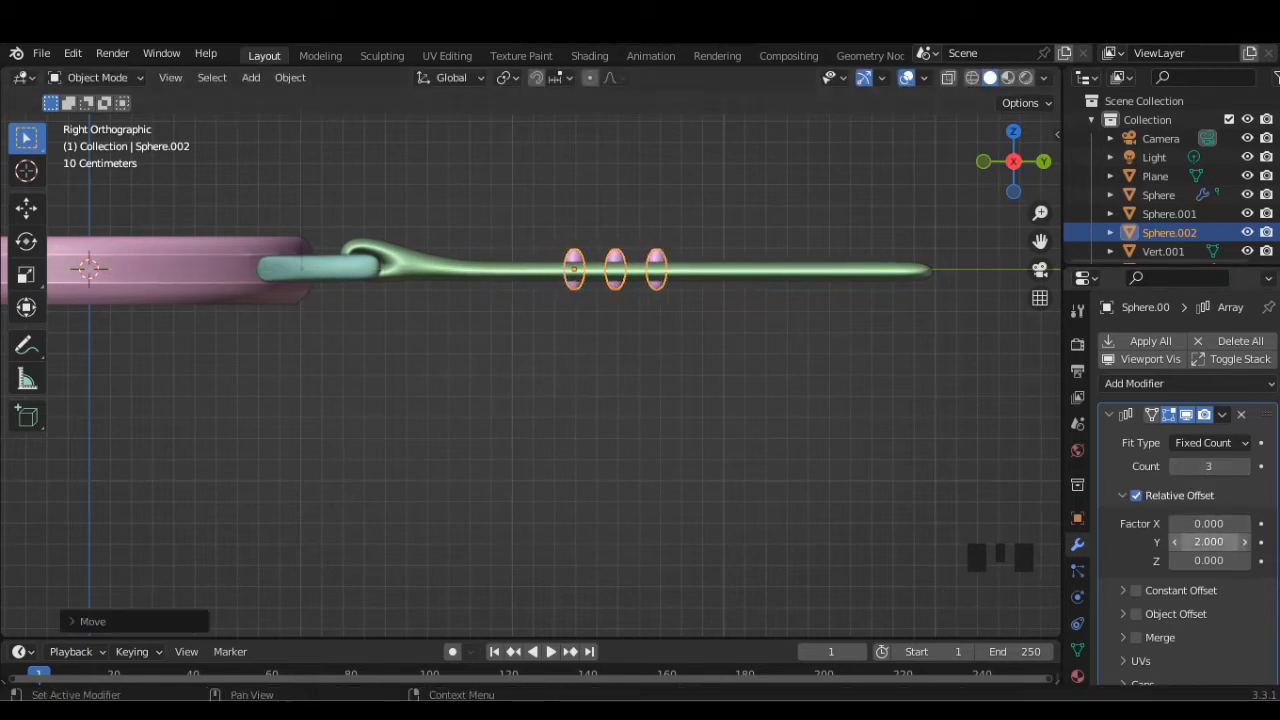
Set the array's relative Y offset to 3 and its count to 5
left_click(1209, 542)
type("3")
key("Return")
left_click(1209, 467)
left_click_drag(1209, 467, 1230, 467)
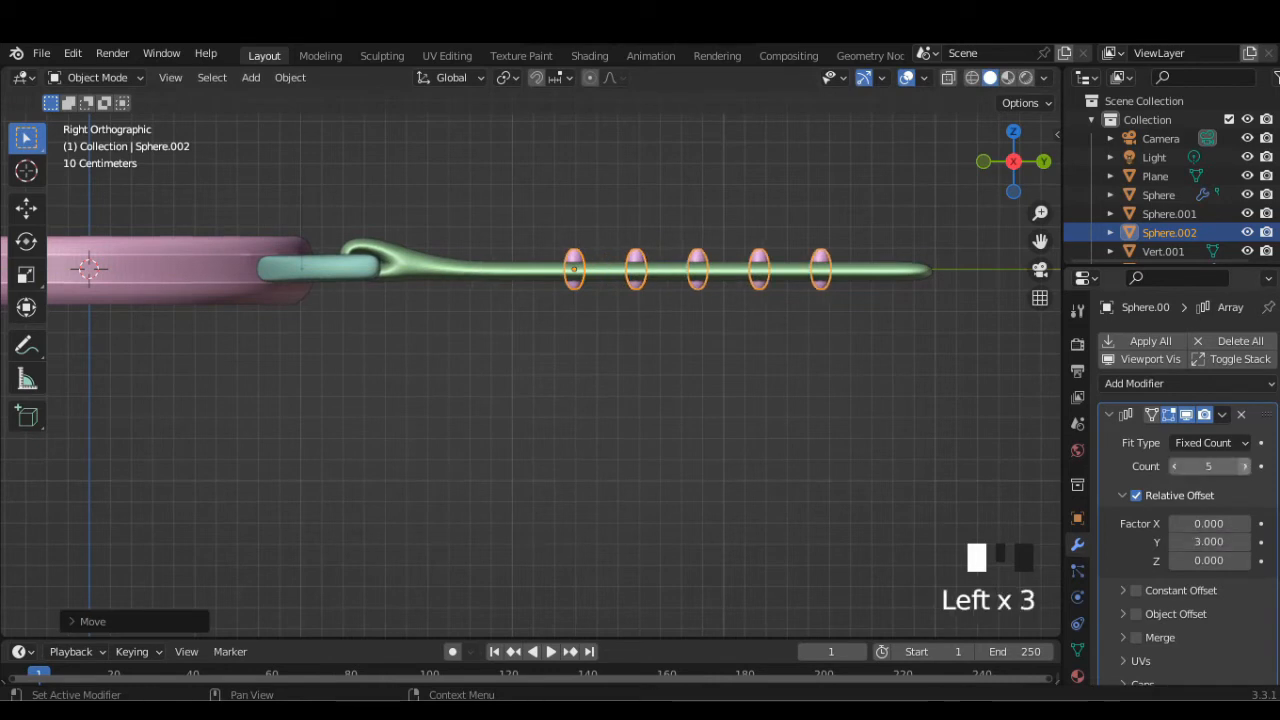
Apply the Array modifier on the row of spheres over the green strap
left_click(1013, 131)
scroll(600, 360, "up", 2)
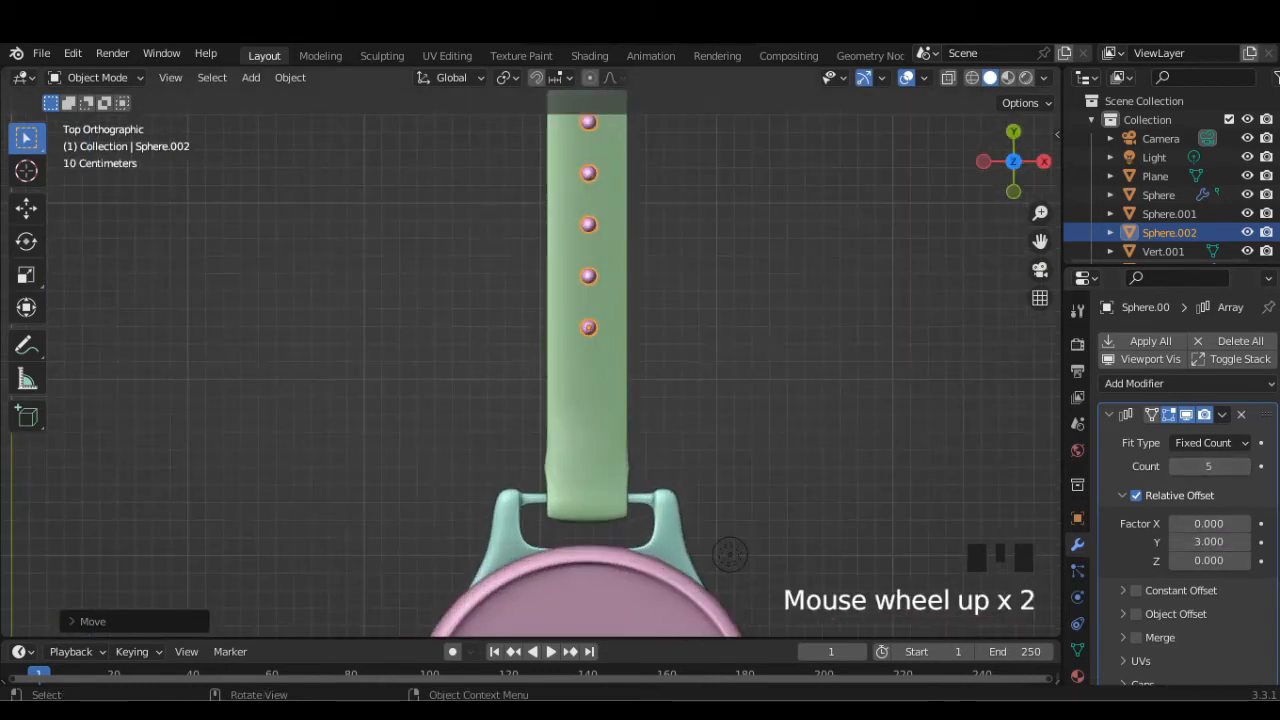
left_click(1222, 414)
left_click(1140, 436)
scroll(530, 360, "down", 1)
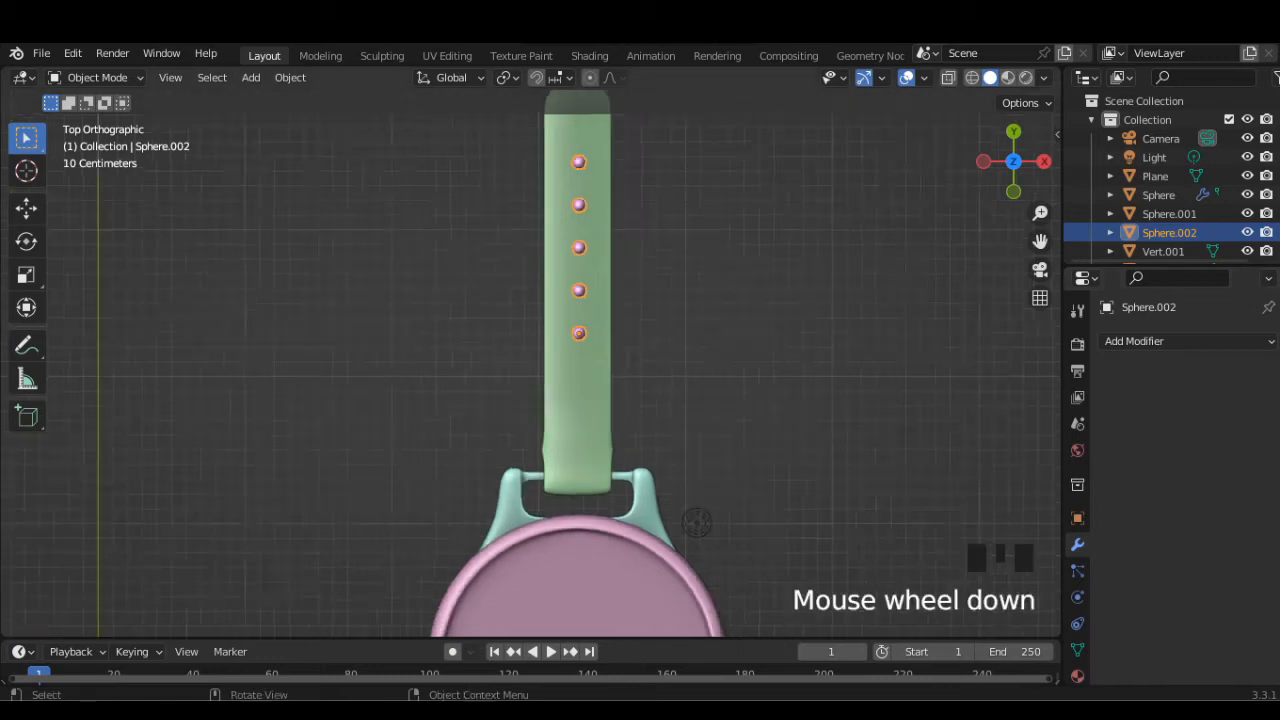
Subtract the row of spheres from the green strap with Bool Tool's Auto Boolean Difference to cut the strap holes
scroll(530, 360, "up", 2)
left_click(588, 420)
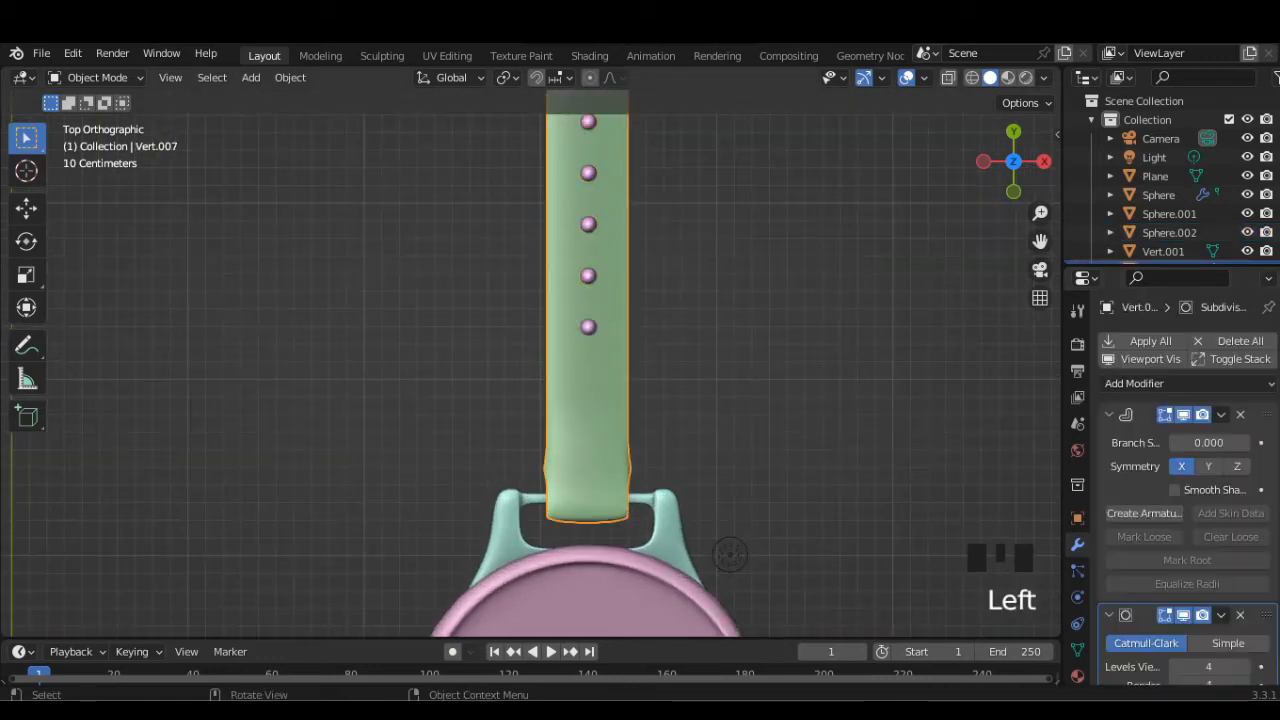
left_click(588, 327)
left_click(588, 400, "shift")
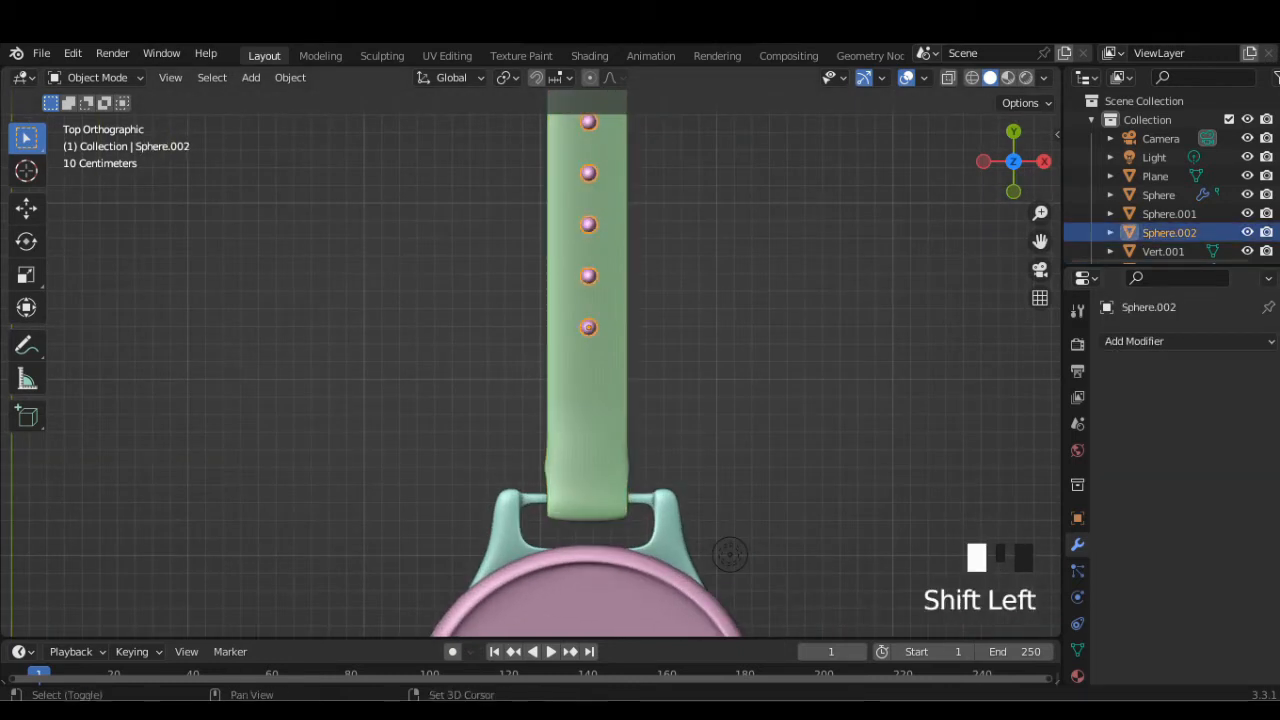
scroll(530, 363, "down", 2)
left_click(290, 77)
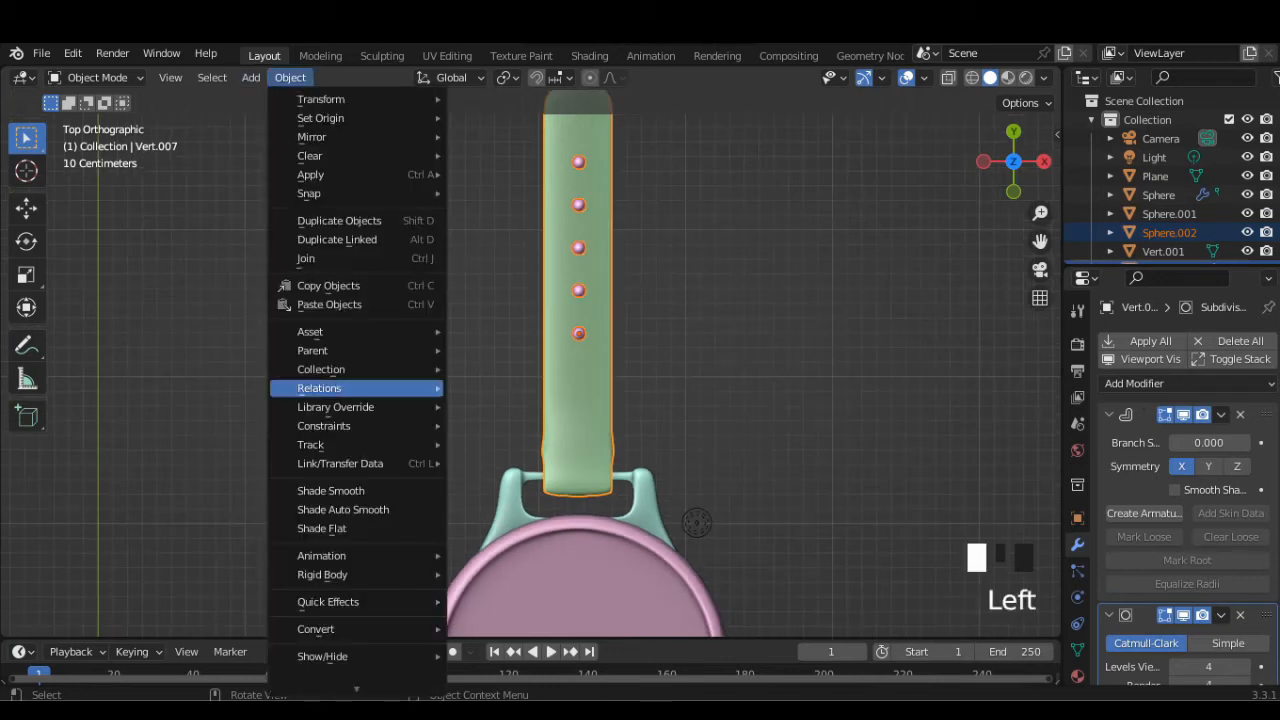
mouse_move(306, 657)
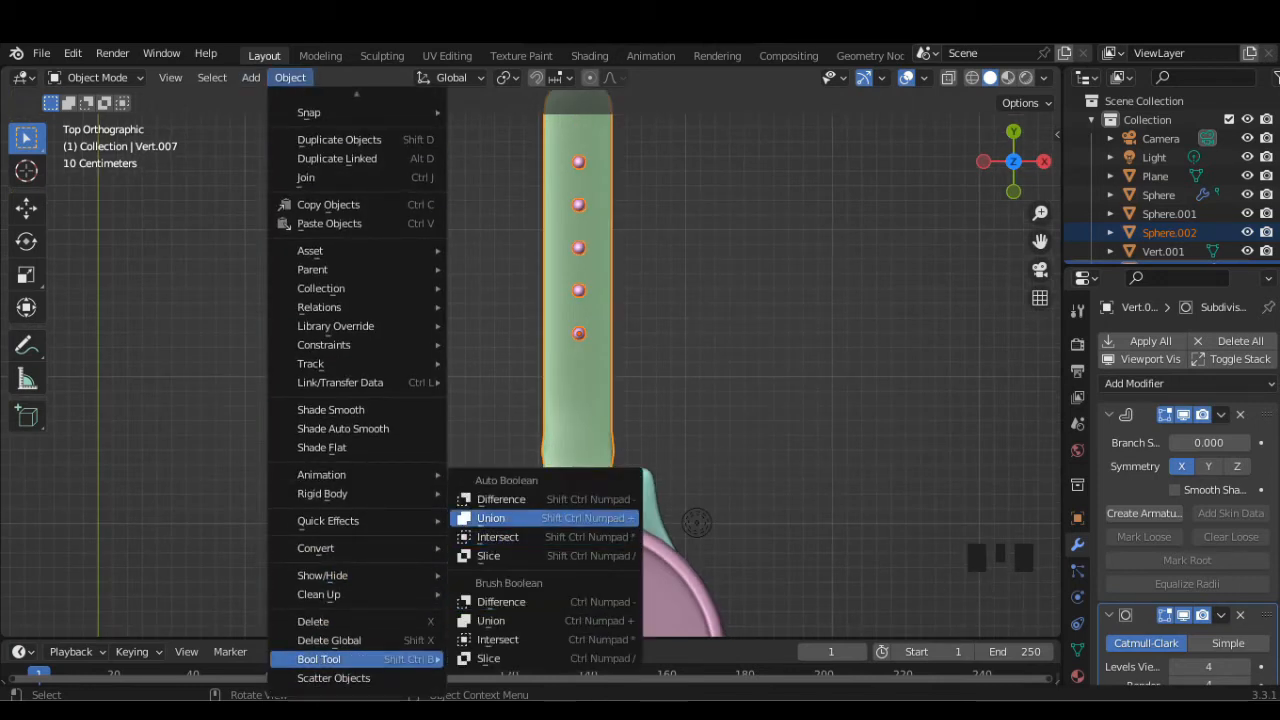
left_click(500, 500)
Examine the watch from above, including the row of holes in the green strap
scroll(690, 510, "down", 8)
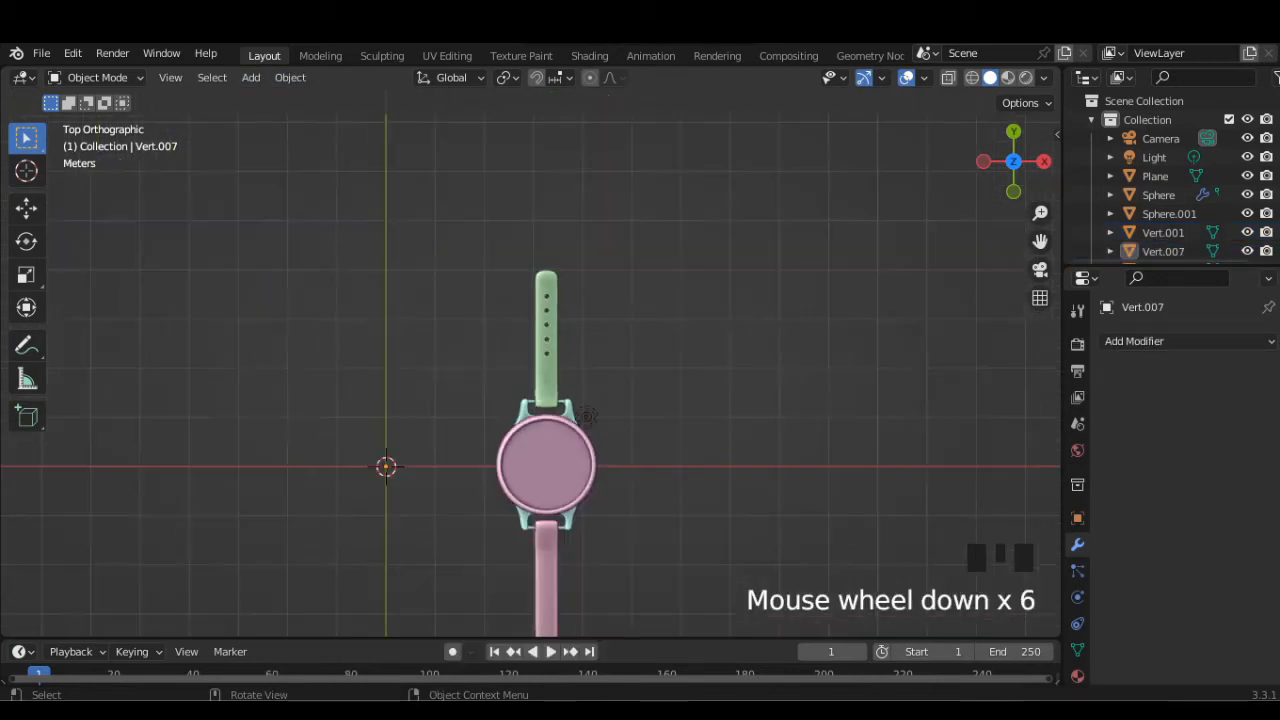
scroll(560, 420, "up", 4)
middle_click_drag(555, 420, 753, 329, "shift")
scroll(900, 305, "up", 3)
scroll(890, 310, "down", 1)
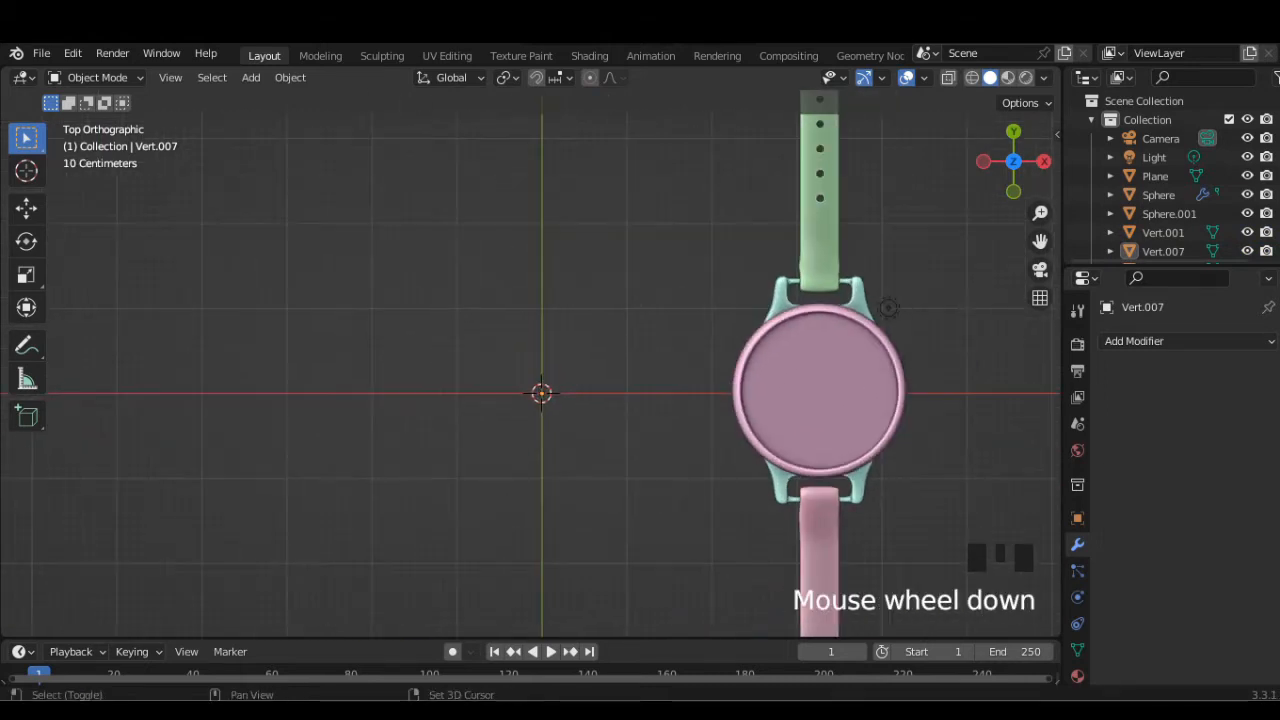
middle_click_drag(887, 313, 876, 342, "shift")
scroll(876, 342, "down", 2)
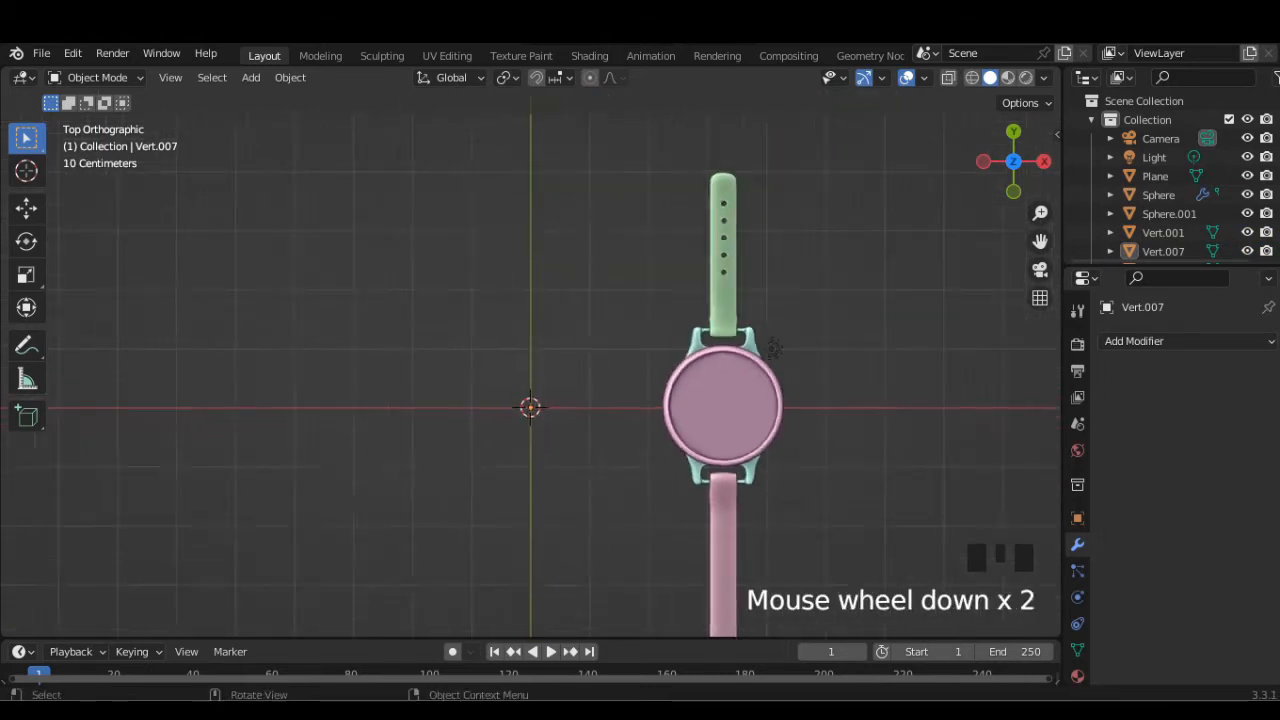
scroll(820, 345, "up", 1)
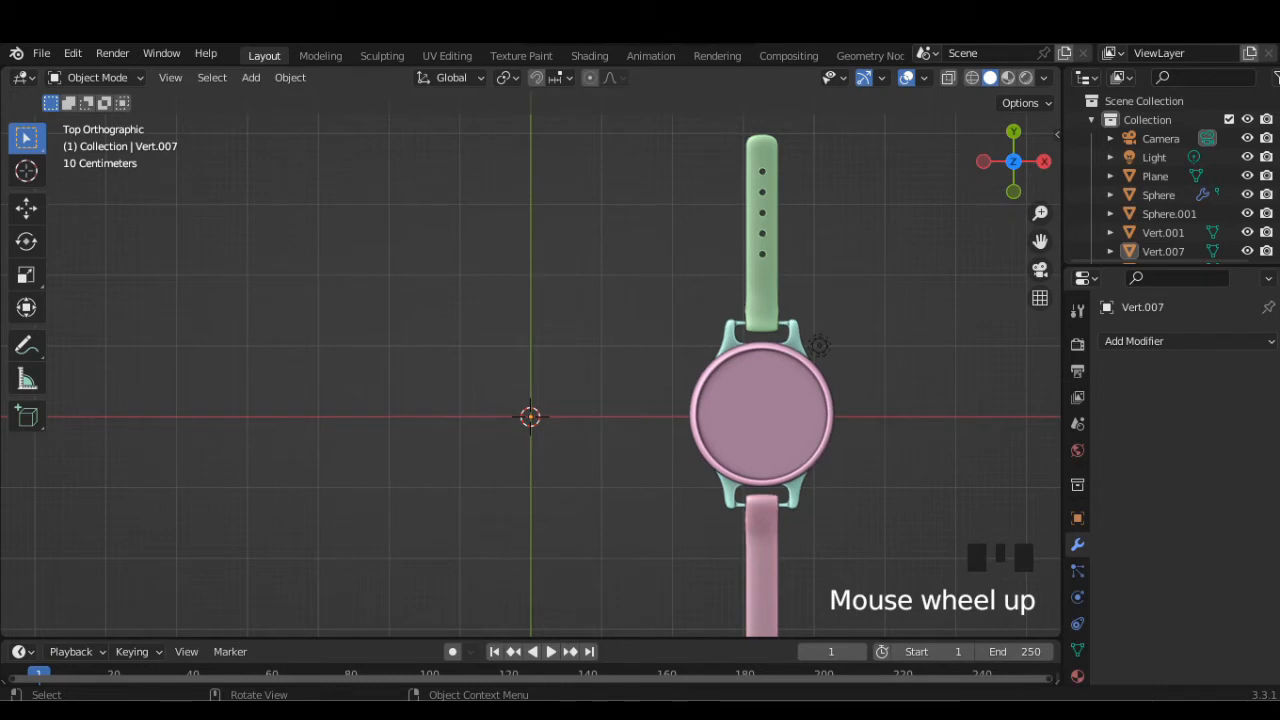
left_click(250, 77)
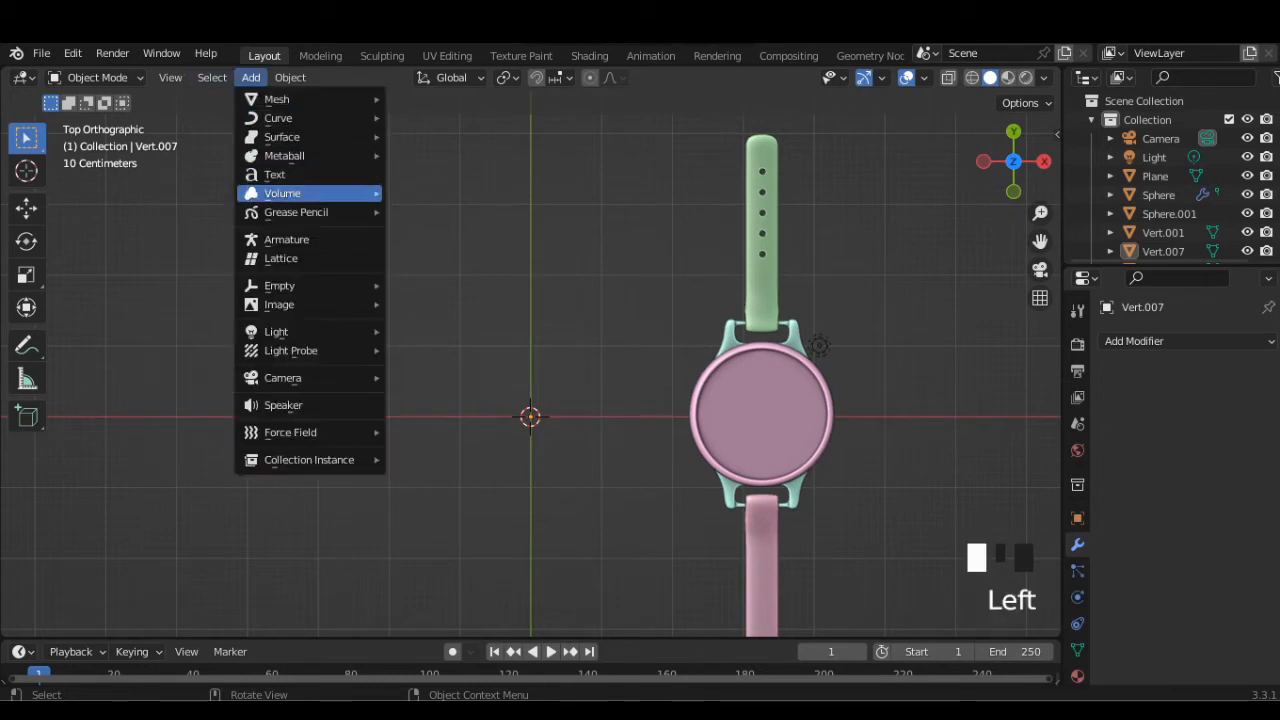
left_click(275, 174)
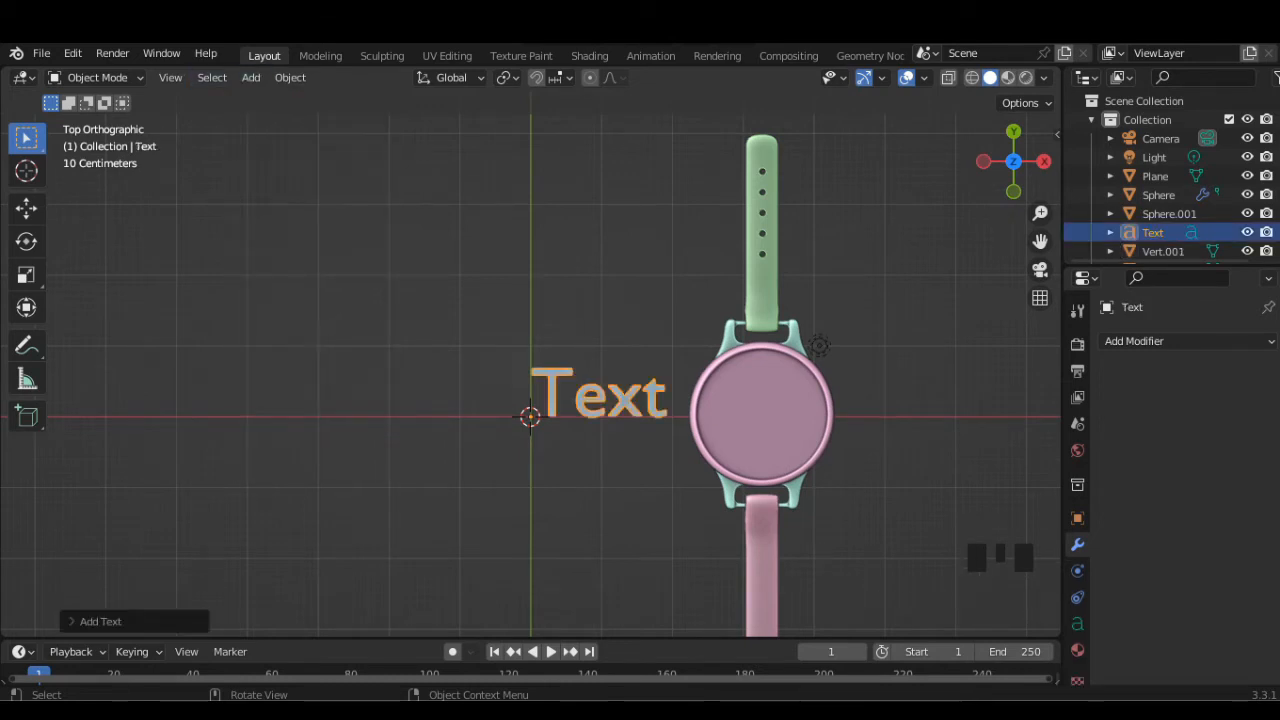
key("Tab")
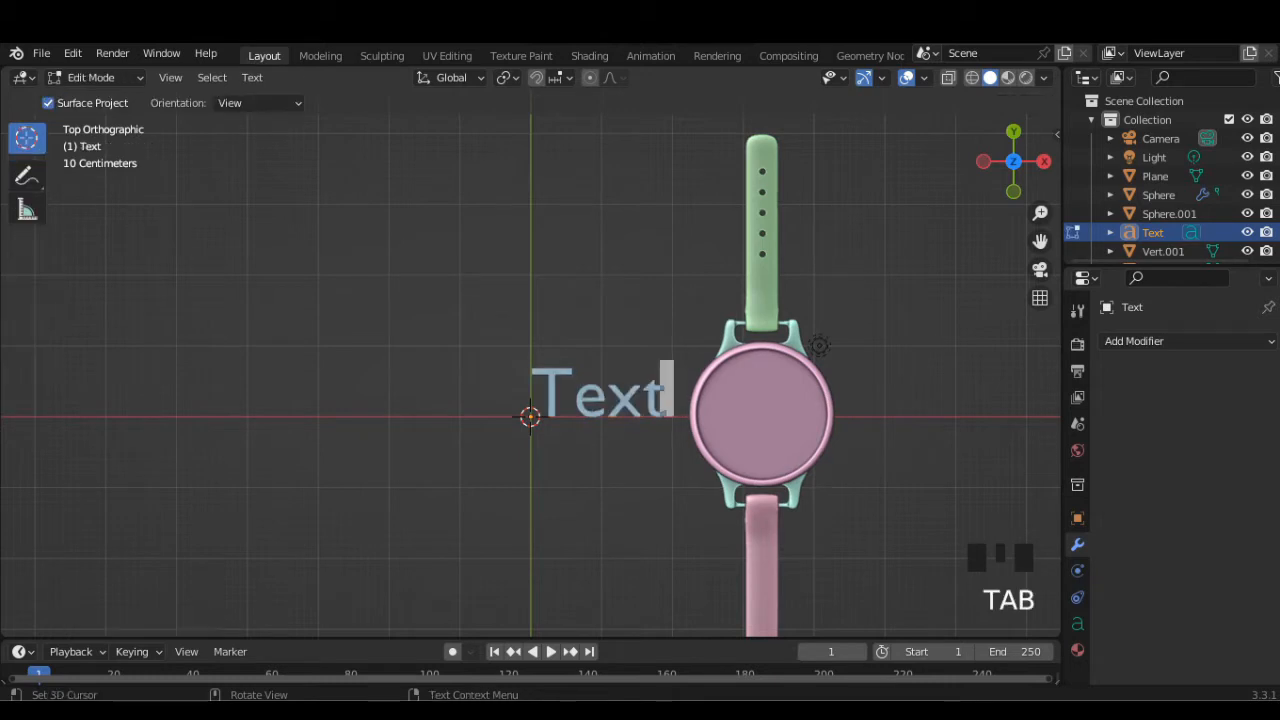
key("BackSpace")
key("BackSpace")
key("BackSpace")
key("BackSpace")
key("BackSpace")
key("BackSpace")
type("2 ")
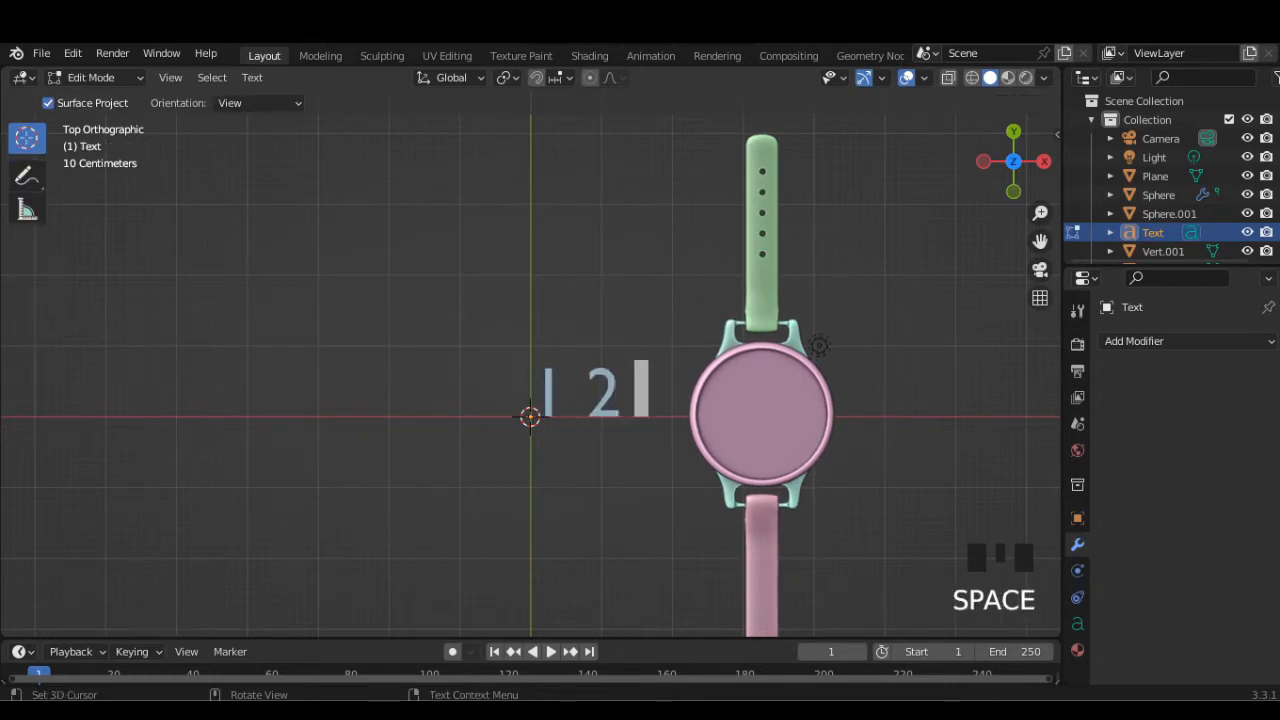
type("3 4 5 6 7 8 9 ")
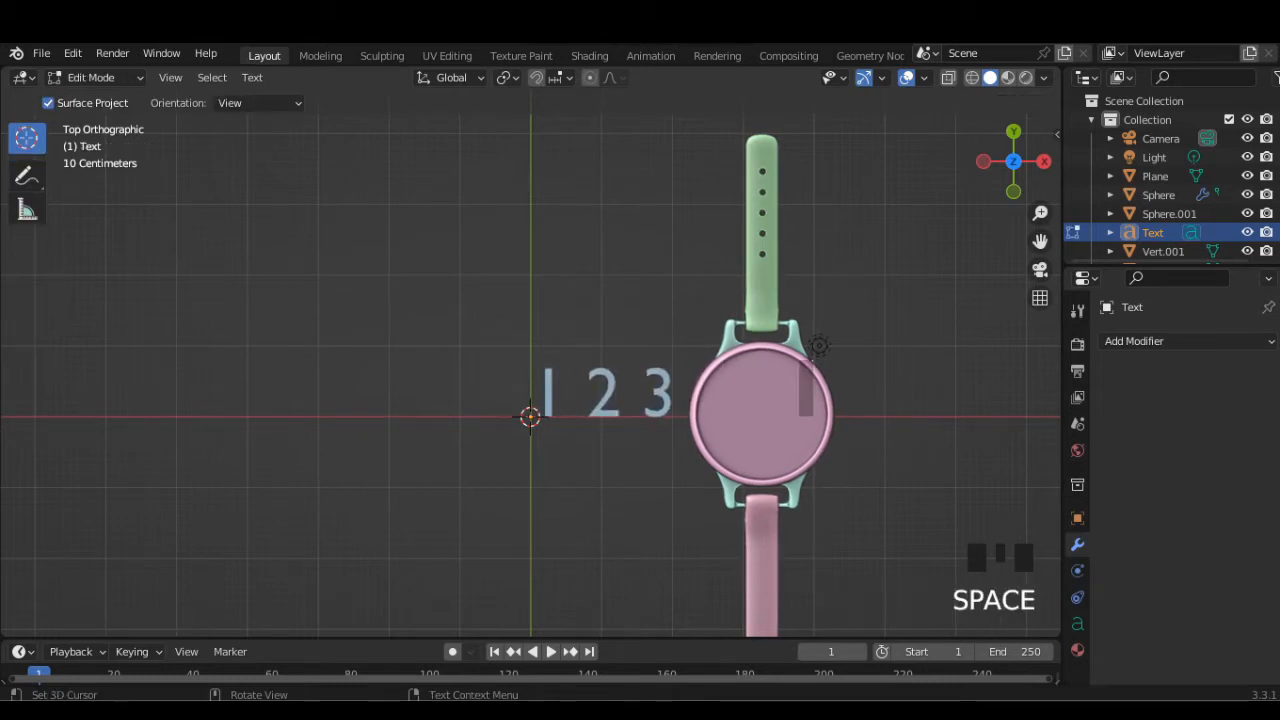
type("10 111 1")
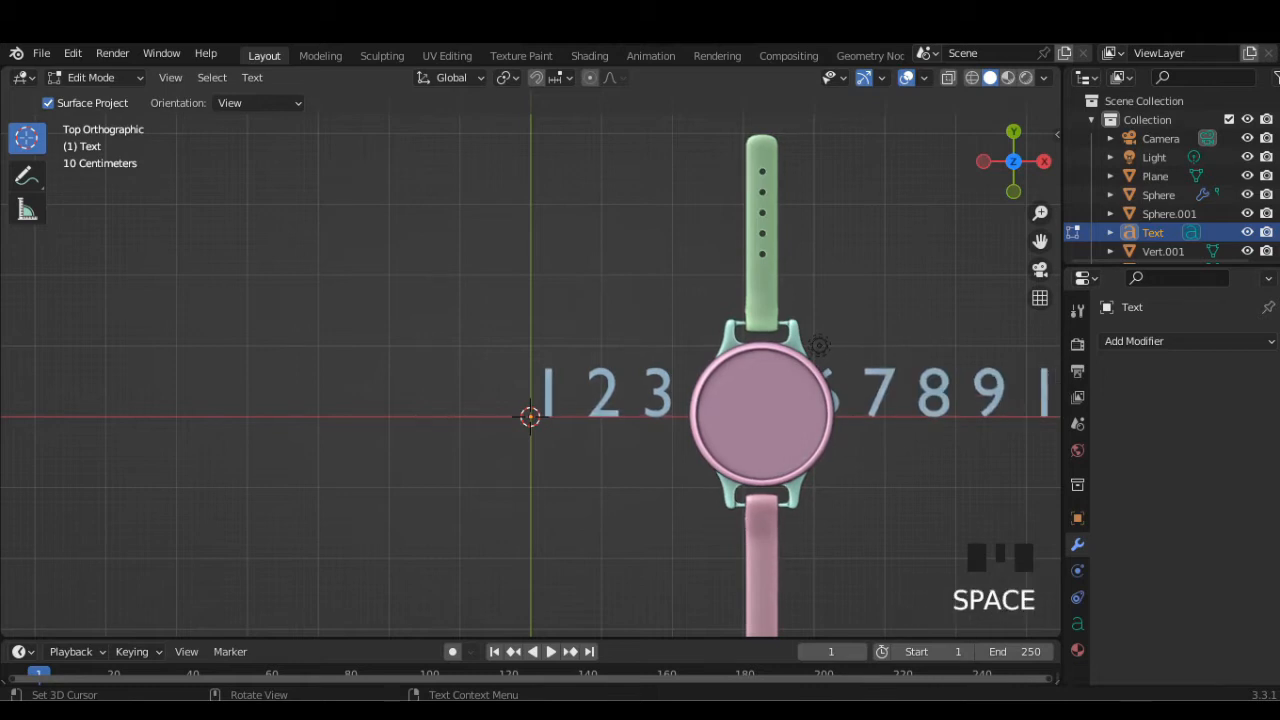
key("Tab")
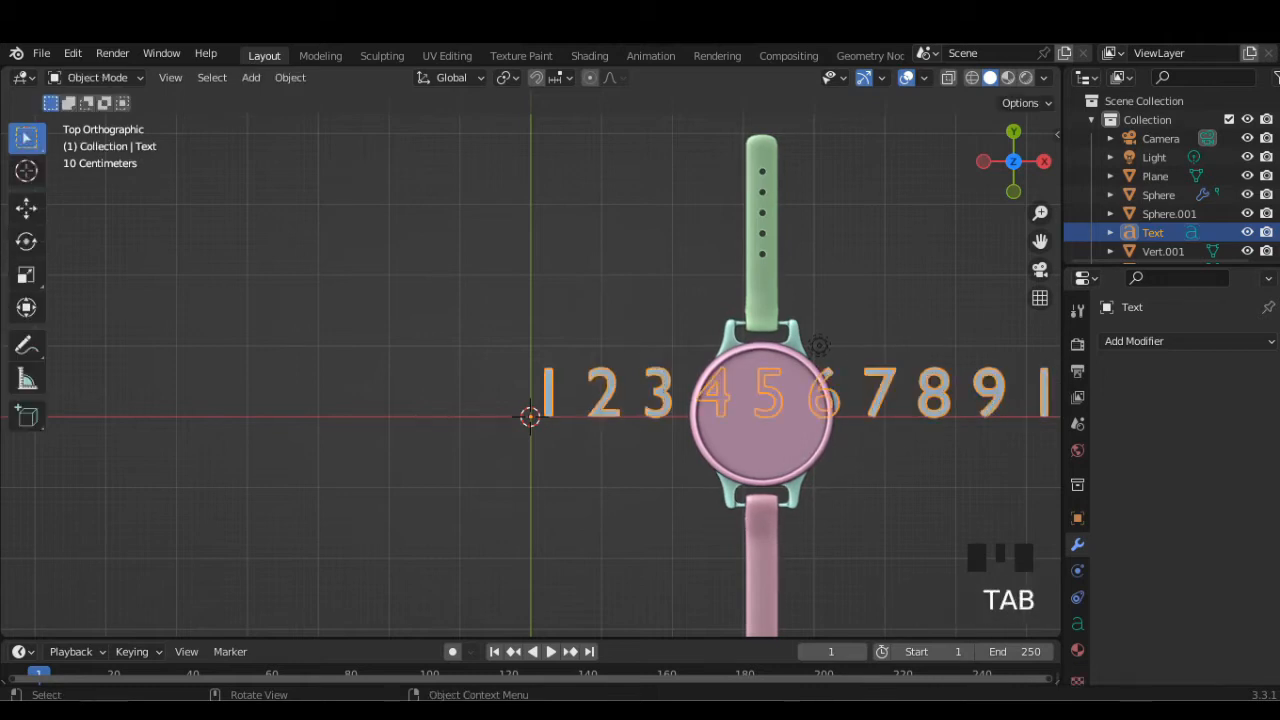
Set the number text's X and Y rotation to 180° and move it beside the watch, to about X 2.06 m, Y 1.74 m
key("g")
left_click(480, 360)
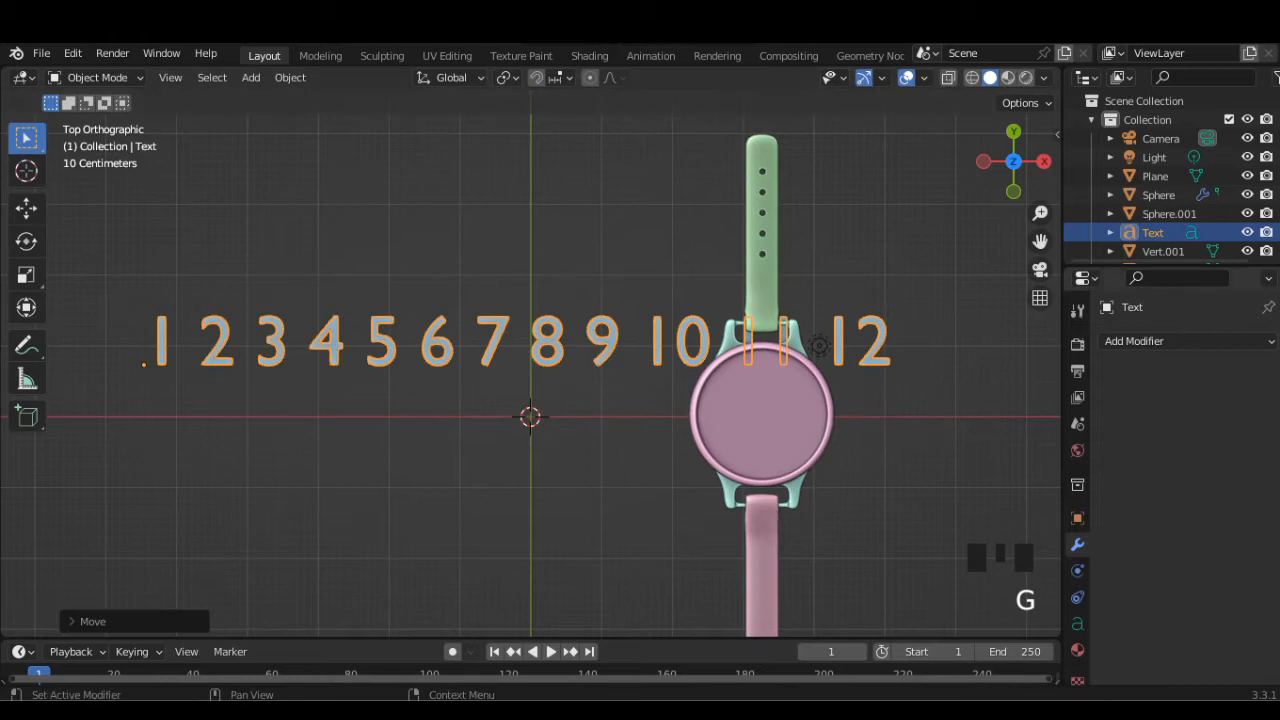
left_click(1077, 518)
double_click(1200, 461)
type("180")
key("Tab")
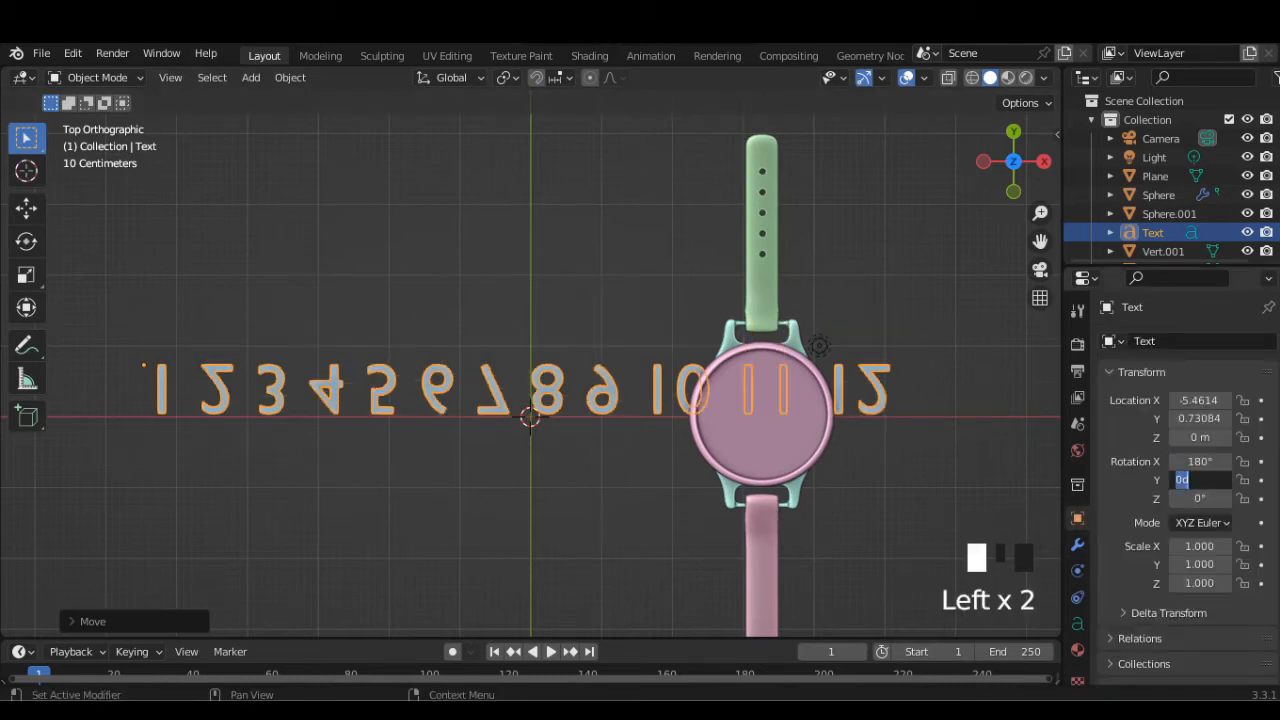
key("Return")
key("g")
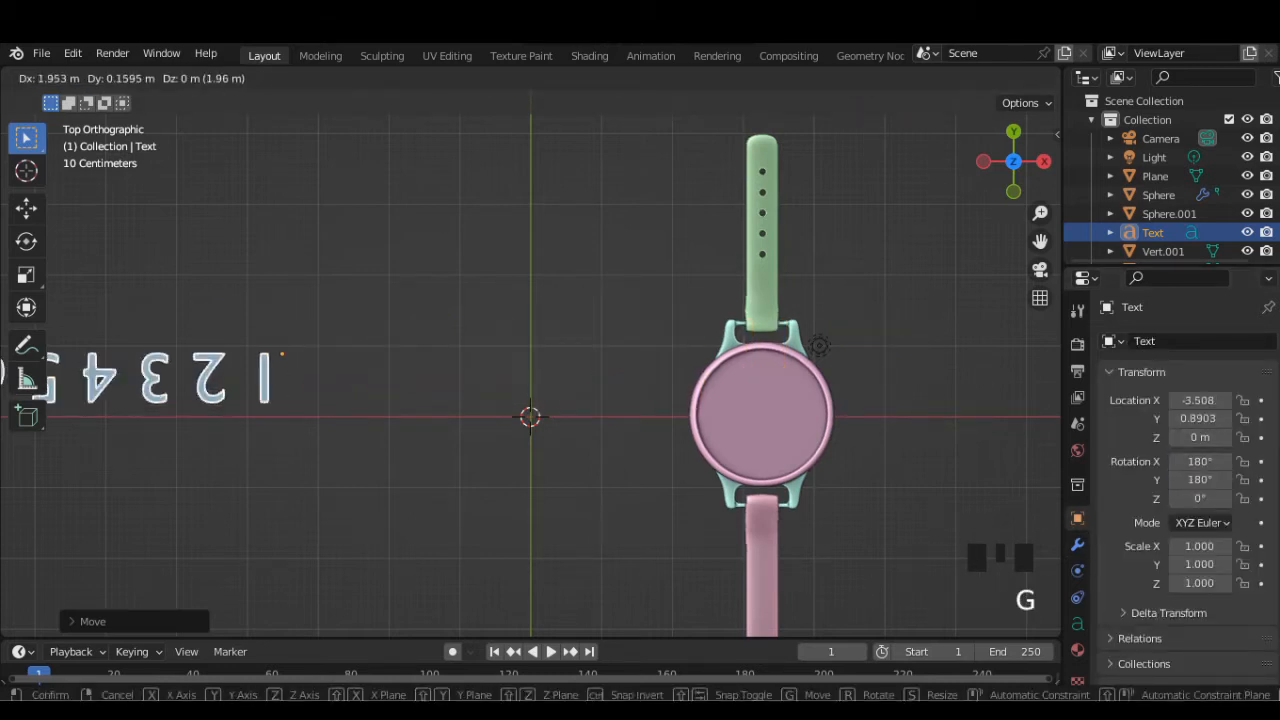
left_click(677, 293)
Add a circle curve with a 1 m radius and set it to 3D
left_click(250, 77)
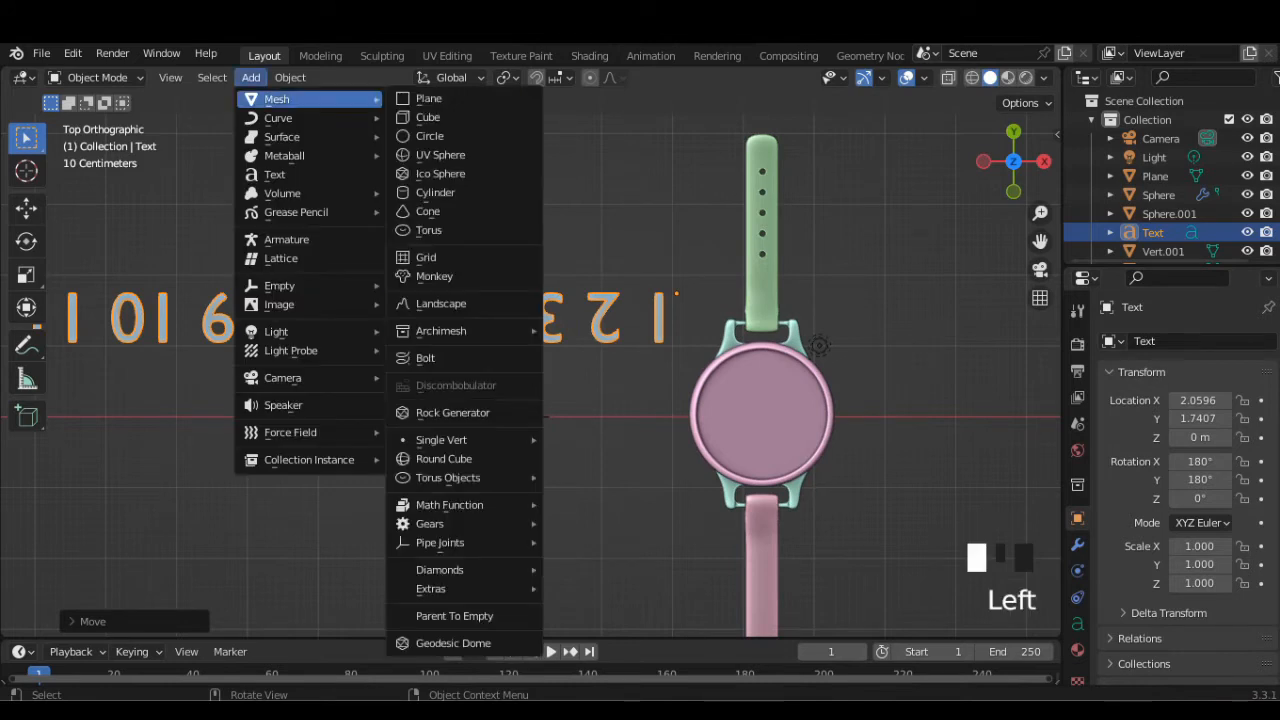
mouse_move(343, 117)
left_click(430, 283)
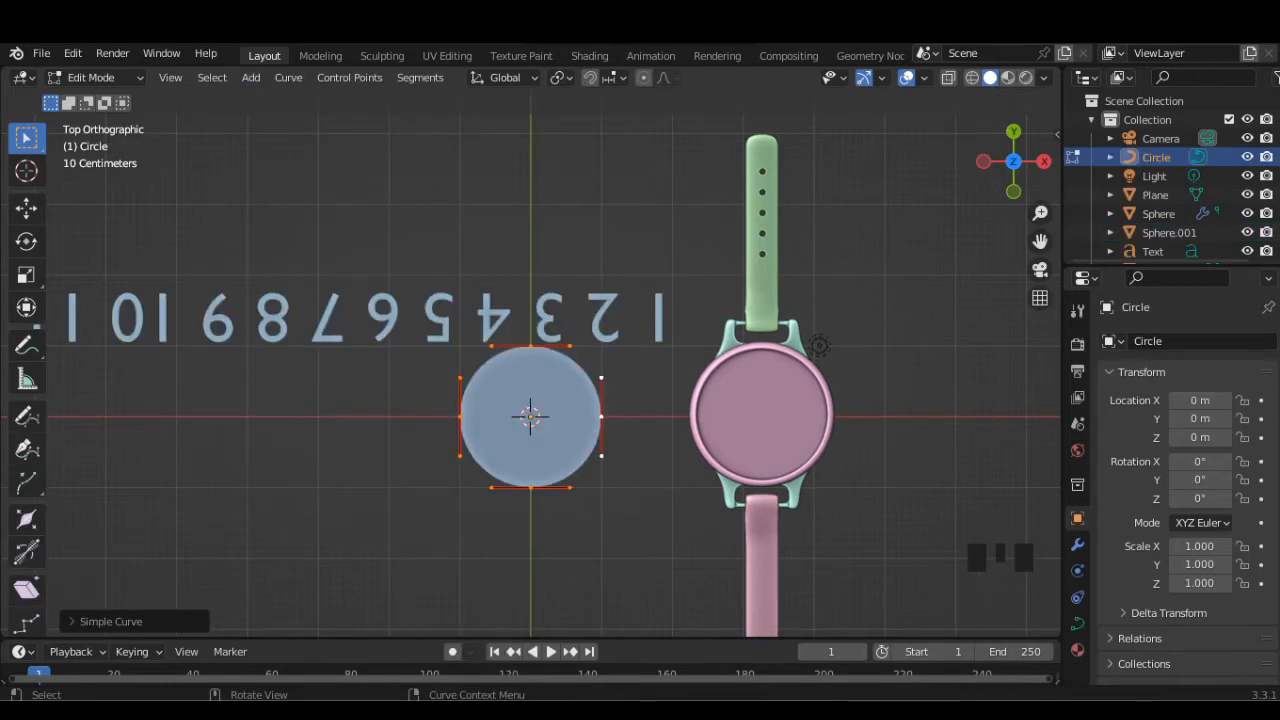
left_click(104, 621)
left_click(252, 268)
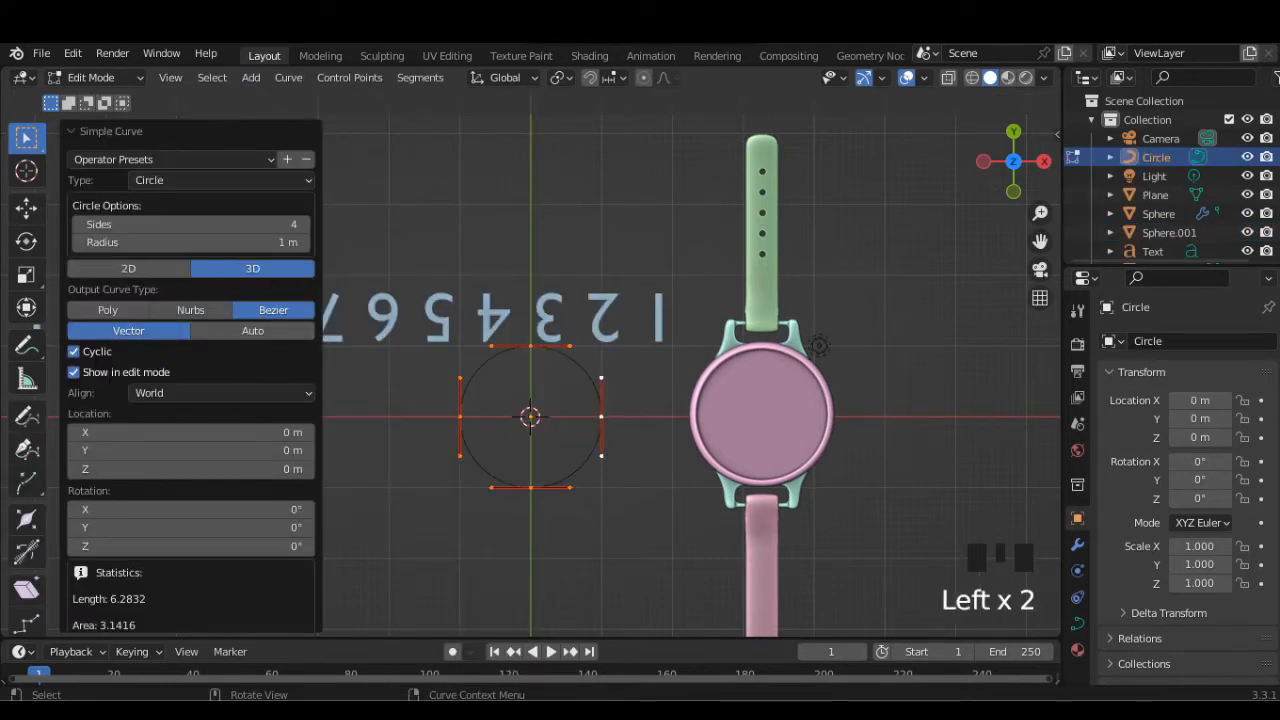
Move the circle curve to the centre of the watch face and raise it about 0.106 m along Z
key("Tab")
key("g")
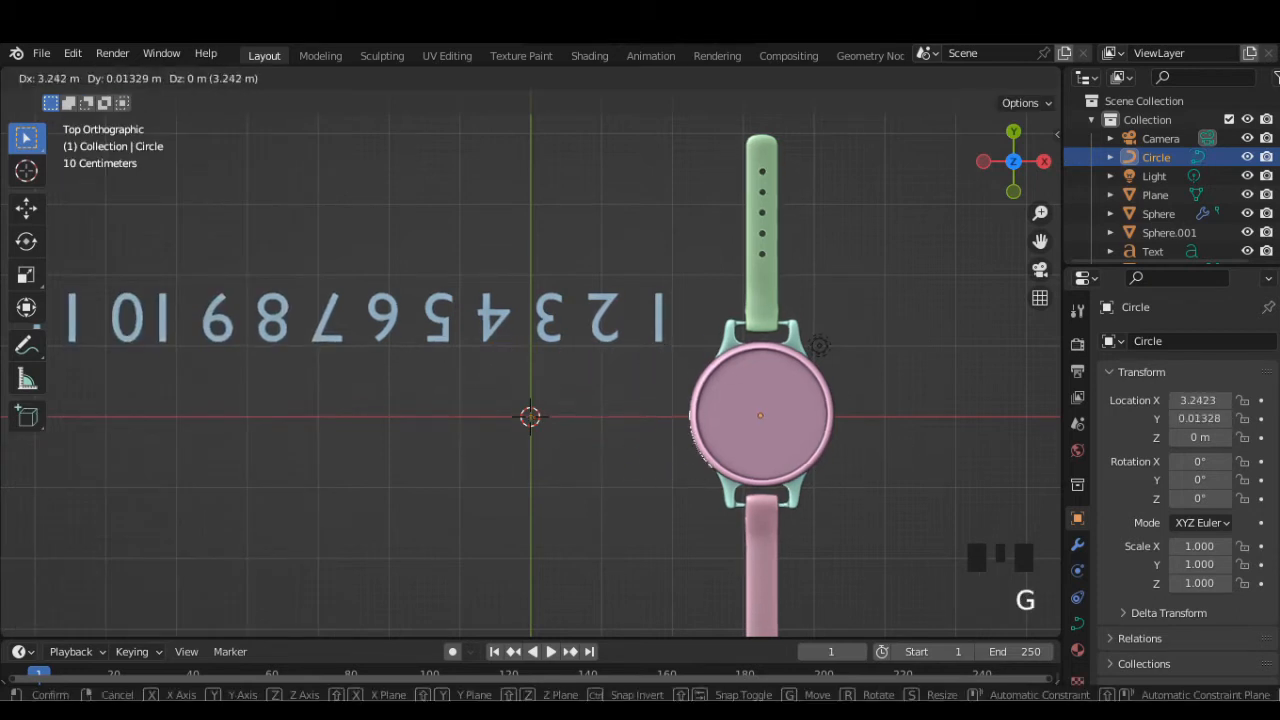
left_click(761, 414)
left_click(1044, 161)
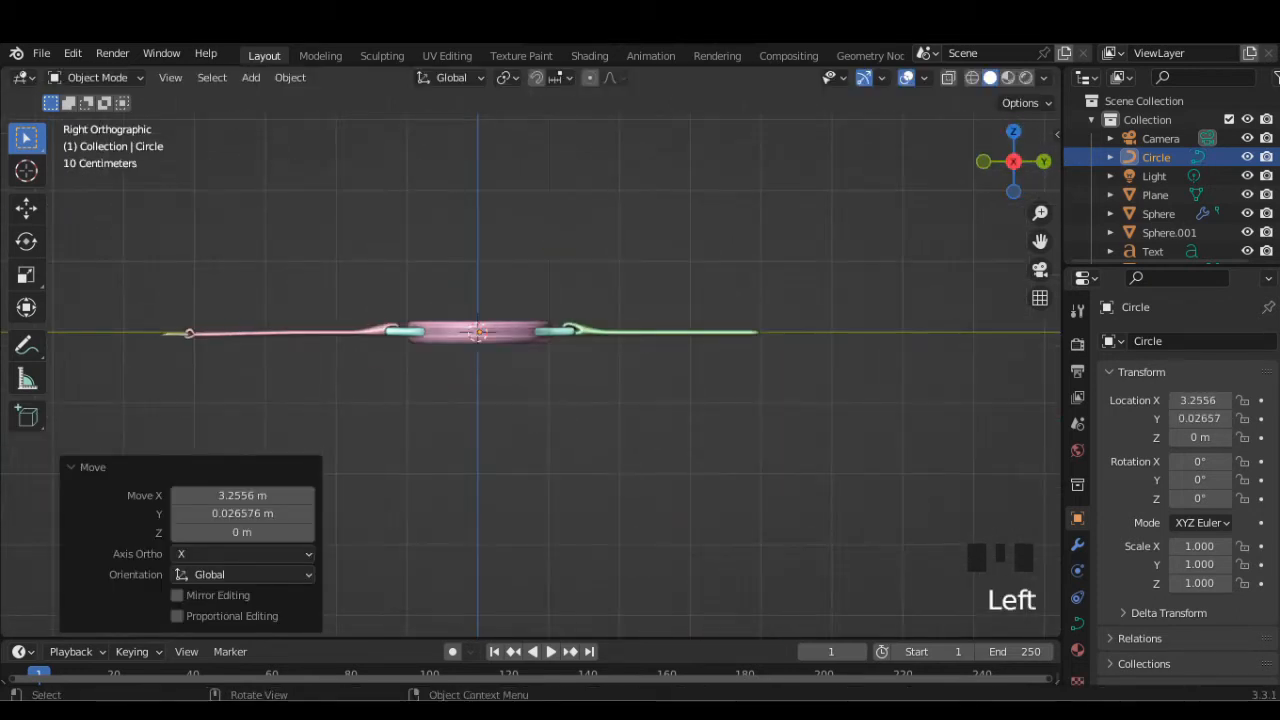
key("g")
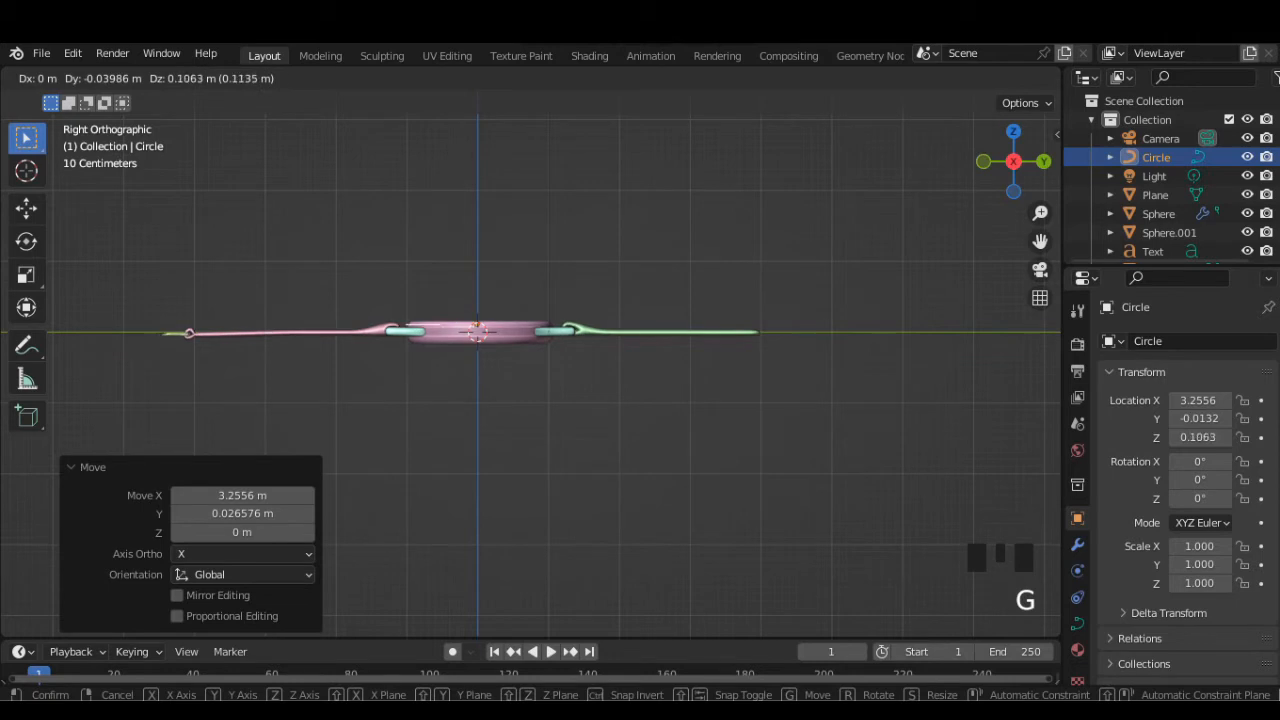
key("z")
left_click(480, 322)
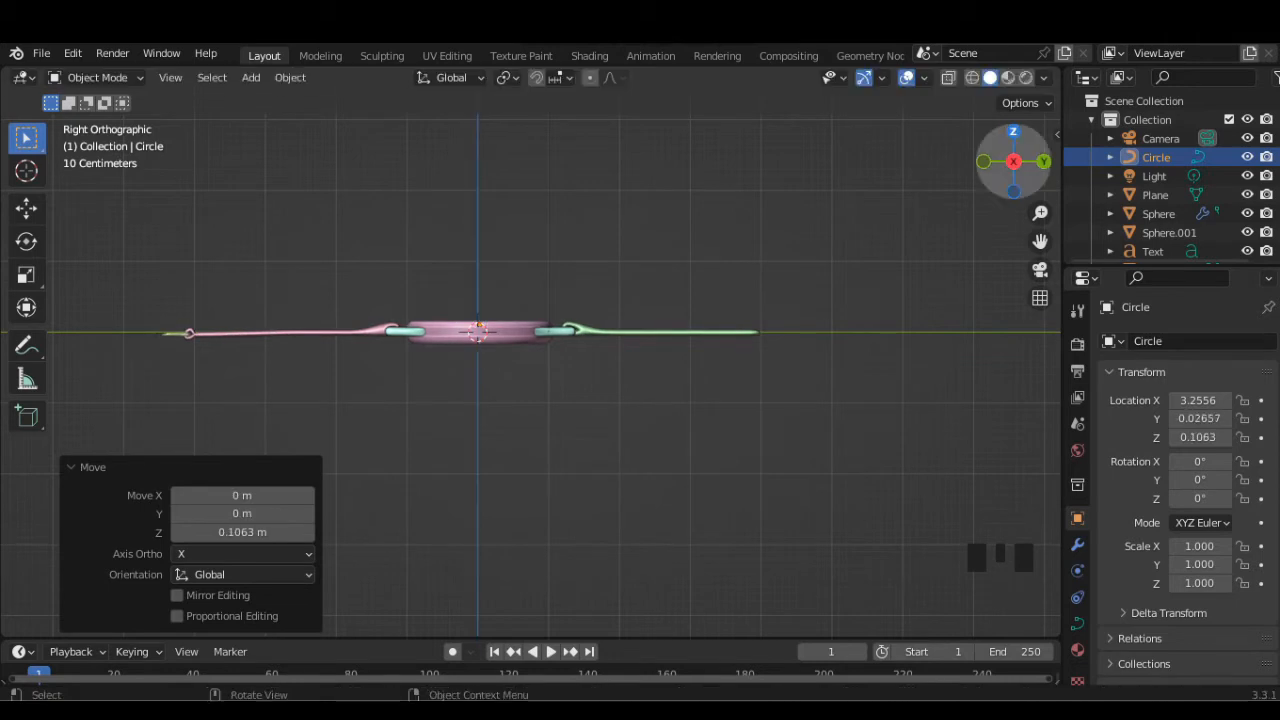
Scale the circle curve down to about 0.809 so it fits inside the watch face rim
left_click(1013, 131)
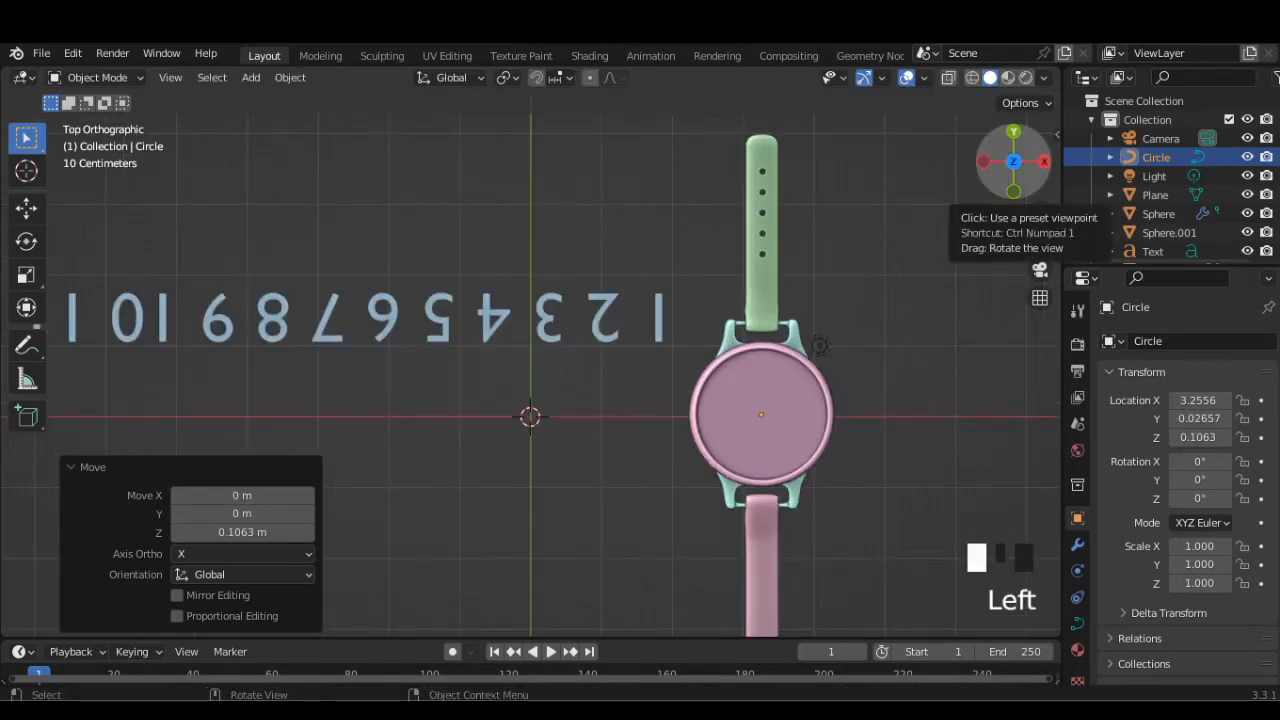
left_click(1013, 131)
left_click(1044, 161)
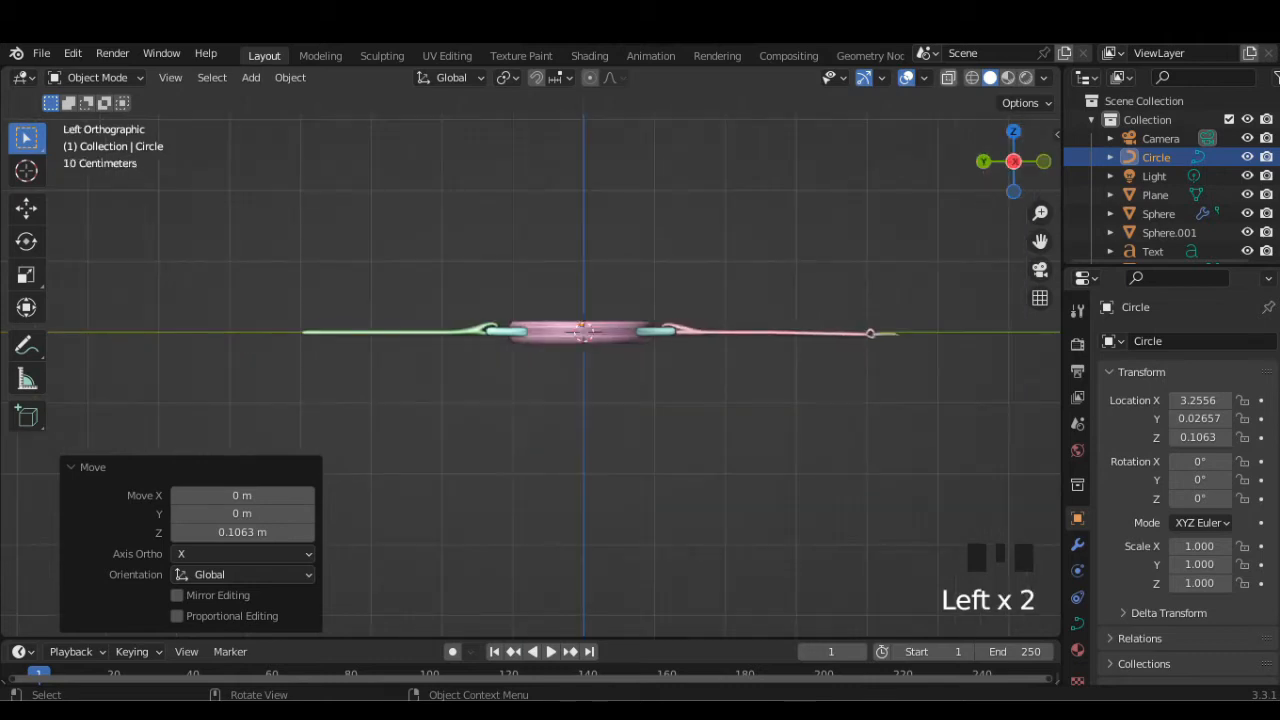
left_click(948, 78)
middle_click_drag(720, 200, 680, 285)
key("s")
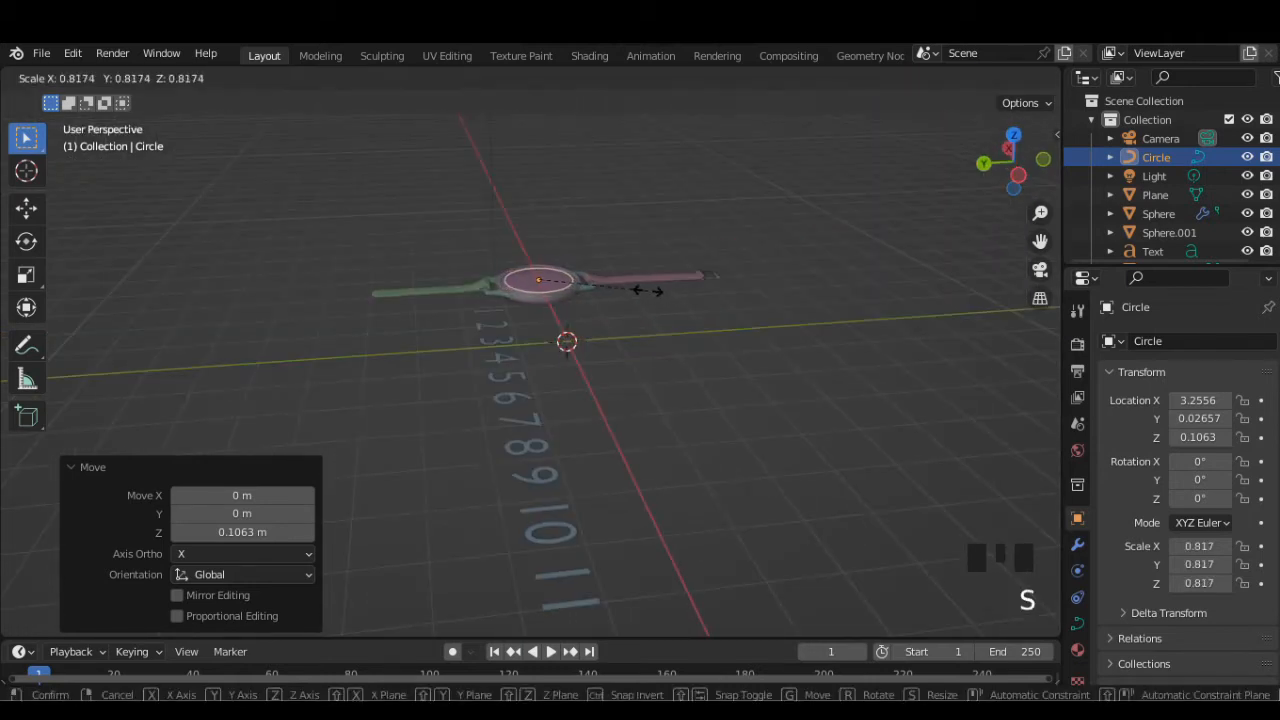
left_click(646, 288)
left_click(1014, 135)
scroll(731, 348, "up", 2)
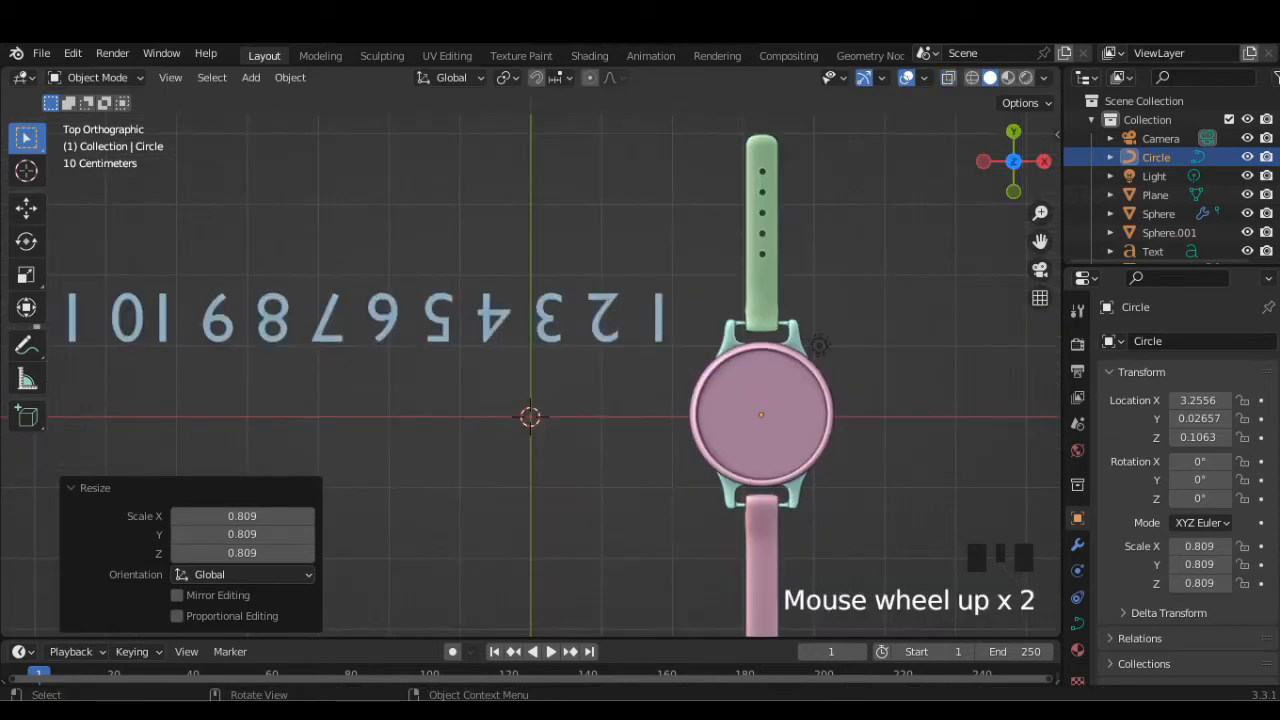
Raise the circle curve about 0.08 m along Z so it sits just above the watch case
left_click(1043, 161)
key("g")
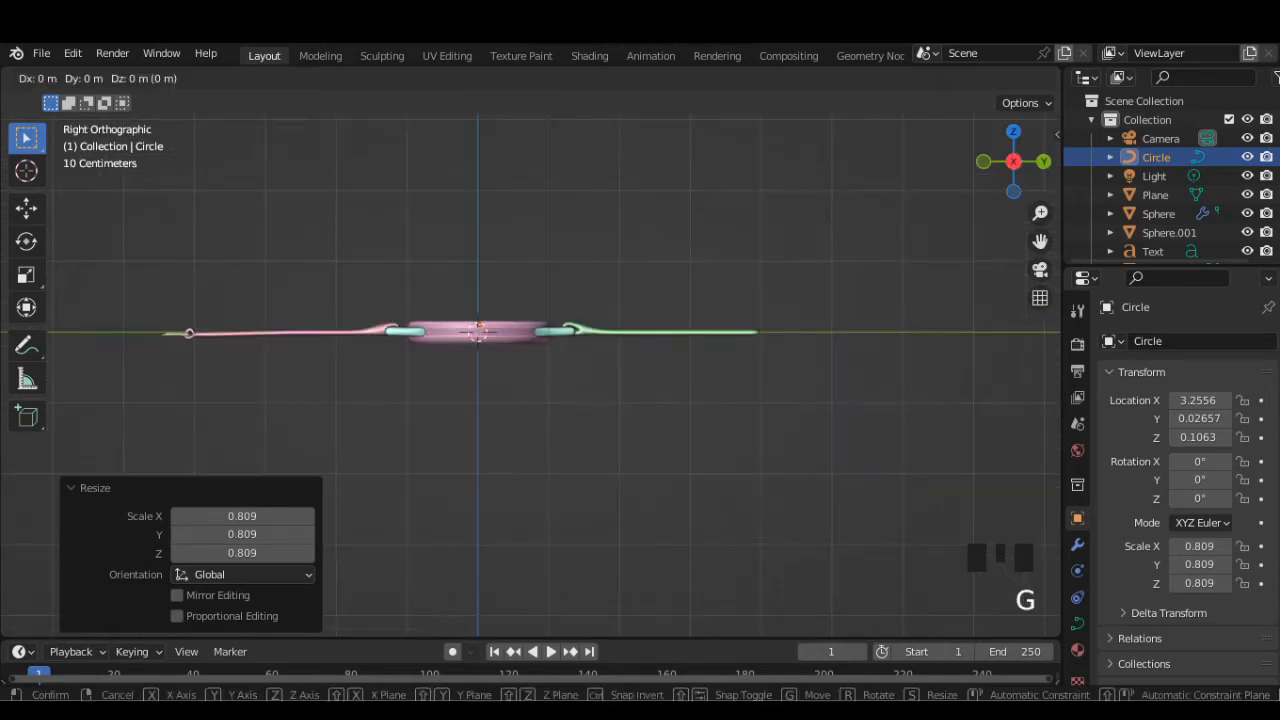
key("z")
left_click(646, 290)
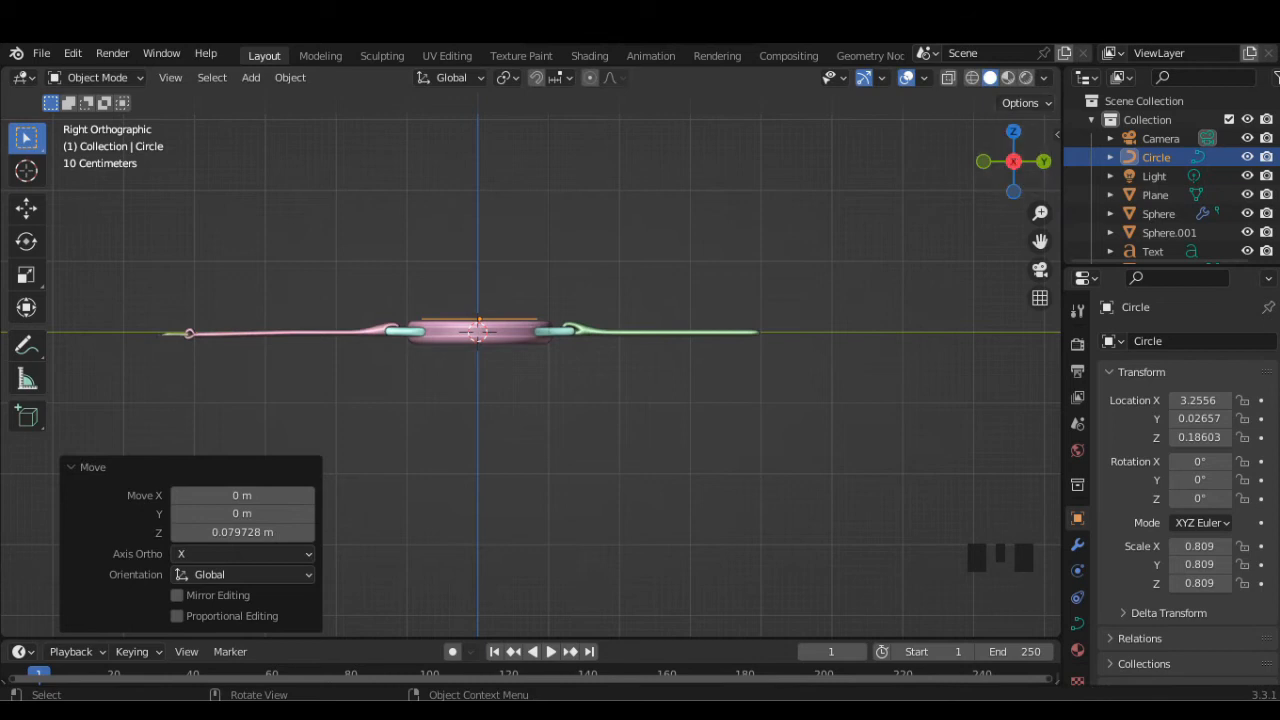
left_click(1013, 132)
left_click(880, 340)
left_click(806, 378)
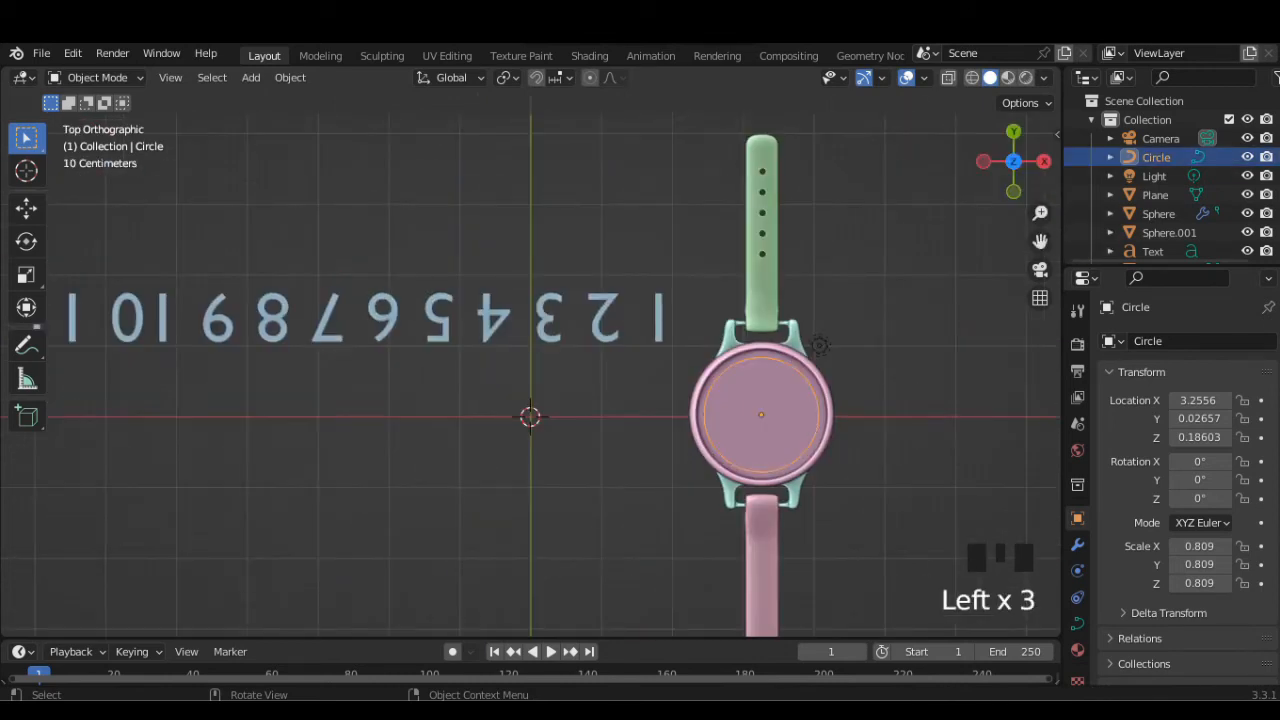
Add a Curve modifier to the number text with Circle as its curve object
left_click(1152, 251)
left_click(1077, 544)
left_click(1150, 341)
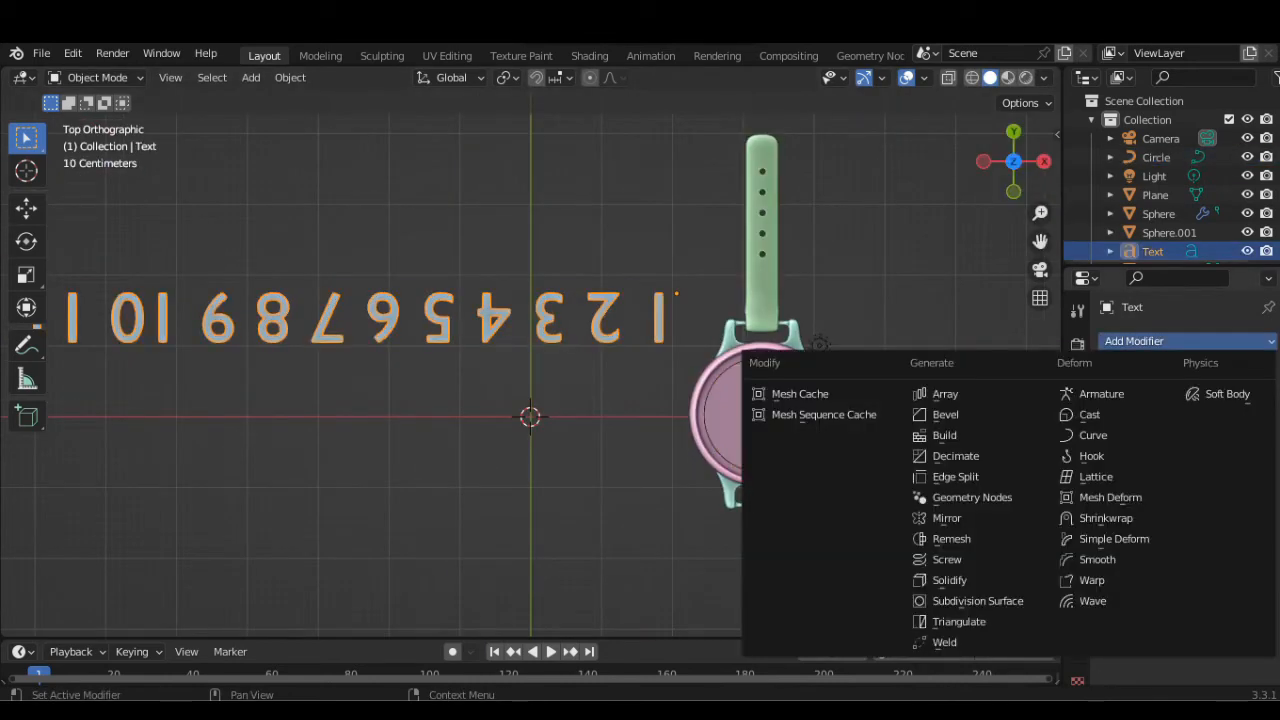
left_click(1111, 435)
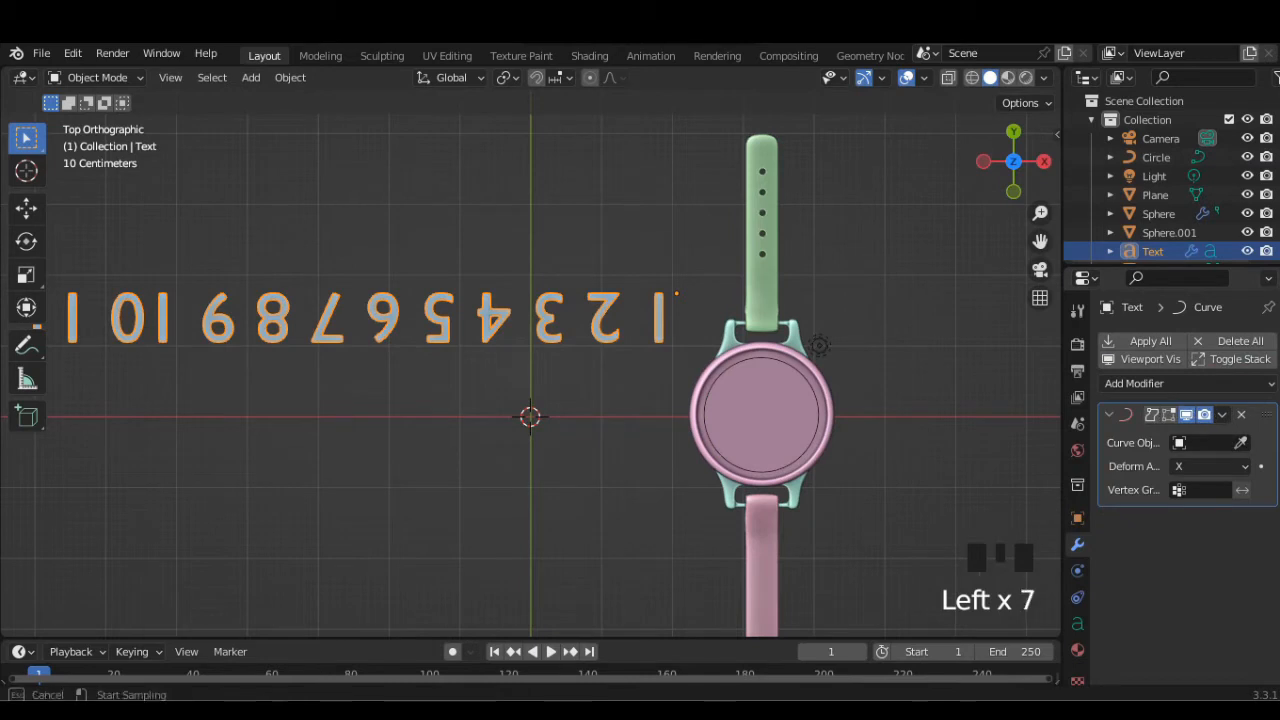
left_click(1210, 442)
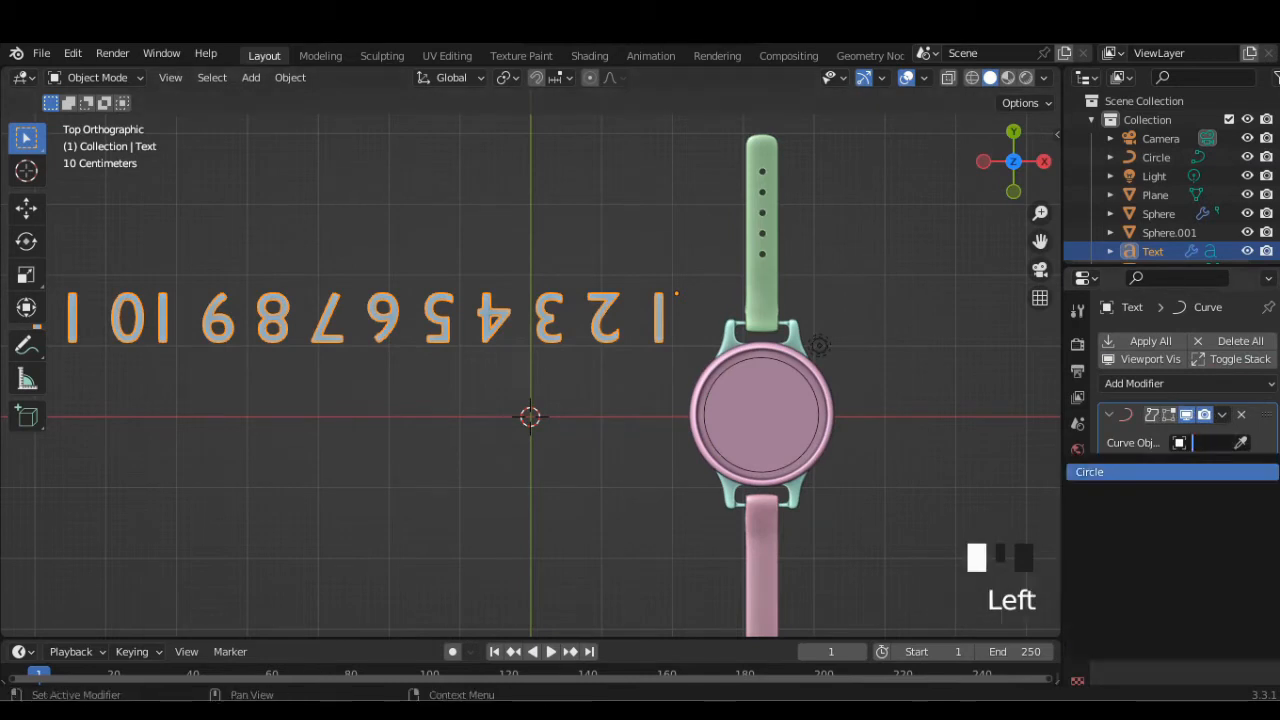
left_click(1100, 471)
Scale the number text to X 0.31, Y 0.32 and Z 1.08, and shift its X location to about 2.14 m
scroll(530, 365, "up", 2)
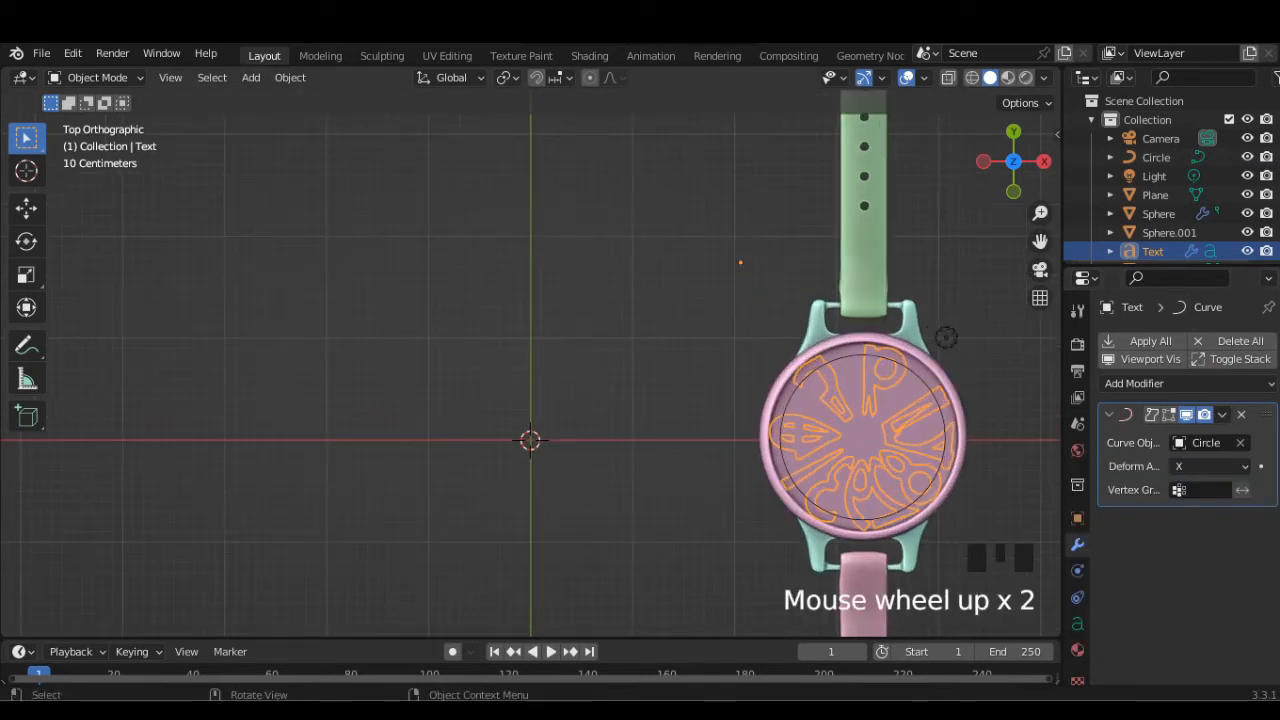
middle_click_drag(600, 400, 446, 363, "shift")
scroll(530, 365, "up", 1)
left_click(1077, 517)
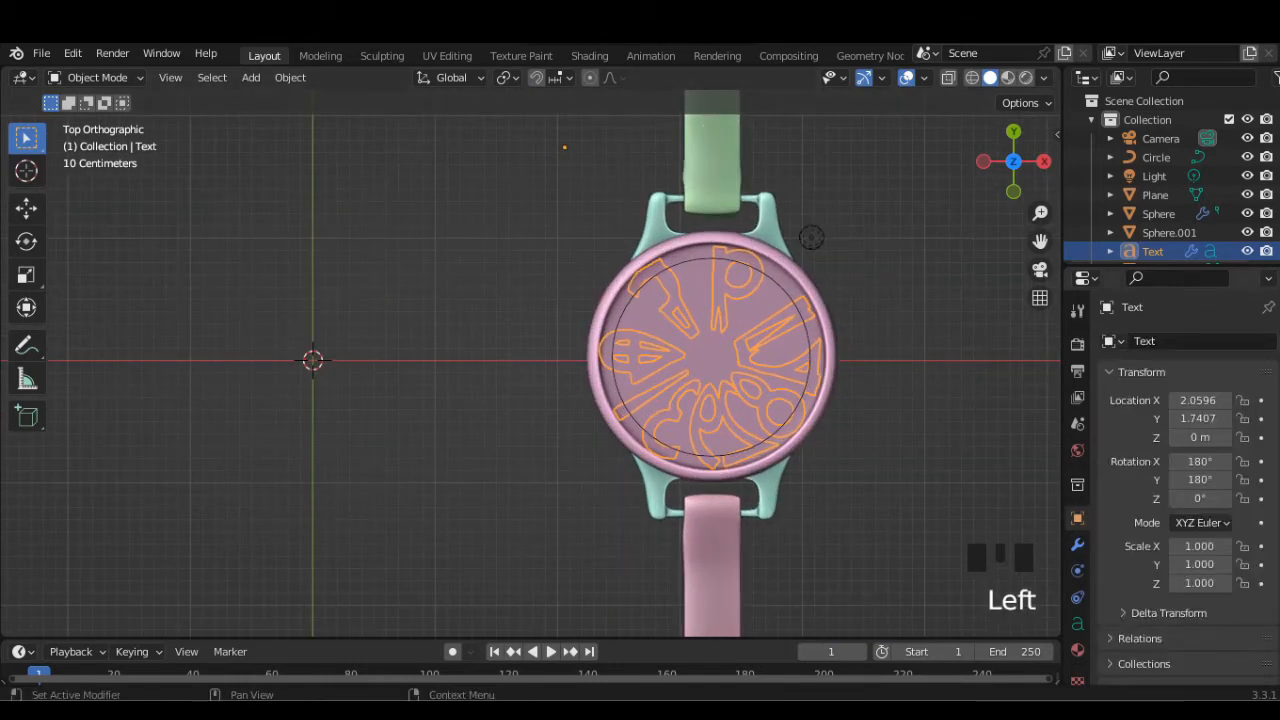
left_click_drag(1200, 546, 1141, 546)
mouse_move(1200, 565)
left_mouse_down()
mouse_move(1134, 565)
mouse_move(1208, 583)
left_mouse_up()
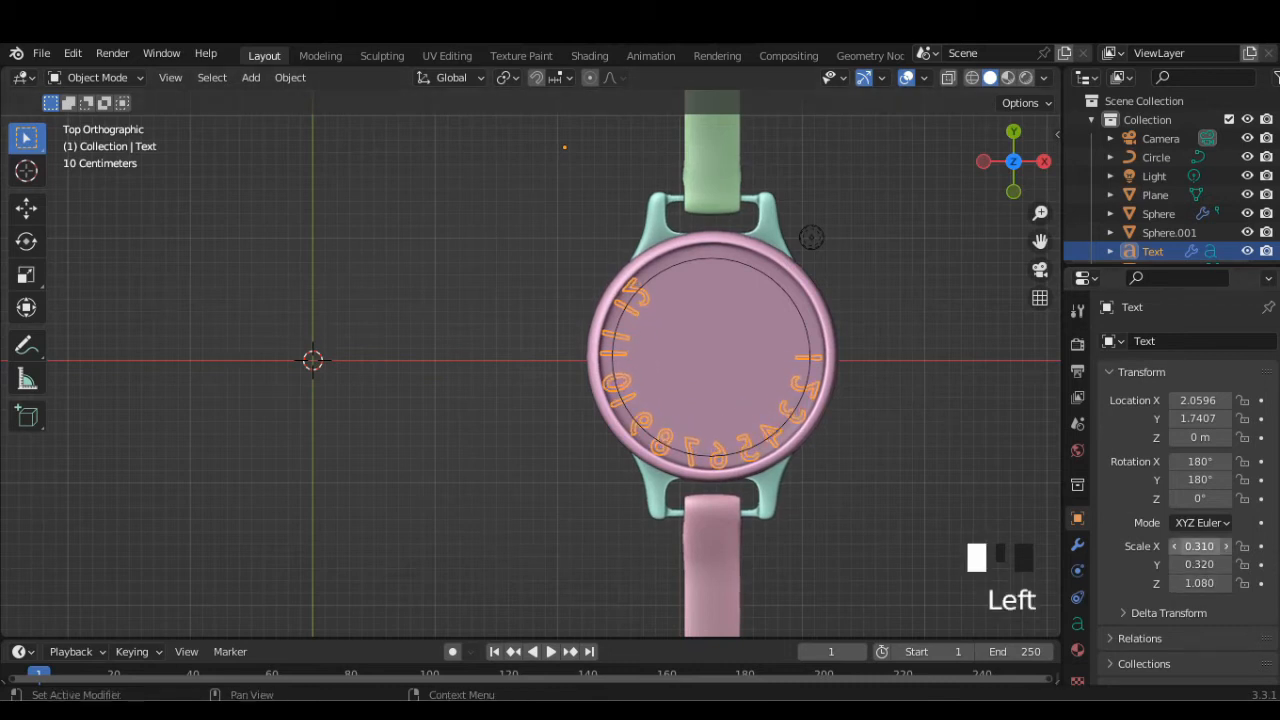
left_click_drag(1200, 400, 1210, 400)
Set the number text's Y and X rotation to 0°
key("Tab")
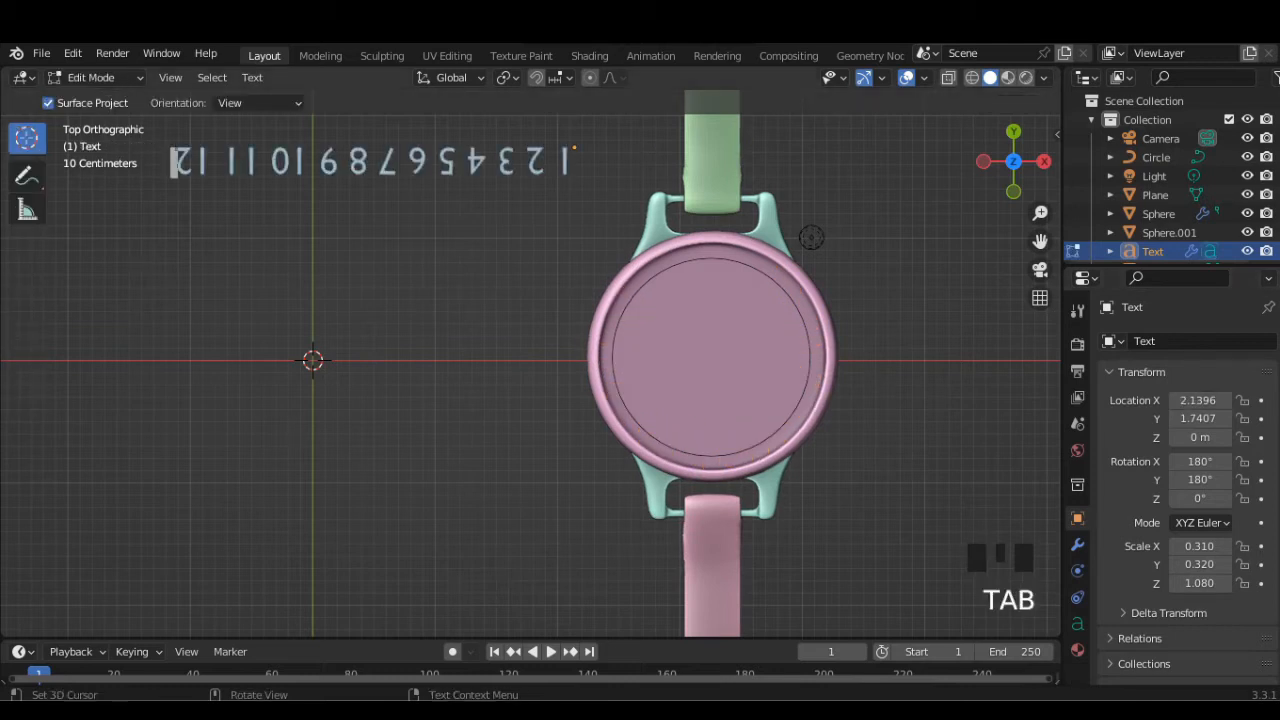
left_click(1200, 480)
type("0")
key("Return")
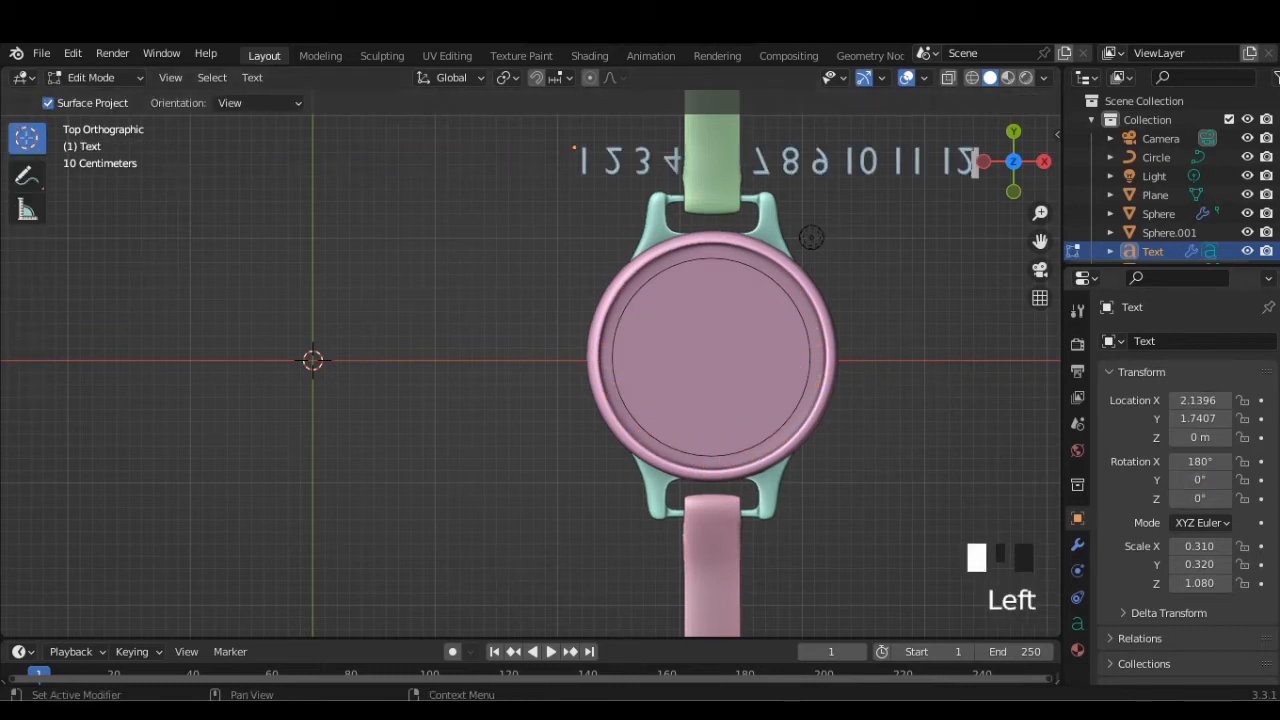
key("Tab")
key("Tab")
left_click(1200, 462)
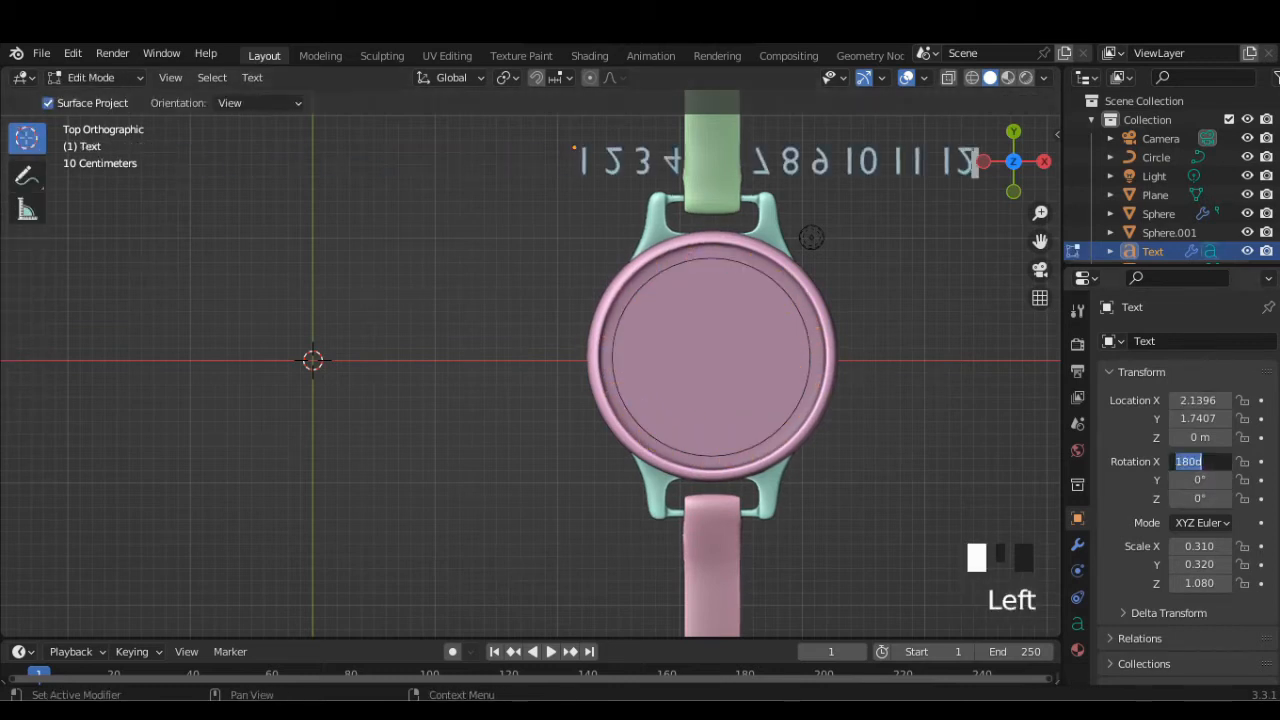
type("0")
key("Return")
key("Tab")
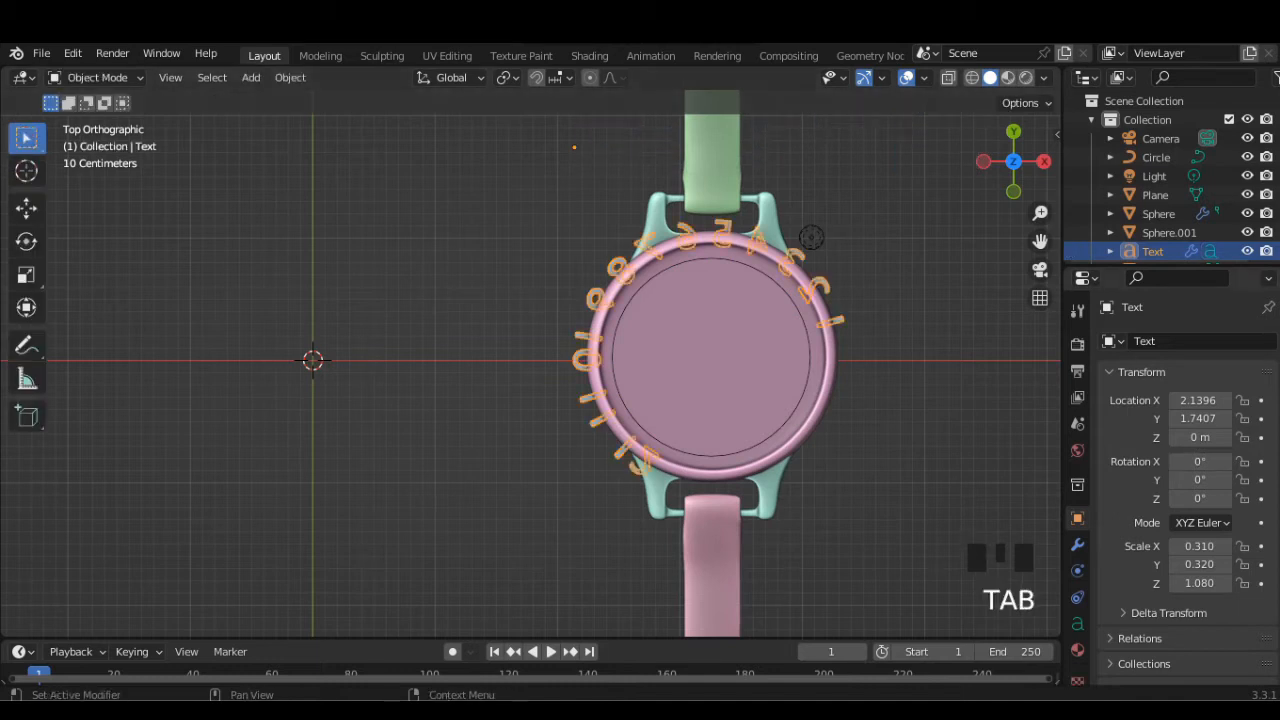
Set the number text's Y rotation to 180° so the numbers run clockwise around the circle
key("Tab")
key("Tab")
left_click(1200, 461)
key("Return")
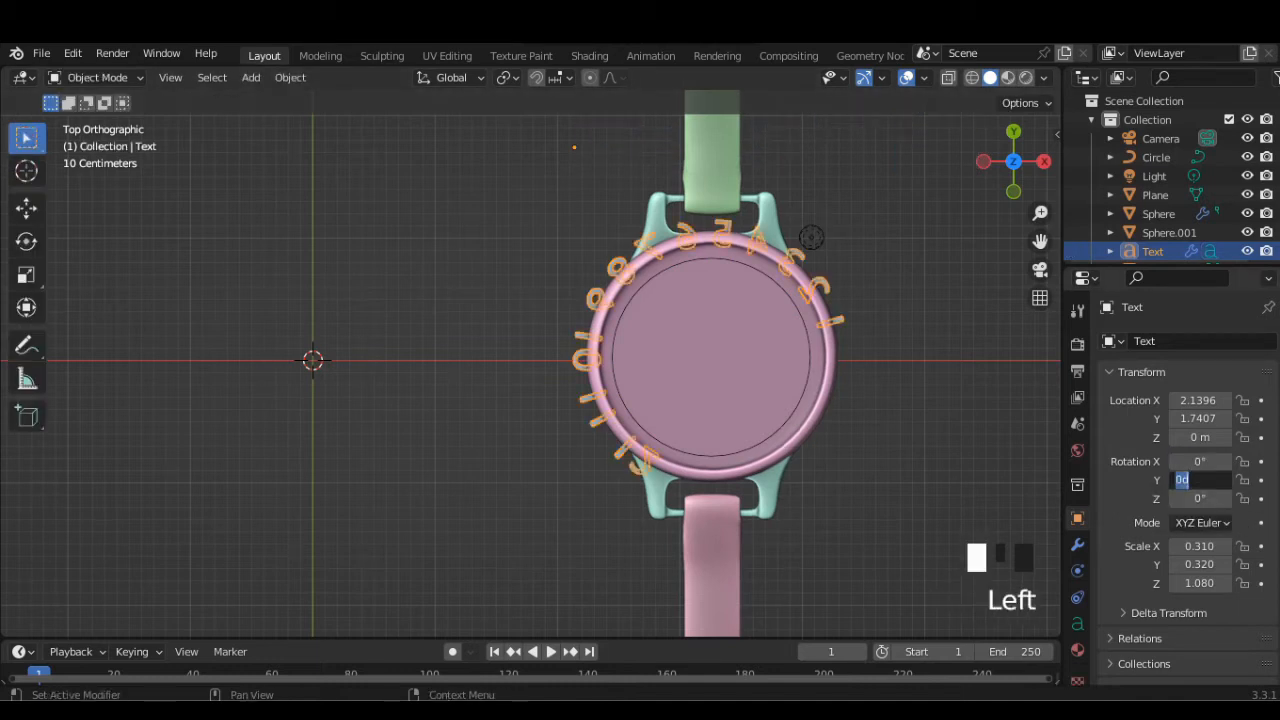
key("Tab")
left_click(1200, 480)
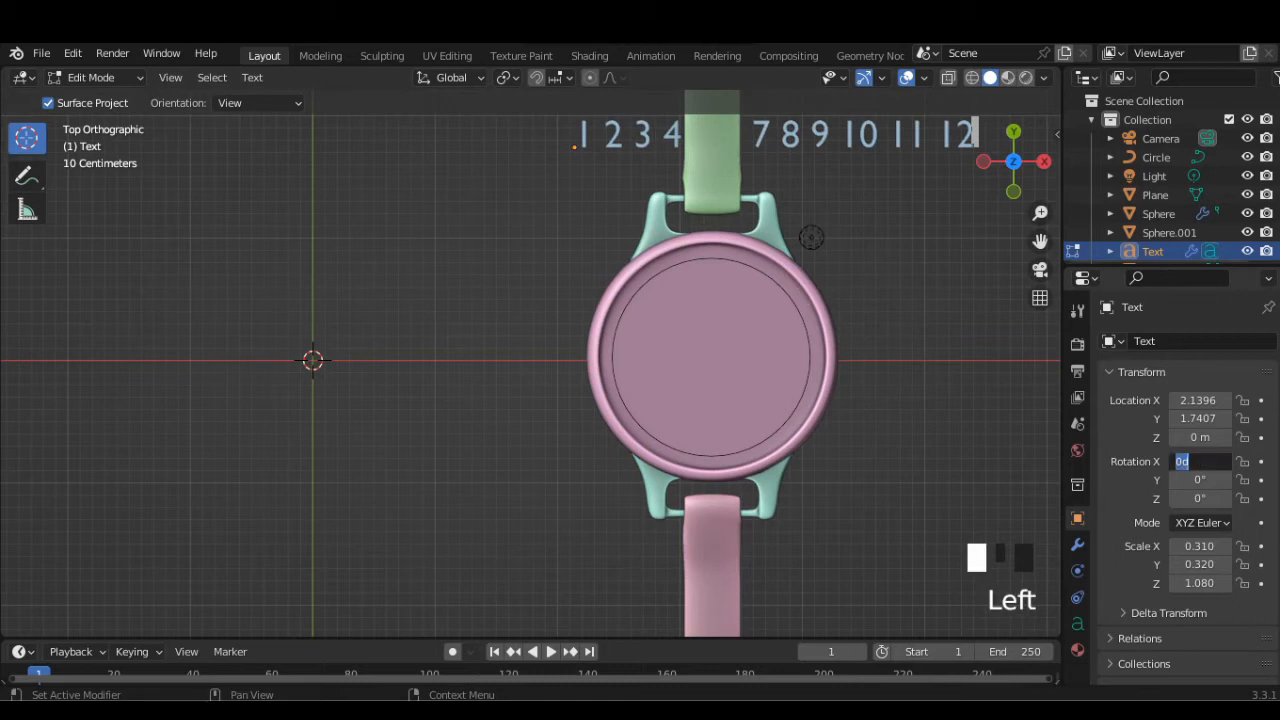
type("180")
key("Return")
key("Tab")
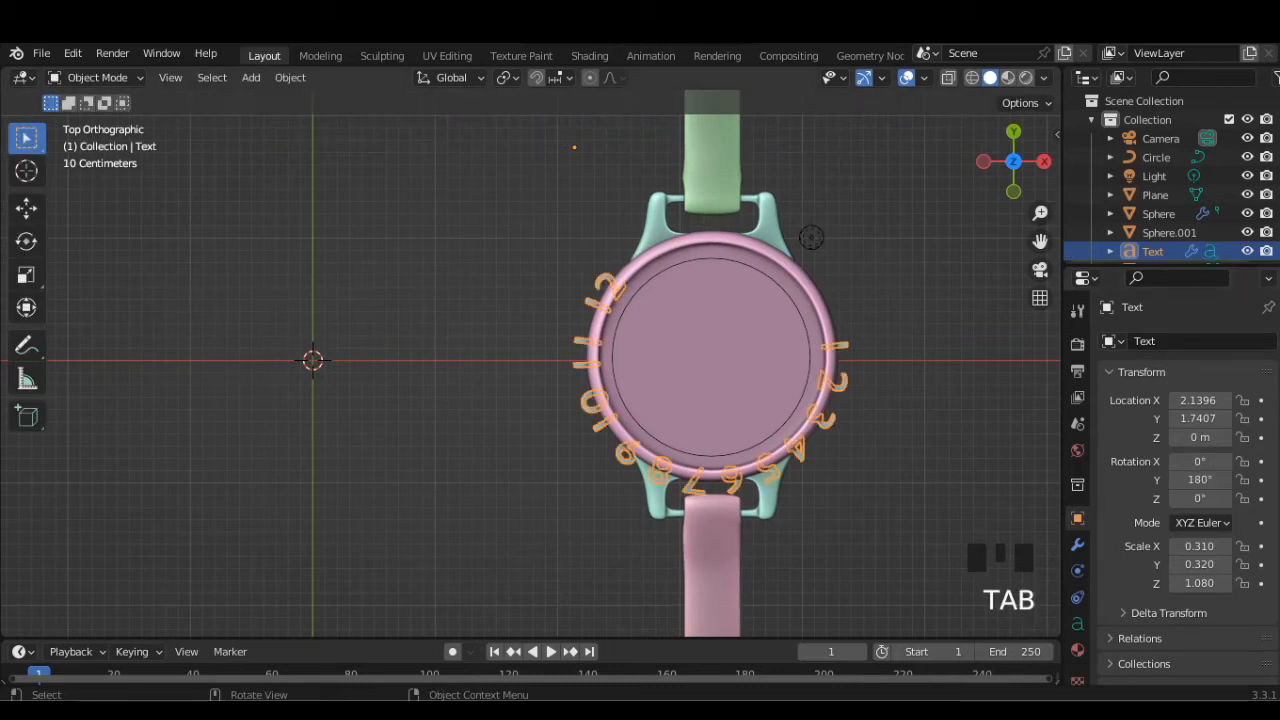
Scale the number text to X 0.46, Y 0.34 and Z 1, and shift its location to about X 2.80 m and Y 1.36 m
left_click_drag(1200, 400, 1150, 400)
left_click_drag(1200, 546, 1209, 583)
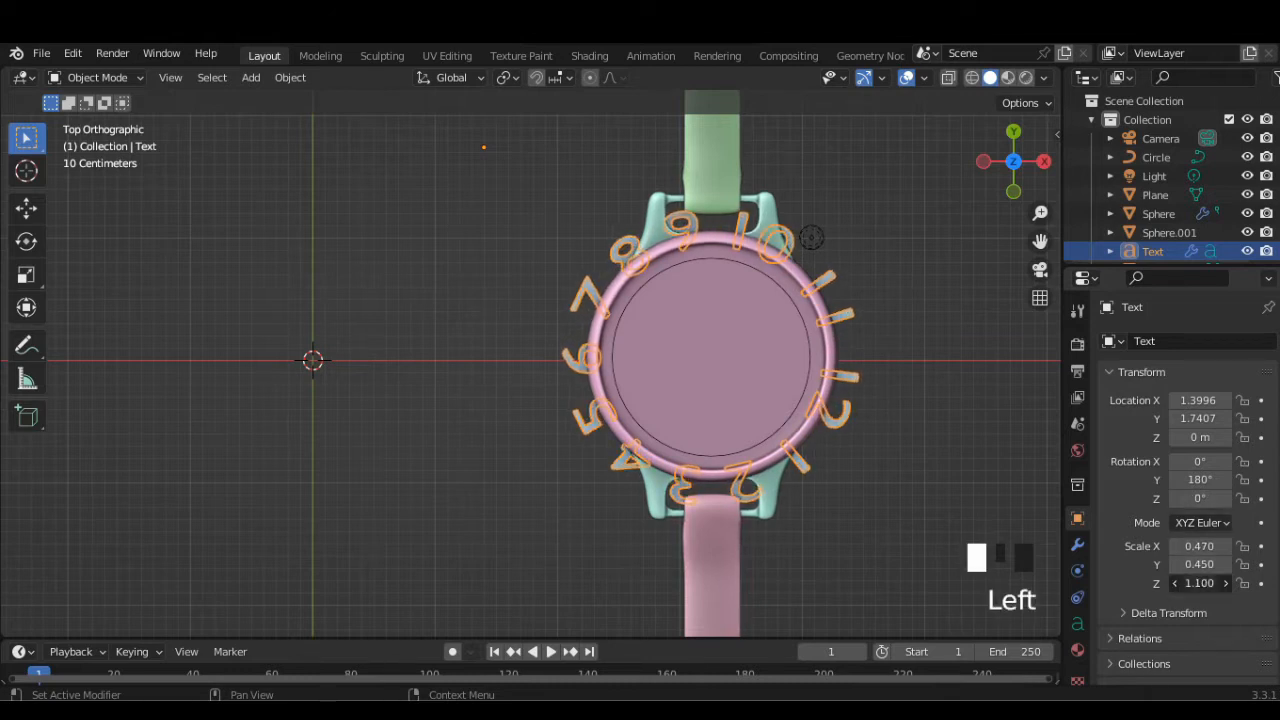
left_click_drag(1199, 418, 1155, 418)
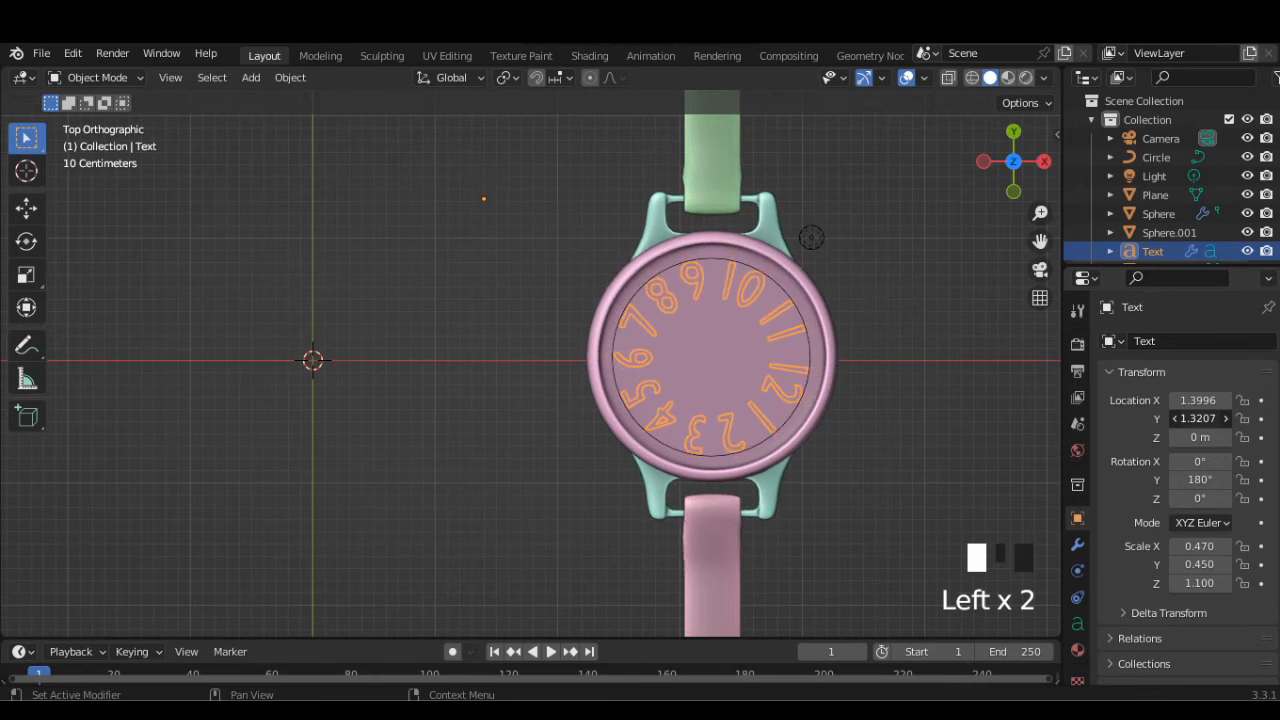
left_click(1199, 583)
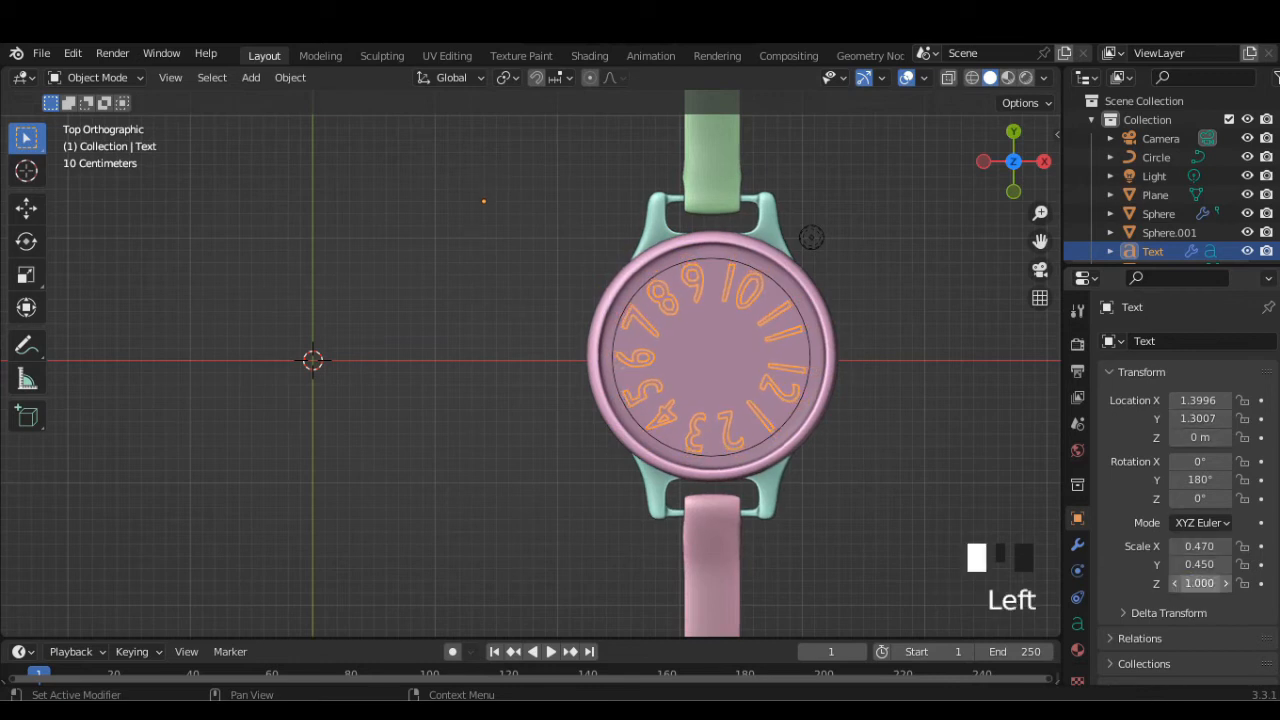
left_click_drag(1199, 546, 1150, 564)
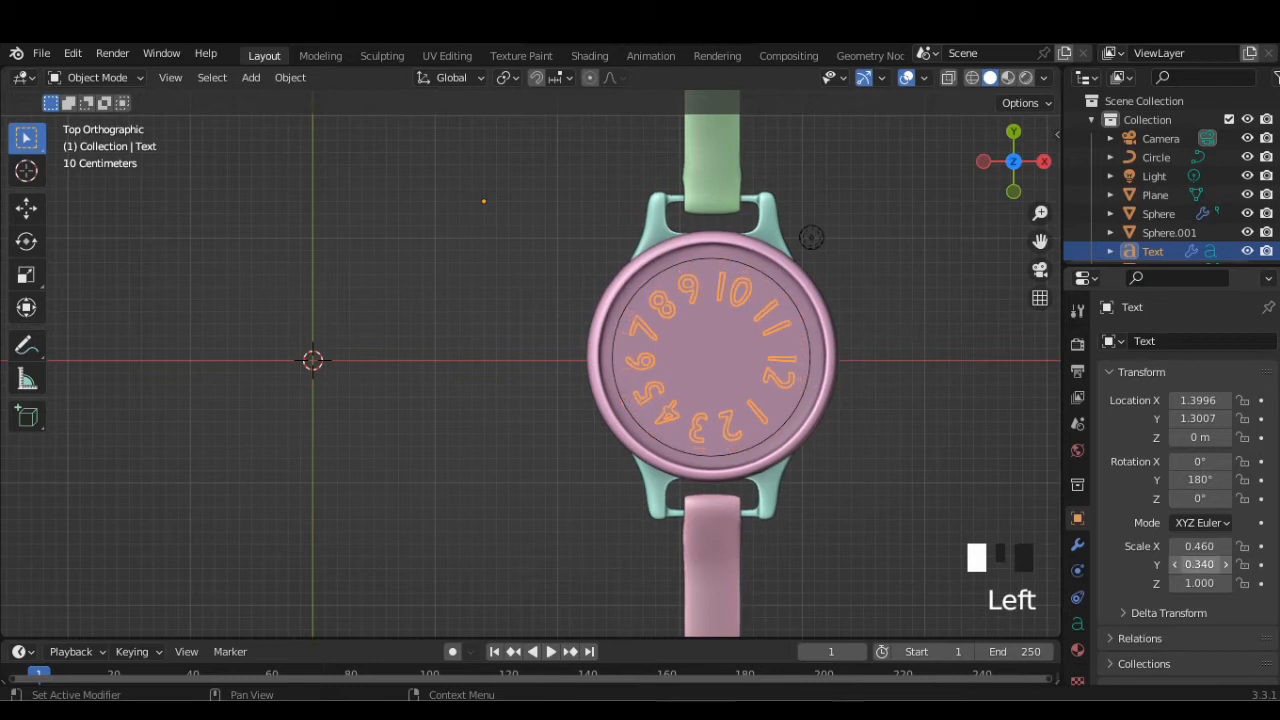
mouse_move(1199, 418)
left_mouse_down()
mouse_move(1225, 400)
mouse_move(1209, 400)
left_mouse_up()
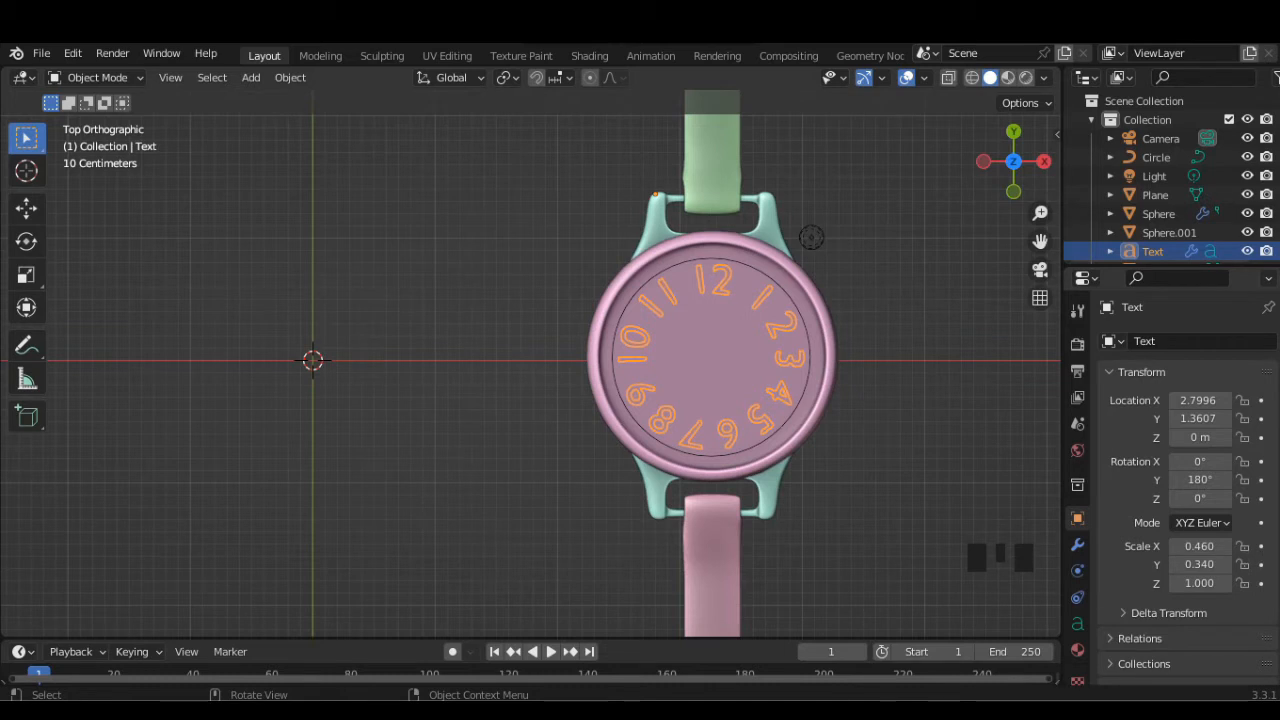
Insert an extra space after 6, 7 and 8 in the number text, and reduce its X scale to 0.43
key("Tab")
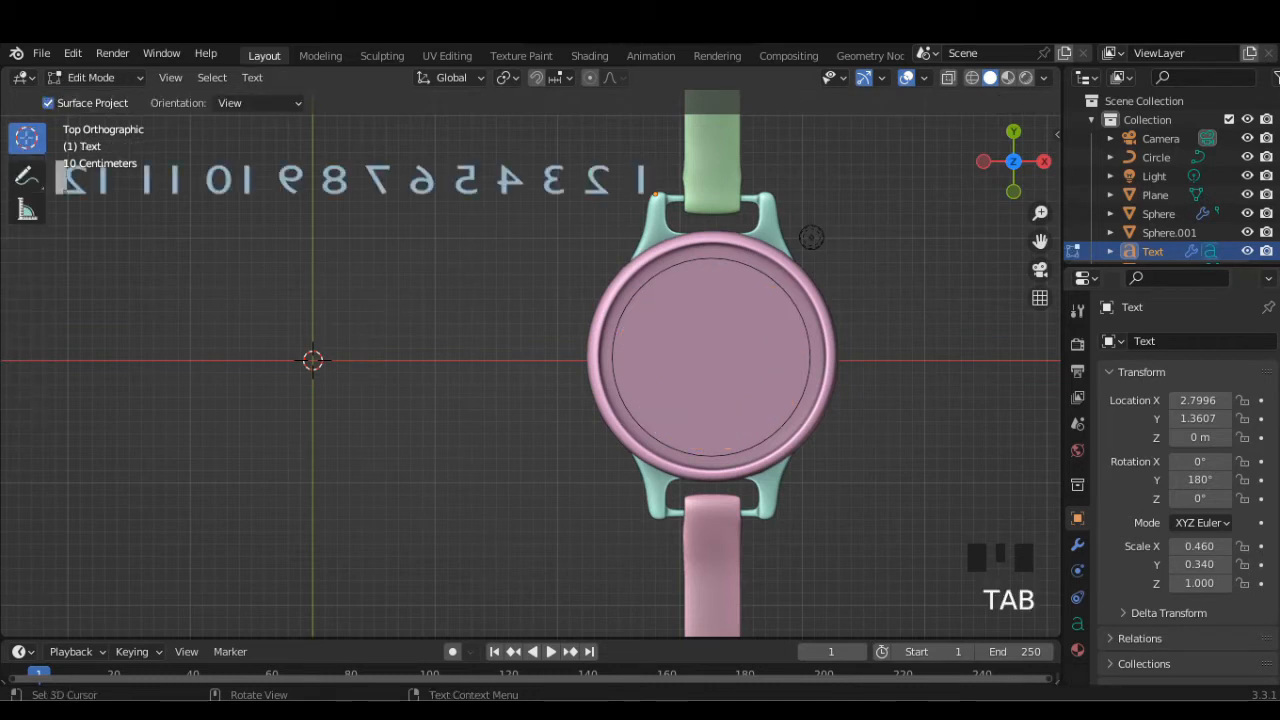
key("Right")
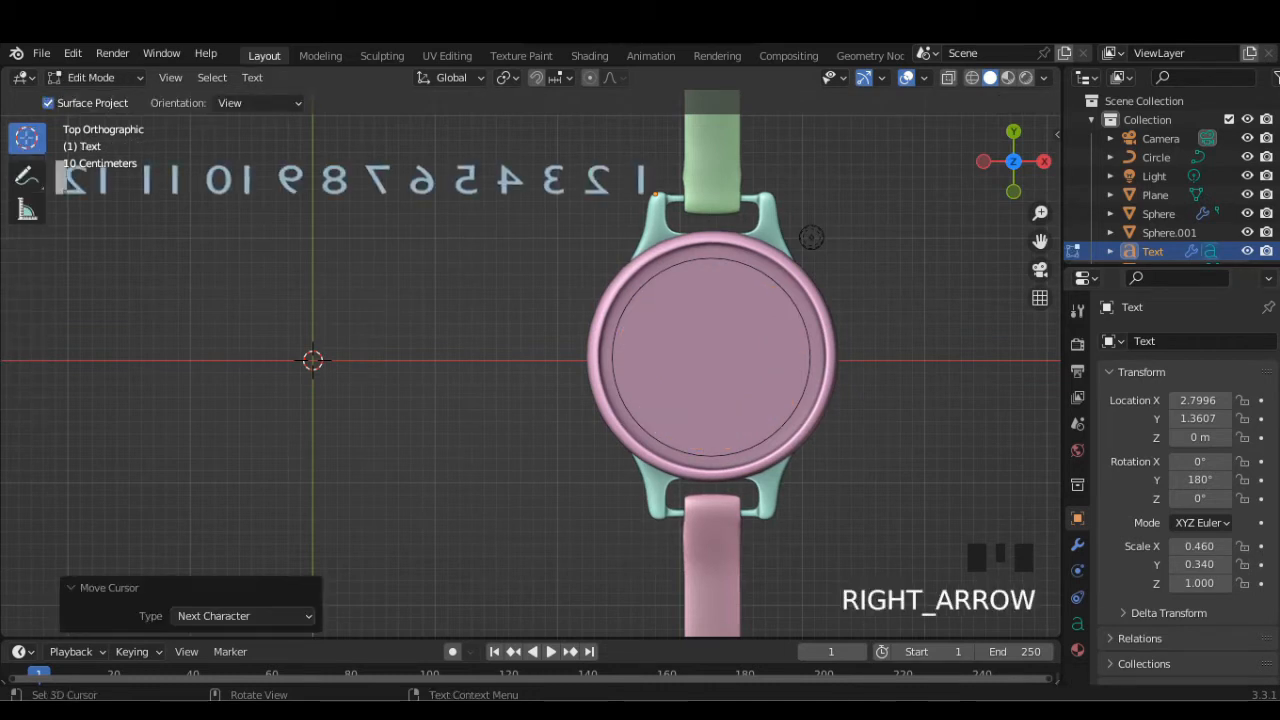
key("Left")
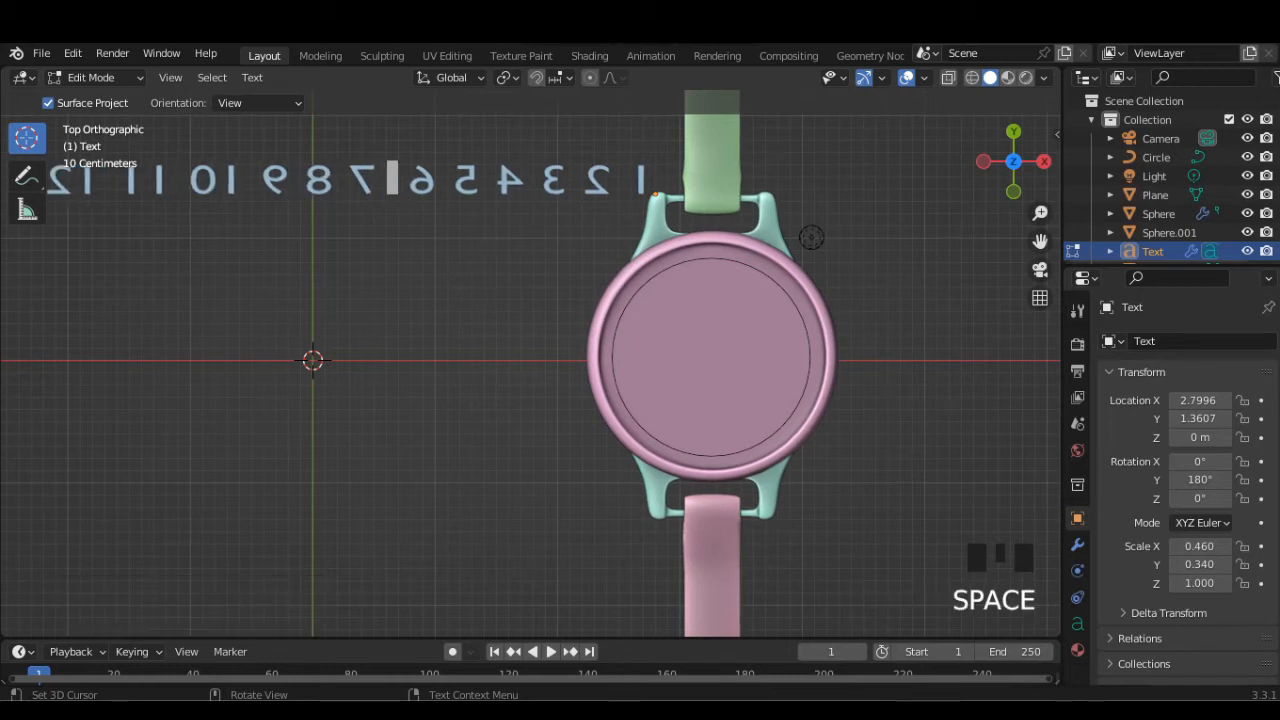
key("Left")
key("Right")
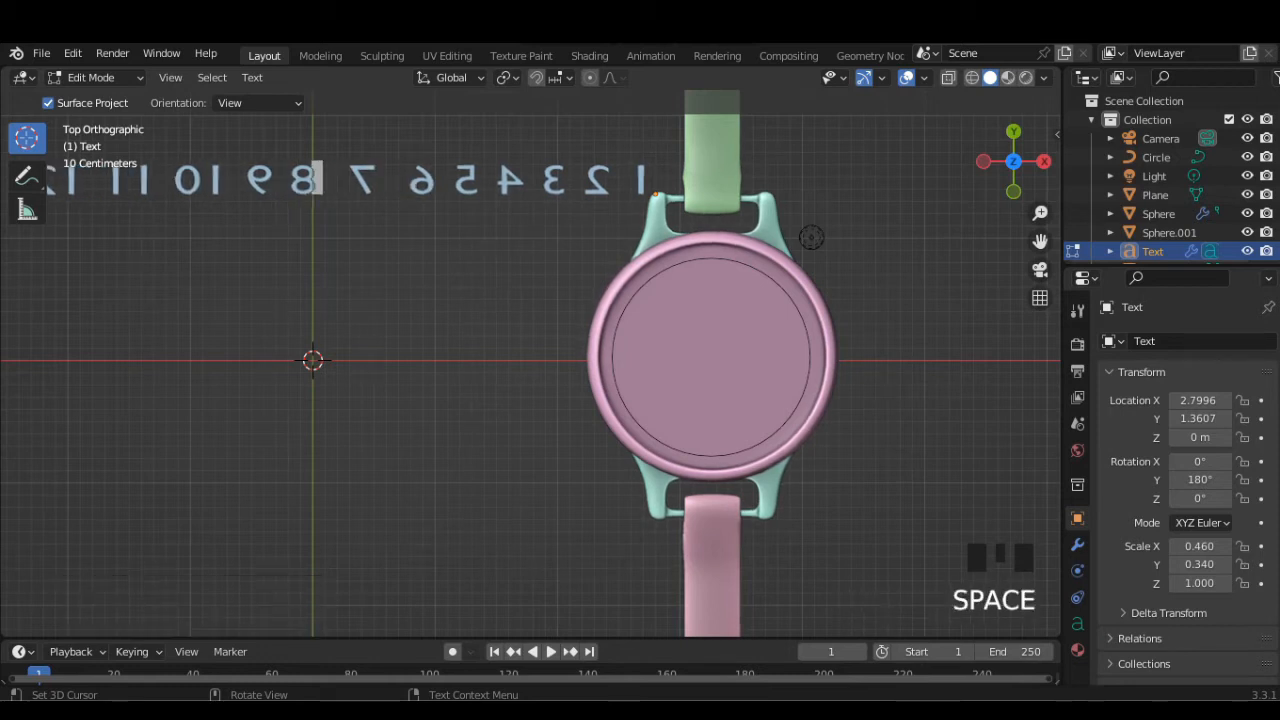
key("Right")
key("Tab")
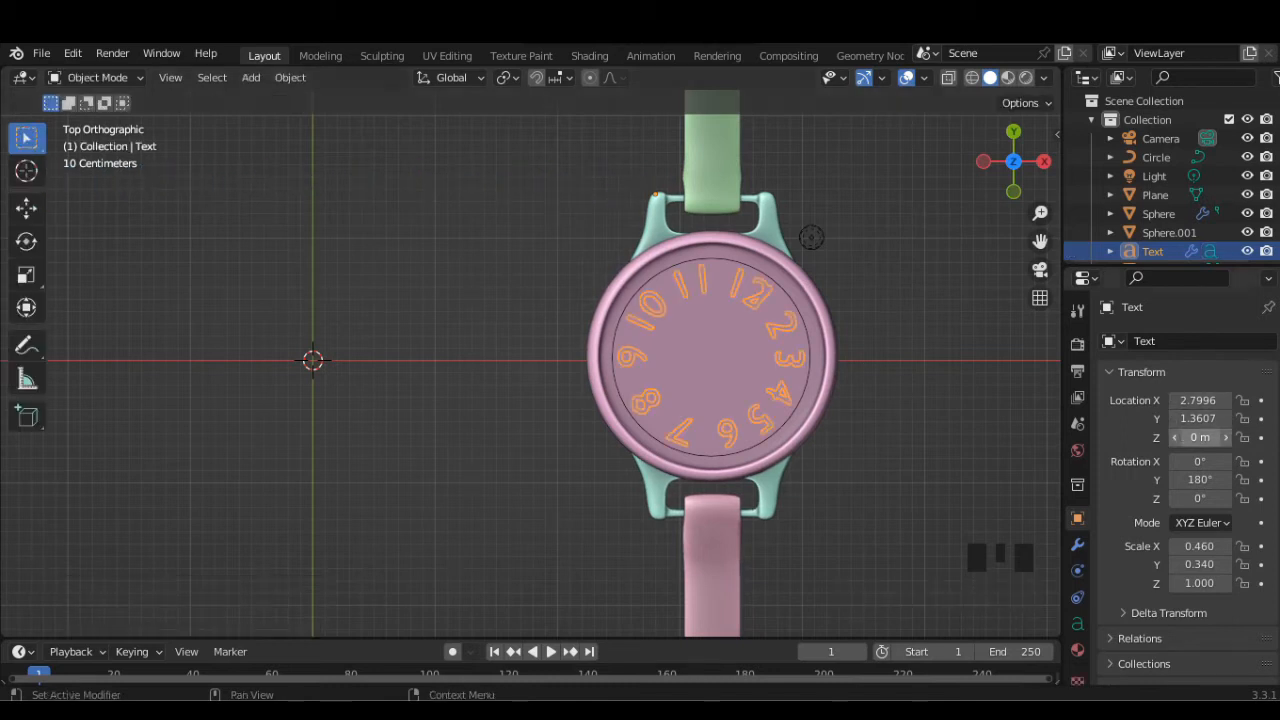
left_click_drag(1199, 547, 1194, 547)
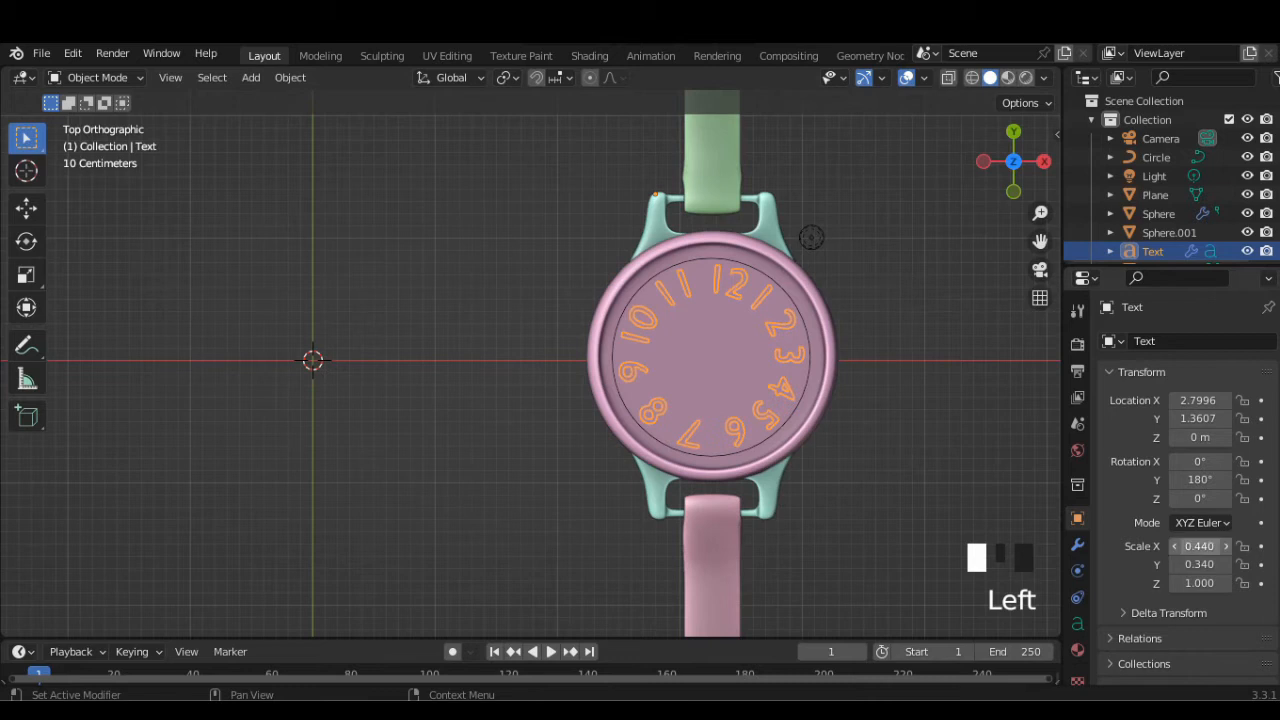
left_click(1174, 546)
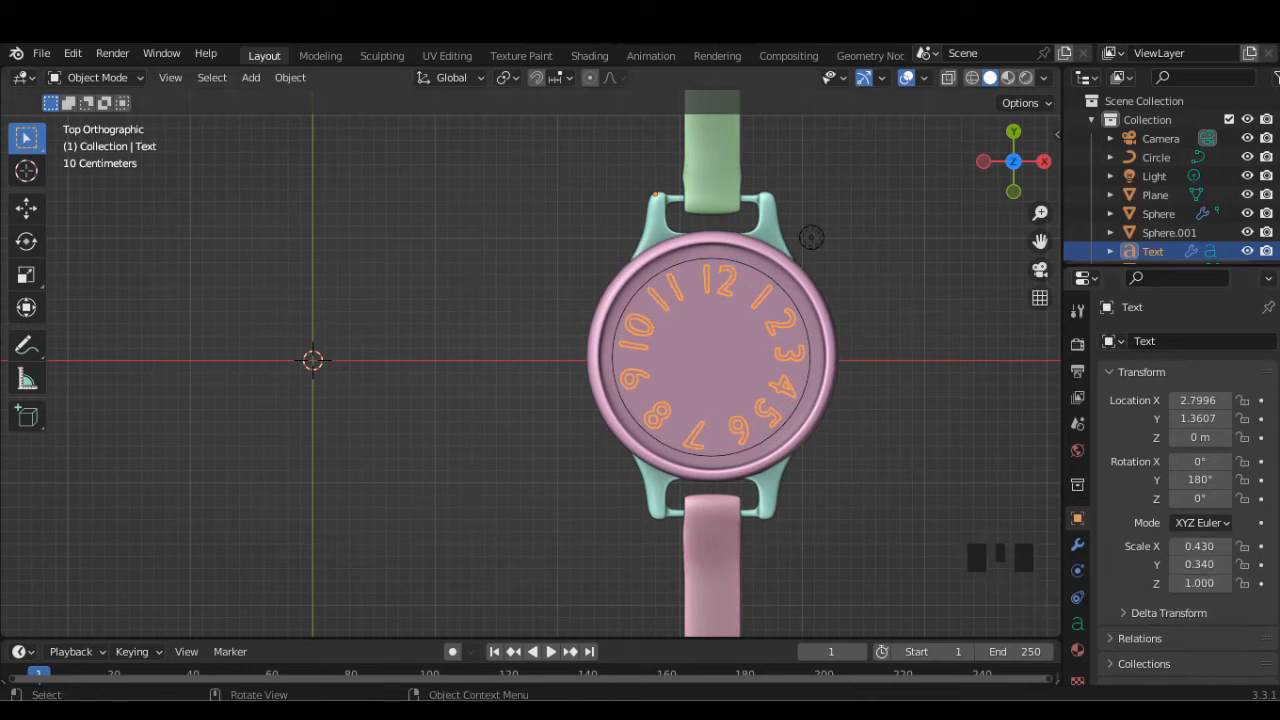
Insert an extra space after each of the numbers 1 to 5 in the text, and reduce its X scale to 0.38
key("Tab")
key("Right")
key("Right")
key("Right")
key("Right")
key("Right")
key("Right")
key("Right")
key("Right")
key("Right")
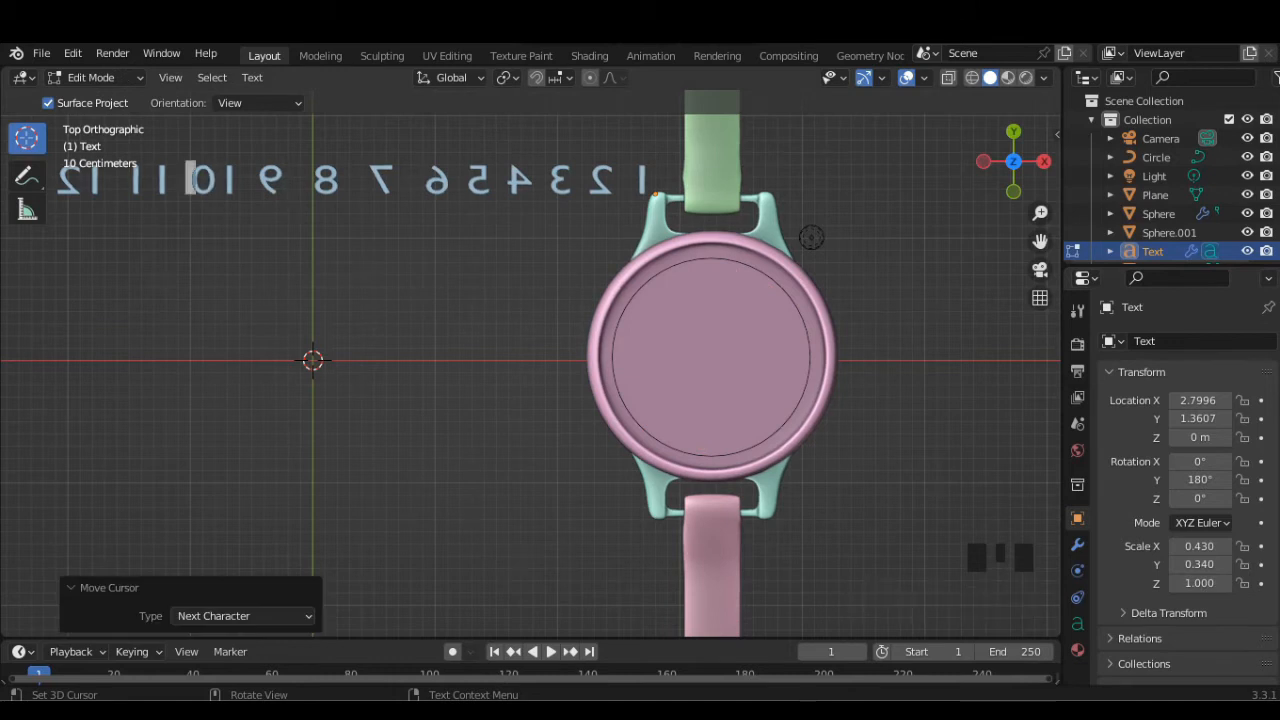
key("Left")
key("Left")
key("Left")
key("Left")
key("Left")
key("Left")
key("Left")
key("Left")
key("Left")
key("Left")
key("Left")
key("Left")
key("Left")
key("Left")
key("Left")
key("Left")
key("Left")
key("Left")
key("Left")
key("Left")
key("Left")
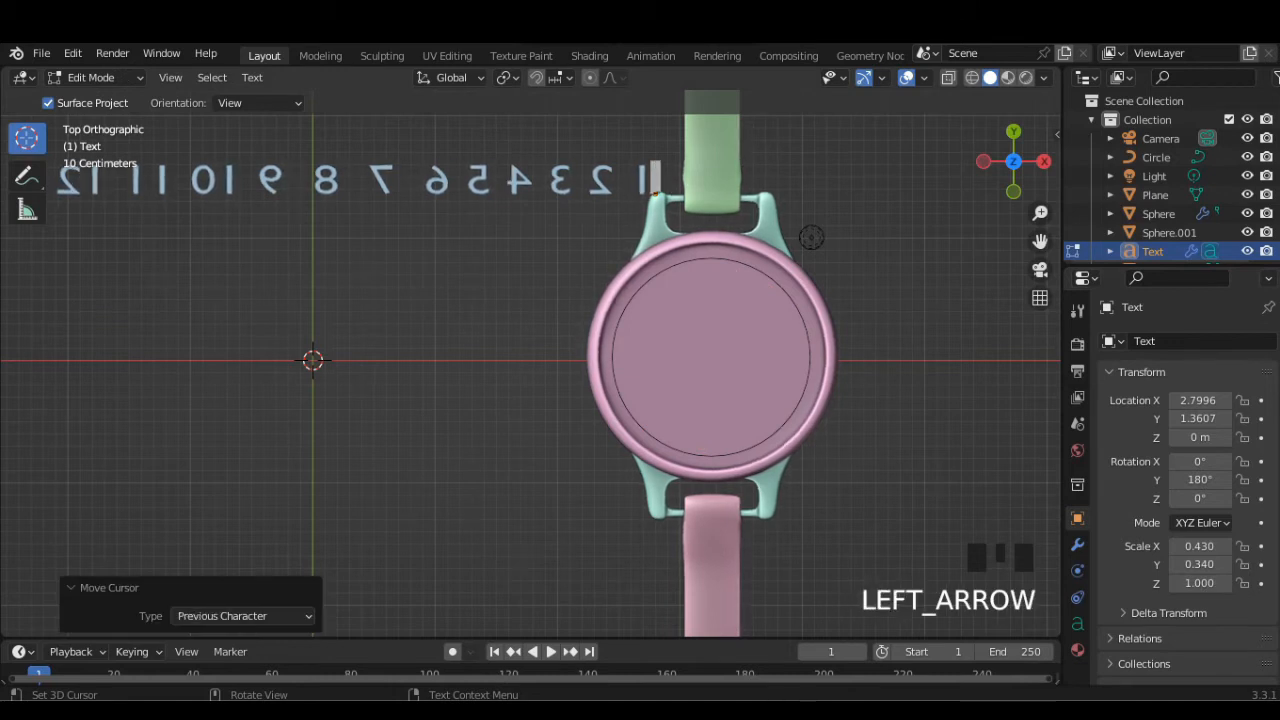
key("Right")
key("Right")
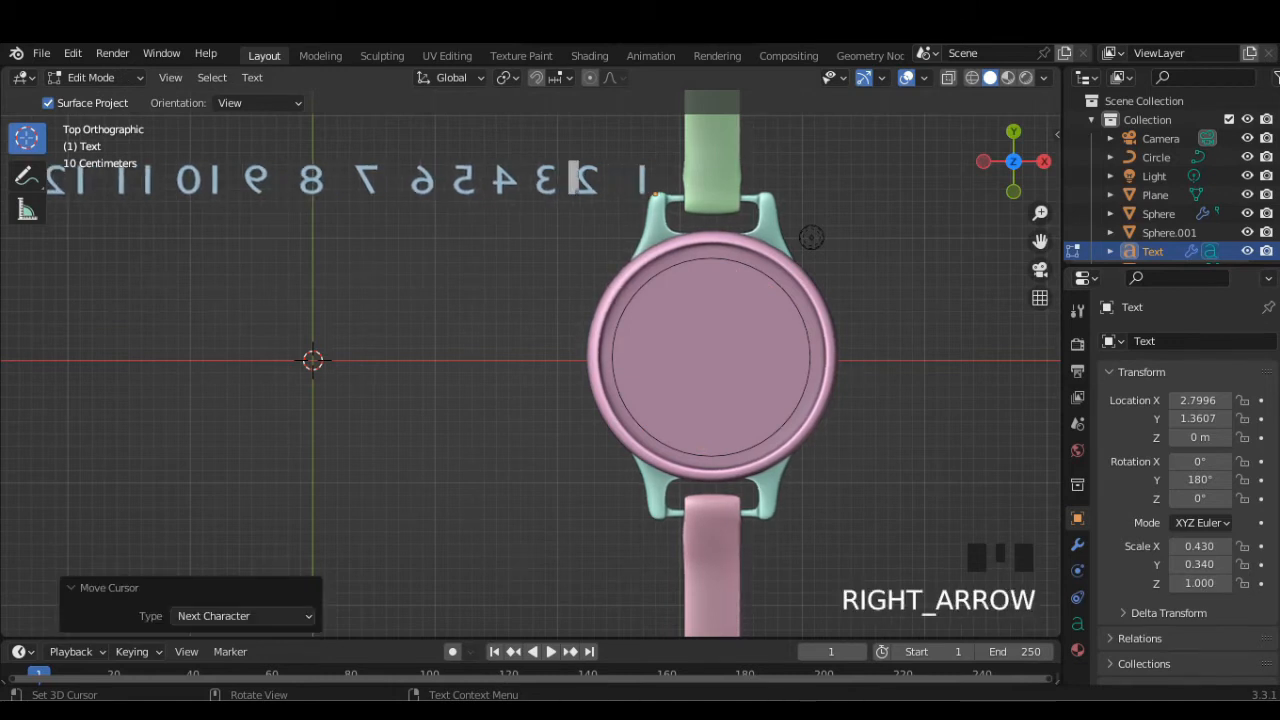
key("Right")
key("Right")
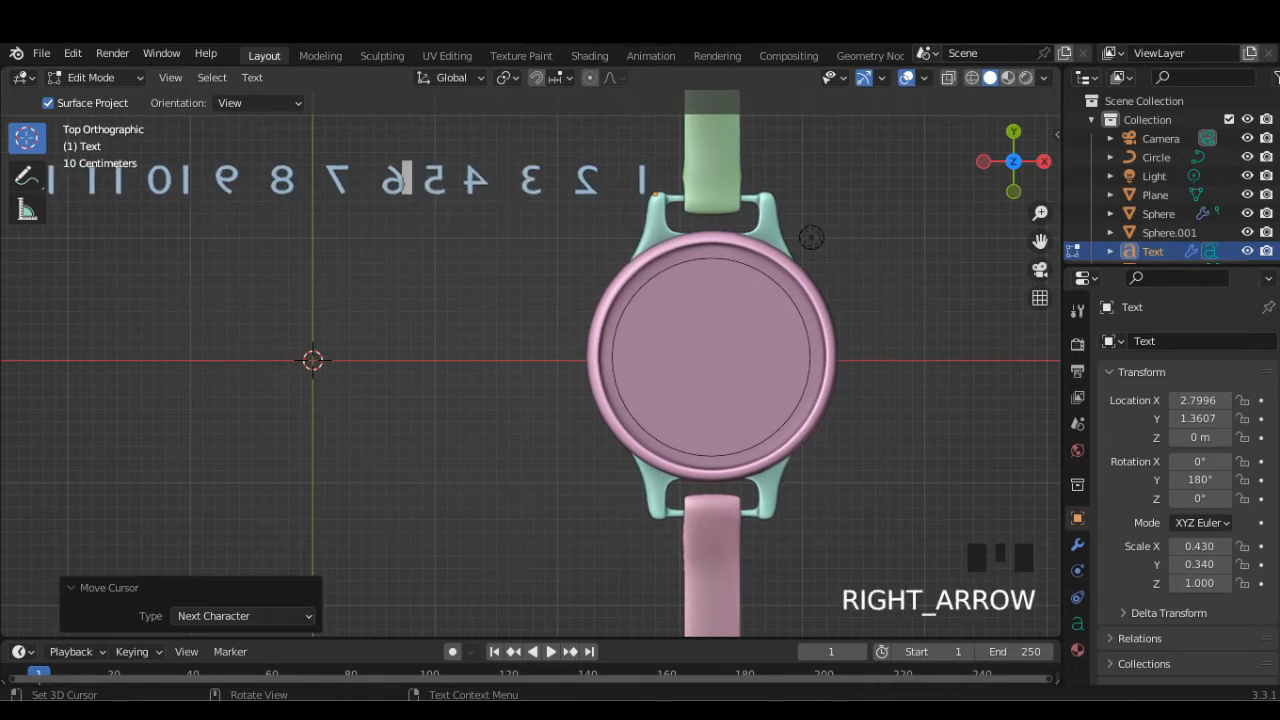
key("Right")
key("Right")
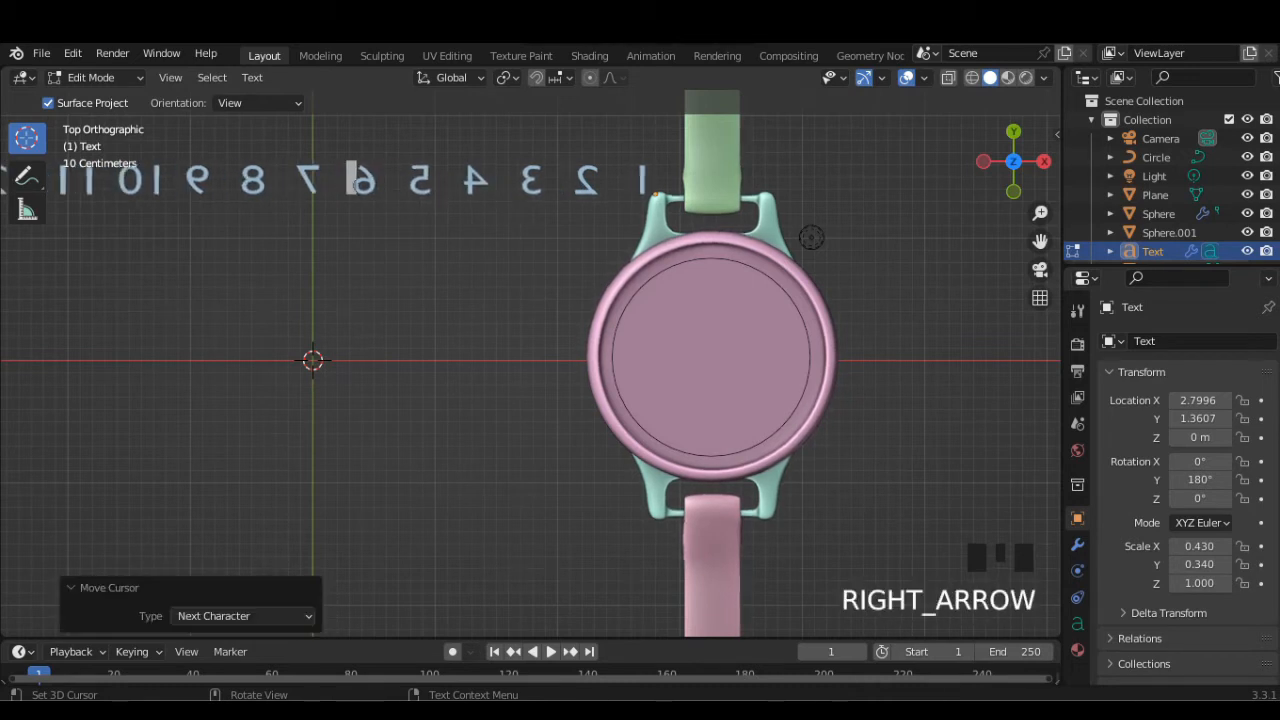
key("Right")
key("Tab")
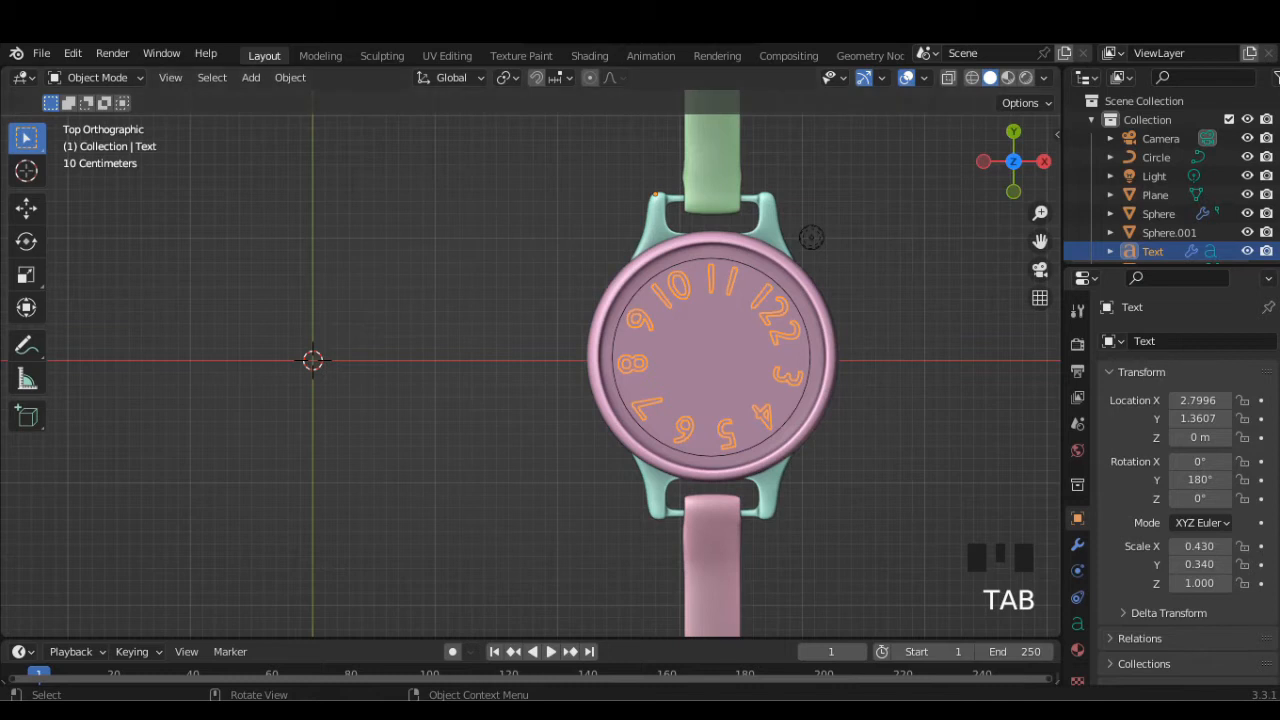
left_click_drag(1200, 546, 1188, 546)
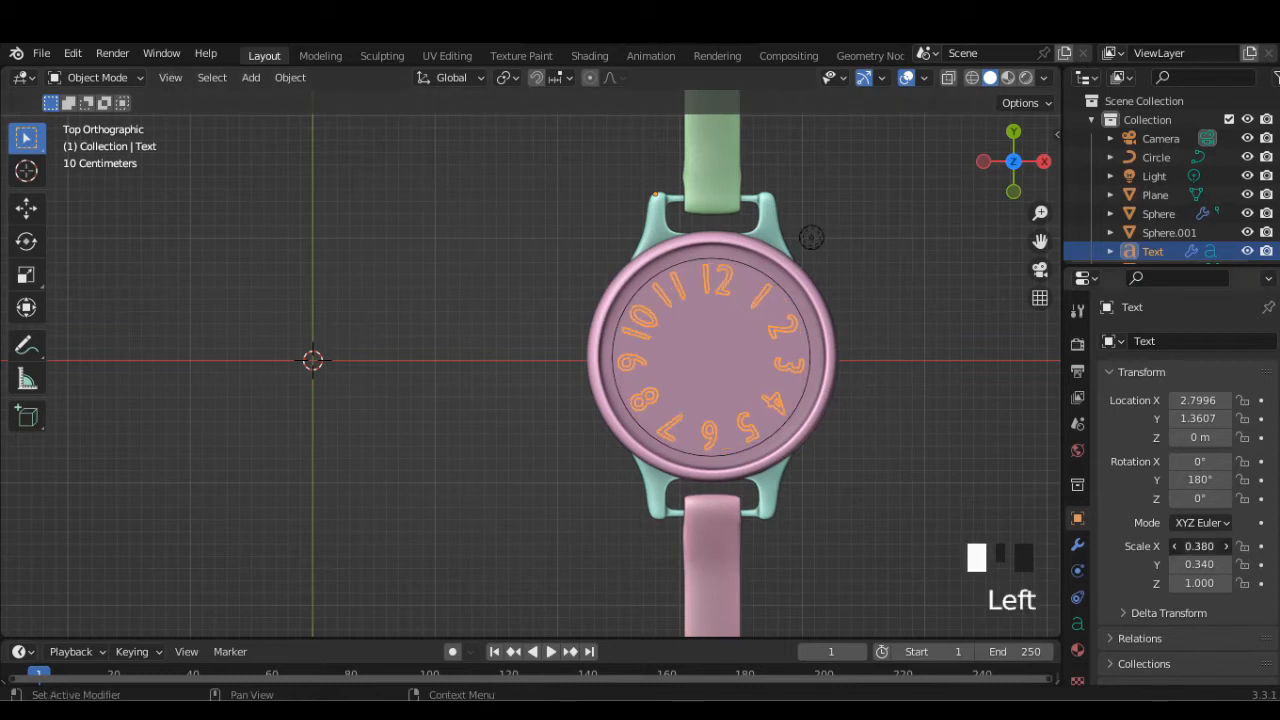
key("Tab")
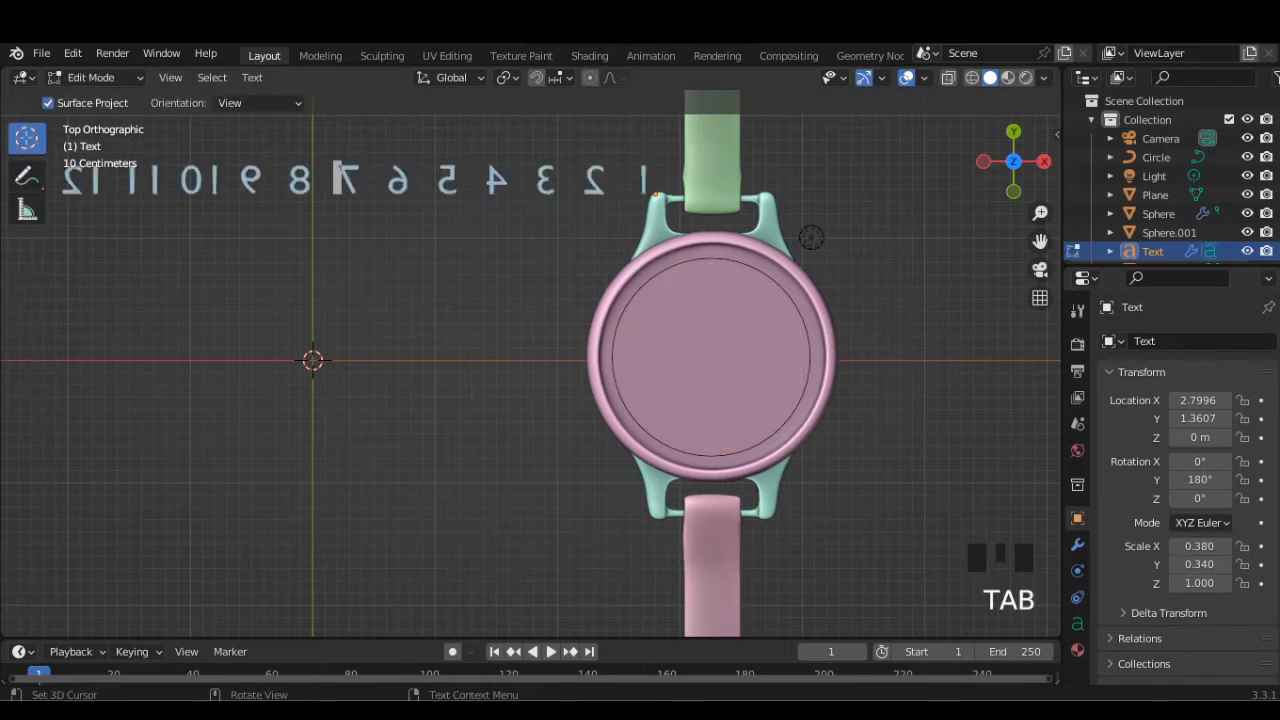
key("Tab")
key("Left")
key("Tab")
key("Tab")
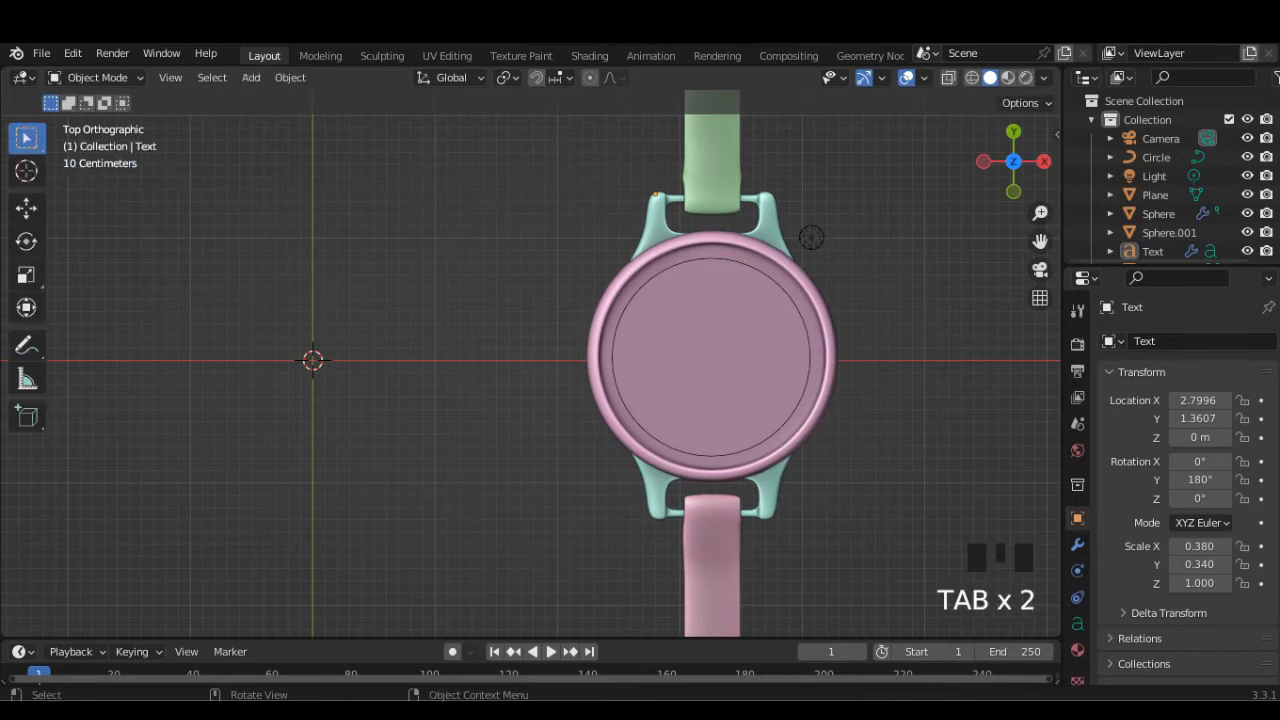
scroll(1170, 200, "down", 4)
scroll(1160, 180, "up", 3)
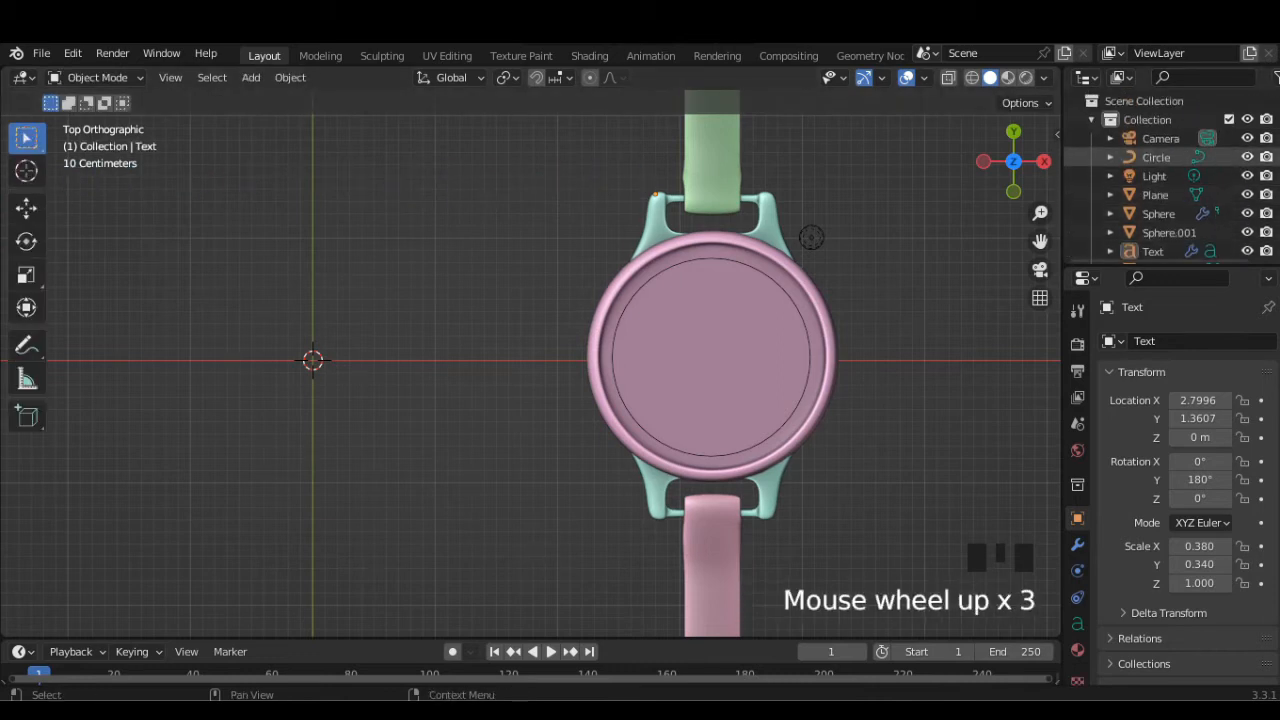
left_click(1156, 157)
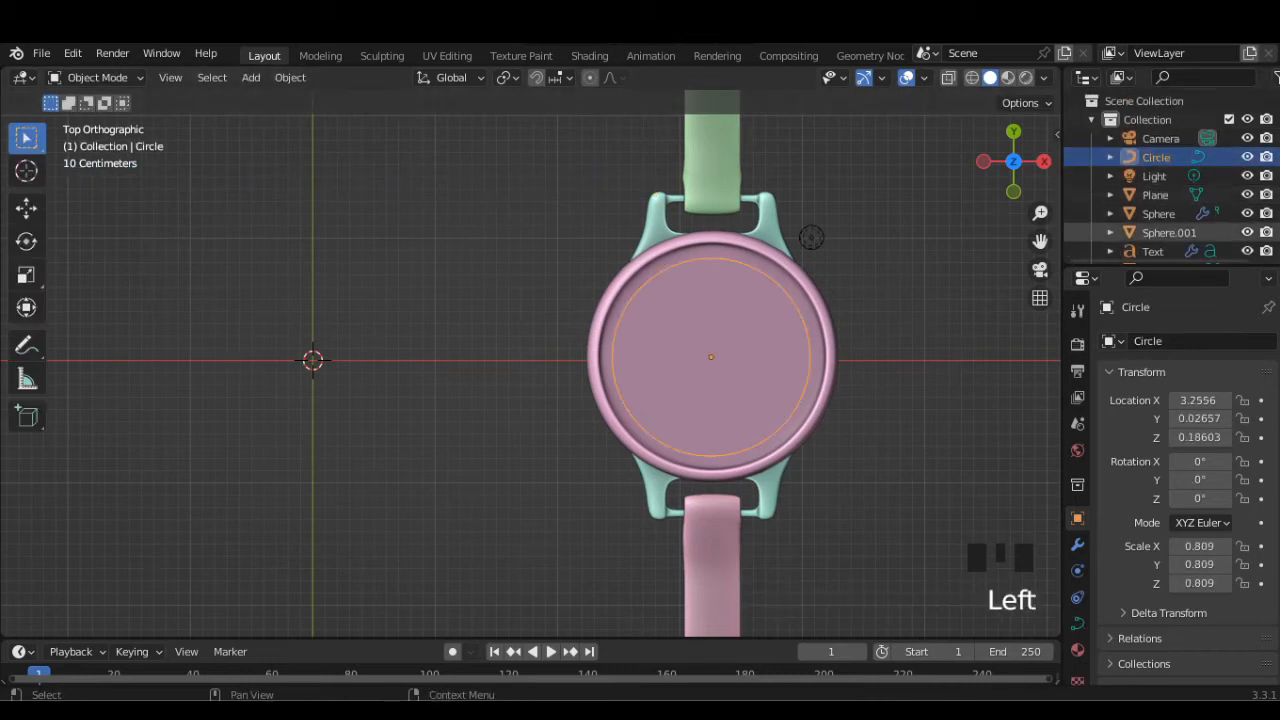
scroll(1170, 180, "down", 3)
key("ctrl+z")
key("ctrl+z")
key("ctrl+z")
key("ctrl+z")
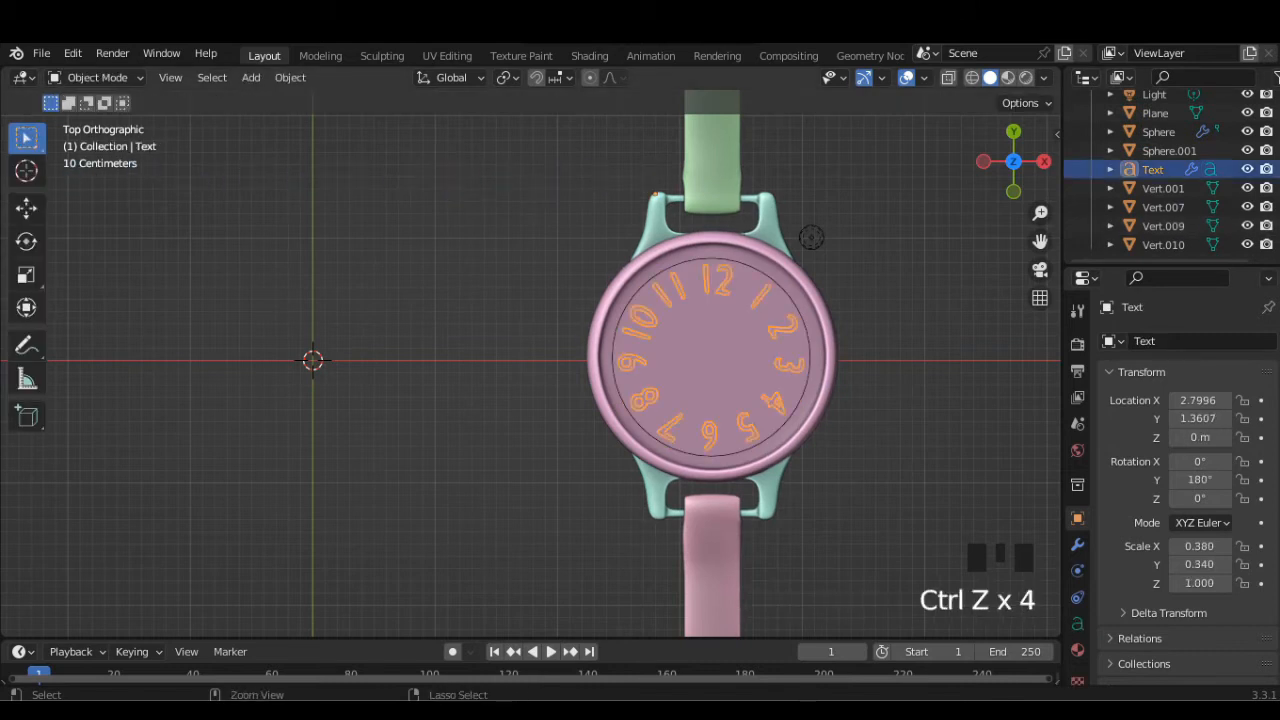
Move the number text about 0.21 m up along Z and about -0.08 m along X so it sits above the watch face
left_click(900, 350)
left_click(770, 365)
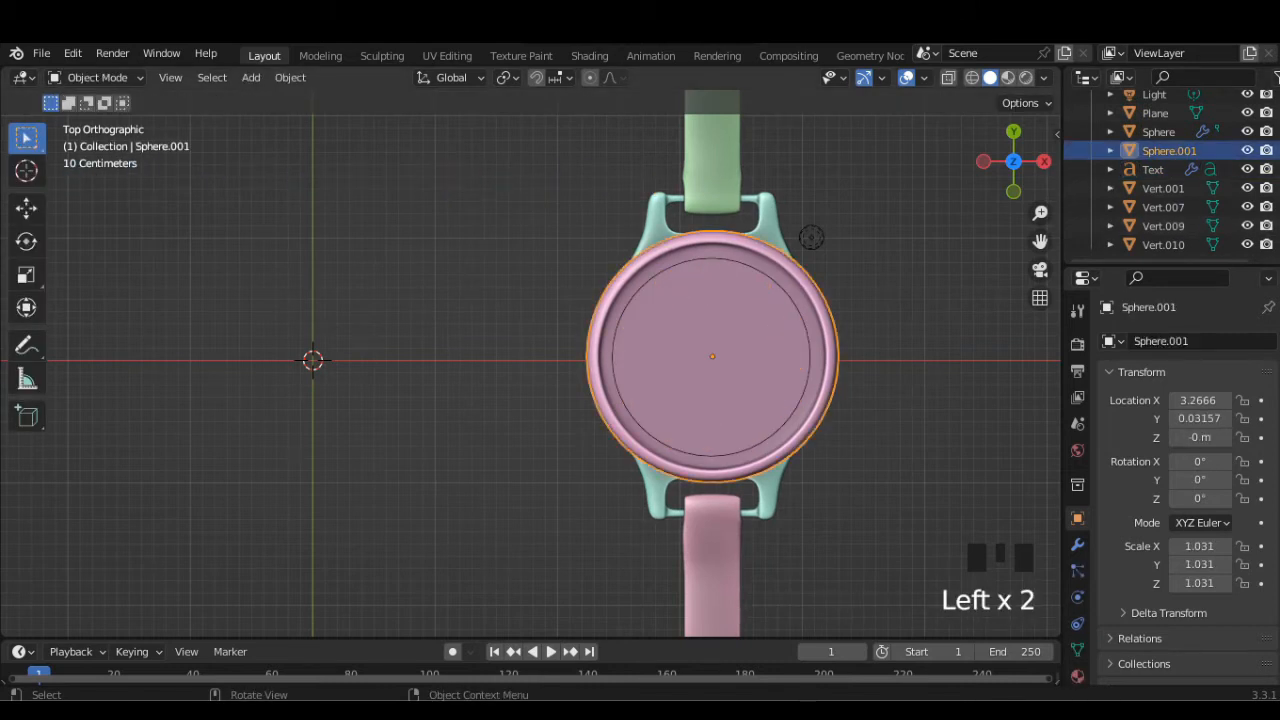
left_click(811, 237)
middle_click_drag(811, 237, 458, 268)
key("g")
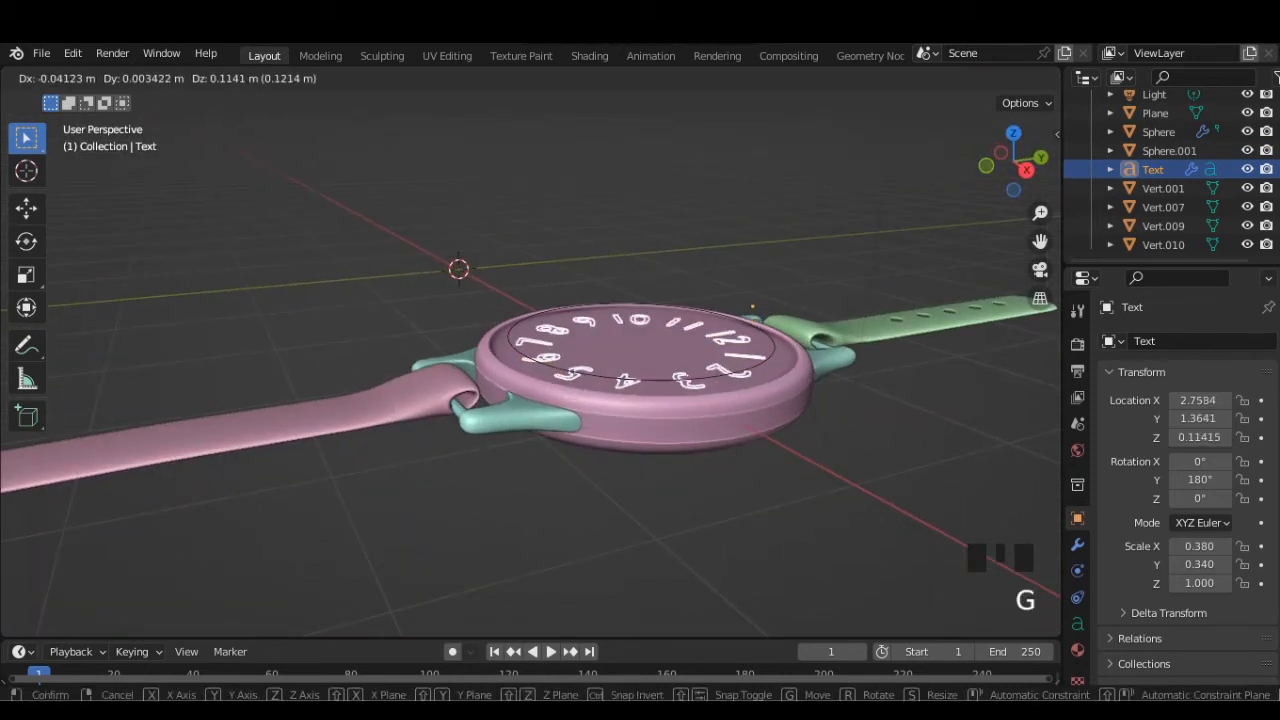
key("Return")
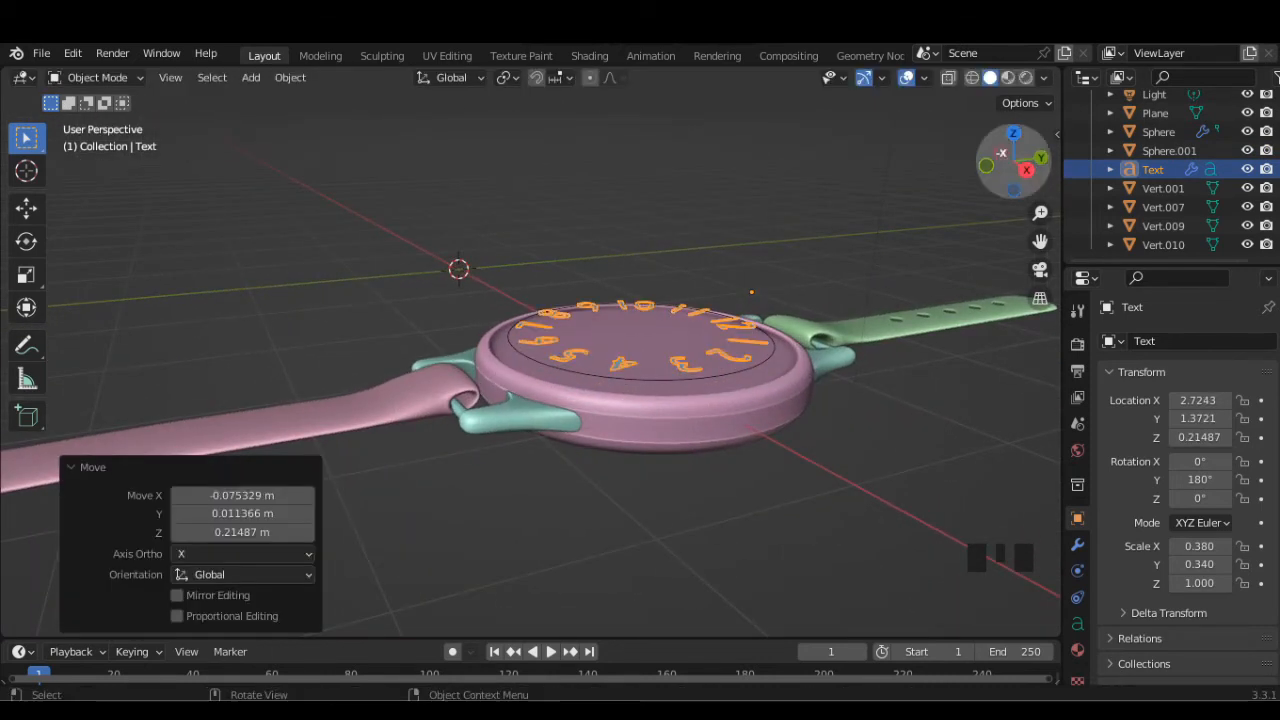
From the top view, shift the number text's X location to about 2.86 m so that 12 is centred at the top
left_click(1013, 132)
left_click(811, 237)
left_click(787, 333)
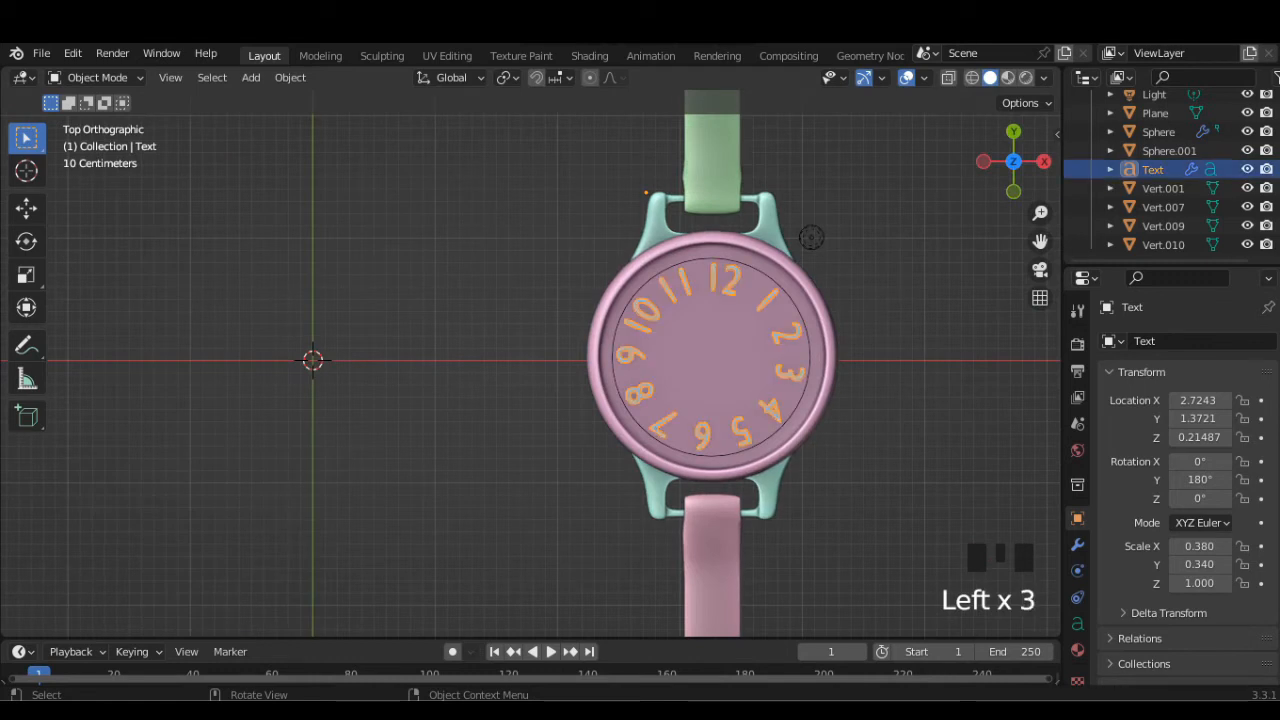
left_click_drag(1198, 400, 1212, 400)
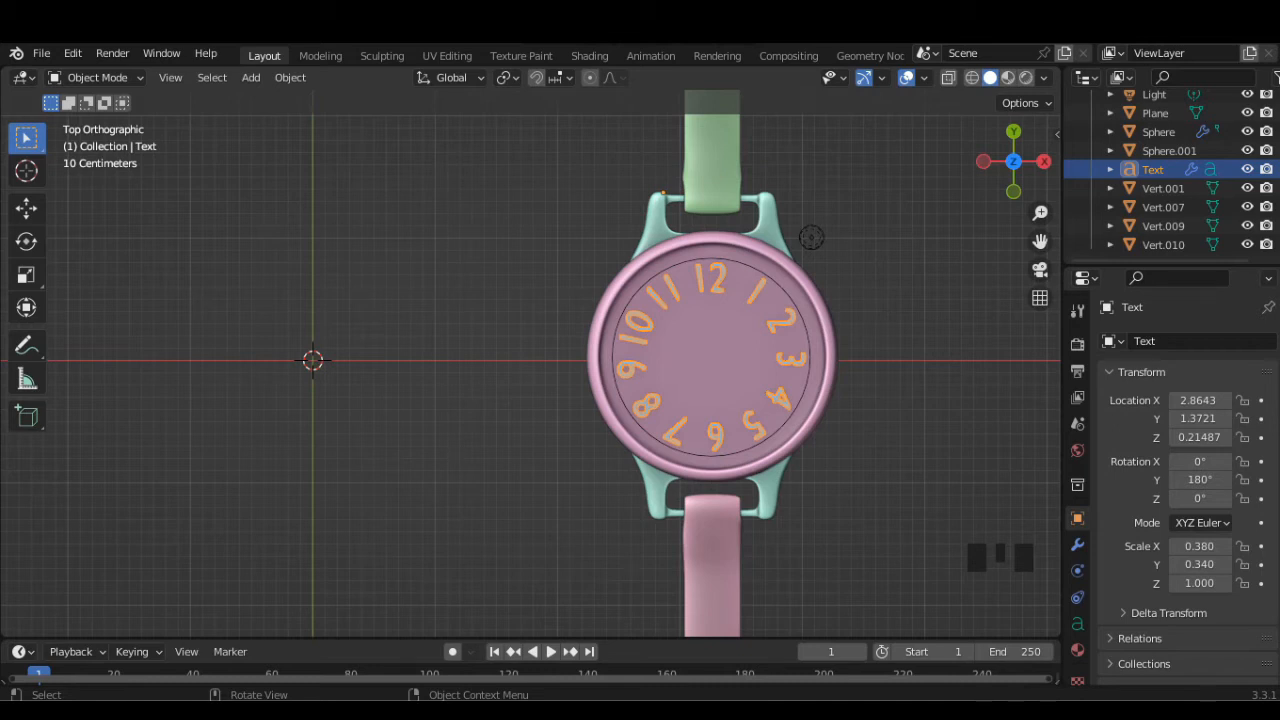
Set the number text's shape resolution to 1 and deselect the text
scroll(682, 360, "down", 1)
scroll(682, 360, "up", 2)
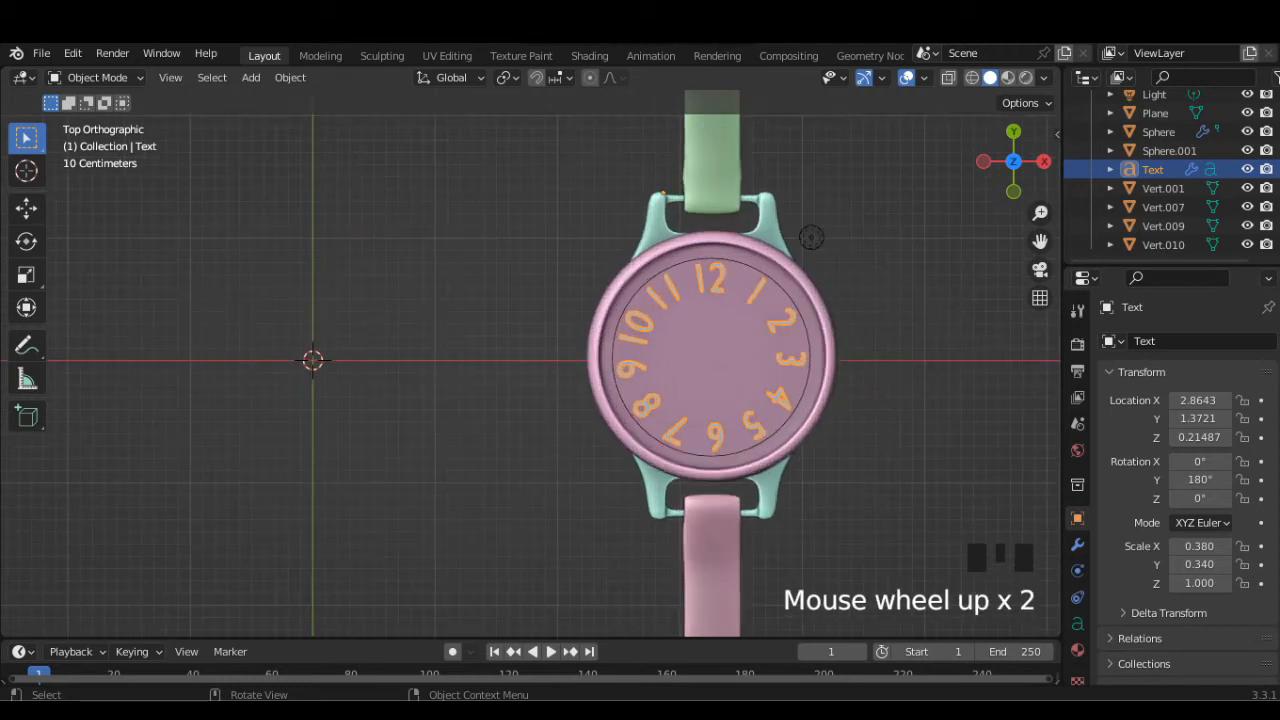
left_click(1077, 624)
left_click_drag(1210, 400, 1250, 400)
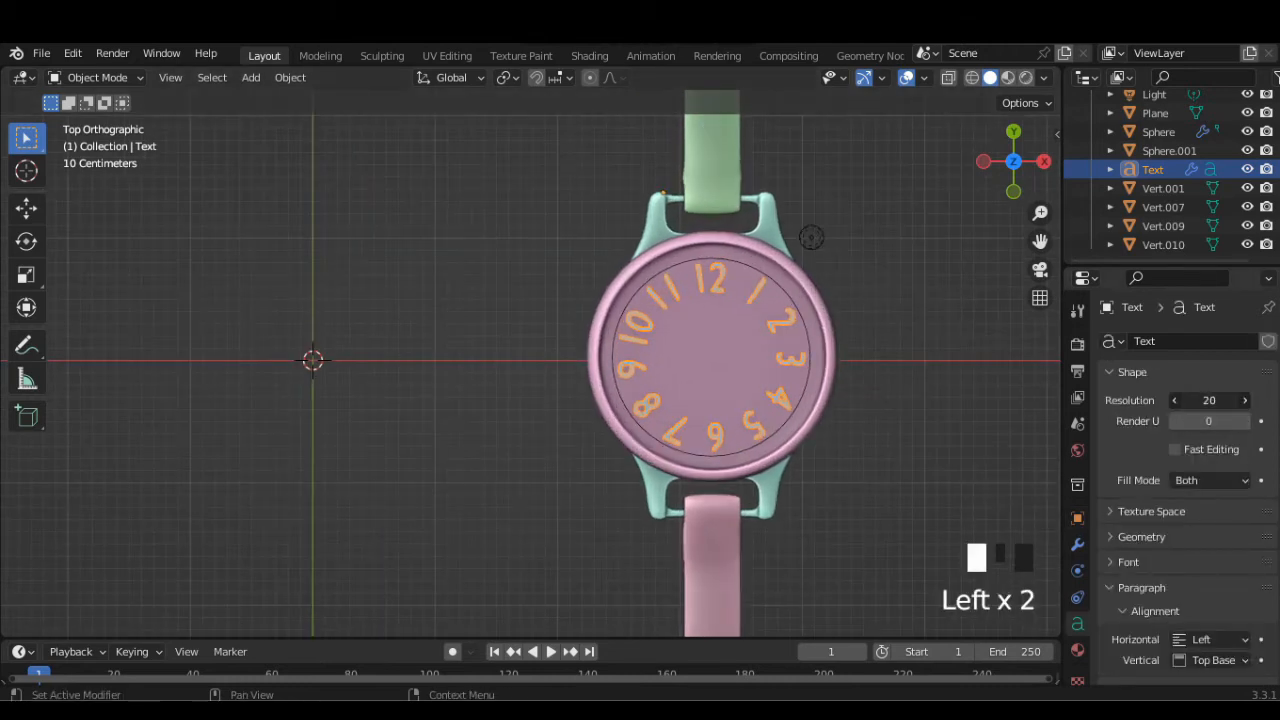
left_click(930, 455)
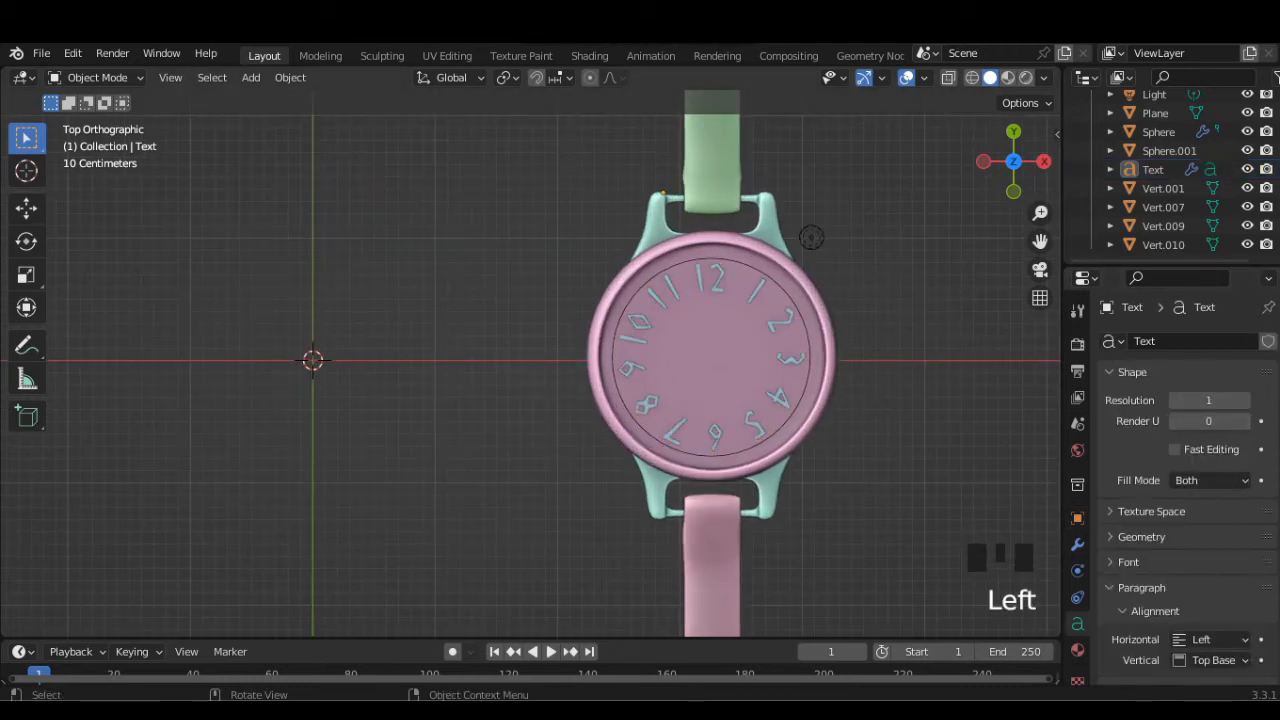
Convert the number text on the watch face to a mesh and deselect it
left_click(790, 325)
left_click(790, 325)
right_click(792, 331)
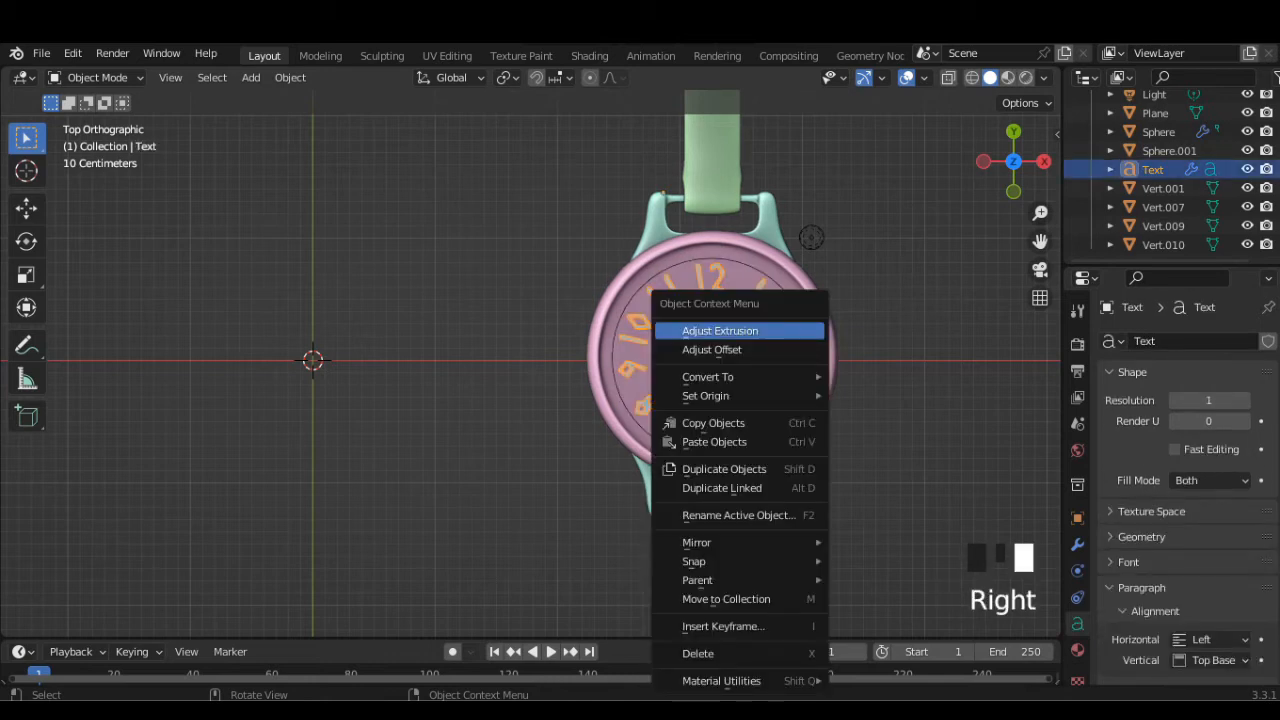
mouse_move(790, 377)
left_click(870, 396)
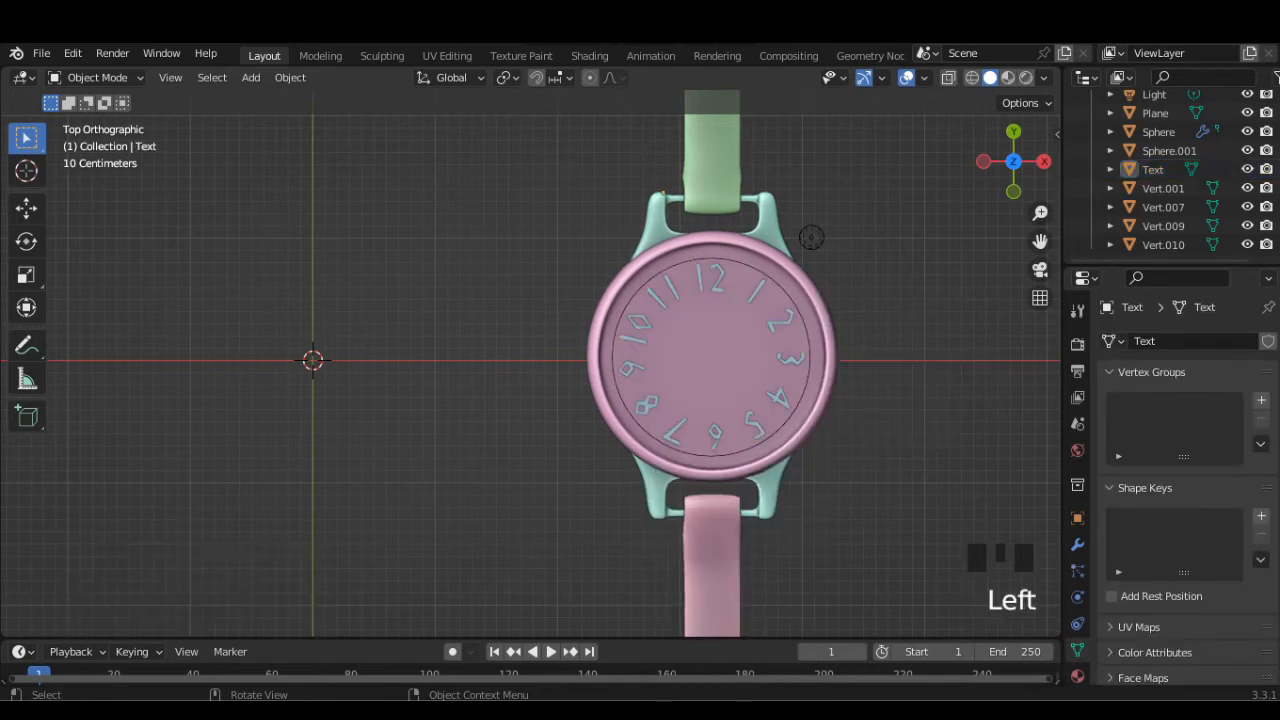
scroll(764, 258, "down", 1)
scroll(764, 258, "down", 3)
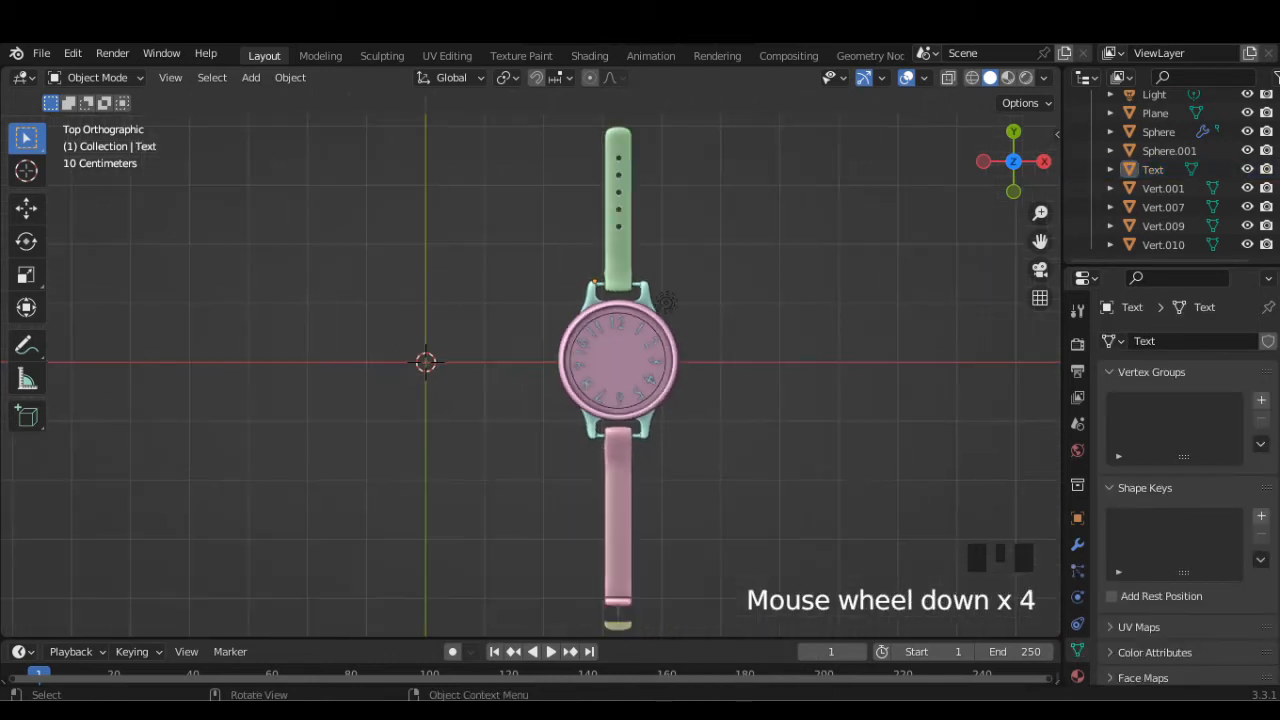
scroll(764, 258, "up", 3)
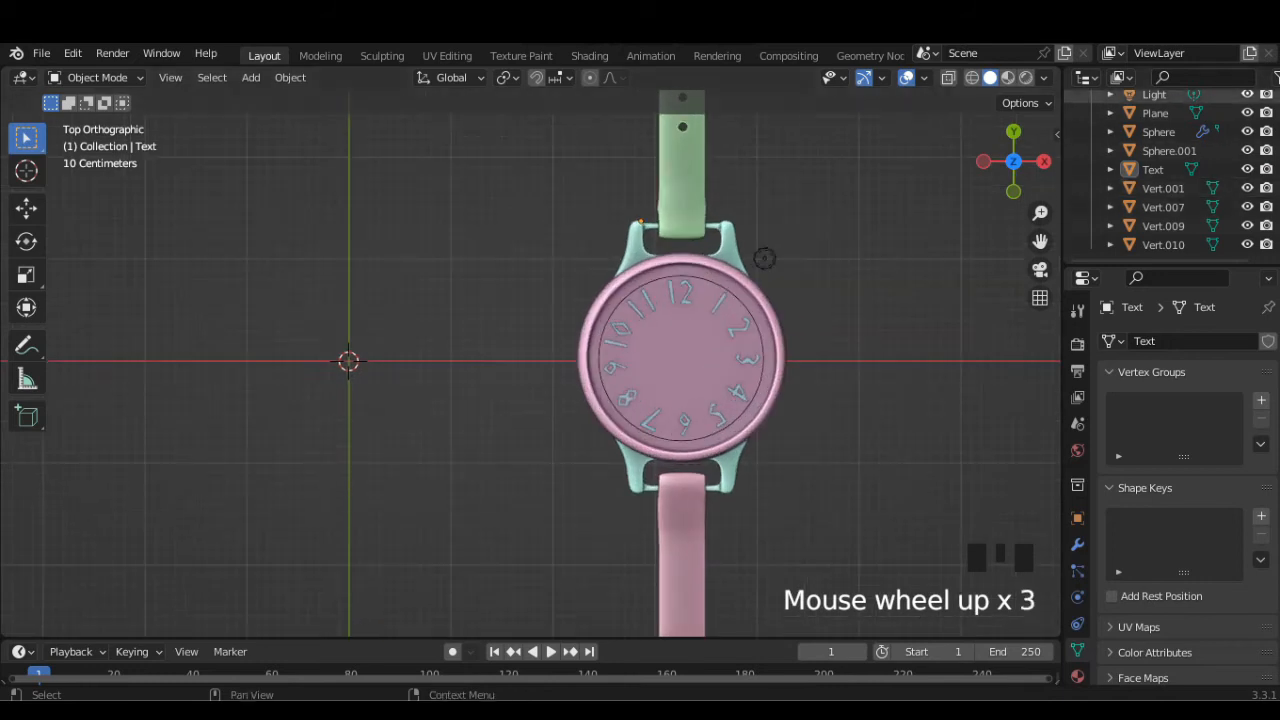
scroll(764, 258, "down", 1)
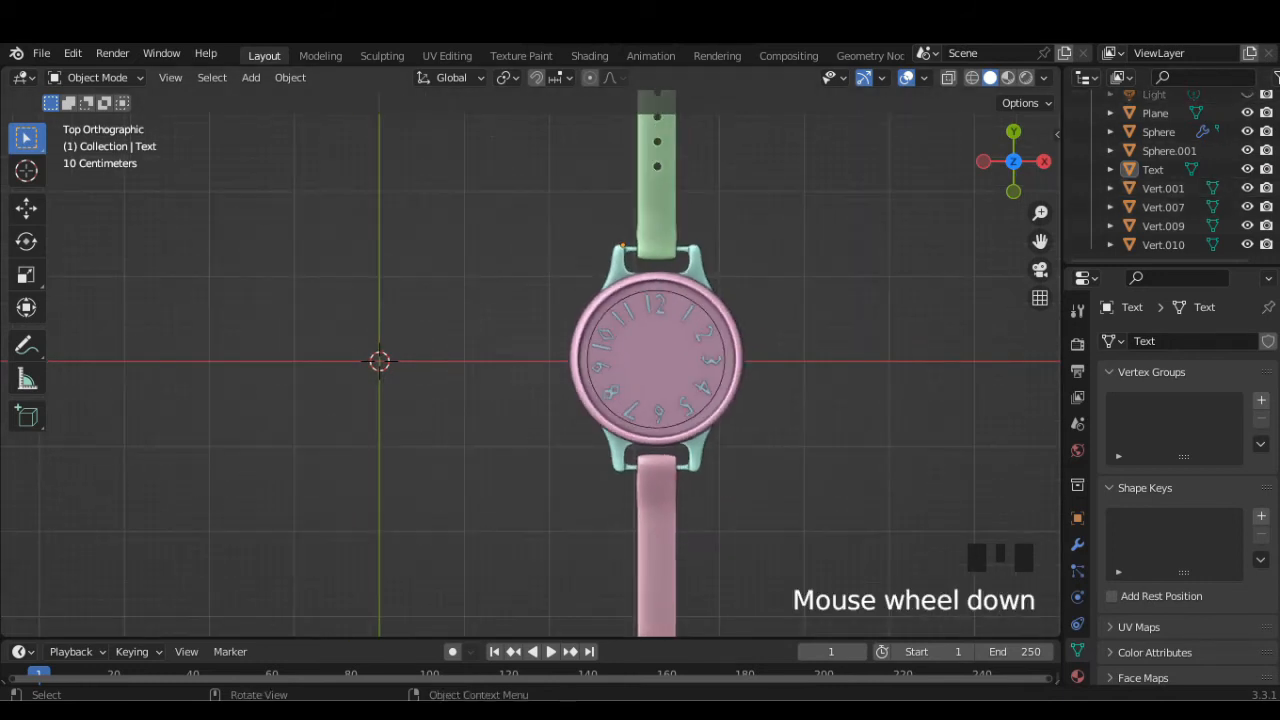
Scale the circle curve around the numbers by about 1.084 and convert it to a mesh
left_click(720, 358)
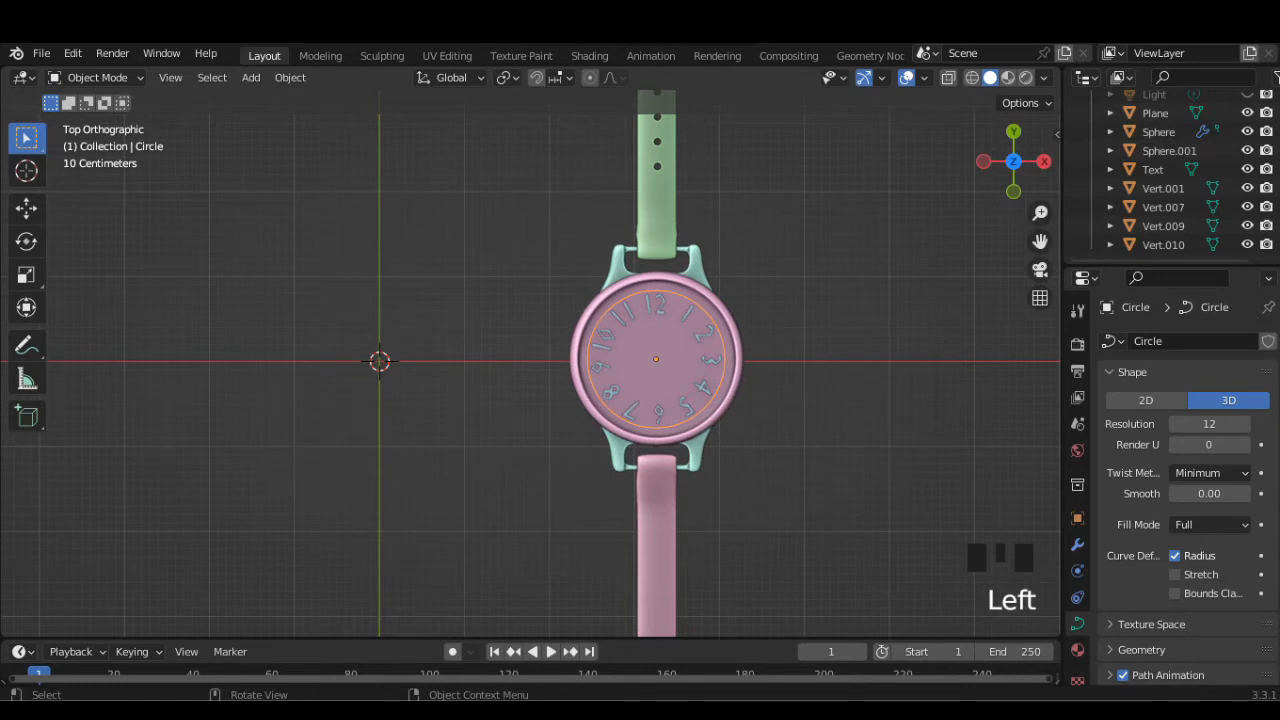
key("s")
left_click(766, 400)
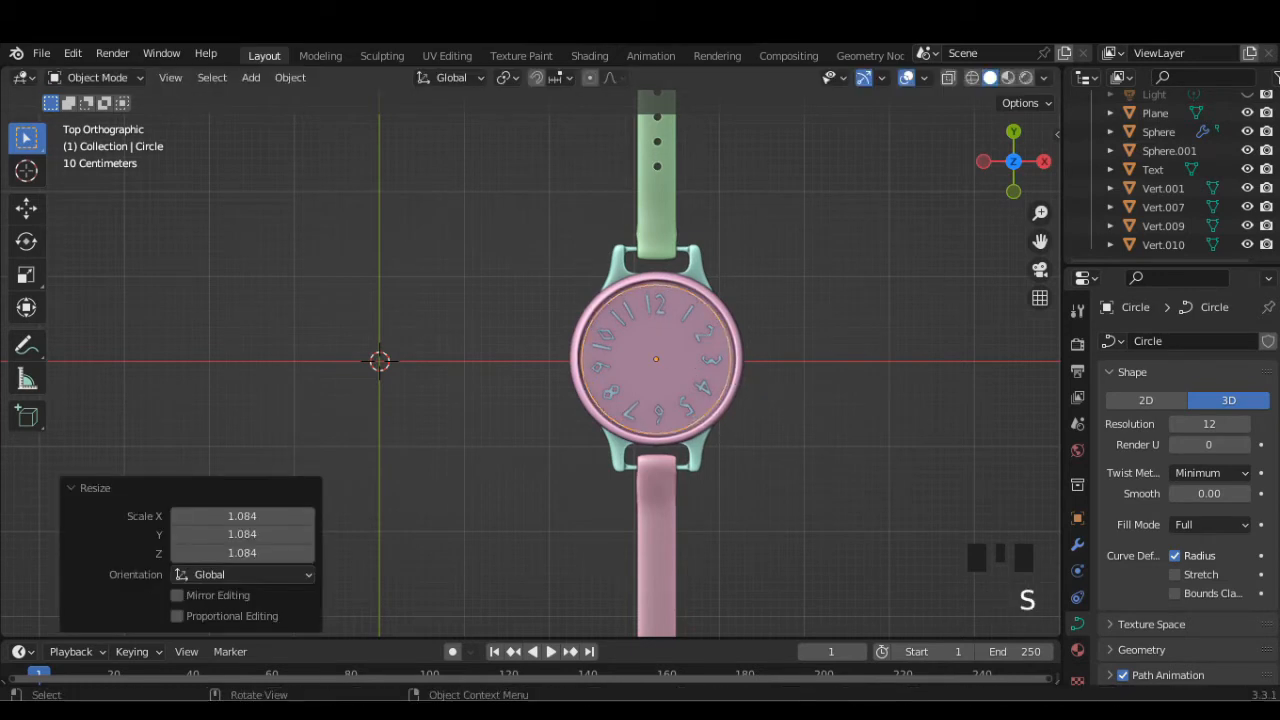
right_click(680, 354)
mouse_move(680, 354)
left_click(800, 374)
Select all of the circle's vertices and fill the ring with Grid Fill to form a disc
key("Tab")
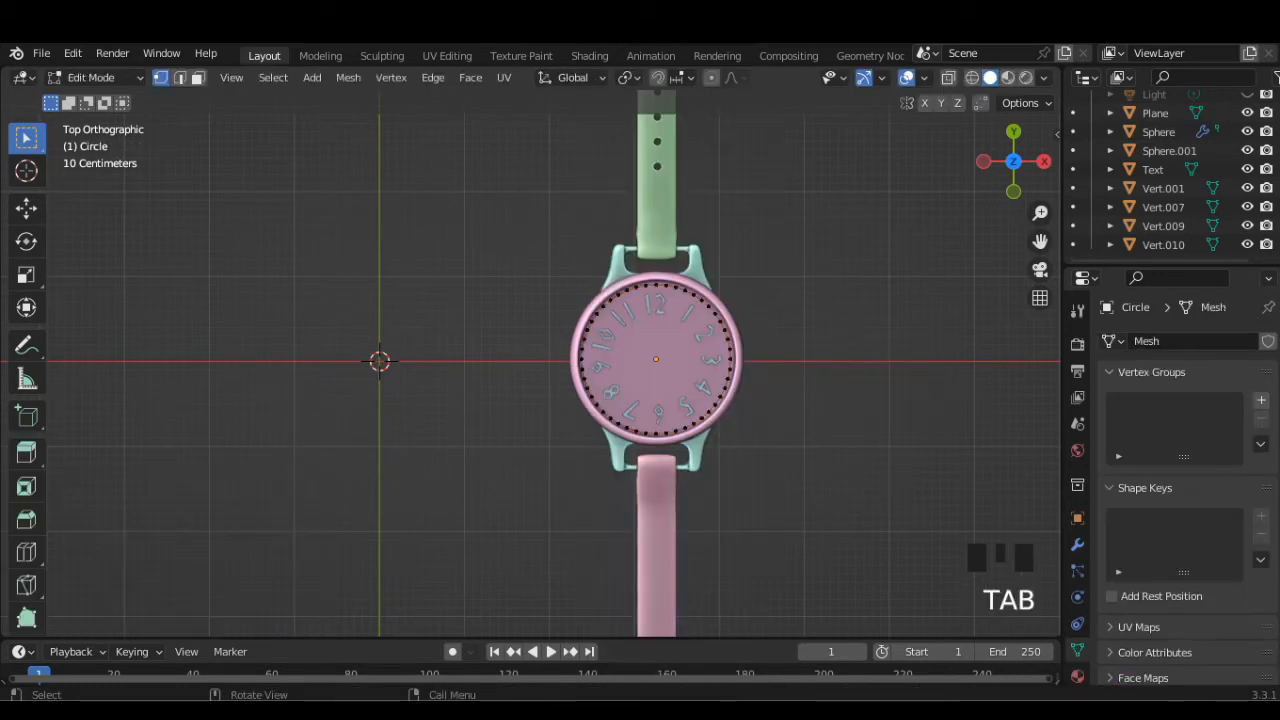
key("a")
left_click(470, 77)
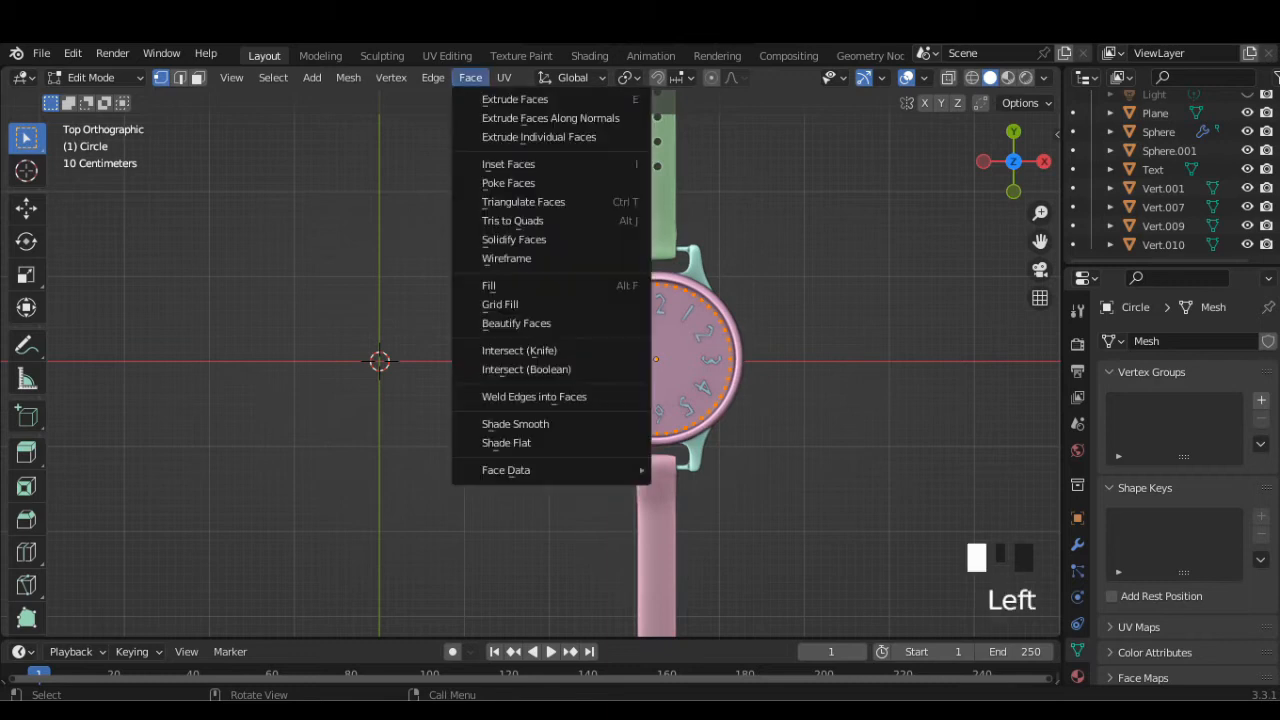
left_click(495, 301)
key("Tab")
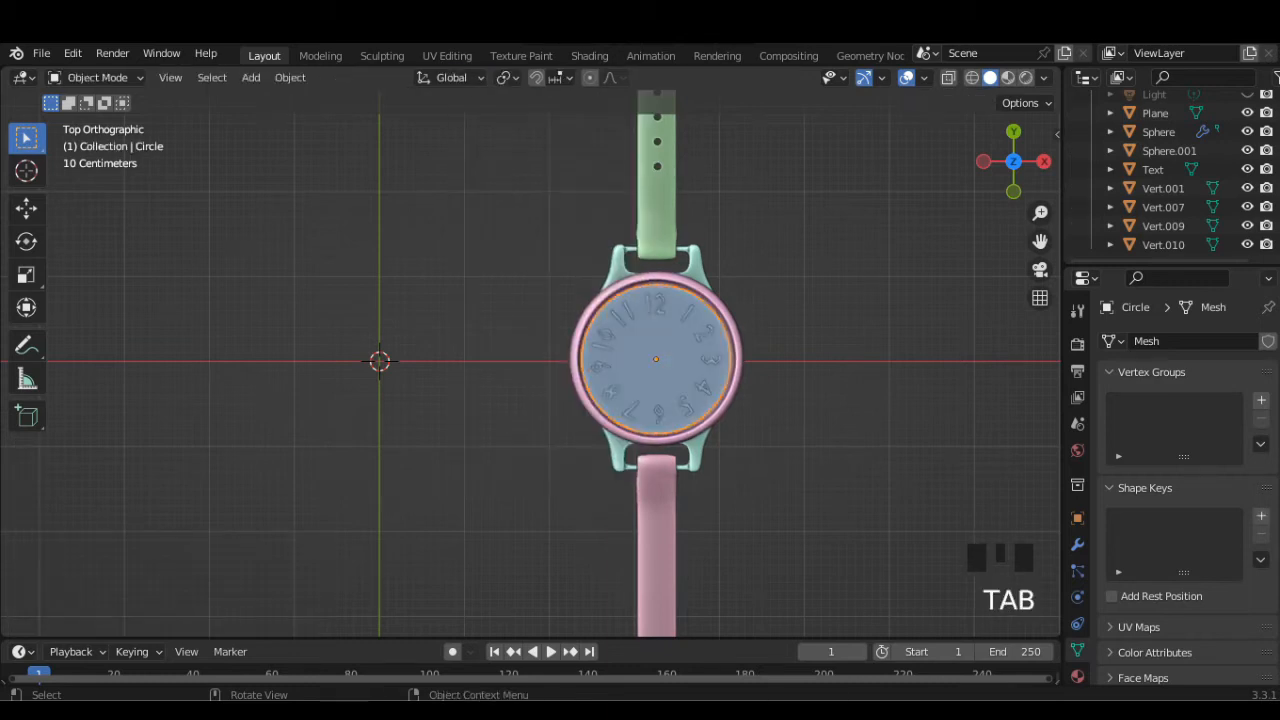
scroll(530, 362, "up", 1)
left_click(740, 385)
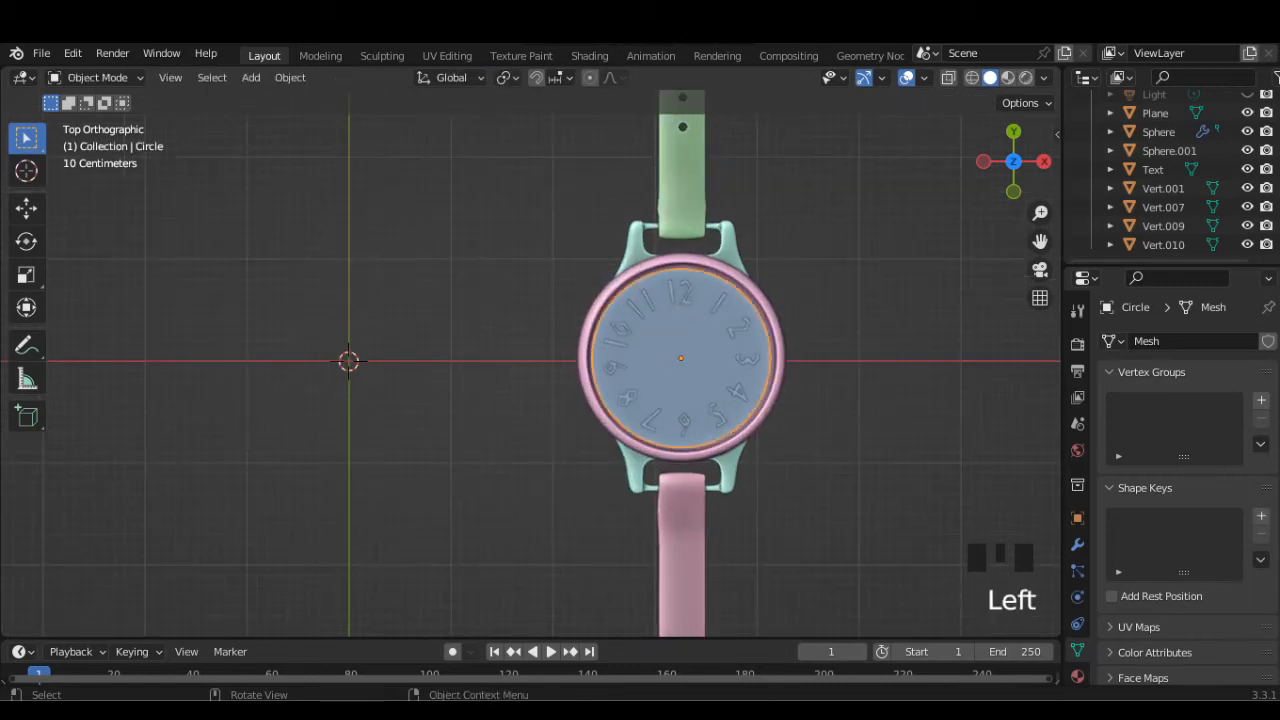
key("s")
left_click(851, 402)
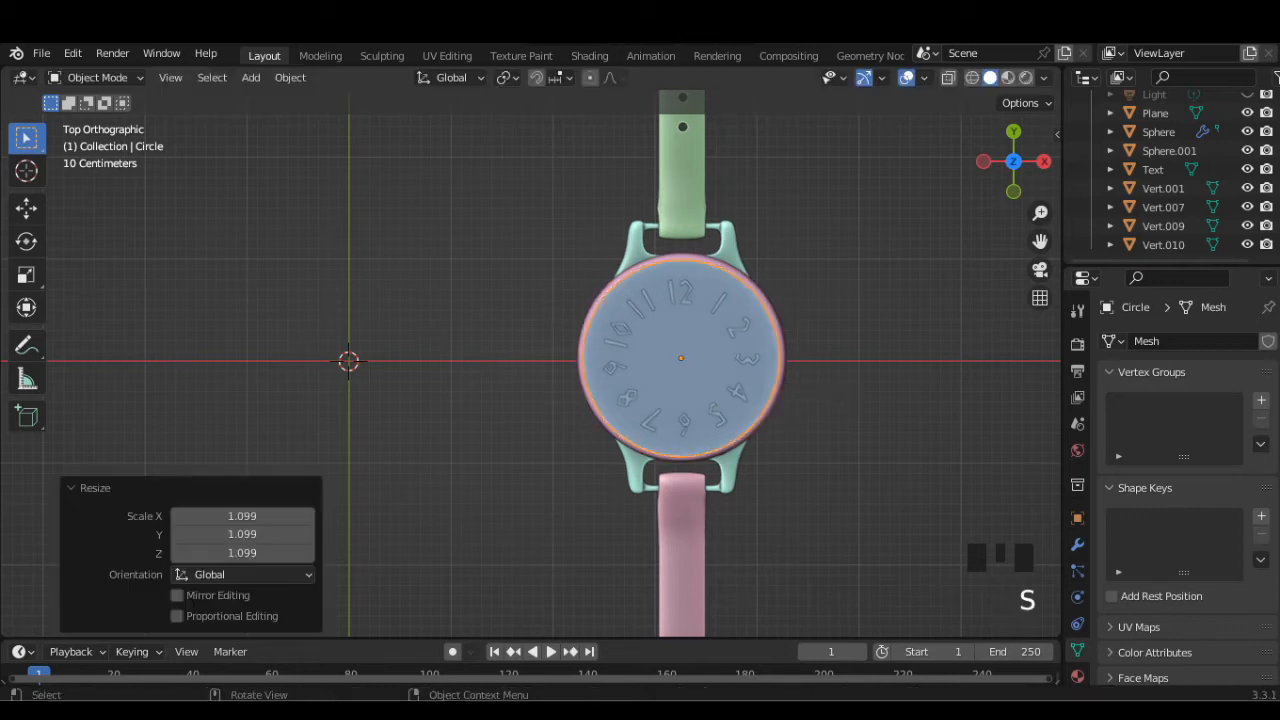
middle_click_drag(530, 362, 470, 250)
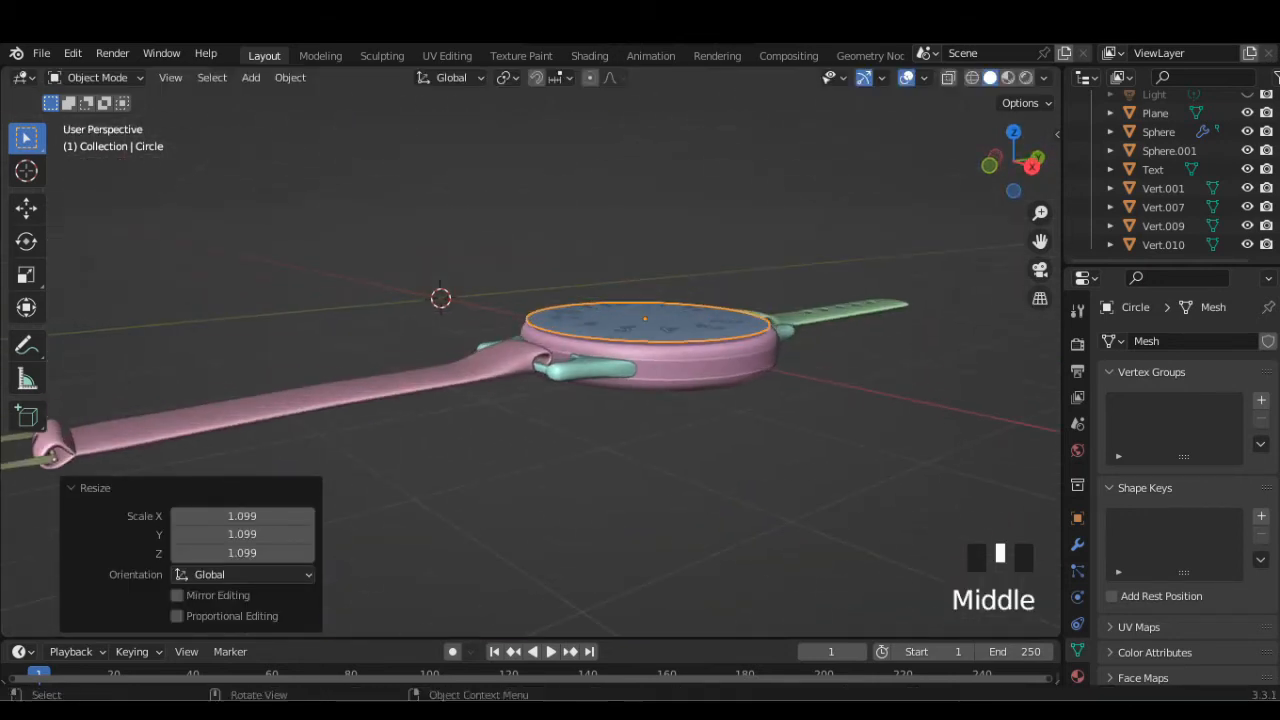
key("ctrl+z")
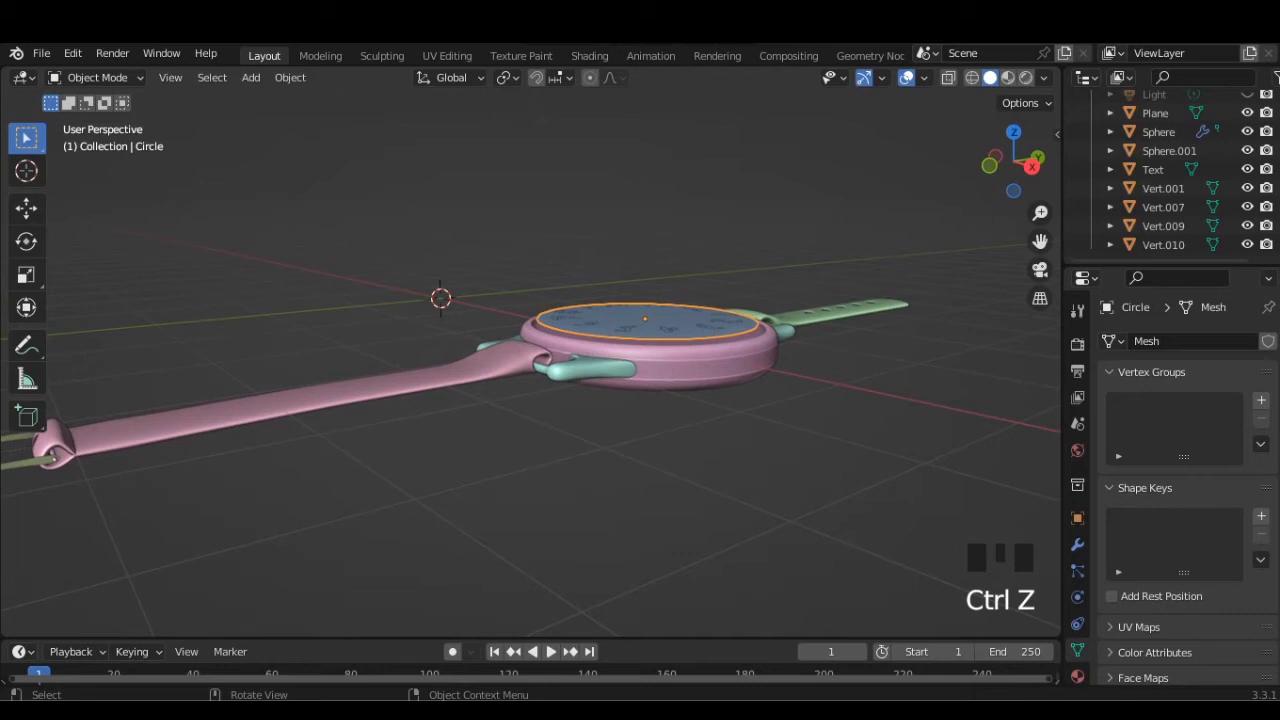
Lower the filled disc about 0.045 m along Z so it sits inside the watch rim
mouse_move(530, 360)
middle_mouse_down()
mouse_move(530, 410)
mouse_move(525, 345)
middle_mouse_up()
key("g")
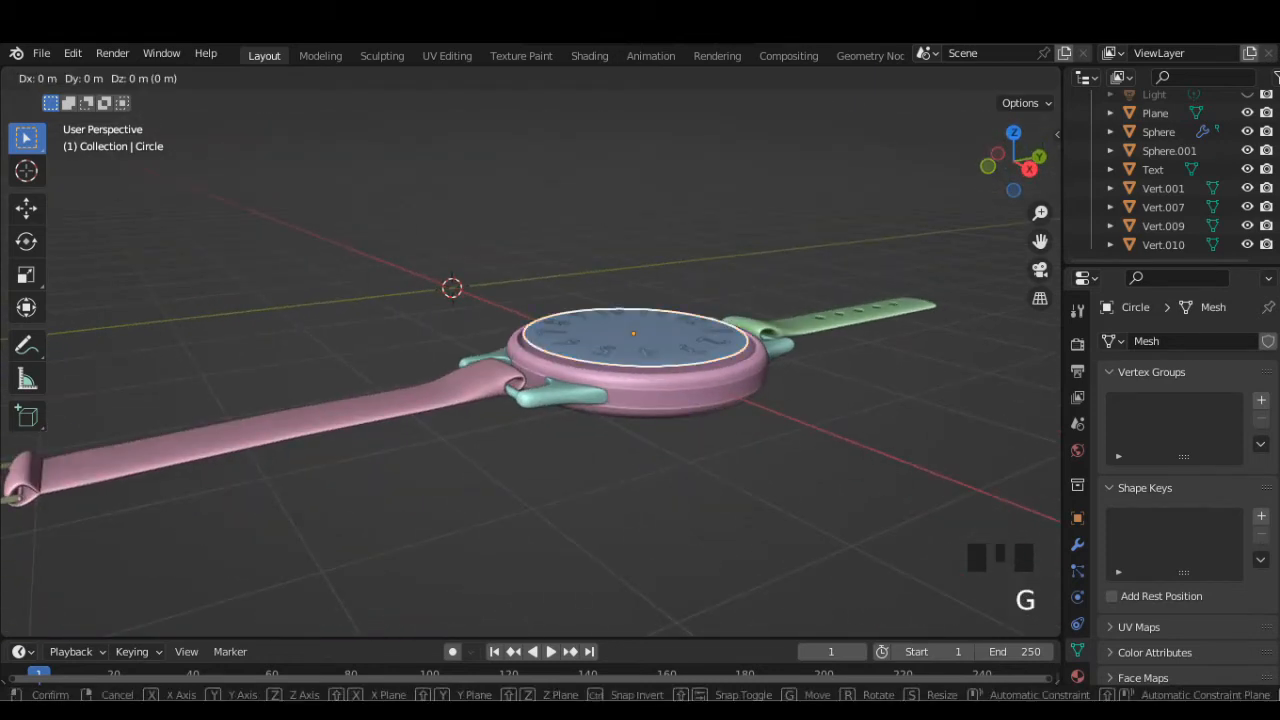
key("z")
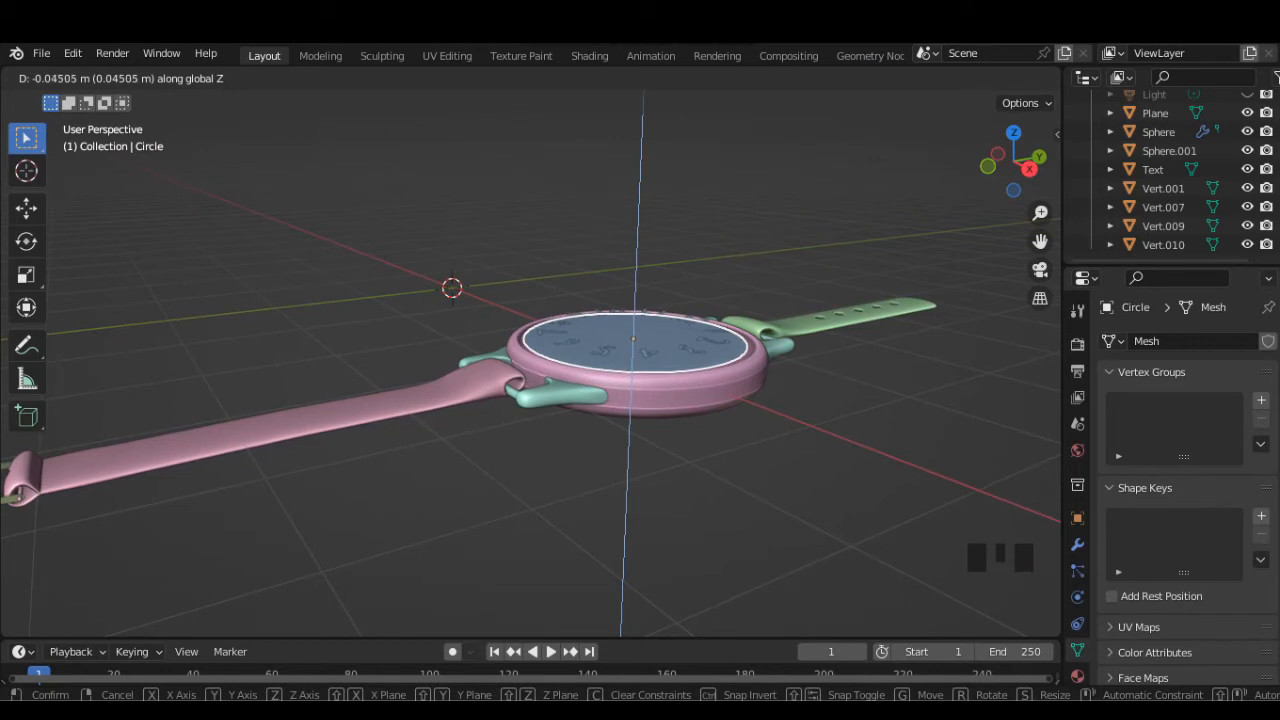
key("Return")
Scale the disc by about 1.05 so it reaches the inner edge of the watch rim
left_click(1014, 133)
left_click(850, 270)
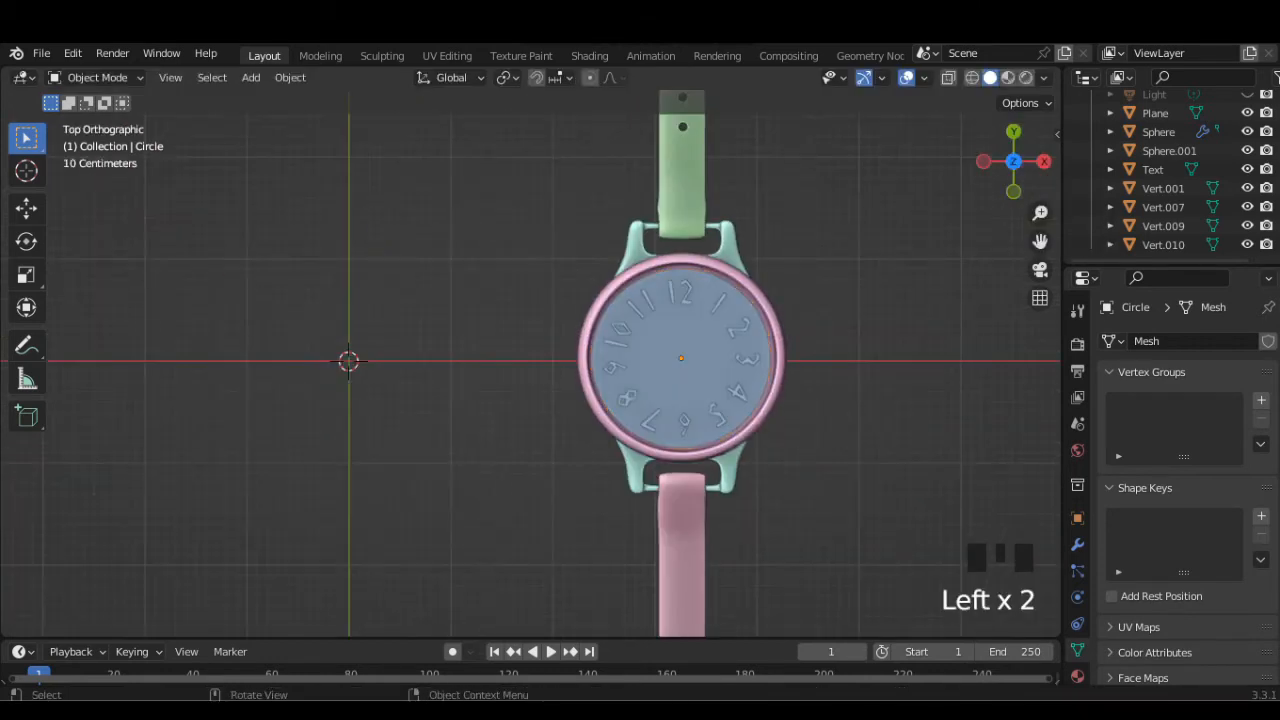
left_click(700, 345)
key("s")
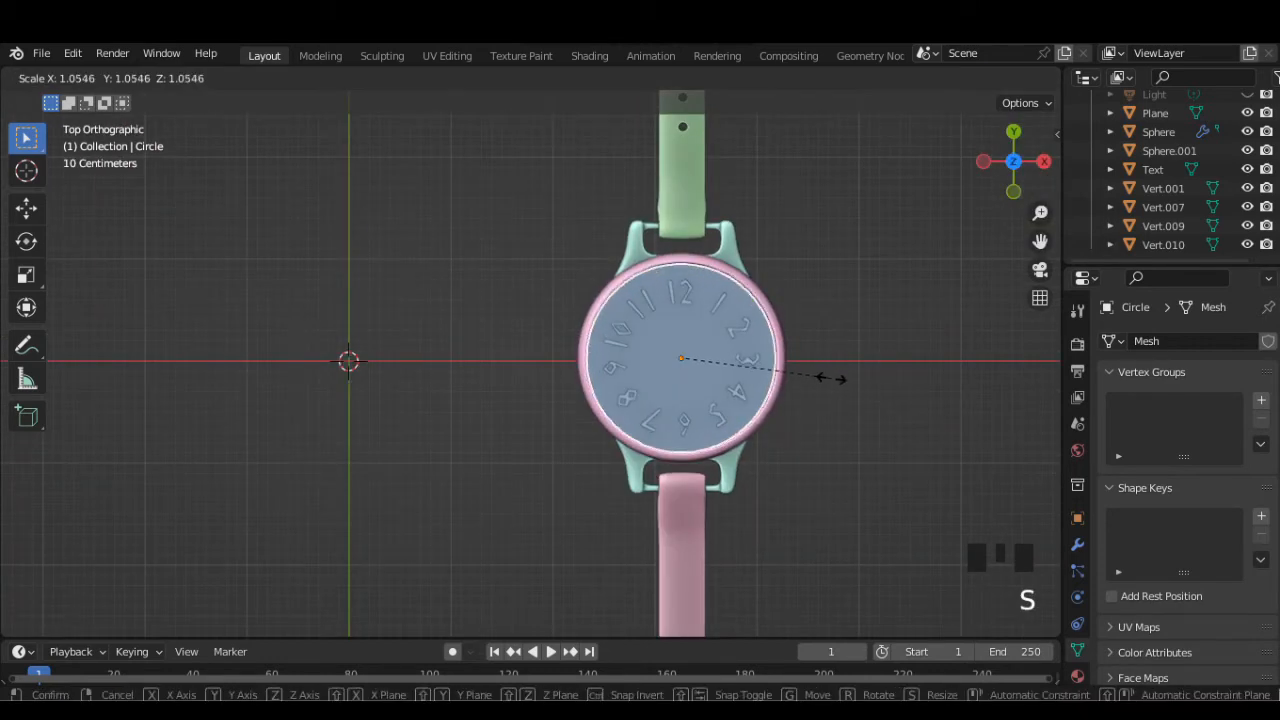
left_click(825, 376)
Lower the disc a further 0.007 m or so along Z below the numbers
middle_click_drag(780, 490, 665, 368)
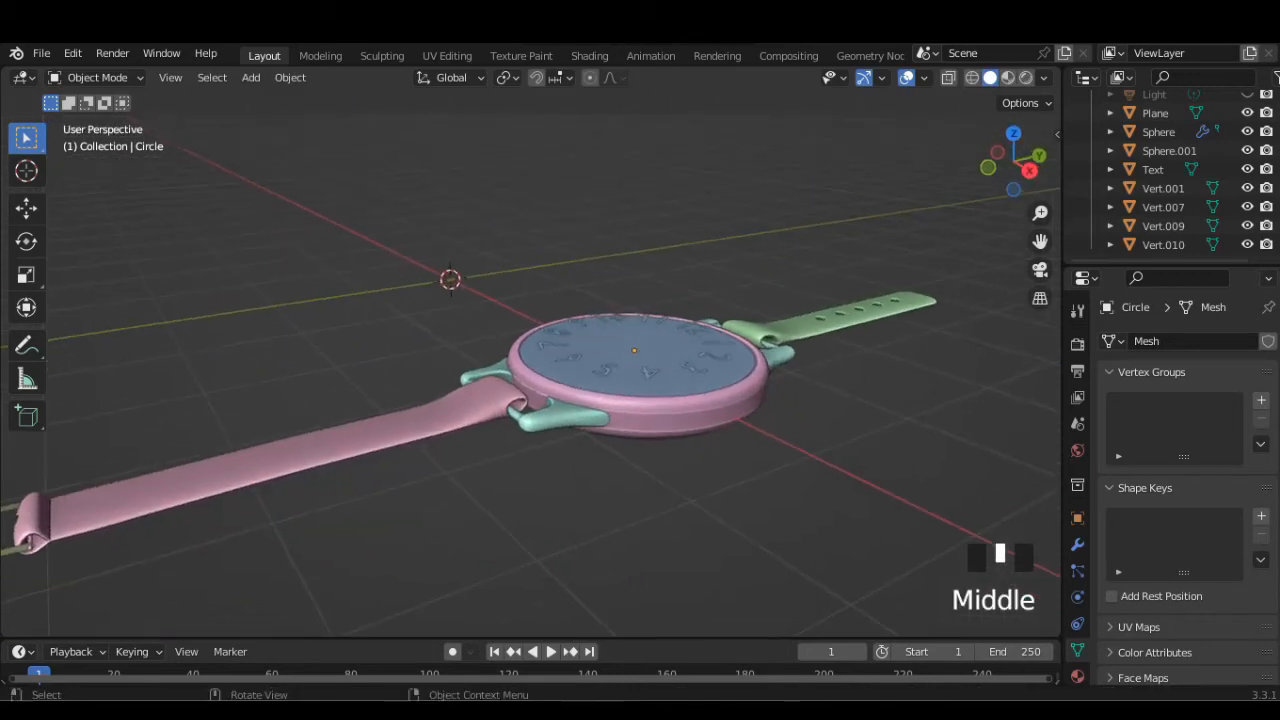
left_click(660, 365)
key("g")
key("z")
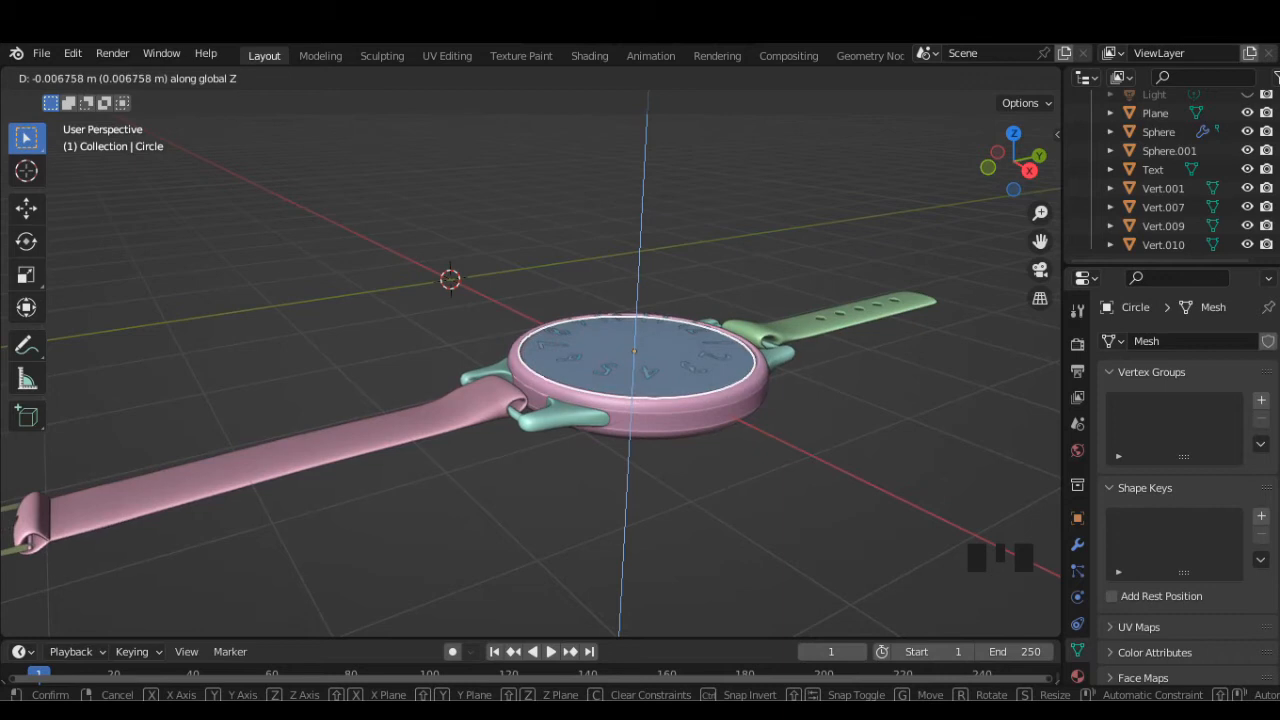
key("Return")
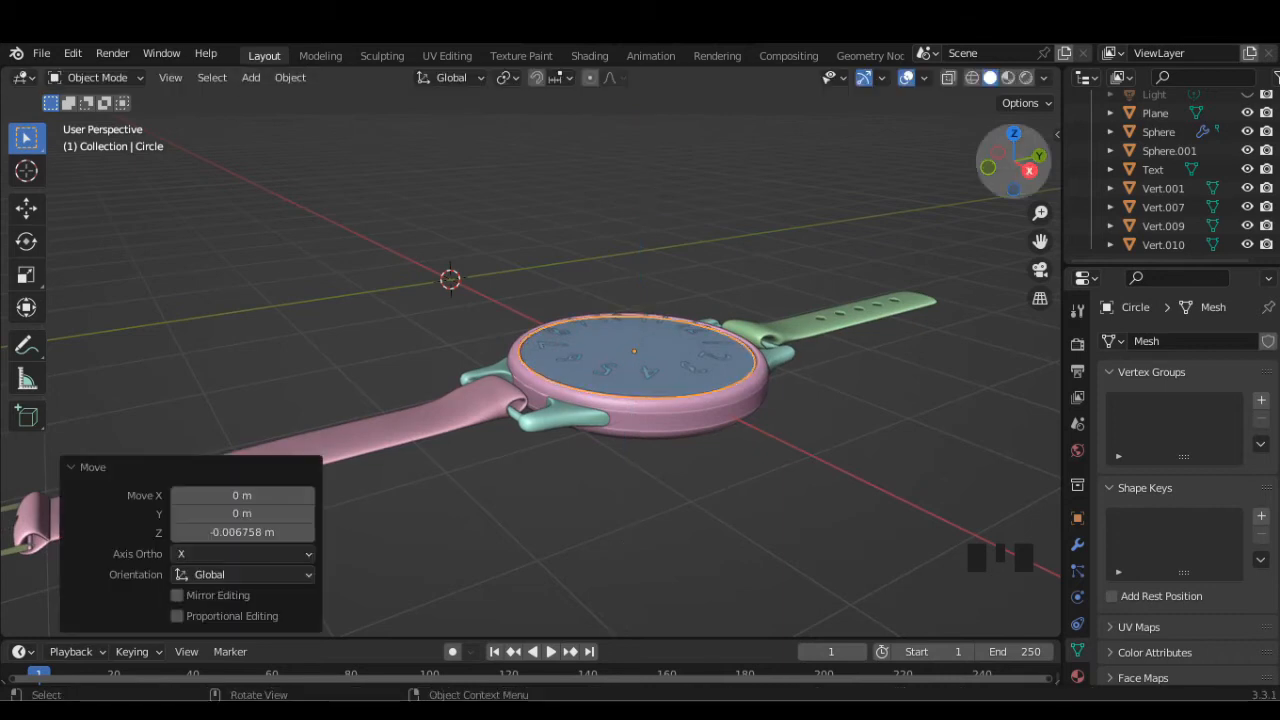
left_click(1013, 133)
left_click(739, 328)
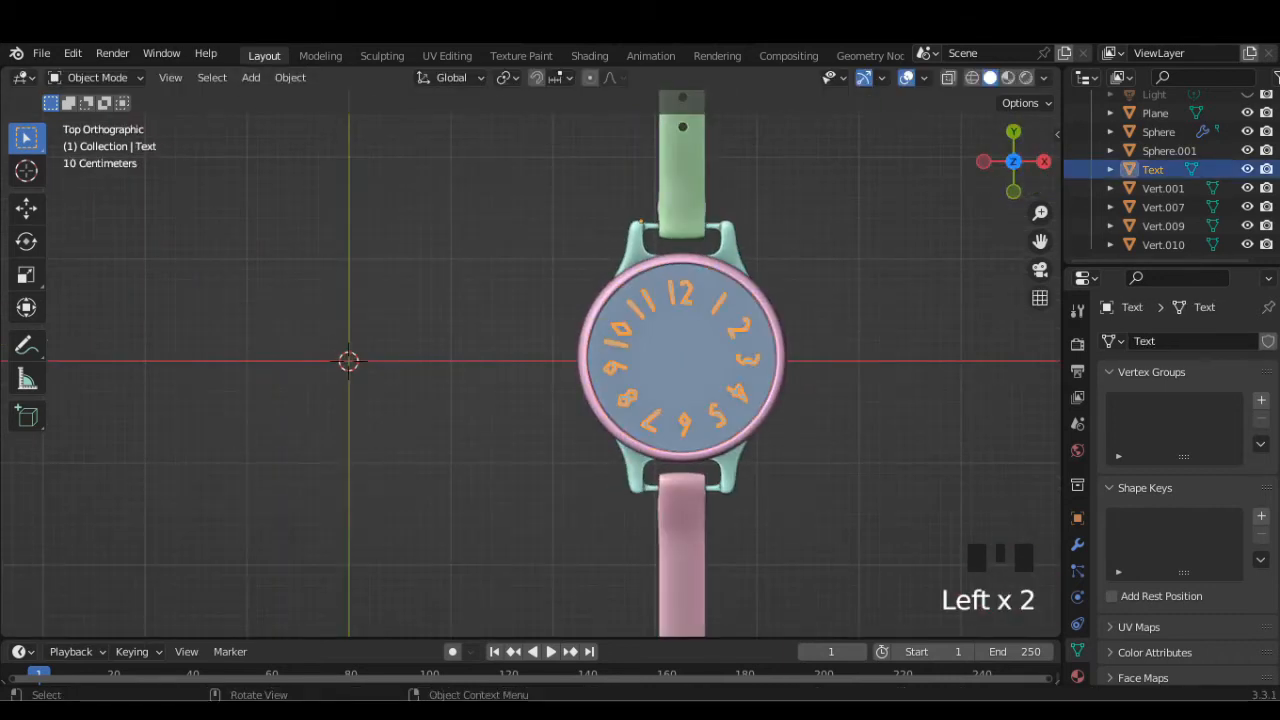
key("g")
left_click(739, 328)
scroll(739, 328, "down", 2)
left_click(840, 340)
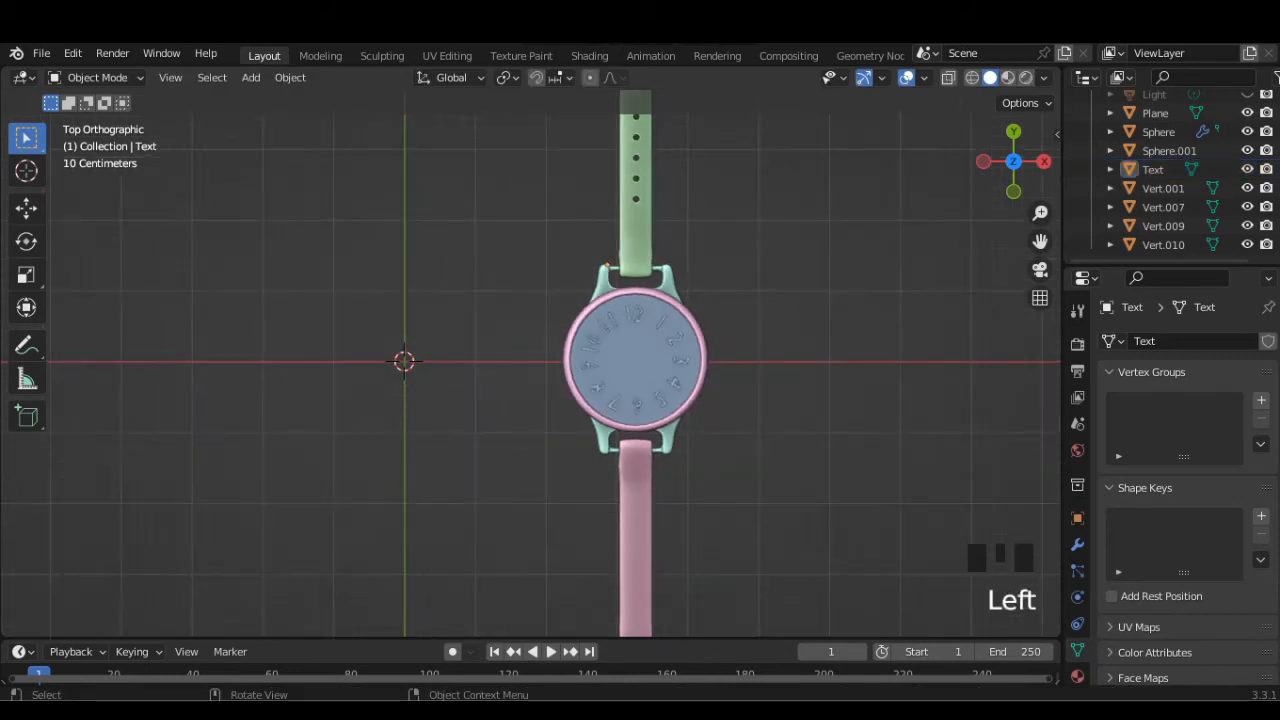
Scale the number mesh by about 1.06 and move it about 0.09 m along Y to recentre it on the disc
scroll(840, 340, "up", 4)
left_click(843, 358)
key("s")
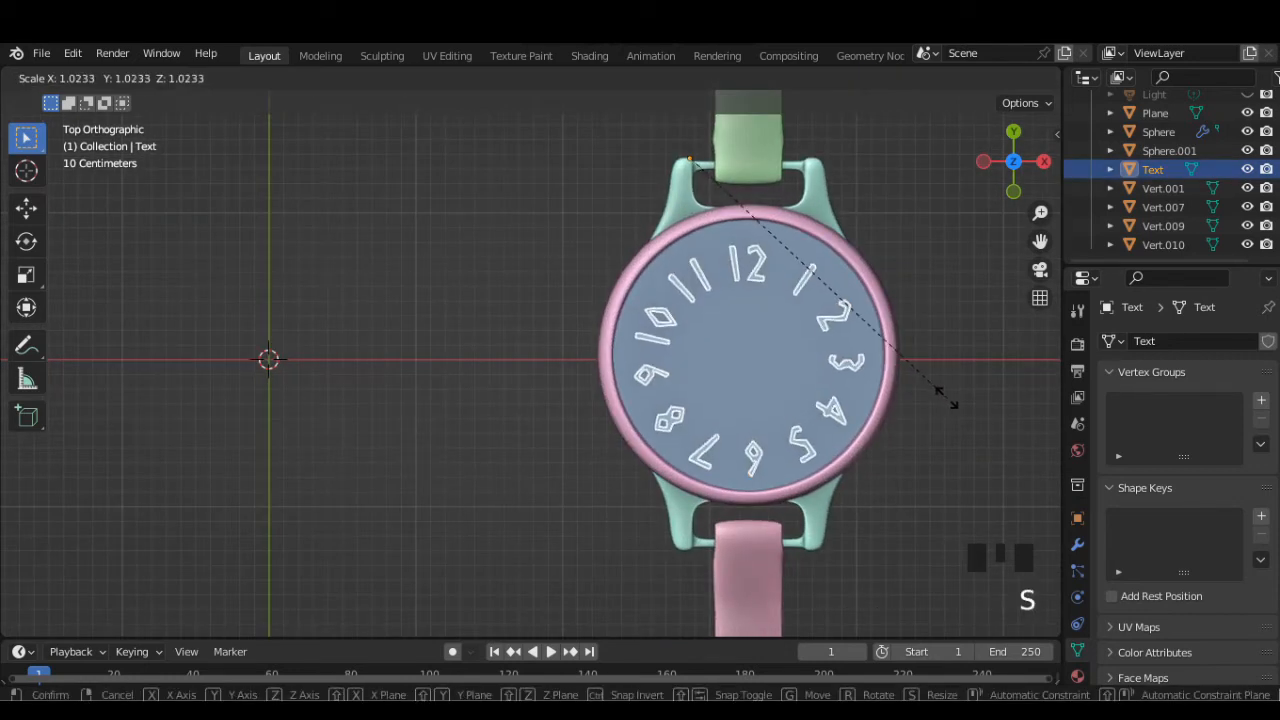
left_click(934, 384)
key("g")
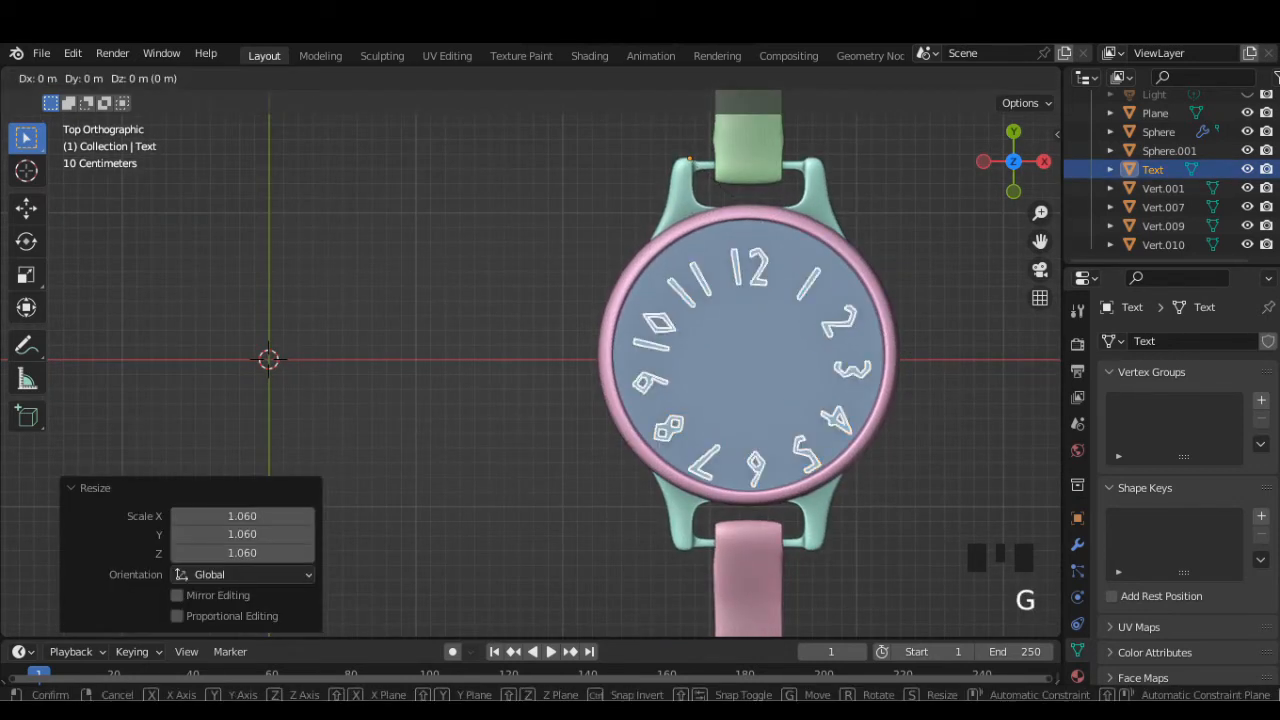
key("y")
left_click(934, 371)
scroll(934, 371, "down", 2)
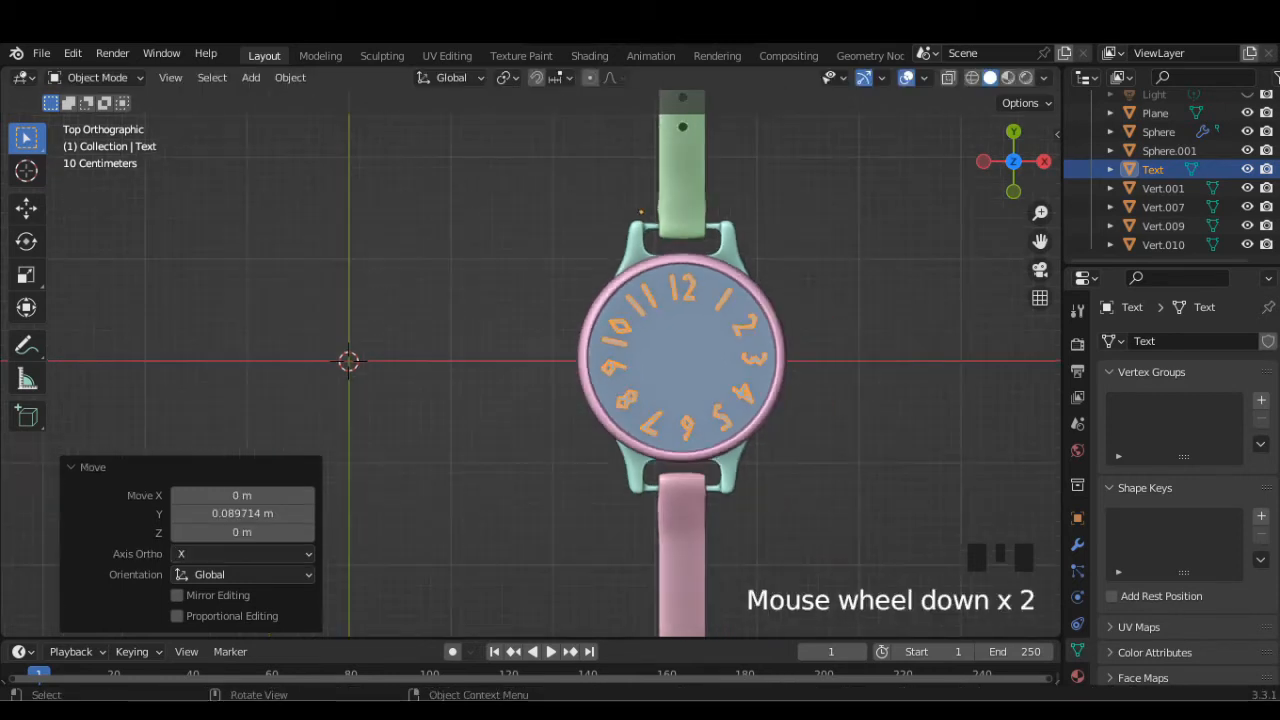
left_click(934, 371)
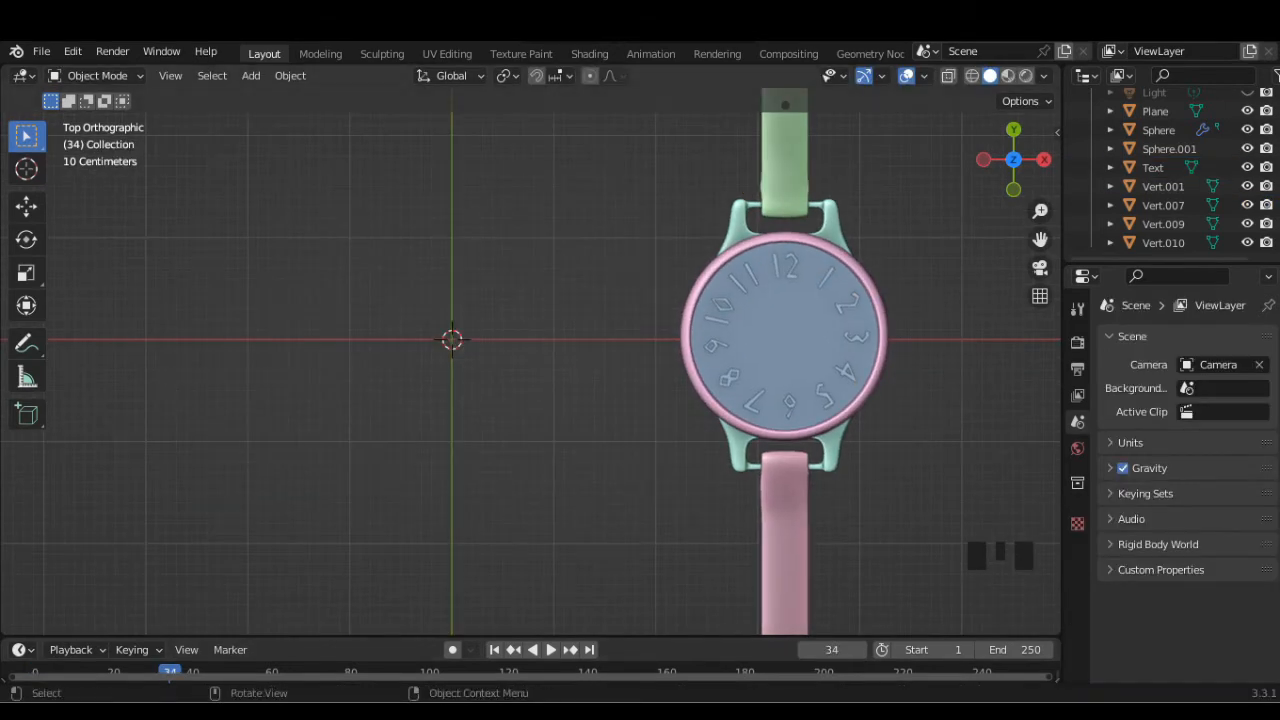
Add a plane at the origin and scale it down to about 0.07 of its size
left_click(250, 75)
mouse_move(290, 97)
left_click(420, 97)
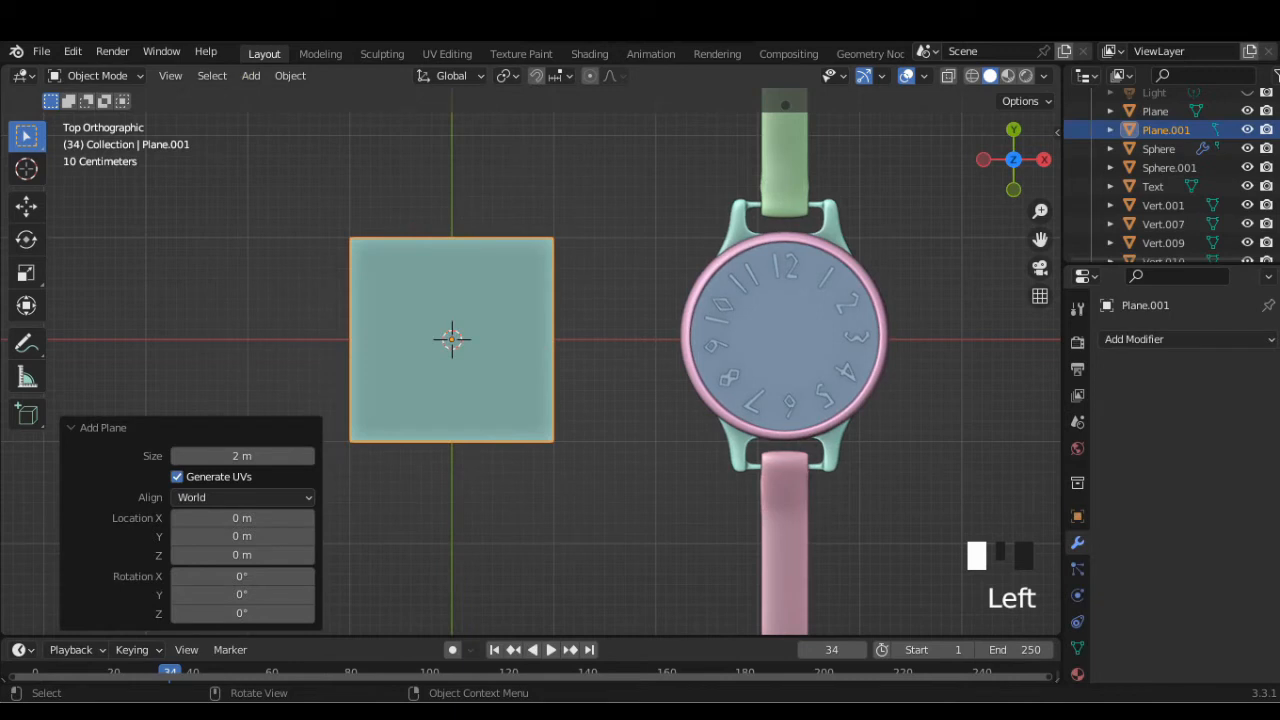
key("s")
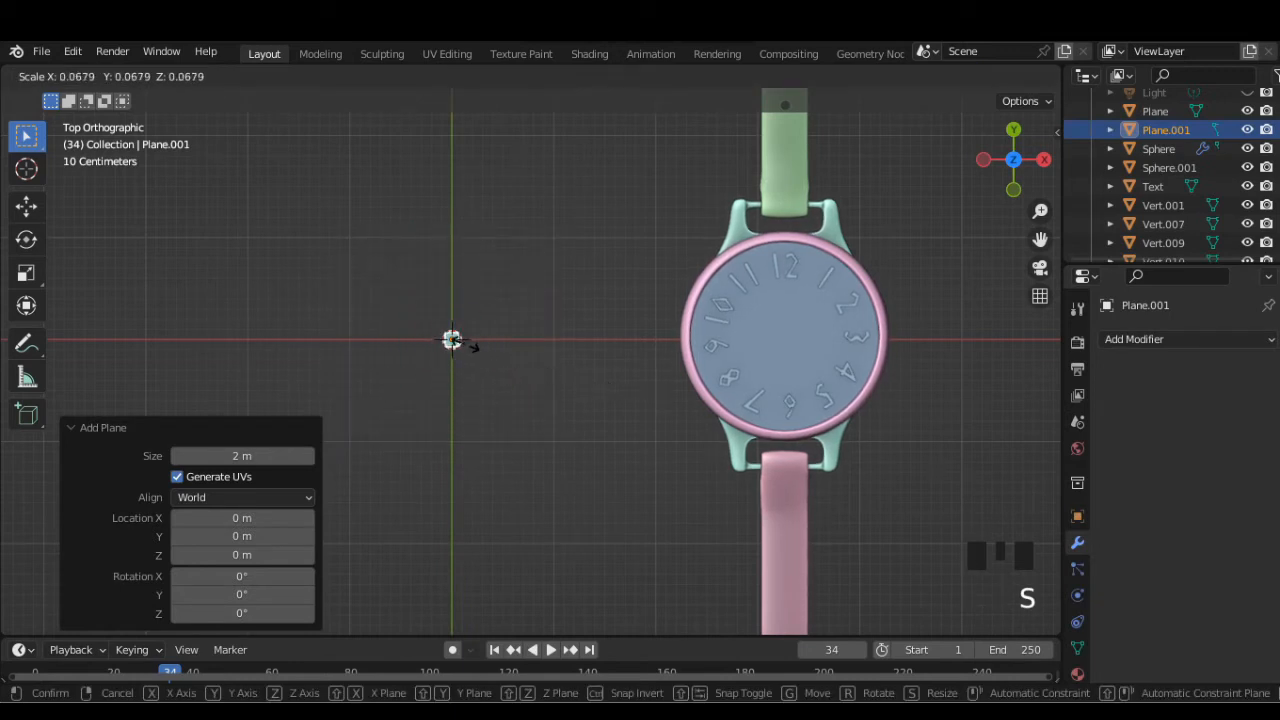
left_click(472, 347)
Move the small plane about 0.57 m along X and 0.11 m along Y, and scale it by about 0.61
key("g")
left_click(530, 335)
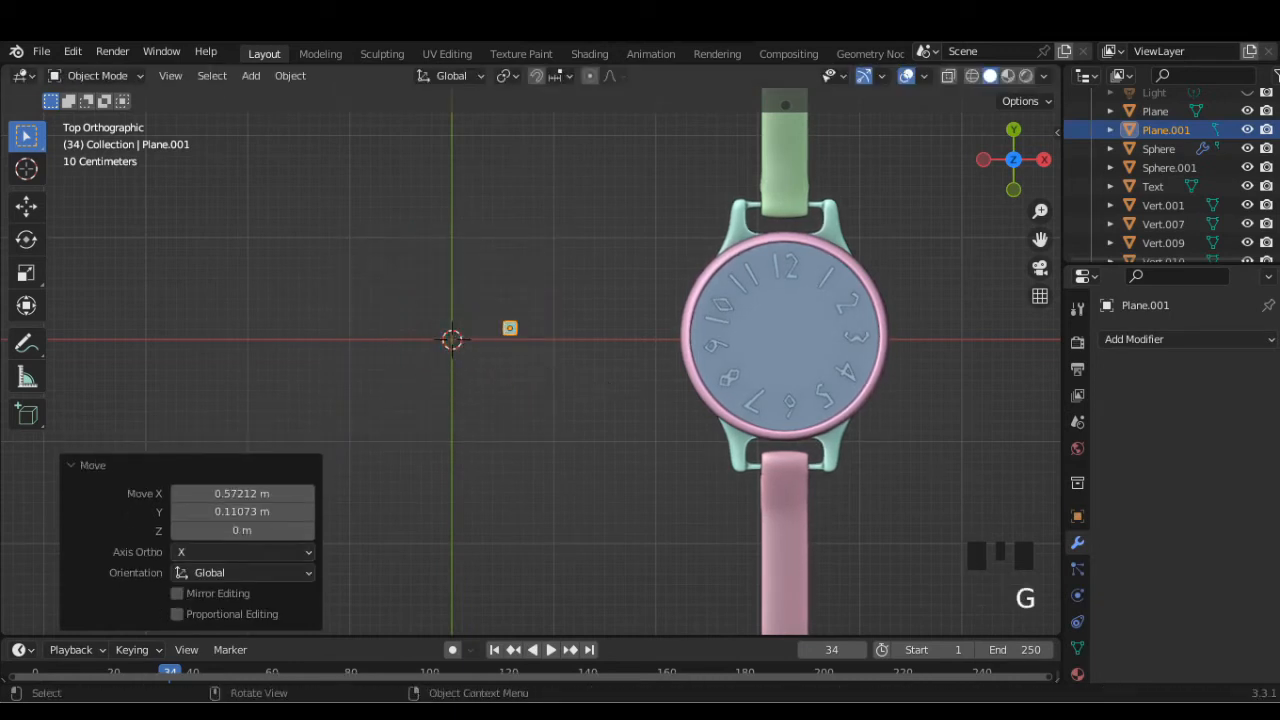
key("s")
left_click(586, 369)
Stretch the small plane along Y into a long strip, scaling it by about 9.29 and again by about 2.18
scroll(586, 369, "up", 2)
middle_click_drag(586, 369, 602, 454, "shift")
scroll(602, 454, "up", 2)
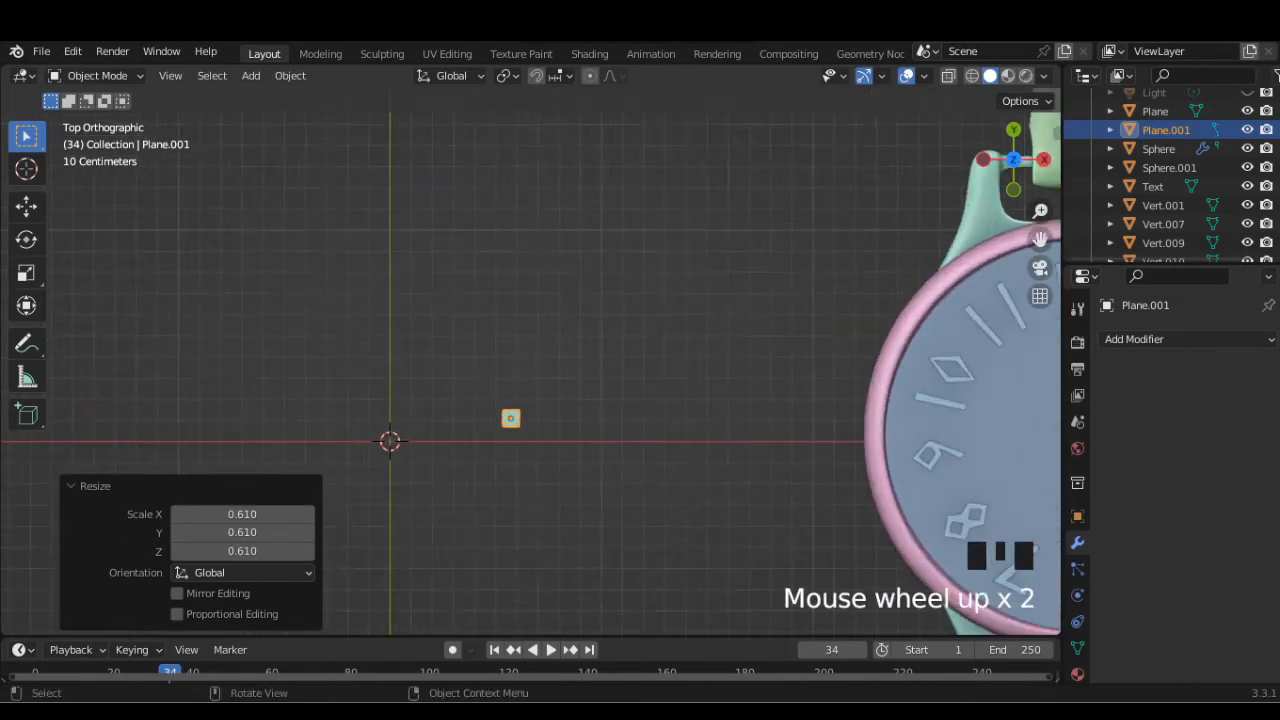
scroll(530, 360, "up", 1)
scroll(530, 360, "down", 3)
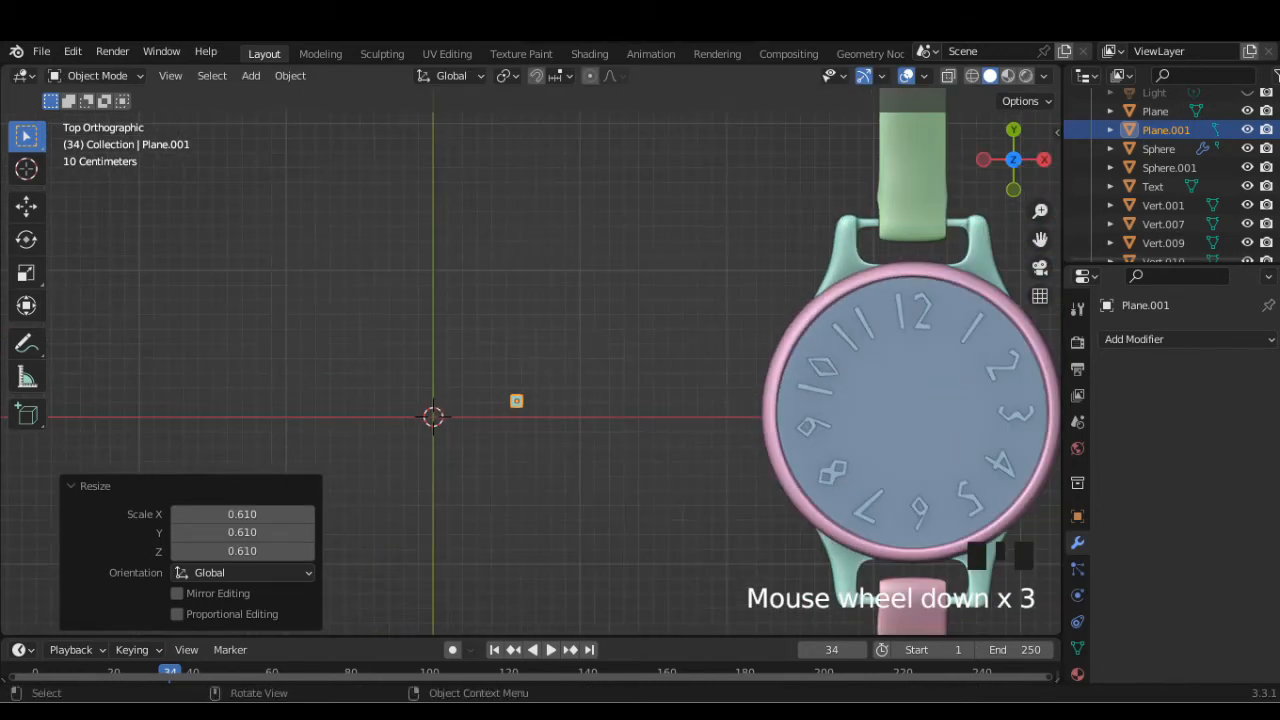
key("Tab")
key("Tab")
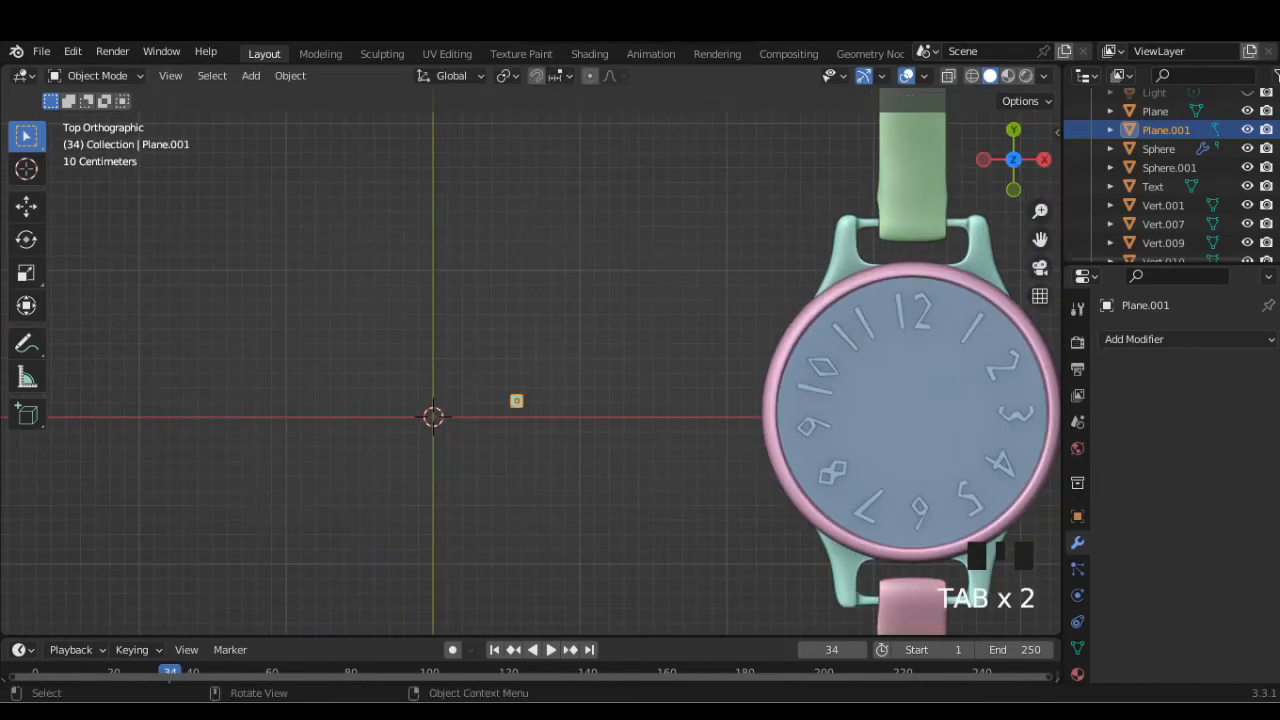
key("s")
key("y")
left_click(885, 415)
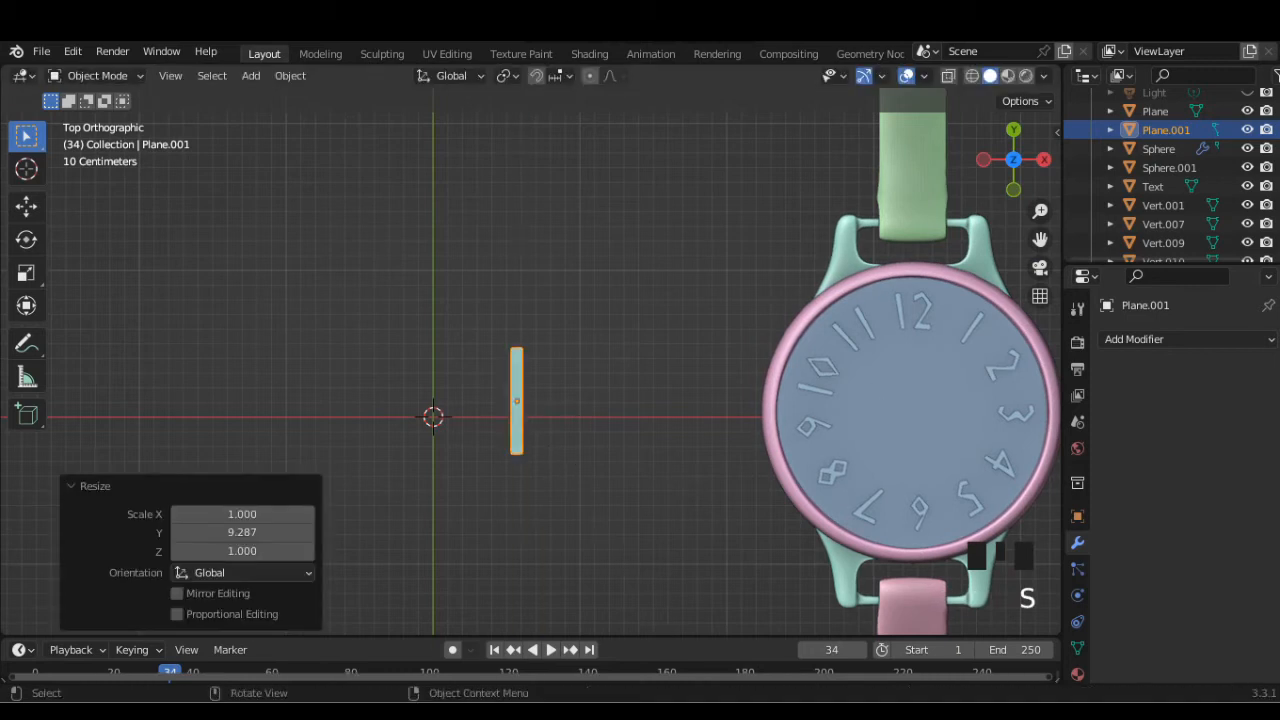
key("s")
key("y")
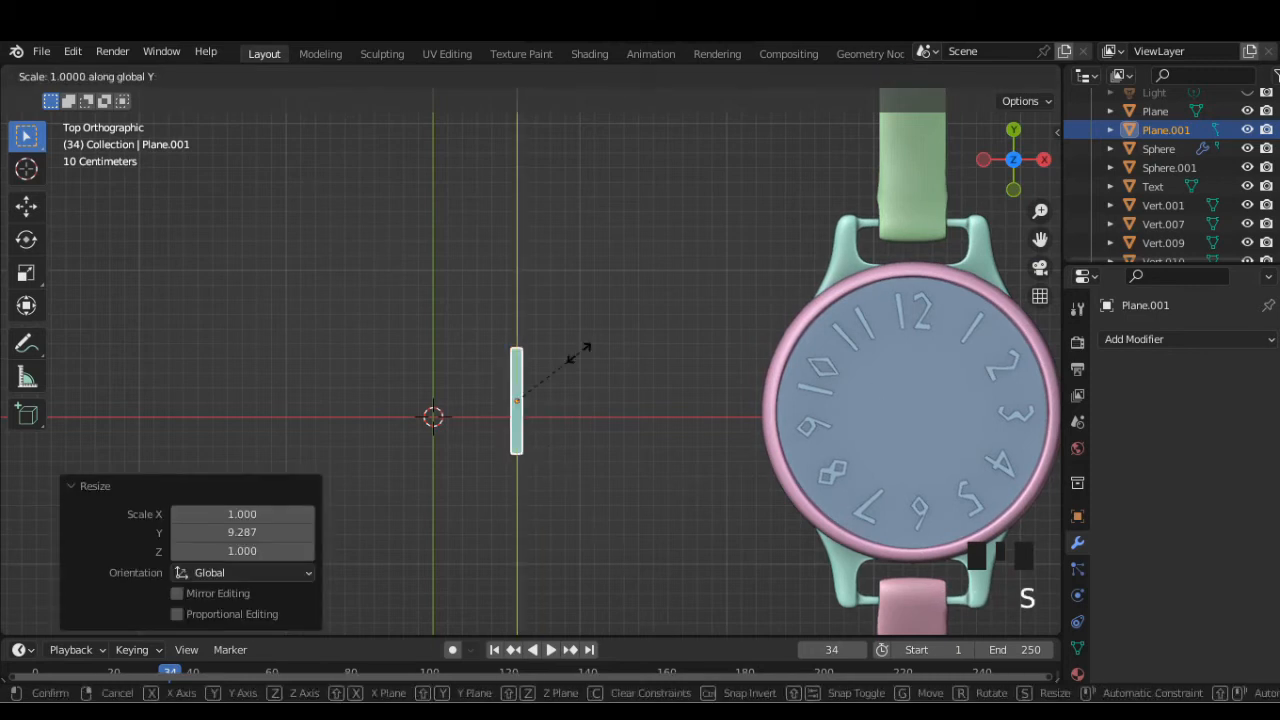
left_click(640, 517)
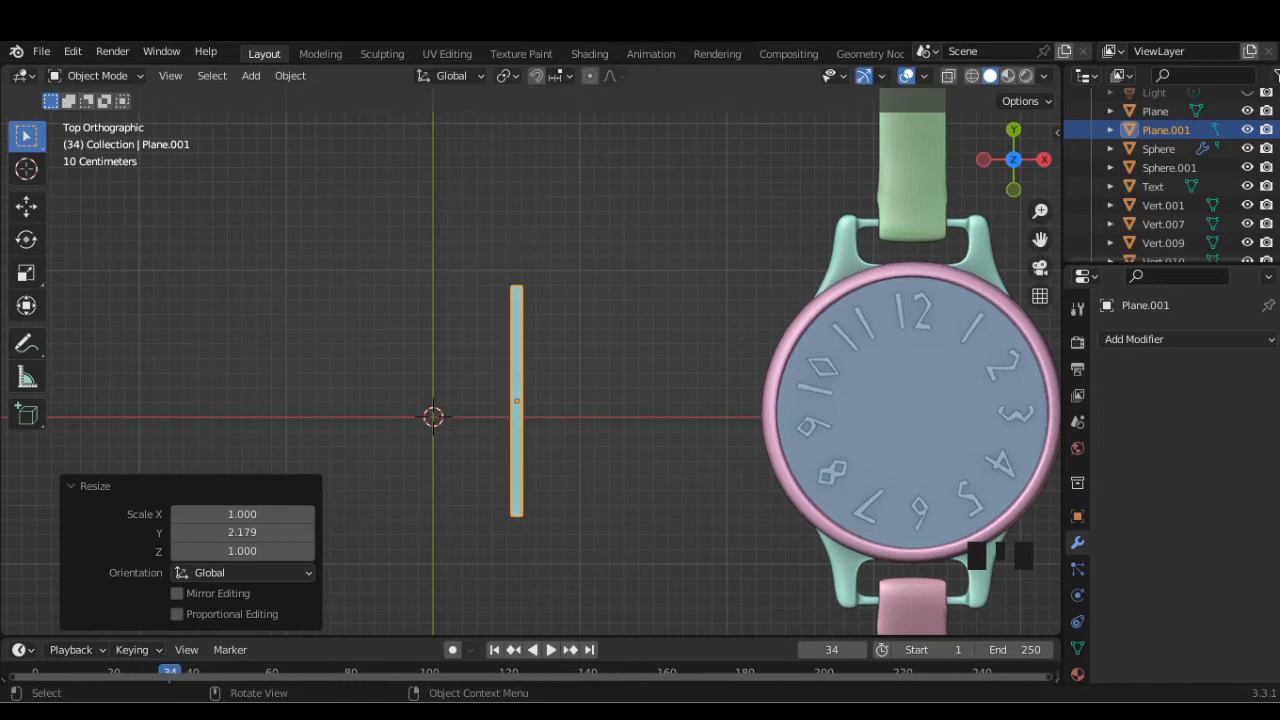
Extrude the strip's lower end vertices along Y by about -0.03 m, and again by about -0.1 m
key("Tab")
left_click(516, 288)
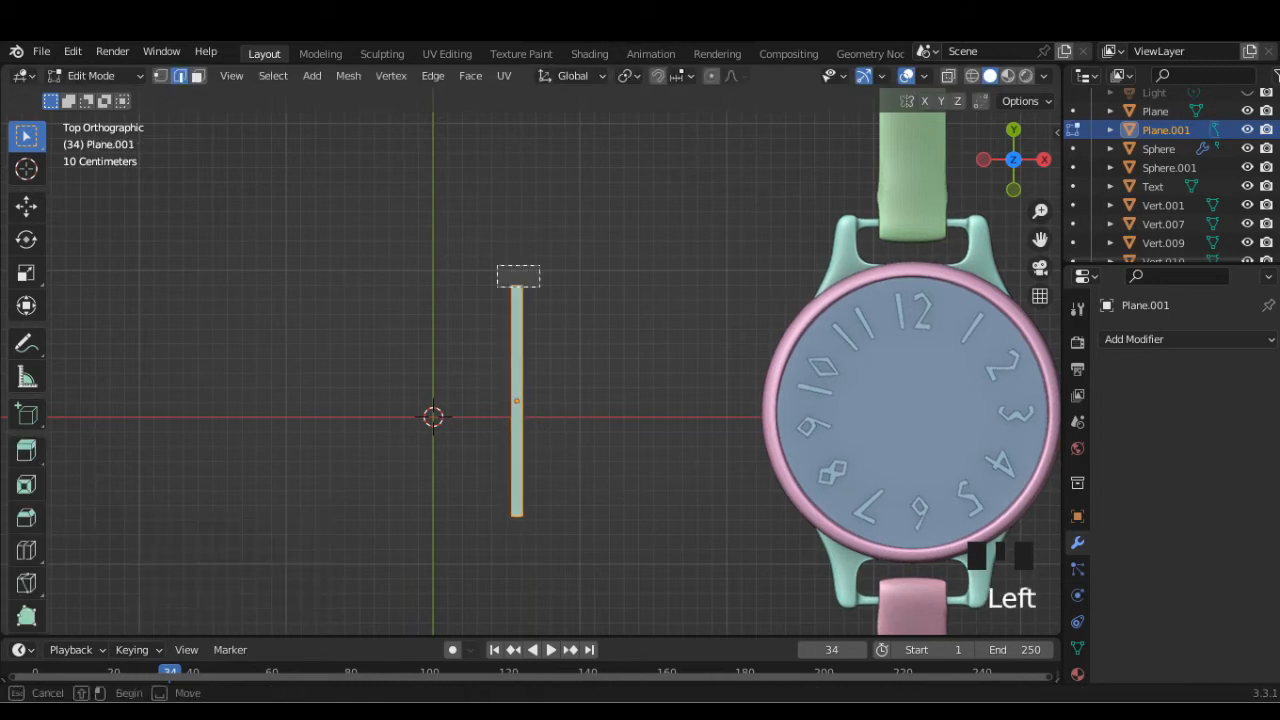
left_click(160, 75)
left_click_drag(487, 491, 514, 516)
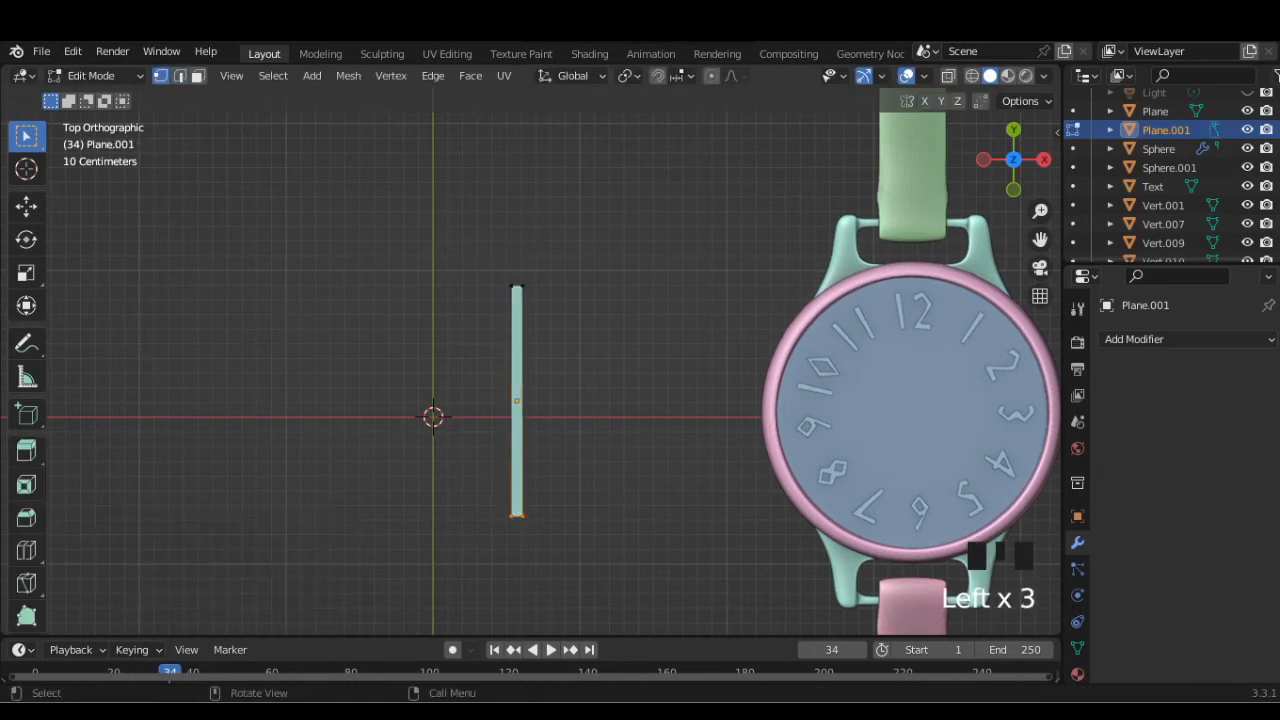
key("e")
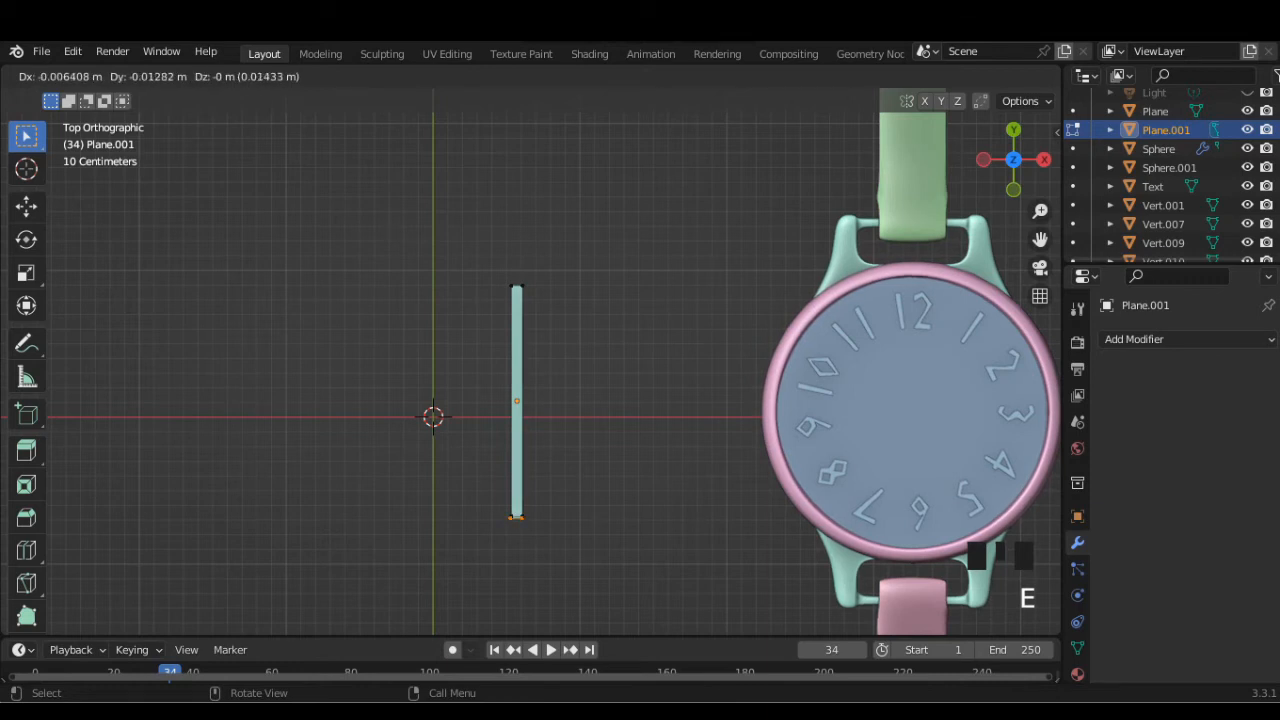
key("y")
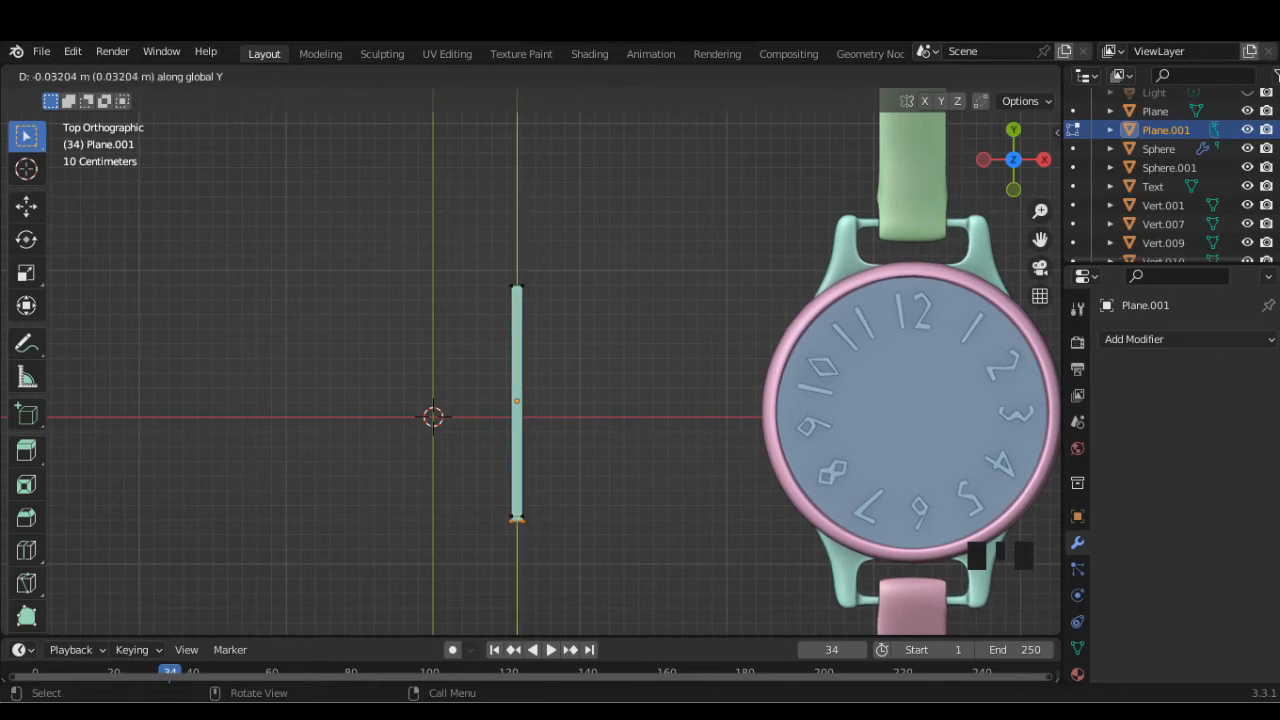
left_click(516, 520)
key("e")
key("y")
left_click(516, 534)
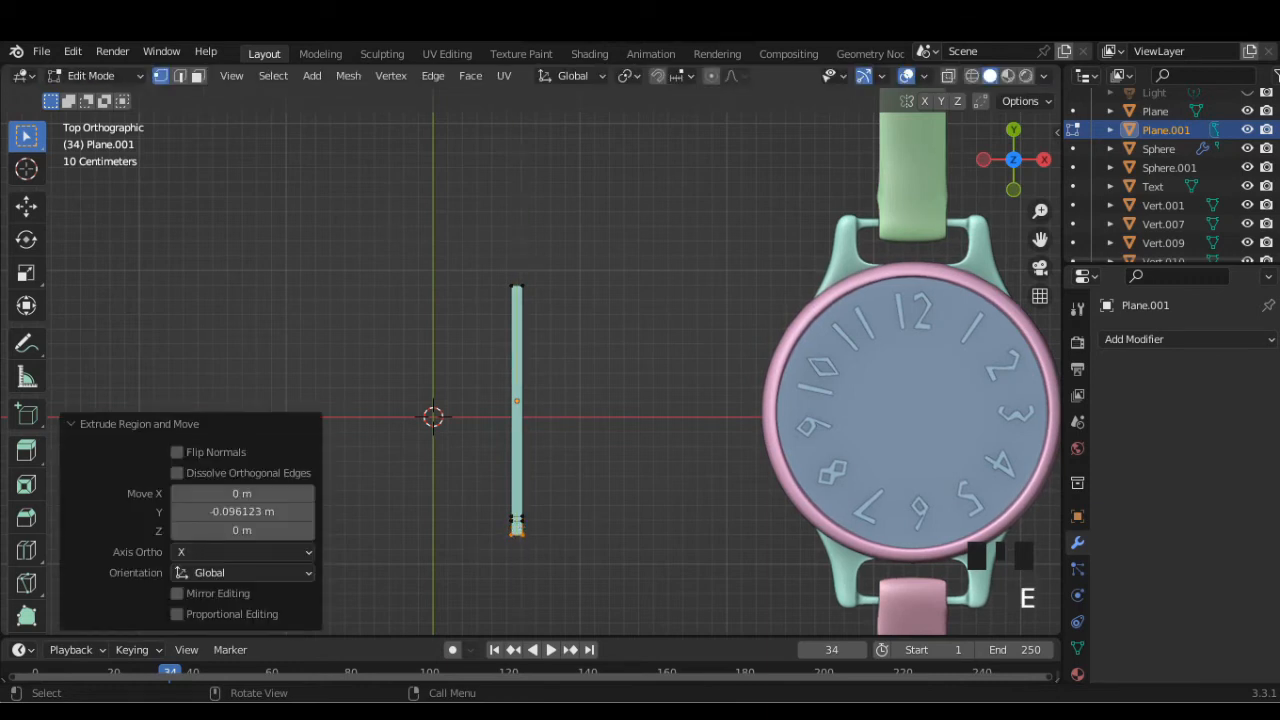
Add a Subdivision Surface modifier to the strip and reopen its mesh for editing
key("Tab")
left_click(1185, 339)
scroll(900, 600, "down", 2)
left_click(900, 625)
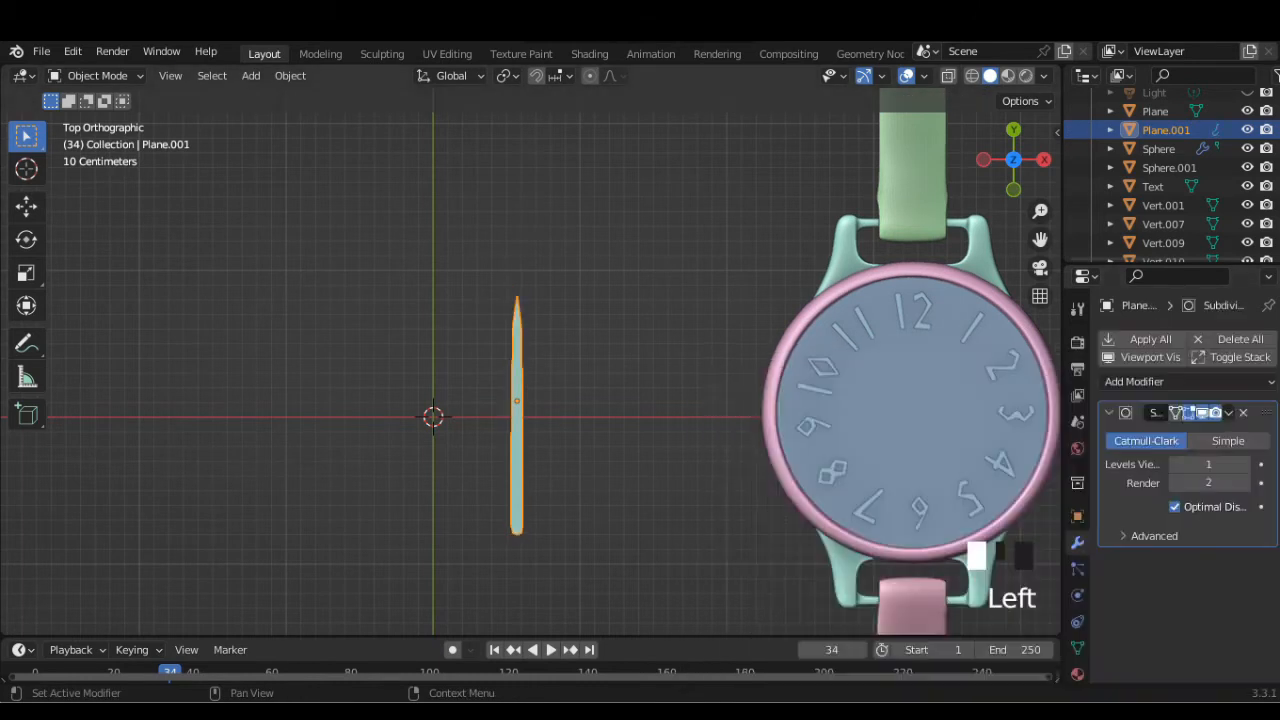
scroll(530, 365, "up", 2)
scroll(530, 365, "down", 2)
key("Tab")
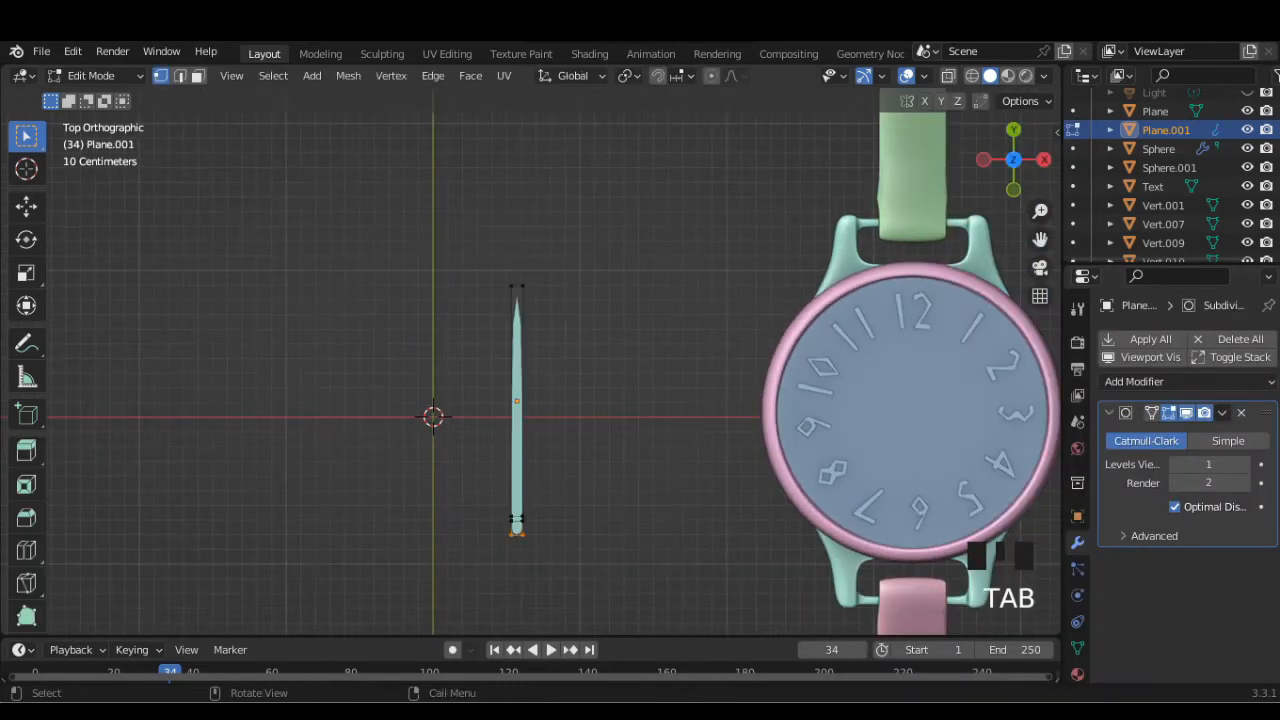
scroll(528, 364, "up", 2)
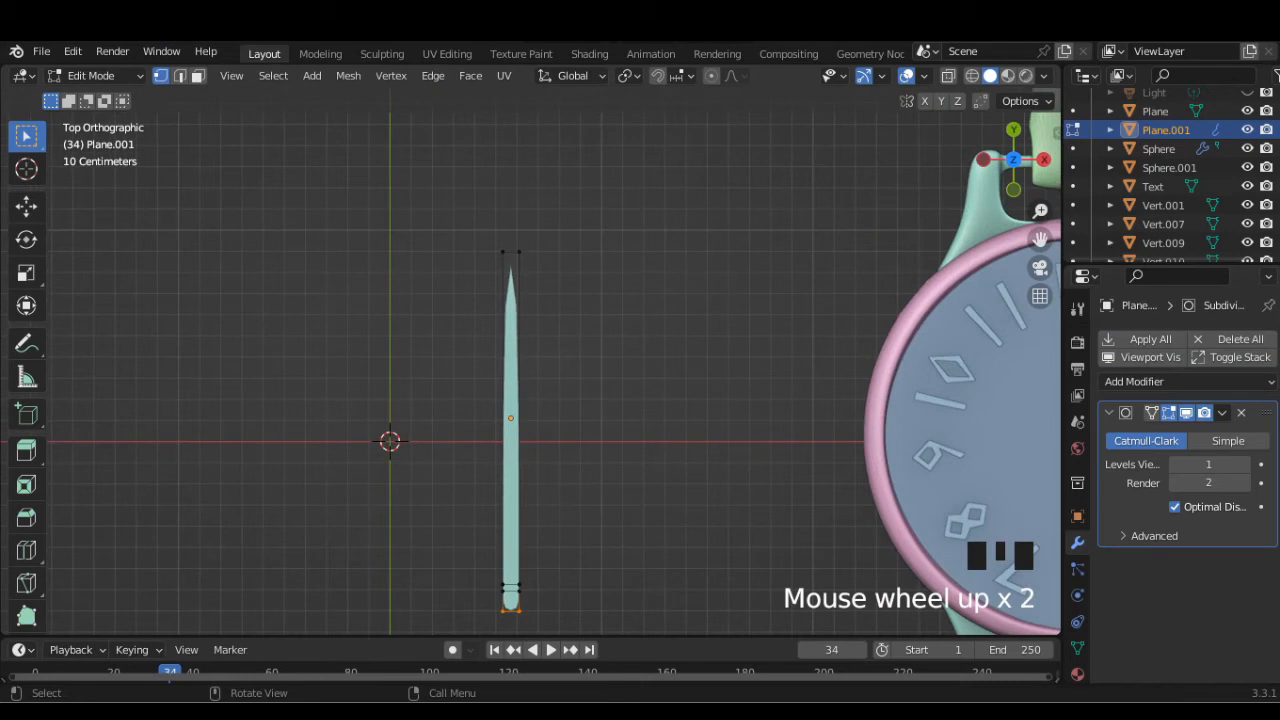
scroll(532, 365, "down", 1)
left_click_drag(495, 551, 536, 560)
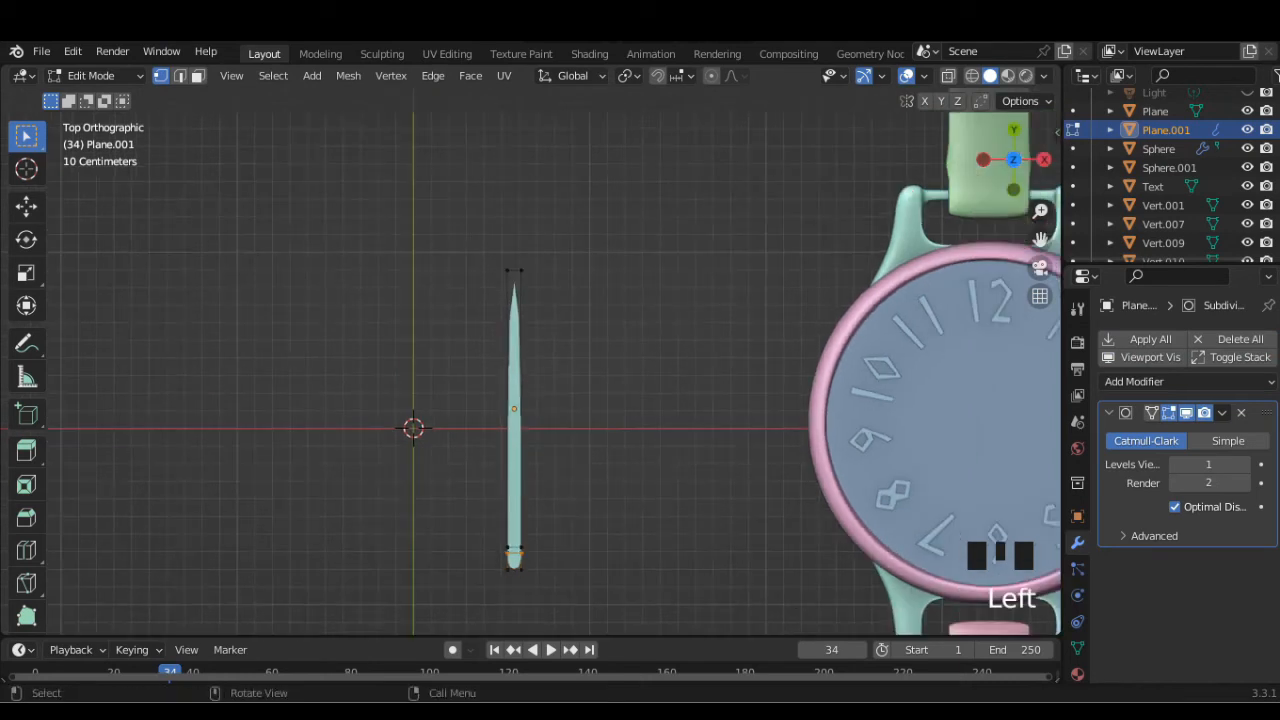
key("s")
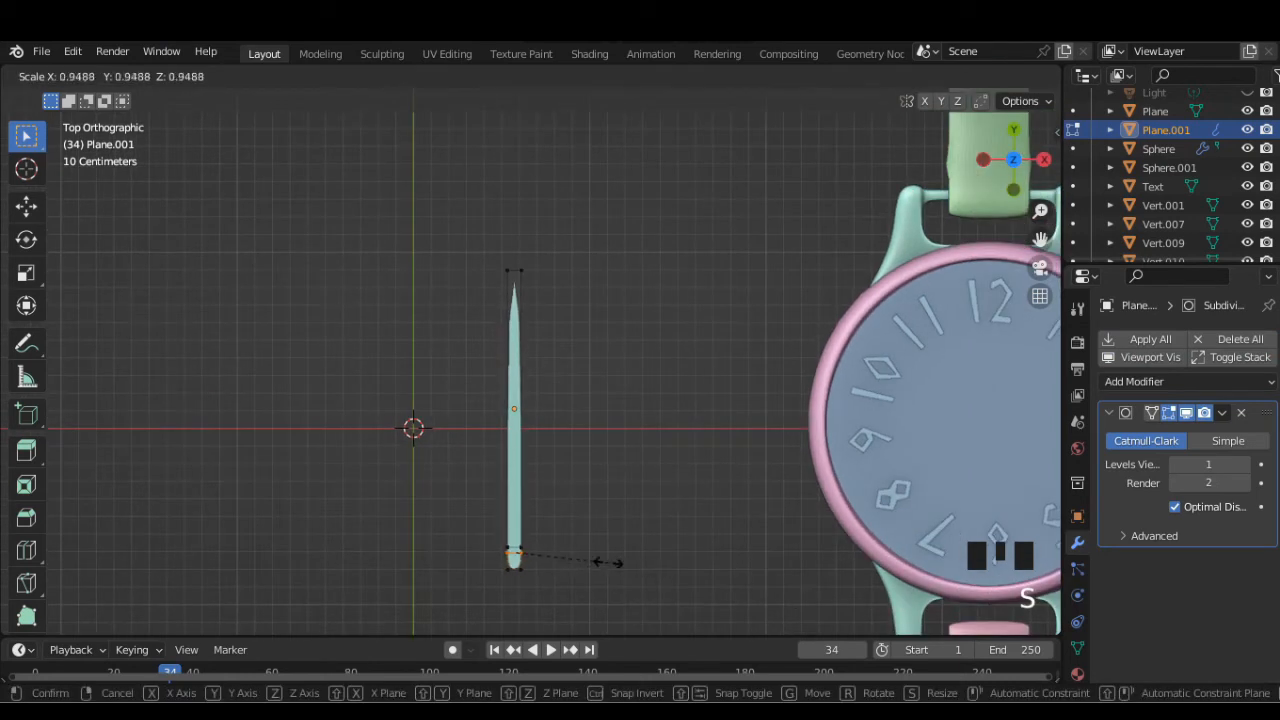
left_click(592, 562)
key("ctrl+z")
Widen the strip's lower end by scaling its end vertices, with a final factor of about 1.42
mouse_move(498, 538)
left_mouse_down()
mouse_move(541, 550)
mouse_move(568, 589)
left_mouse_up()
key("e")
key("s")
left_click(604, 568)
key("s")
left_click(607, 596)
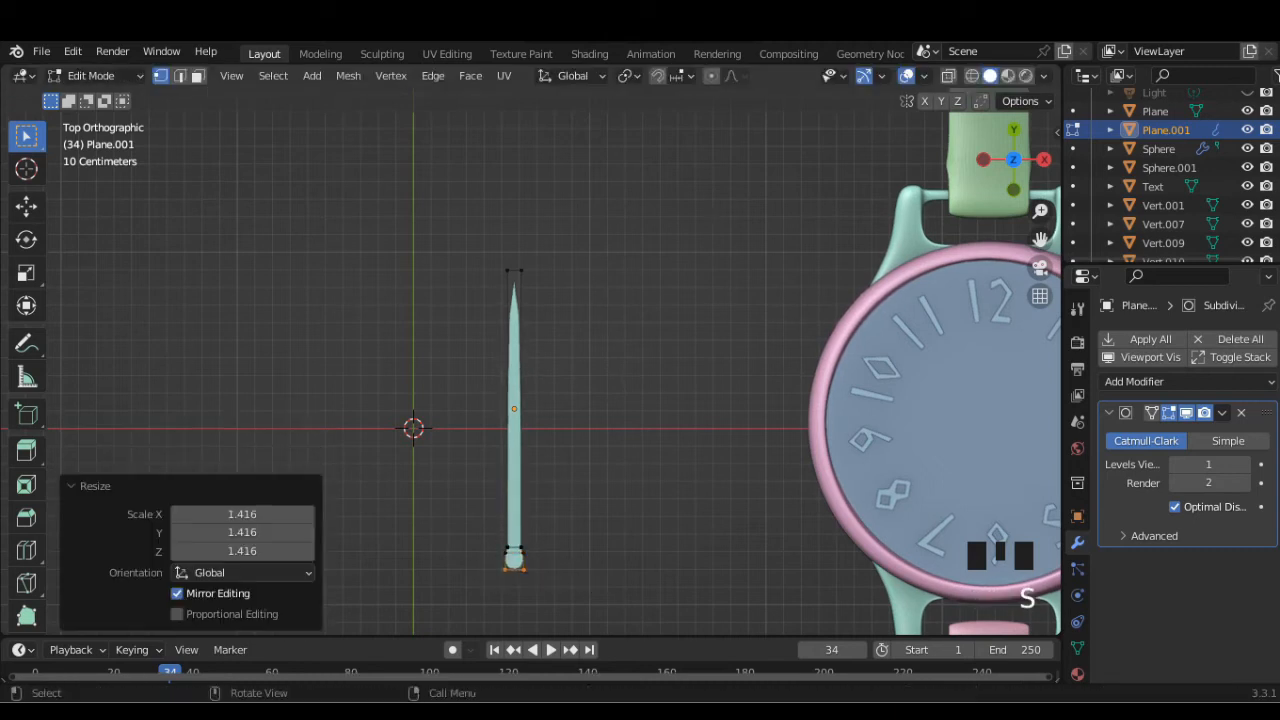
Scale the vertex row just above the strip's lower end to round off the head, and leave mesh editing
left_click_drag(494, 547, 545, 562)
left_click(545, 562)
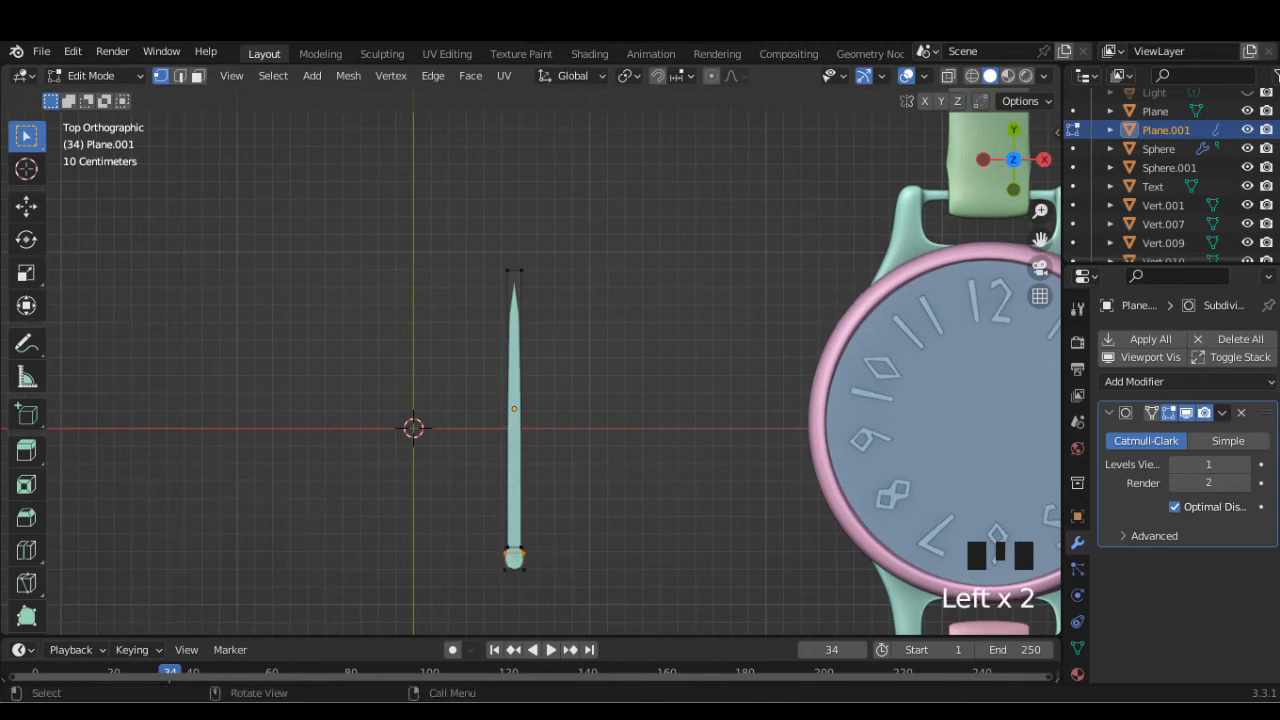
key("s")
left_click(586, 563)
key("Tab")
Apply the Subdivision Surface modifier to the hand
scroll(586, 563, "down", 1)
scroll(586, 563, "down", 1)
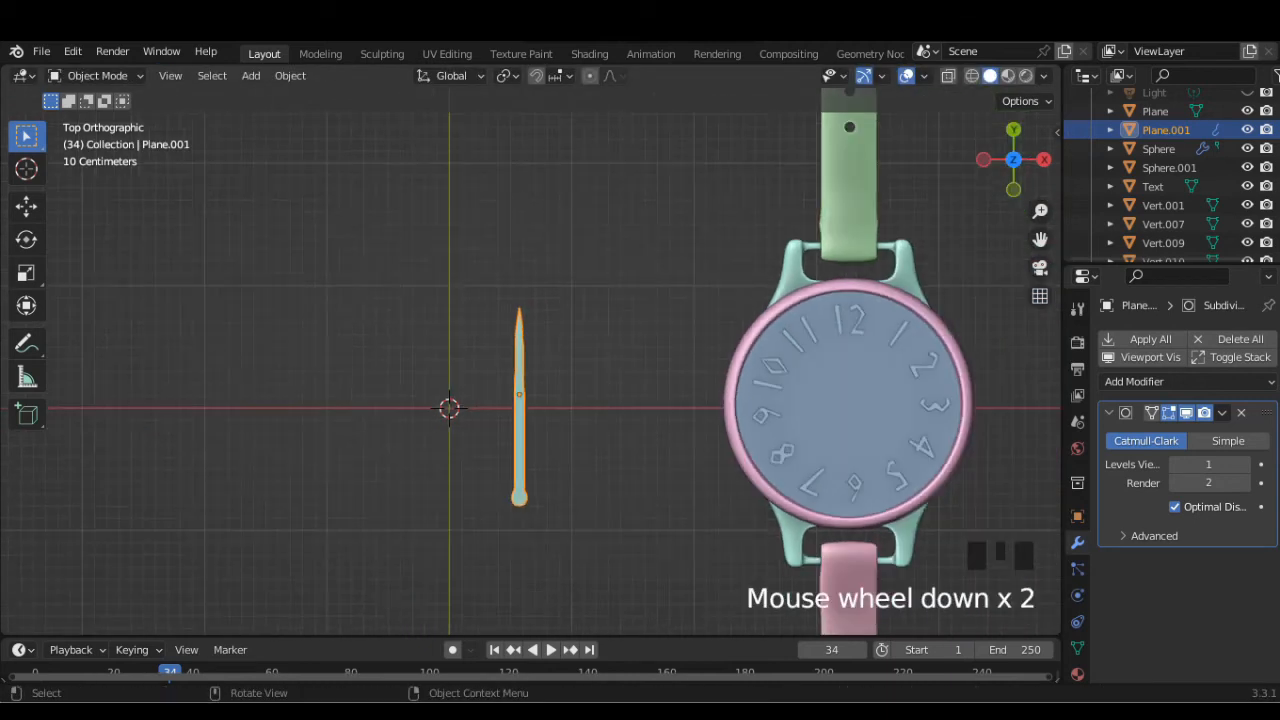
left_click(1222, 412)
left_click(1140, 434)
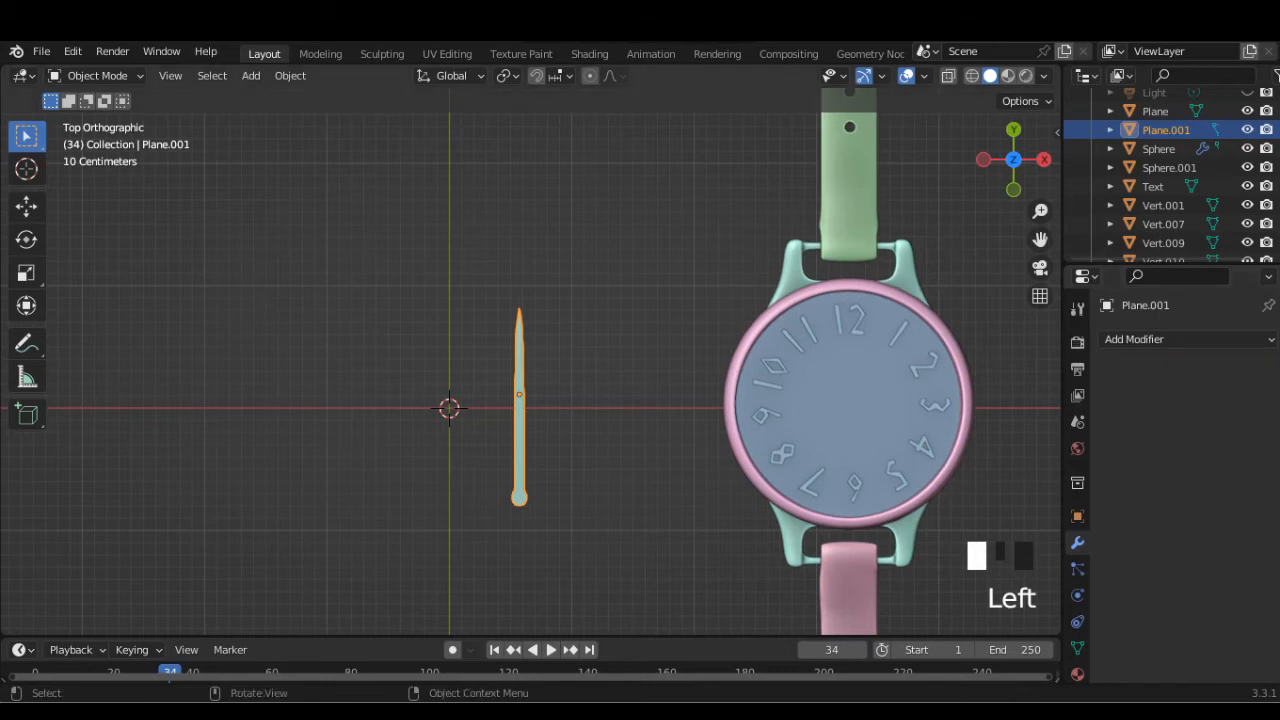
Duplicate the hand about 0.25 m along X and scale the copy by about 1.27
key("shift+d")
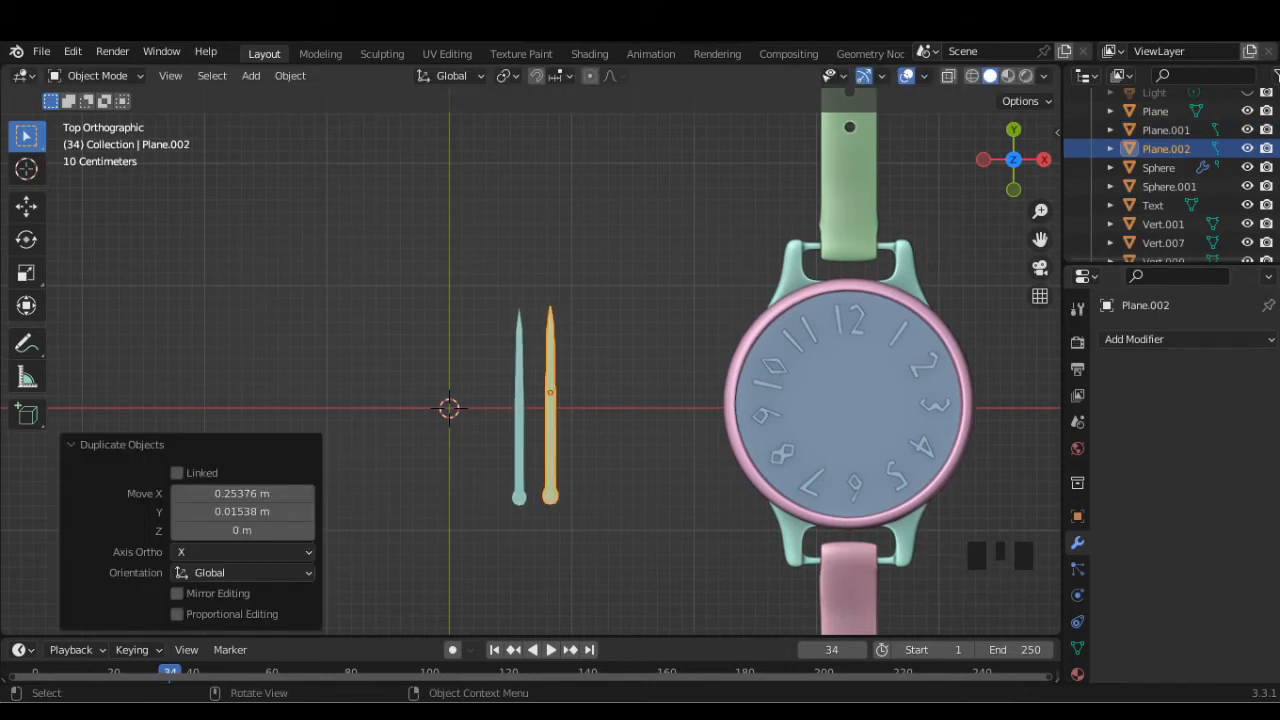
key("s")
left_click(655, 505)
Duplicate the enlarged hand about 0.34 m along X and open the new copy's mesh for editing
key("shift+d")
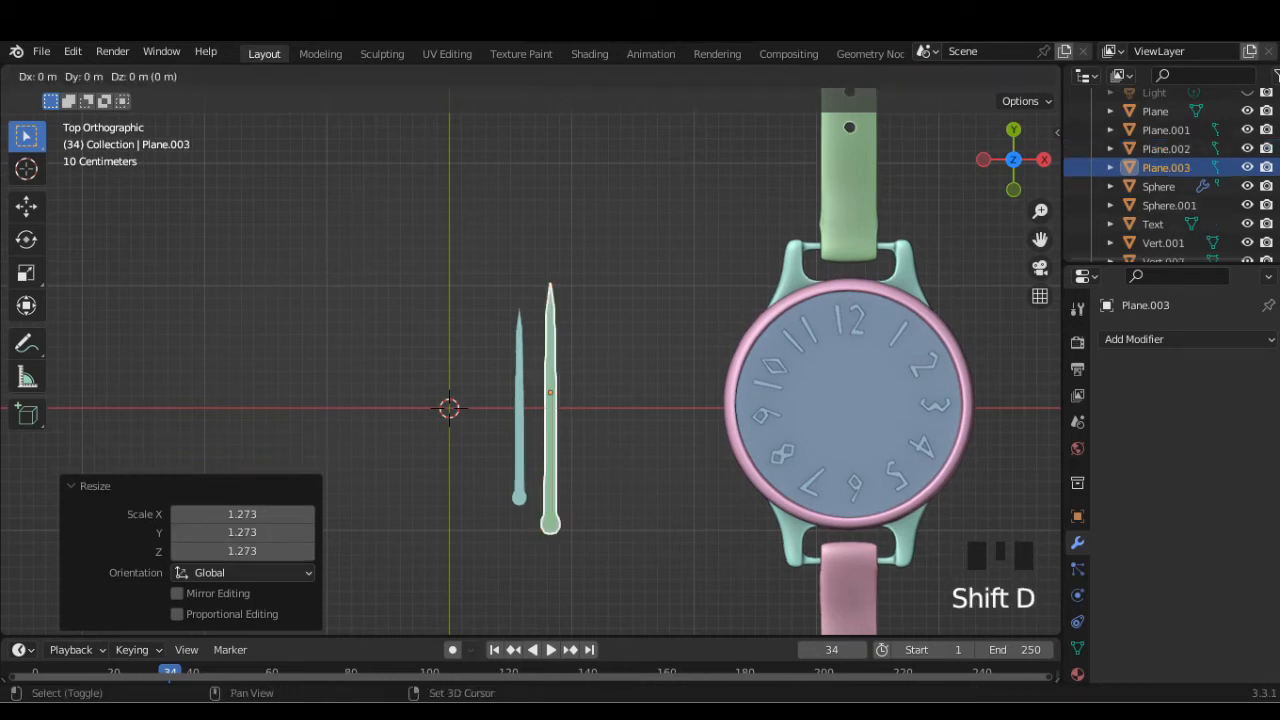
left_click(697, 503)
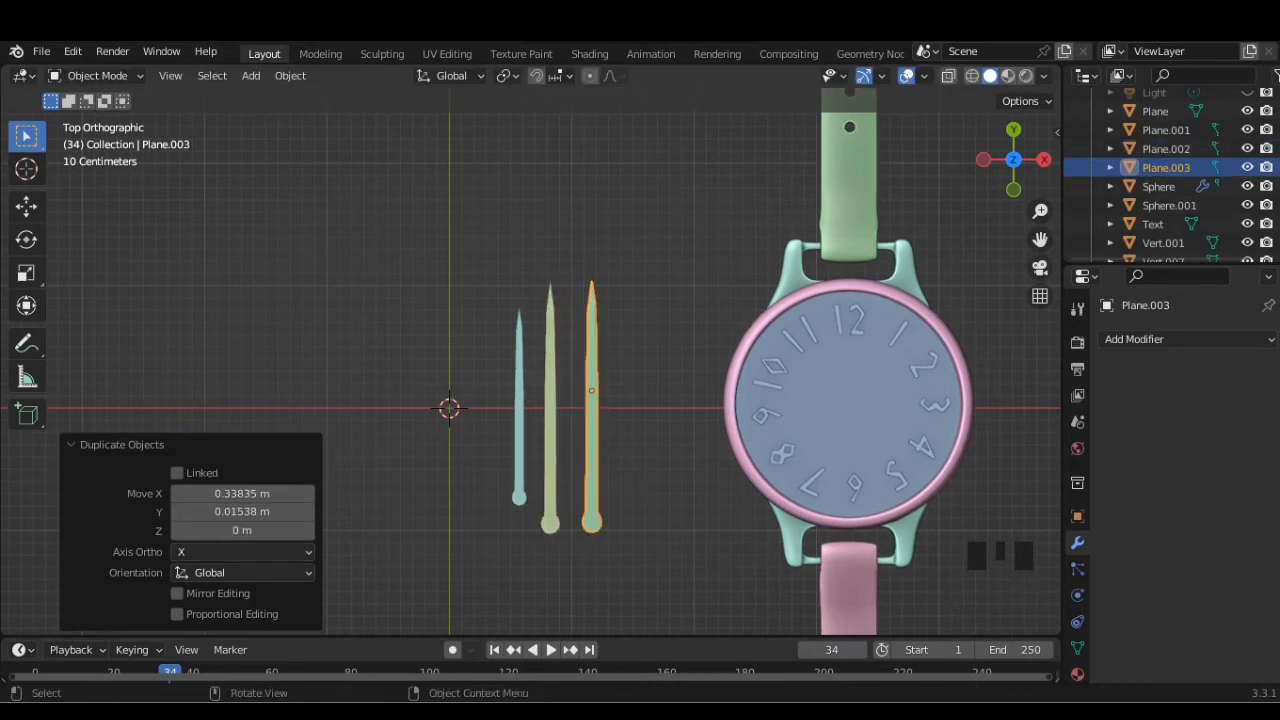
key("Tab")
left_click(591, 521)
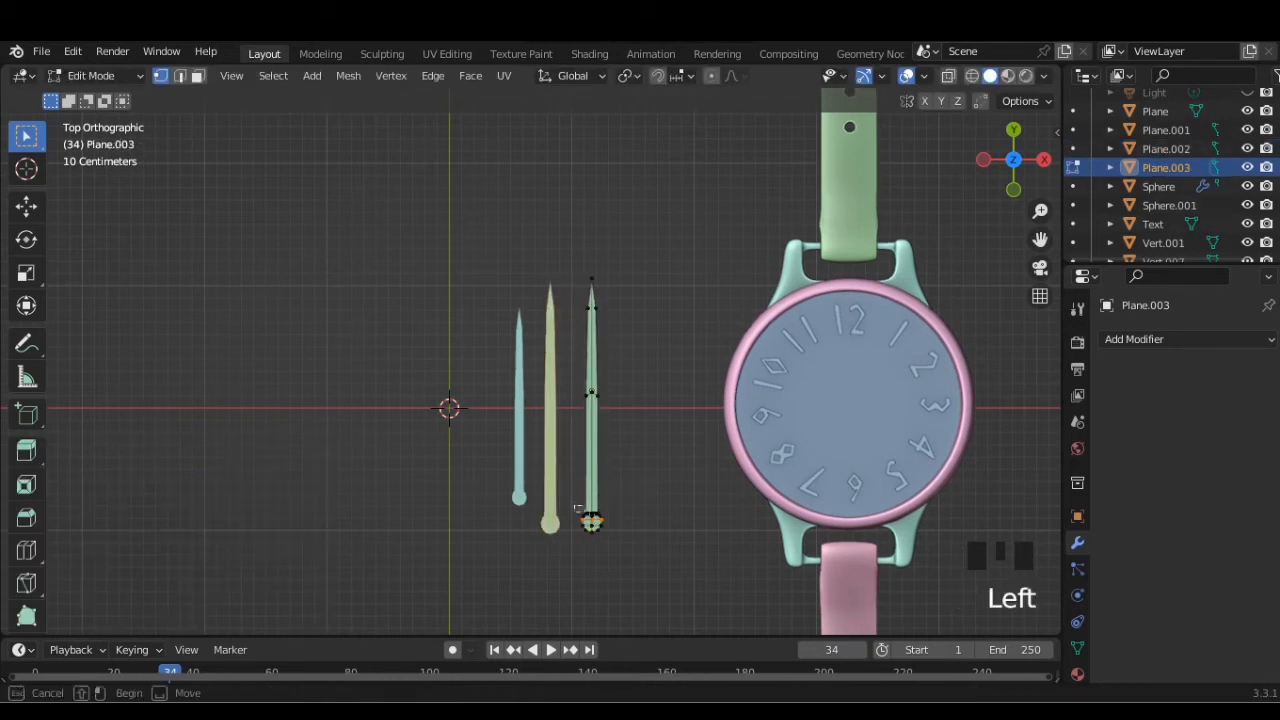
key("Delete")
left_click(578, 457)
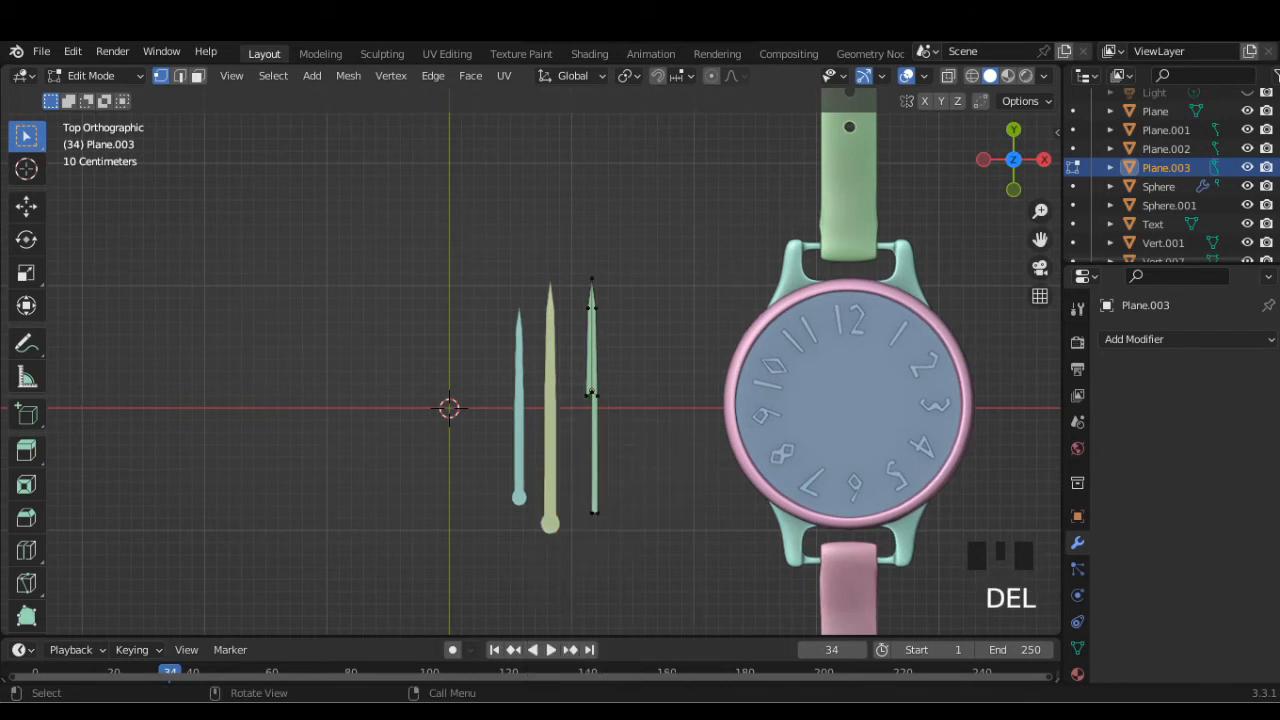
key("ctrl+z")
Delete the vertices of the round head at the lower end of the third hand
scroll(590, 480, "up", 2)
middle_click_drag(590, 480, 568, 357, "shift")
scroll(568, 360, "up", 1)
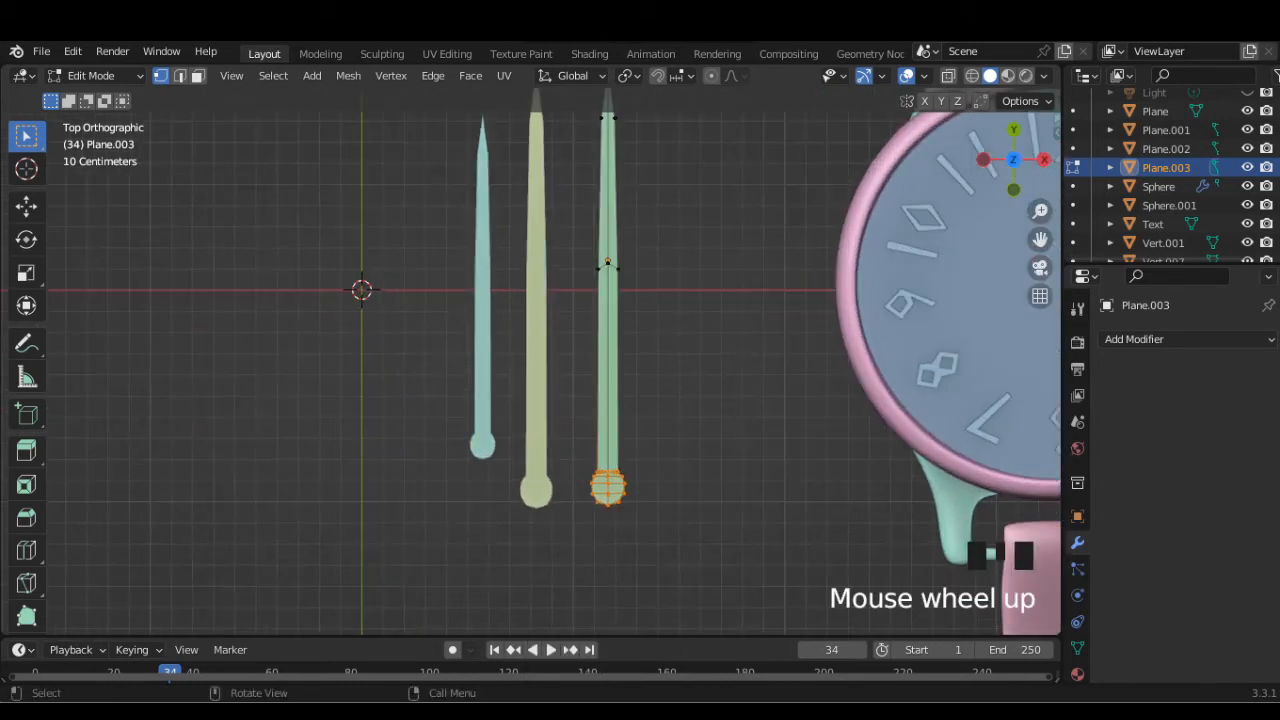
left_click(580, 466)
left_click_drag(582, 469, 641, 503)
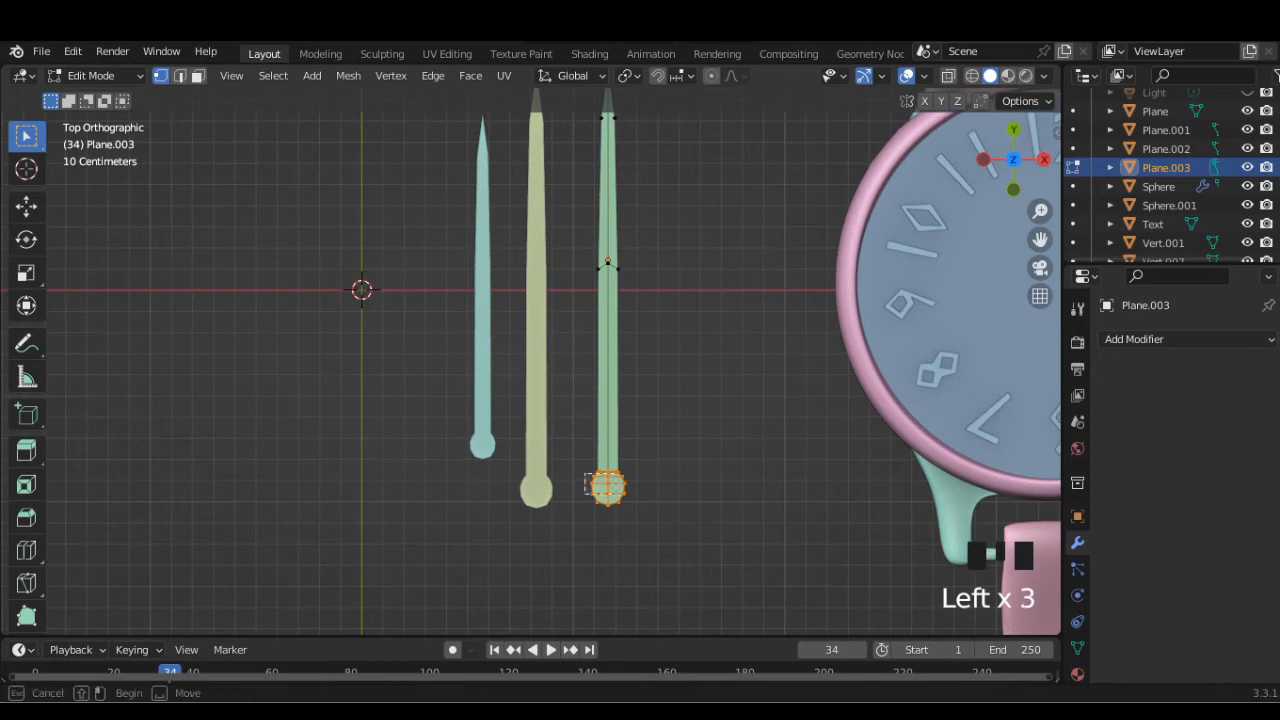
scroll(596, 501, "up", 3)
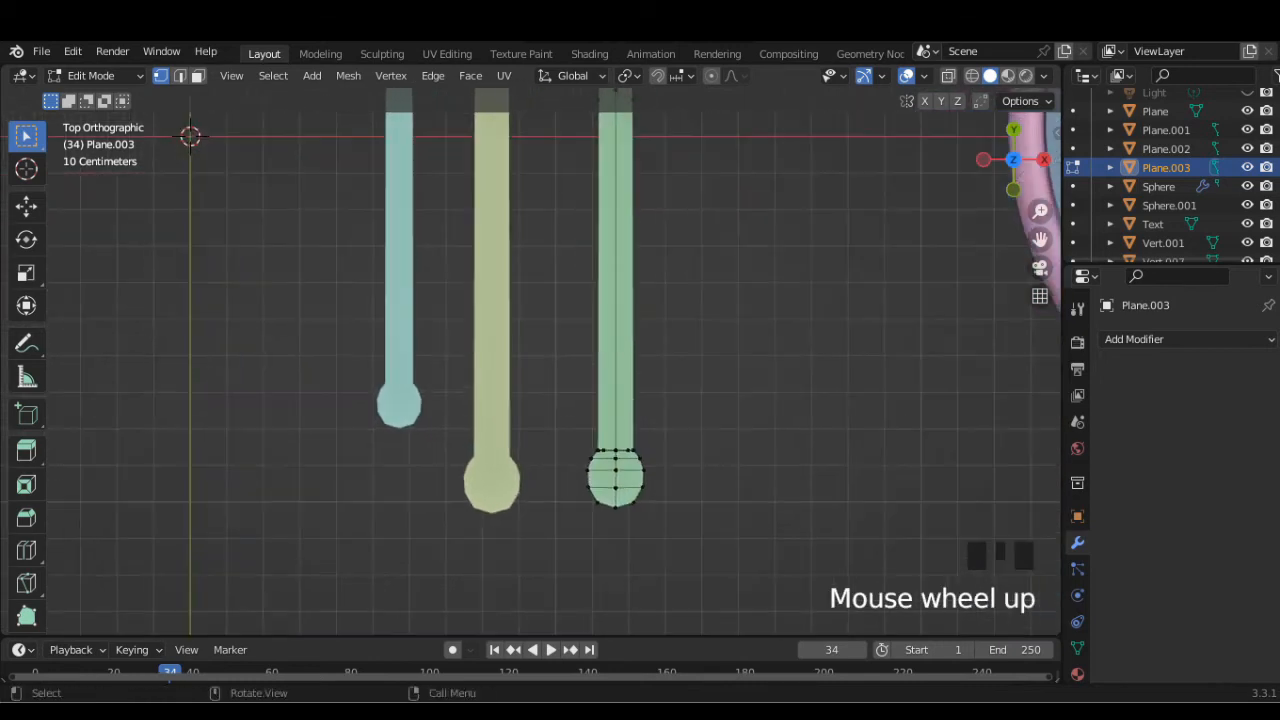
left_click(596, 501)
key("Delete")
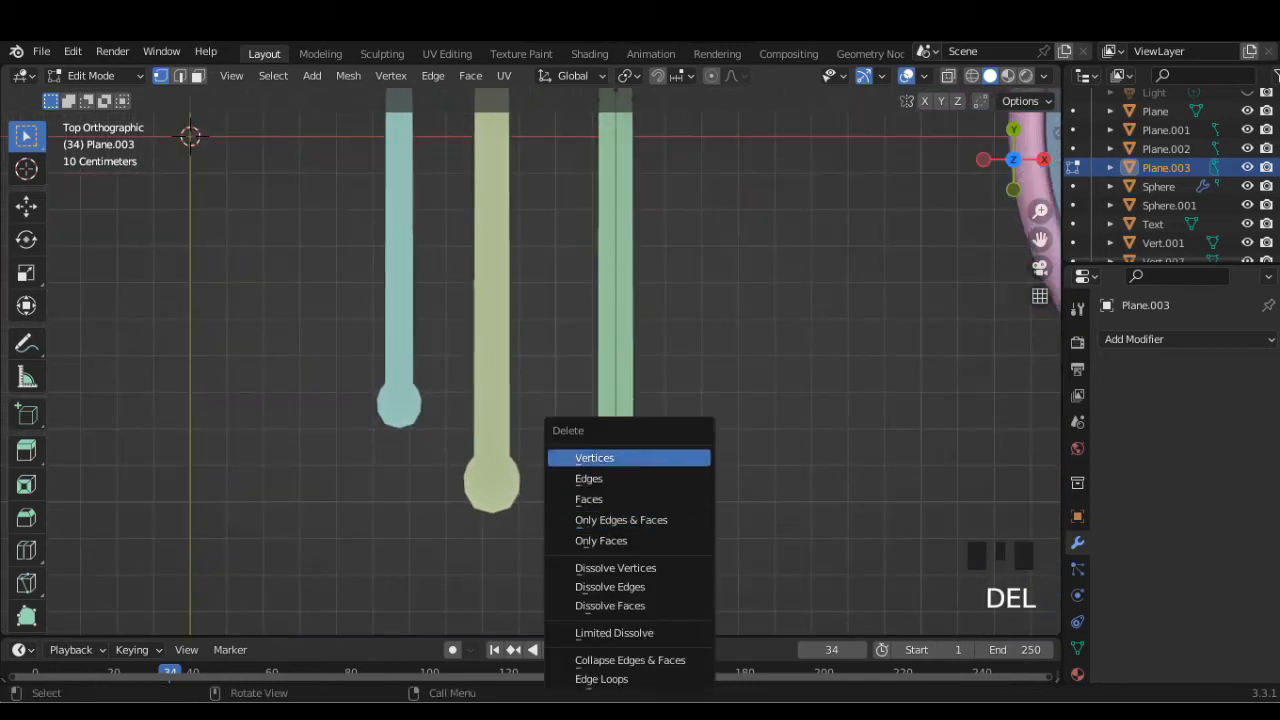
left_click(620, 455)
Blunt the third hand by moving its tip vertex about -0.21 m along Y, and leave mesh editing
scroll(620, 455, "down", 3)
middle_click_drag(620, 455, 622, 603, "shift")
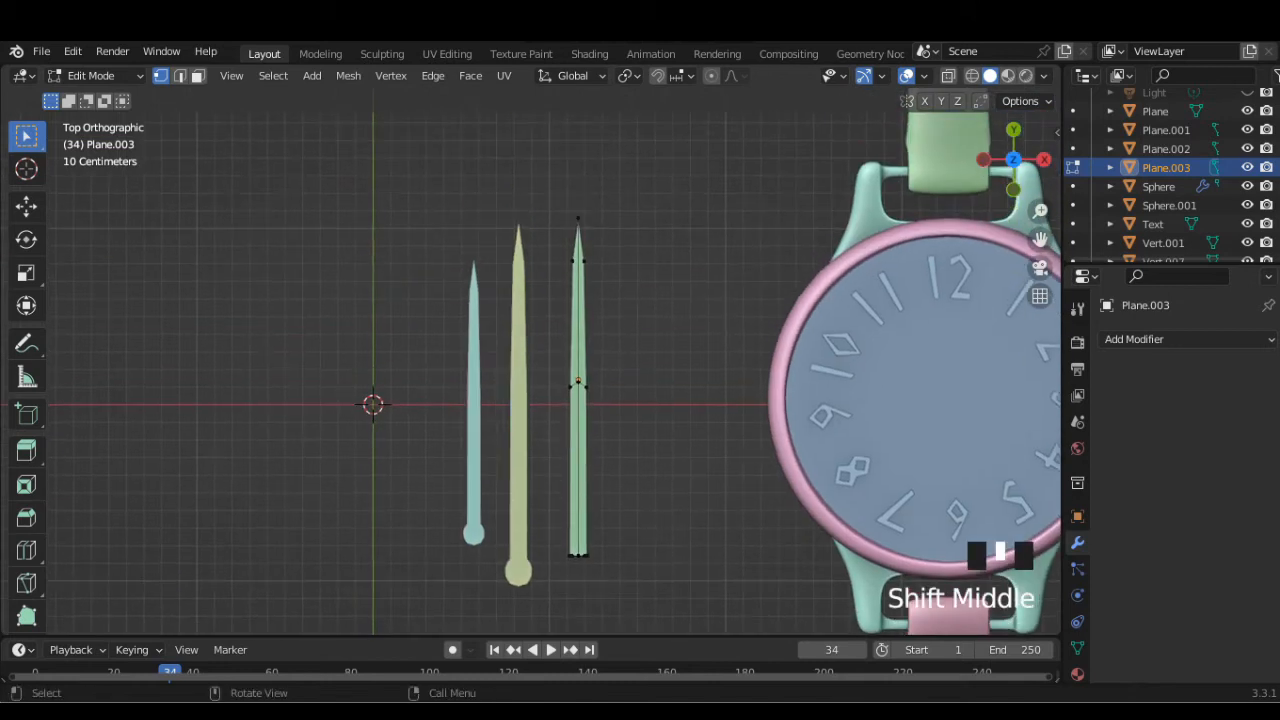
left_click(578, 217)
key("g")
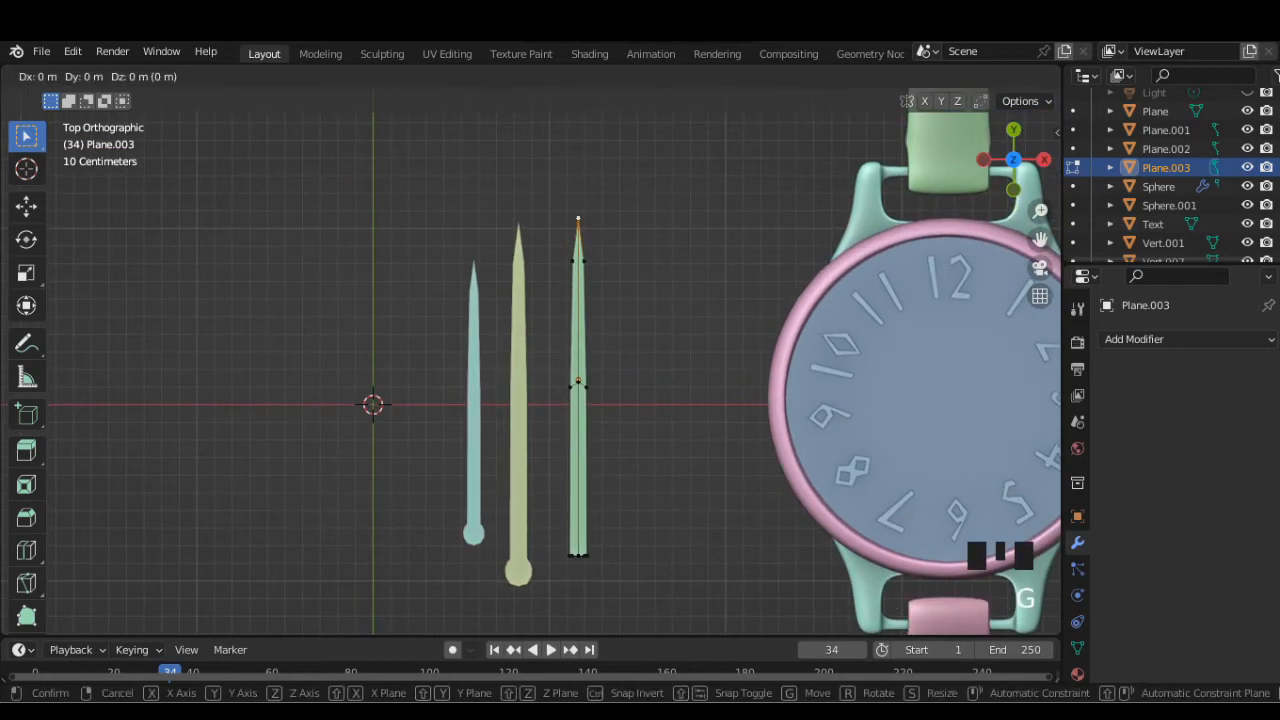
key("y")
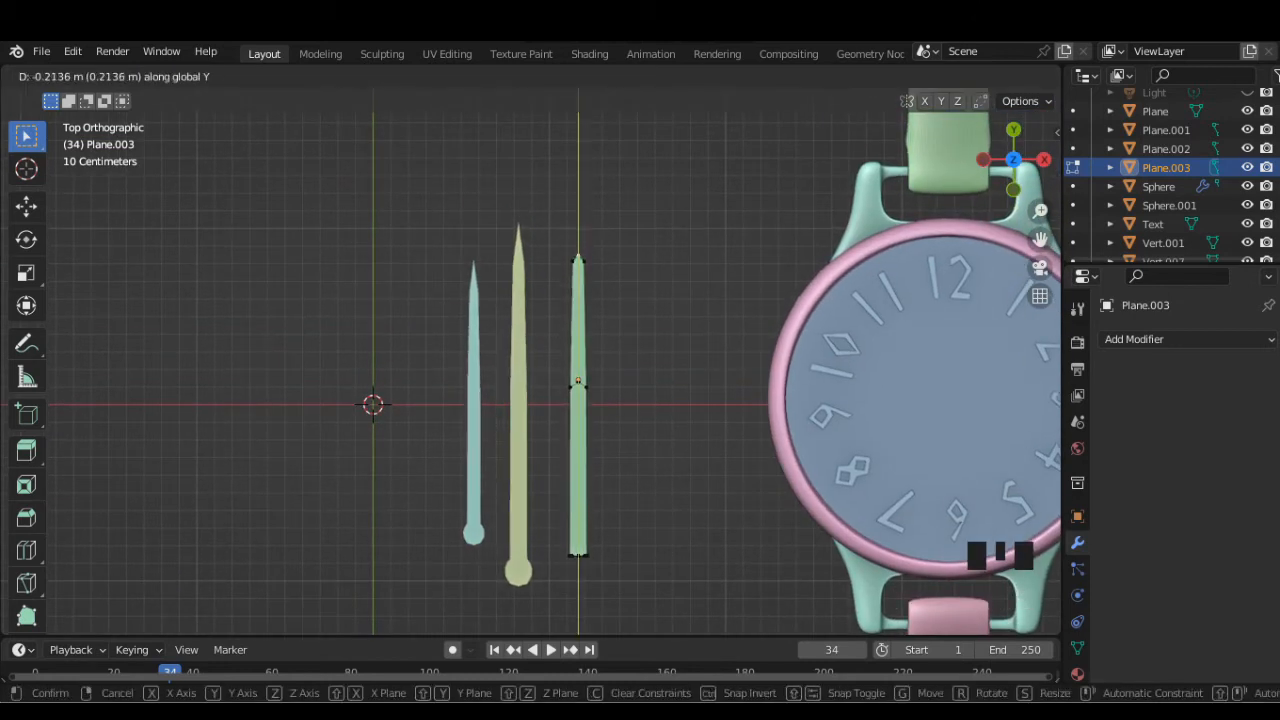
key("Return")
key("Tab")
scroll(530, 360, "down", 2)
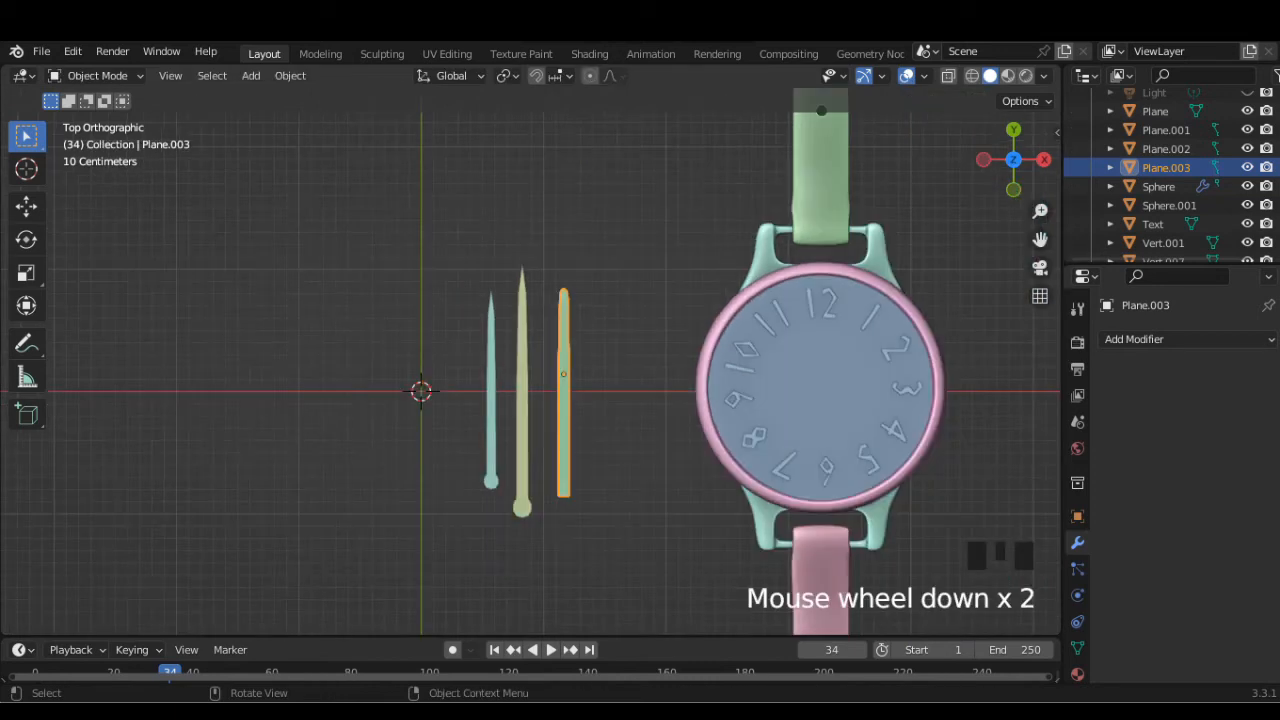
Move the enlarged pointed hand about 2.47 m along X and 0.21 m along Y onto the dial, and view it from below
left_click(522, 390)
key("g")
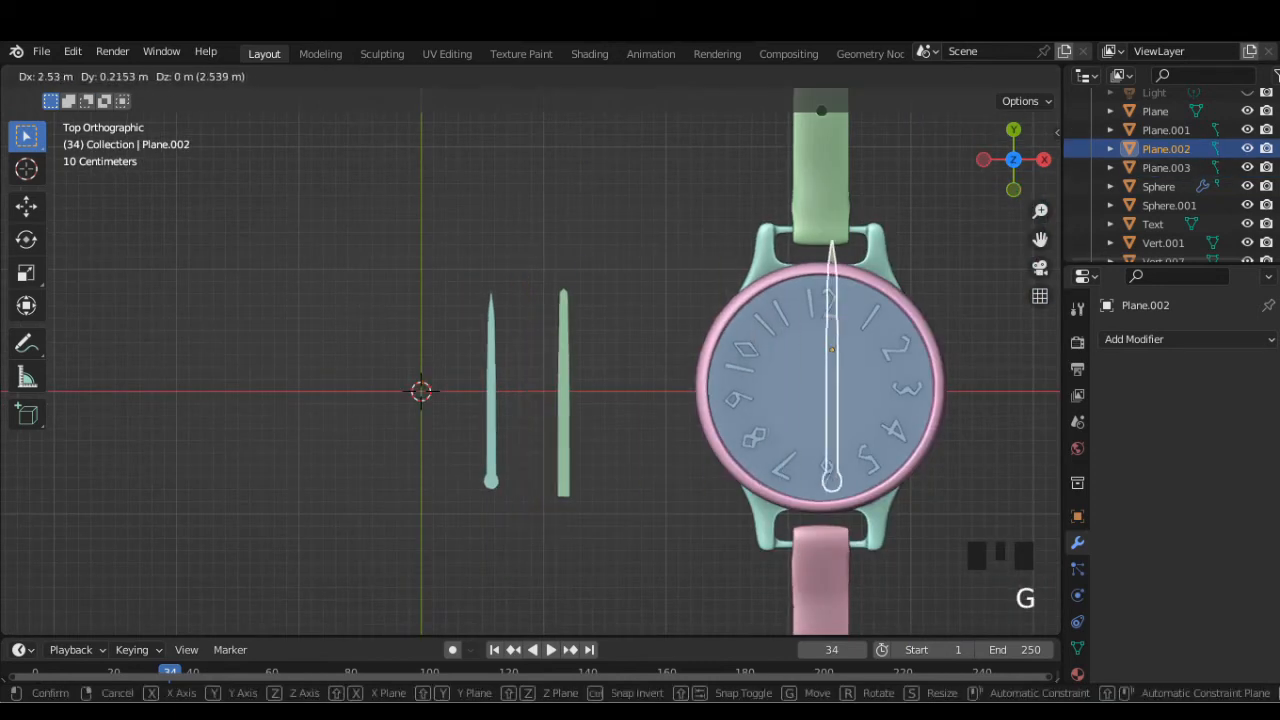
left_click(824, 365)
left_click(1013, 159)
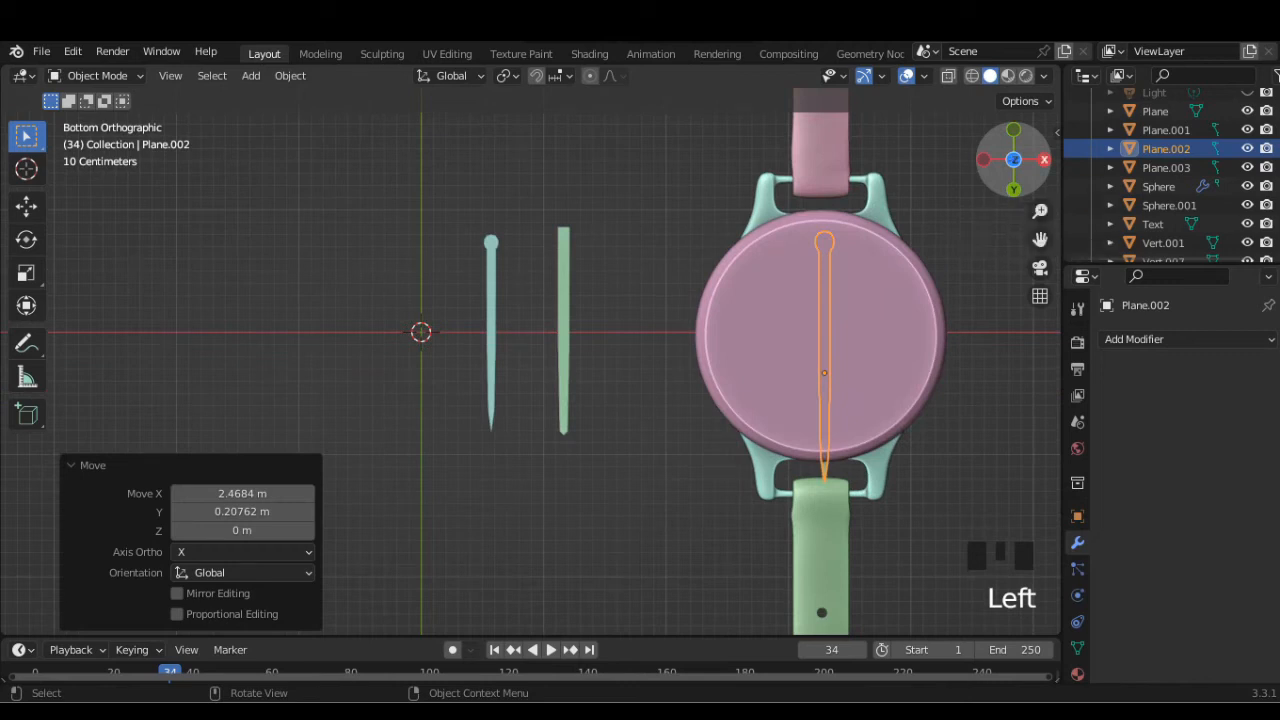
In the right side view, raise the enlarged pointed hand about 0.154 m along Z and shift it about 0.215 m along Y
left_click(1043, 159)
key("g")
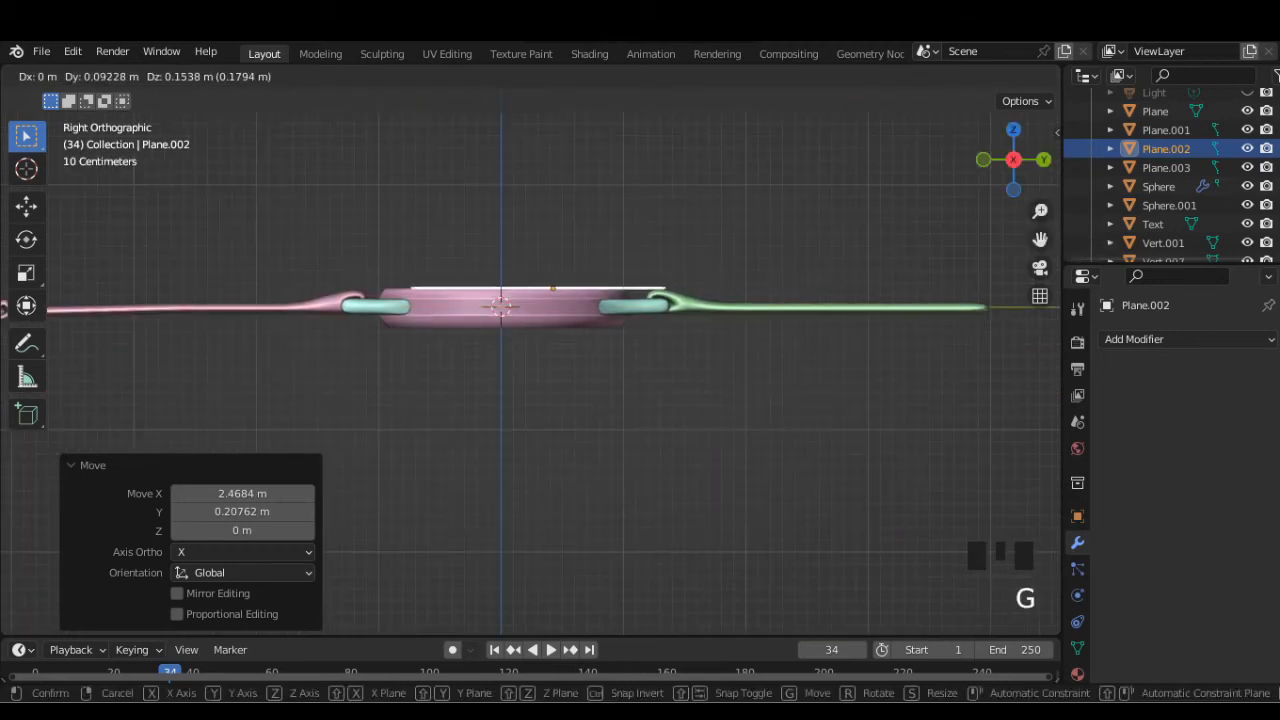
key("Return")
scroll(530, 360, "down", 3)
scroll(530, 360, "down", 2)
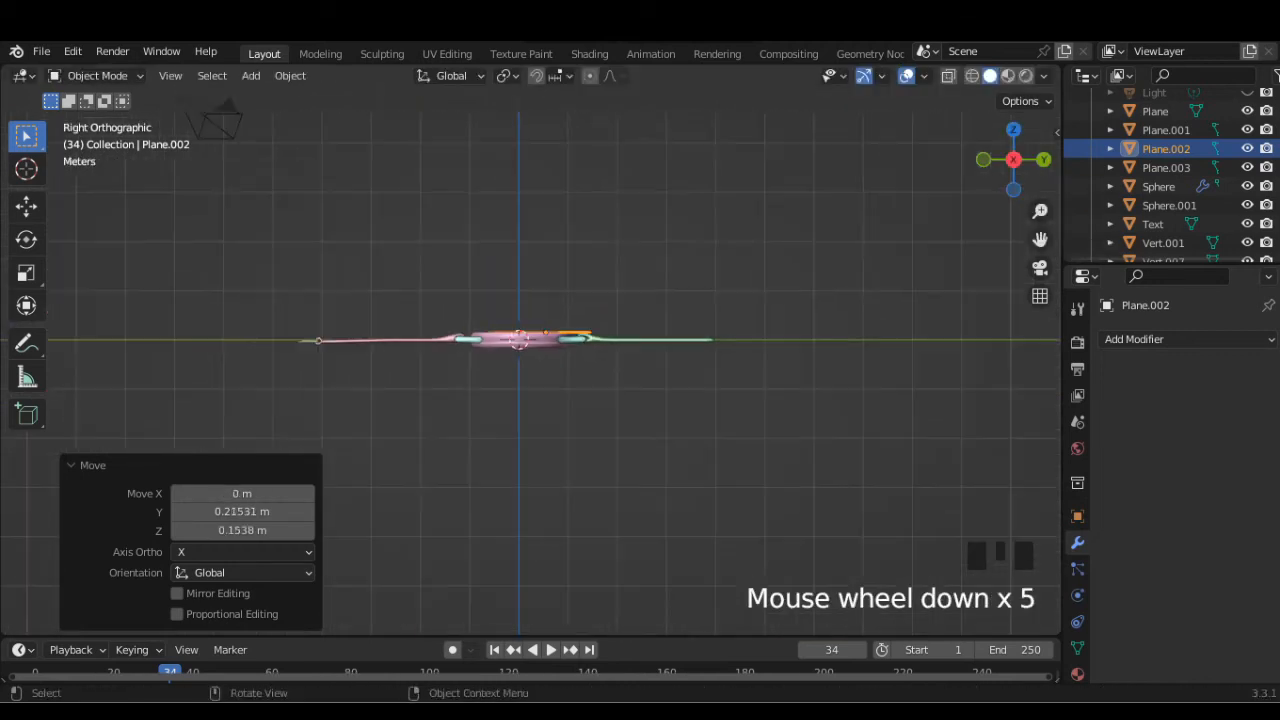
left_click(948, 75)
left_click(990, 75)
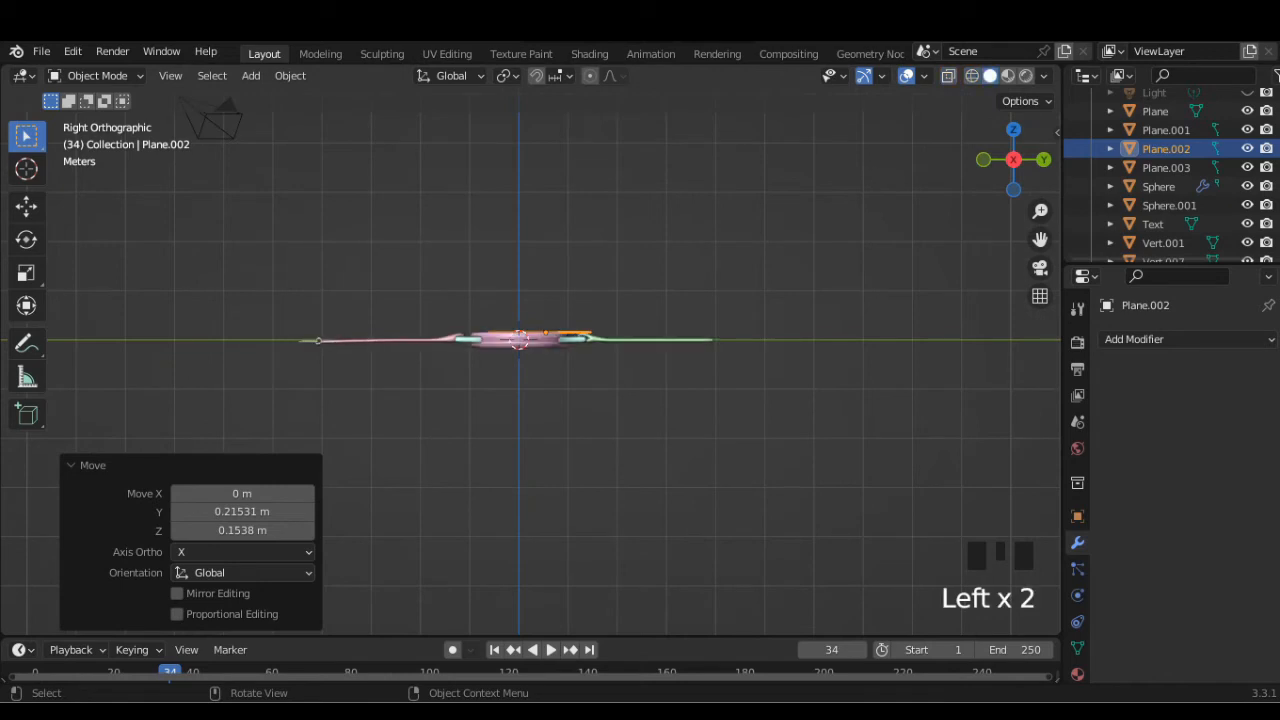
Select the slim pointed hand and the blunt hand together and raise both about 0.172 m along Z
middle_click_drag(600, 300, 655, 352)
left_click(528, 351)
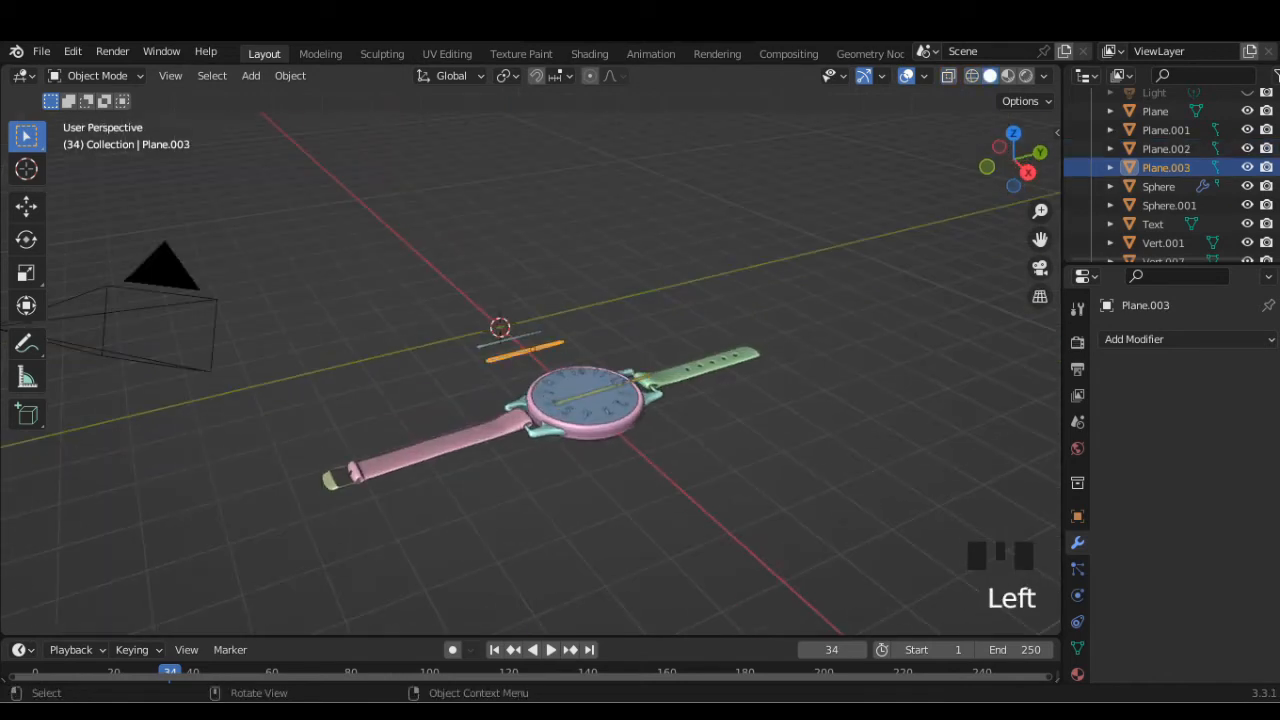
left_click(1166, 130, "shift")
left_click(1028, 172)
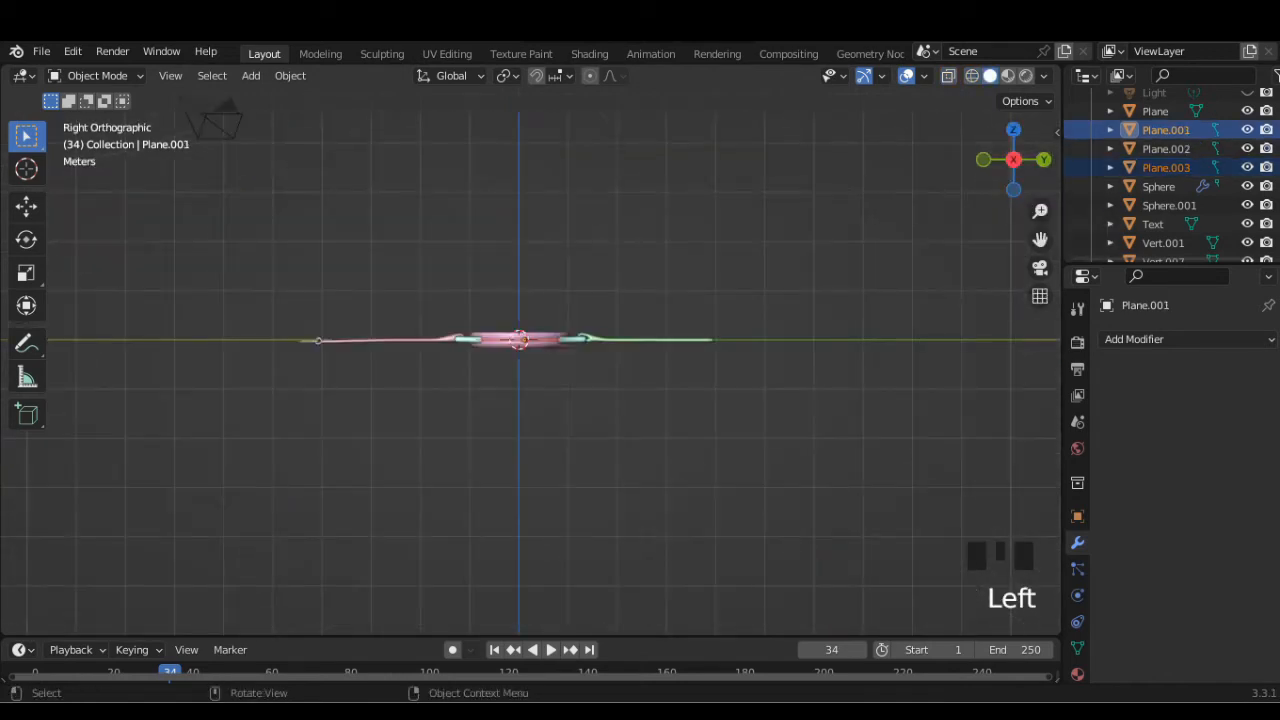
key("g")
key("Return")
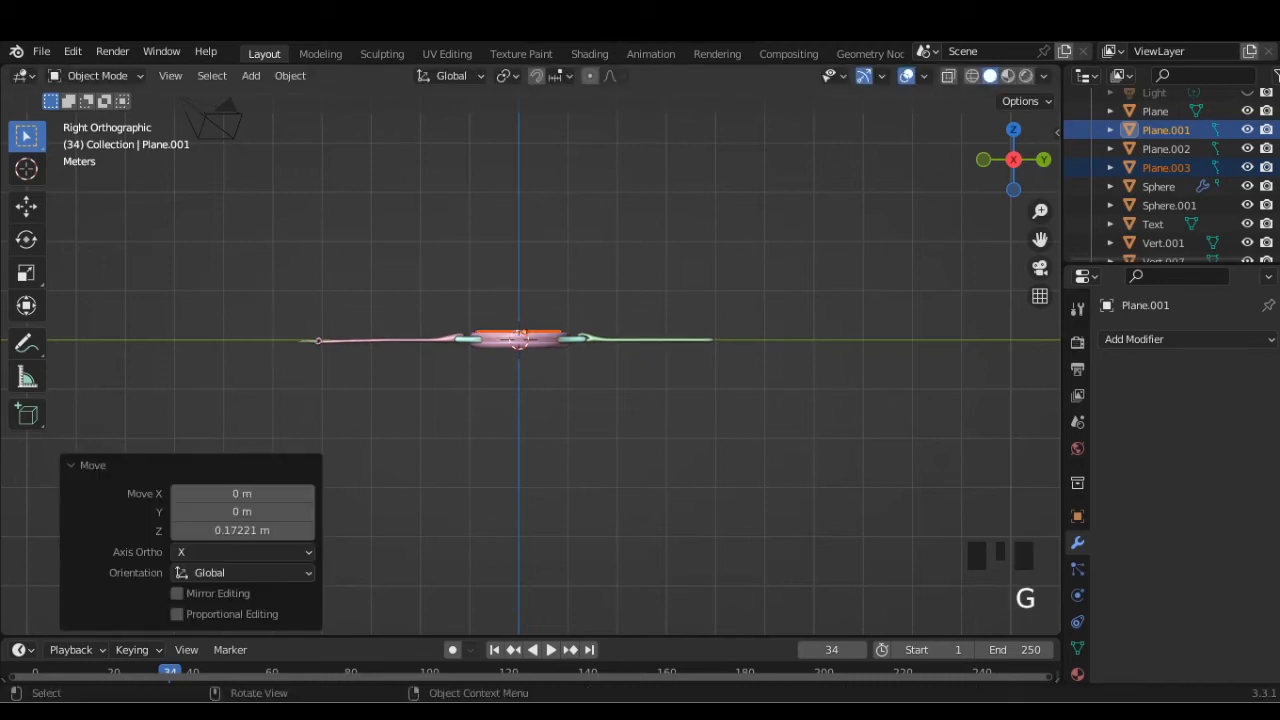
From the top view, move the slim and blunt hands about 2.32 m along X and 0.057 m along Y onto the dial
left_click(1013, 129)
key("g")
key("Return")
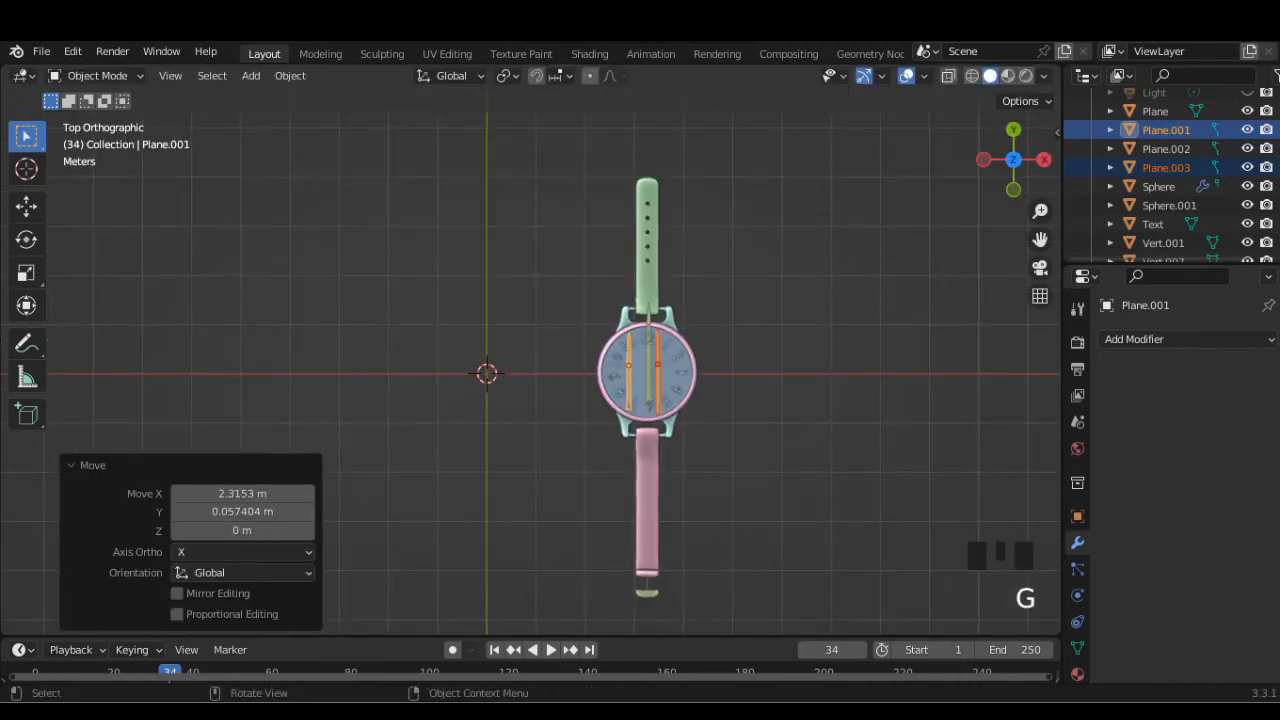
Scale the enlarged pointed hand by 0.566 and reduce it slightly more so it spans from the dial's centre to the 12
scroll(530, 370, "up", 5)
middle_click_drag(640, 380, 450, 380, "shift")
left_click(637, 372)
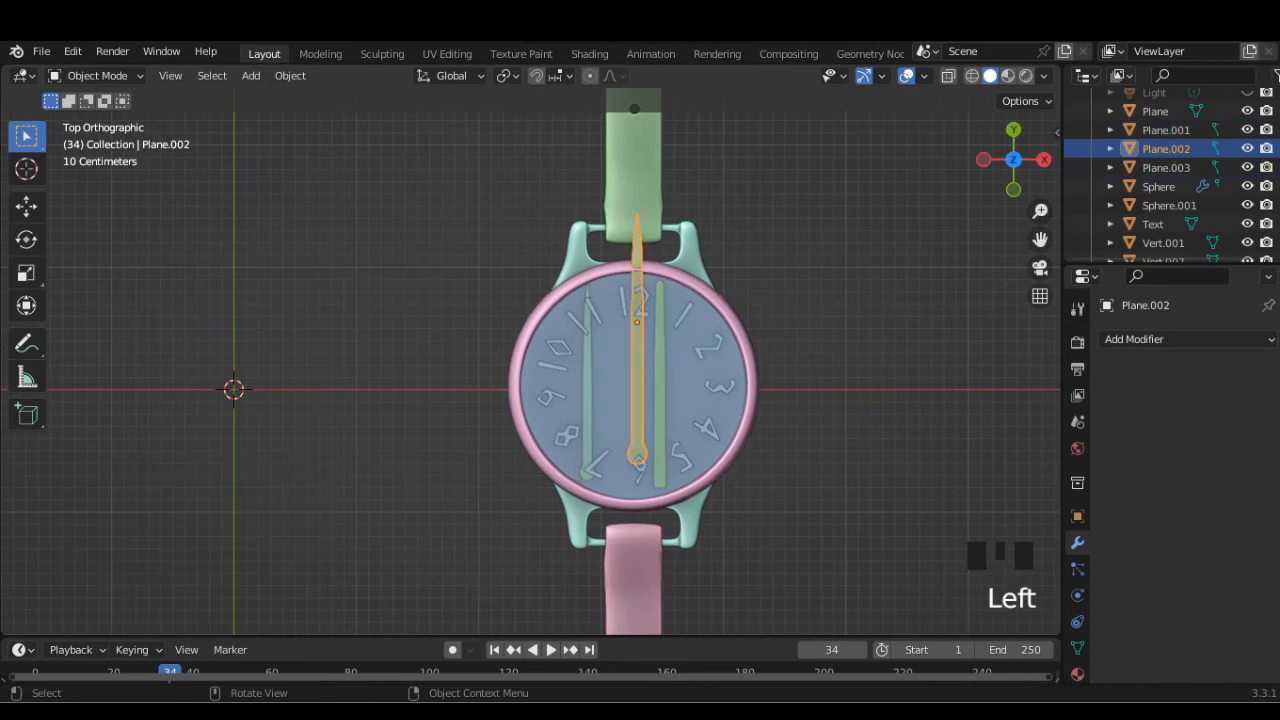
key("s")
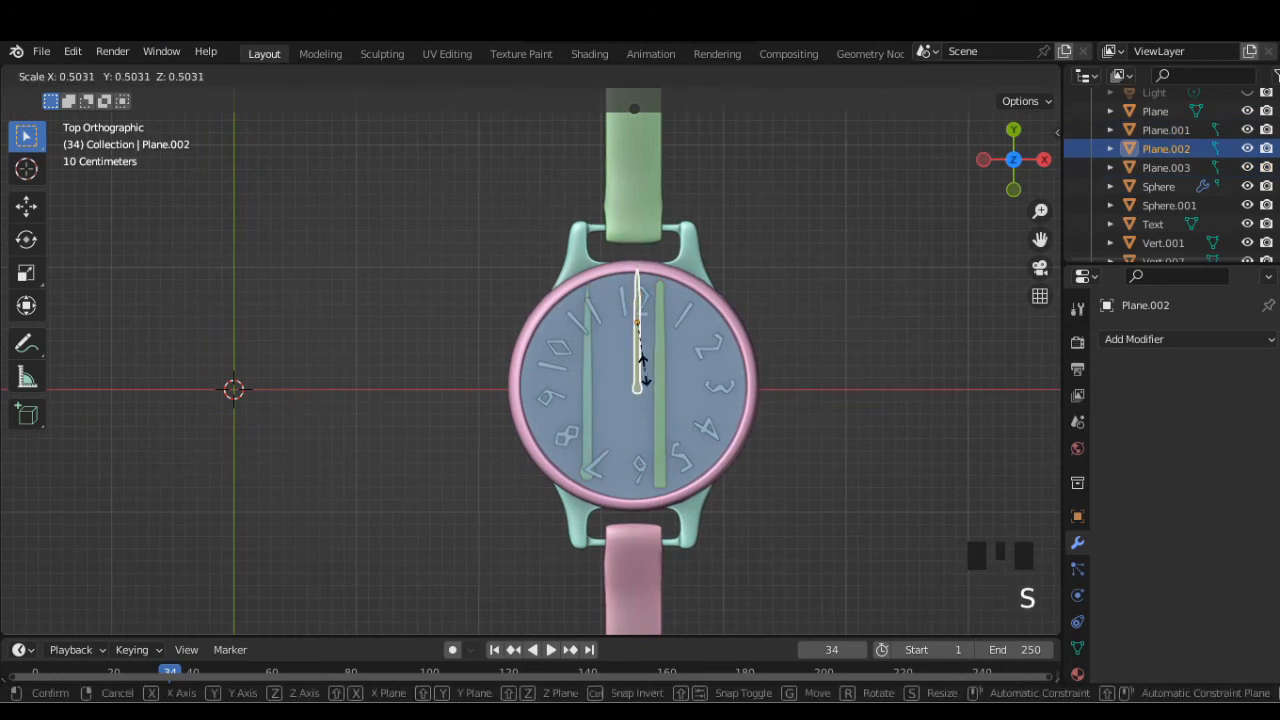
right_click(644, 370)
key("s")
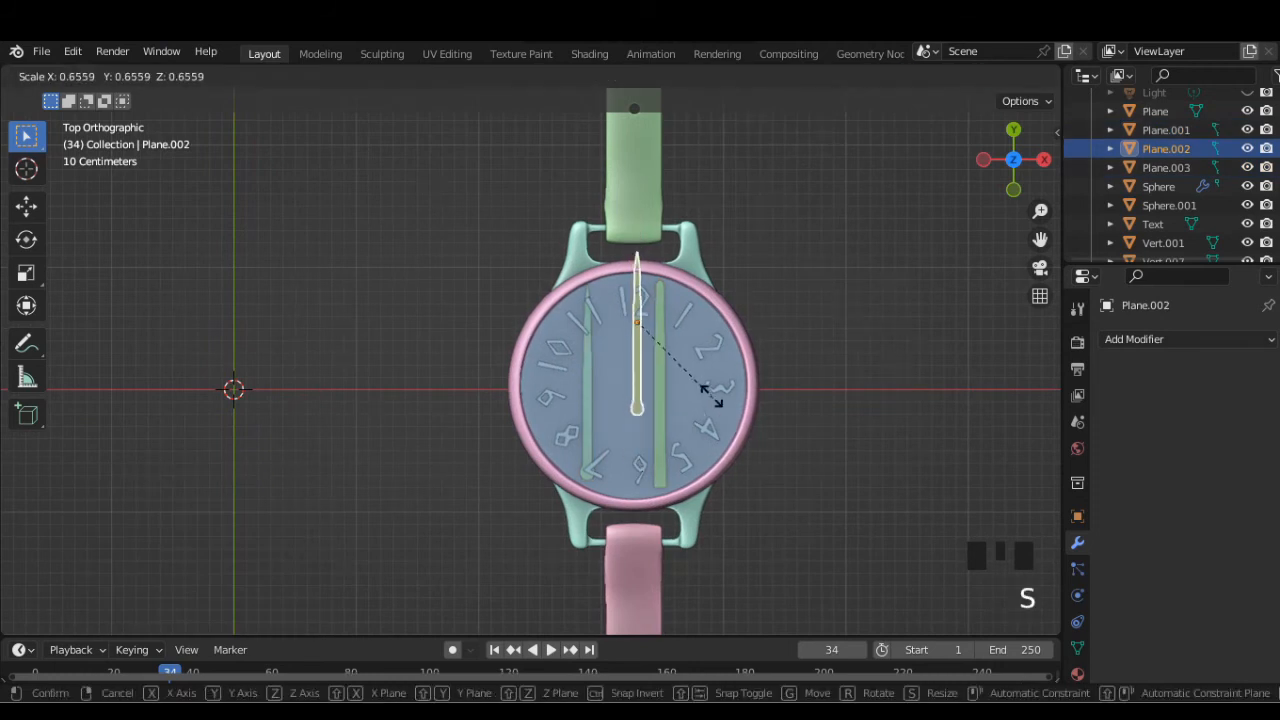
left_click(694, 381)
key("s")
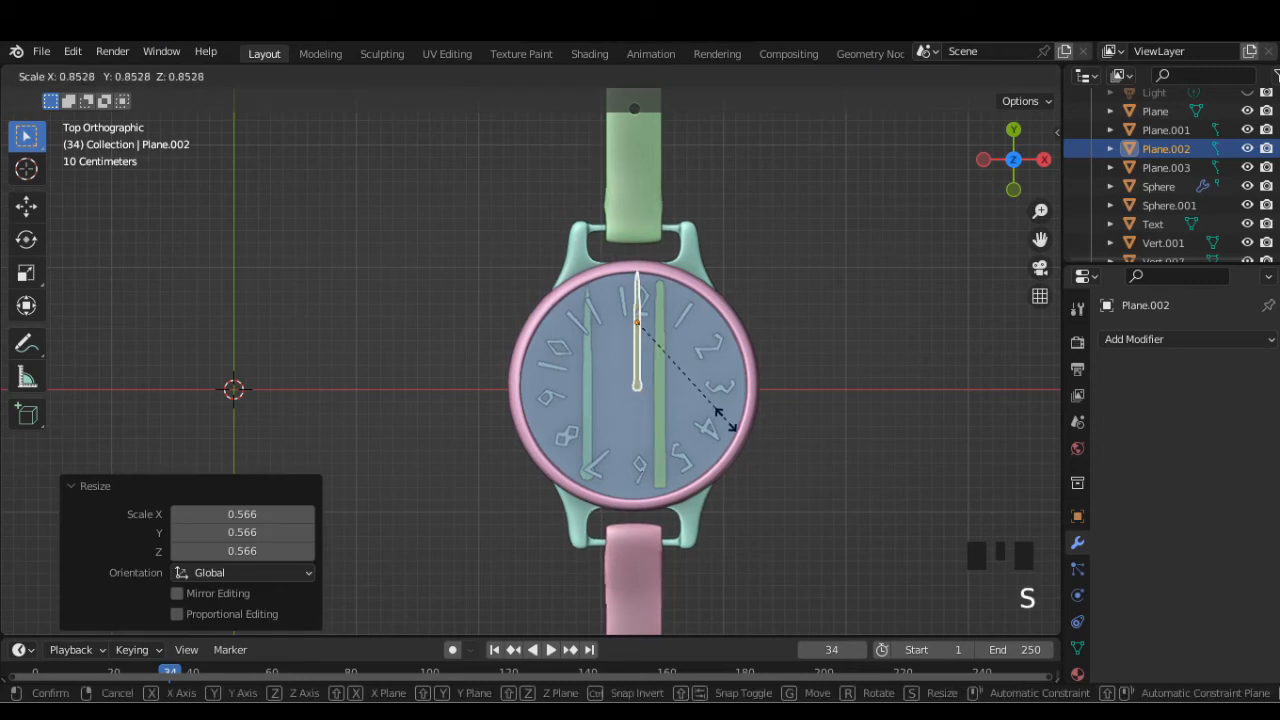
left_click(740, 425)
Rotate the enlarged pointed hand 37.6° and place its round head at the dial's centre with the tip towards the 1
key("r")
left_click(759, 483)
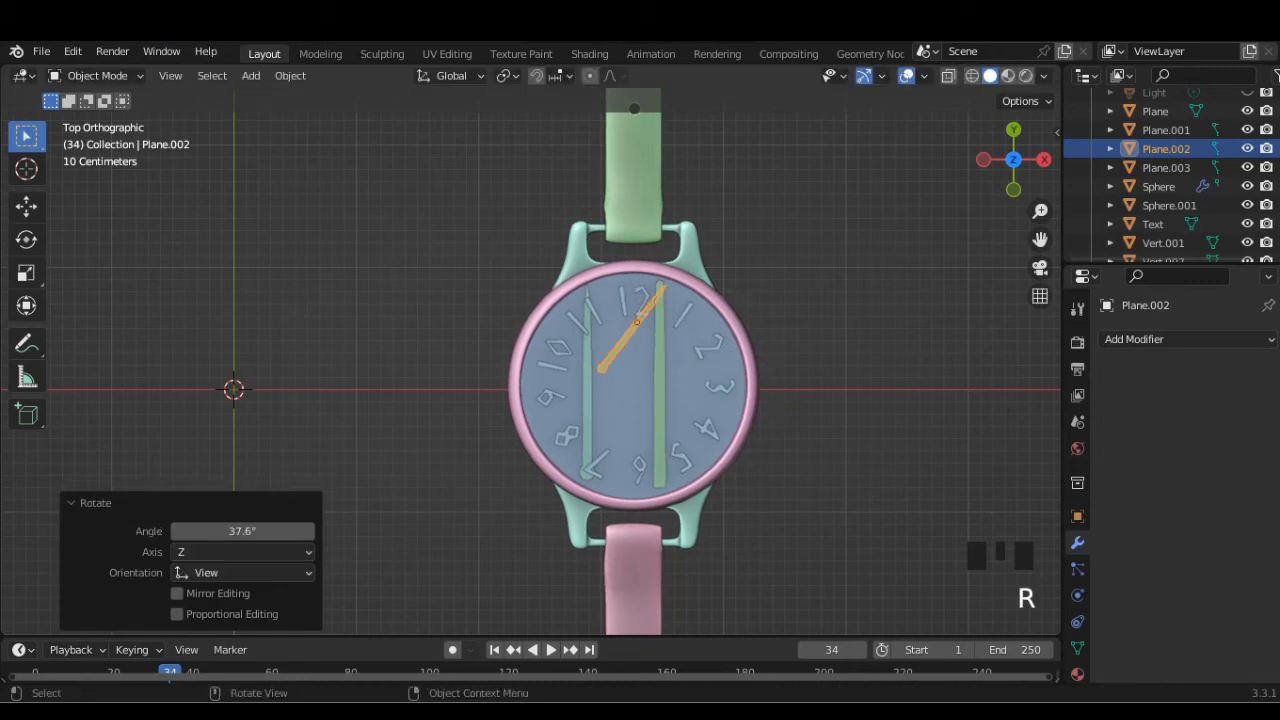
key("g")
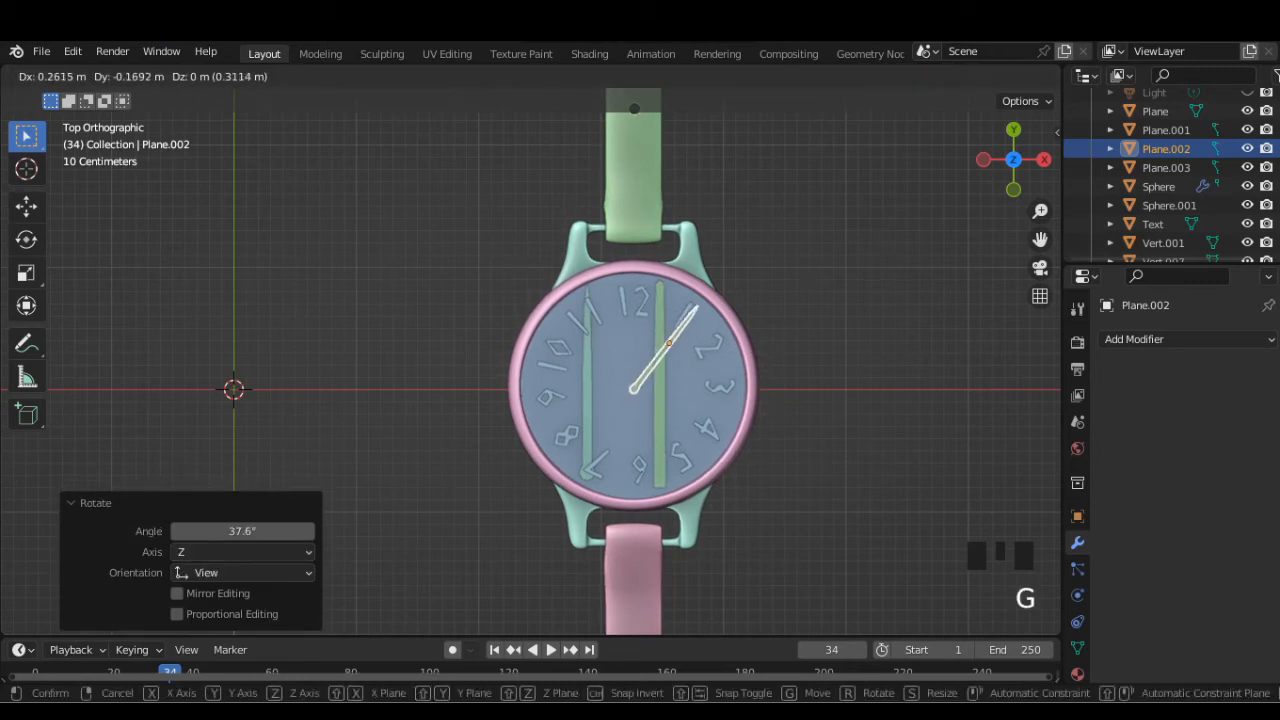
left_click(791, 504)
Scale the slim pointed hand uniformly by 0.475
left_click(588, 420)
key("r")
key("s")
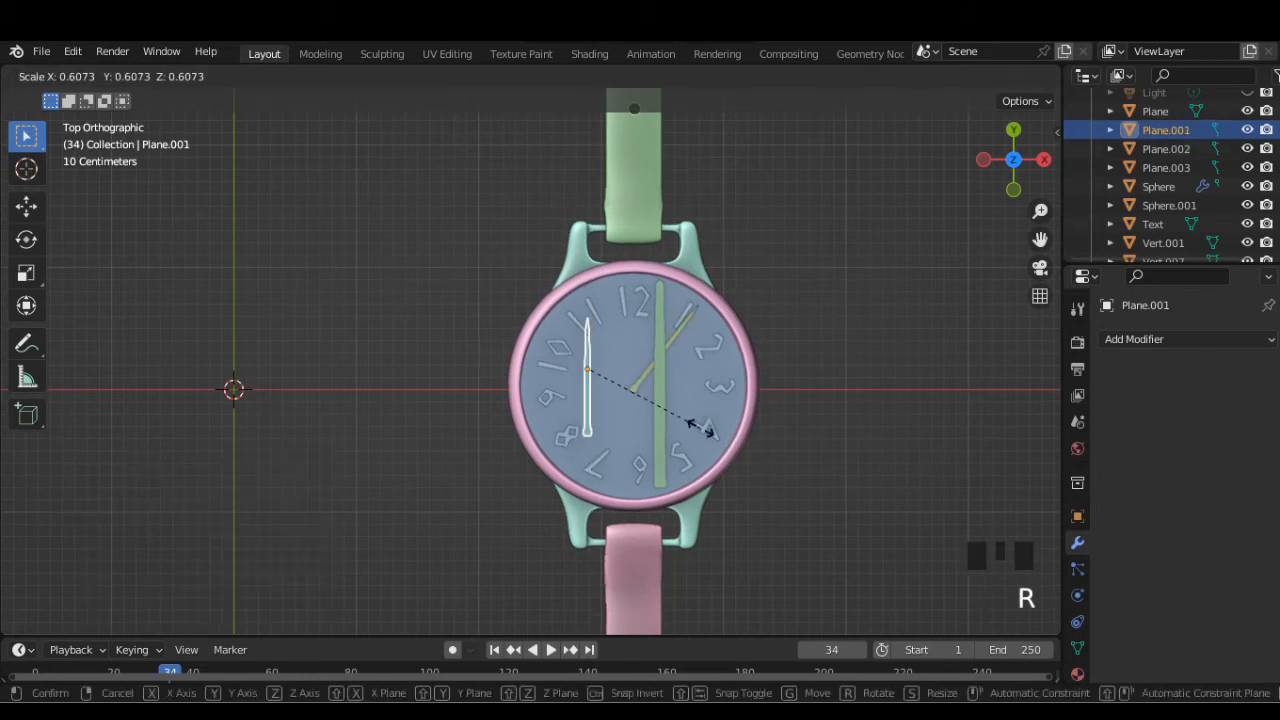
left_click(677, 421)
Rotate the slim hand about -57° towards the 10 and move it about 0.046 m along X and 0.069 m along Y
key("r")
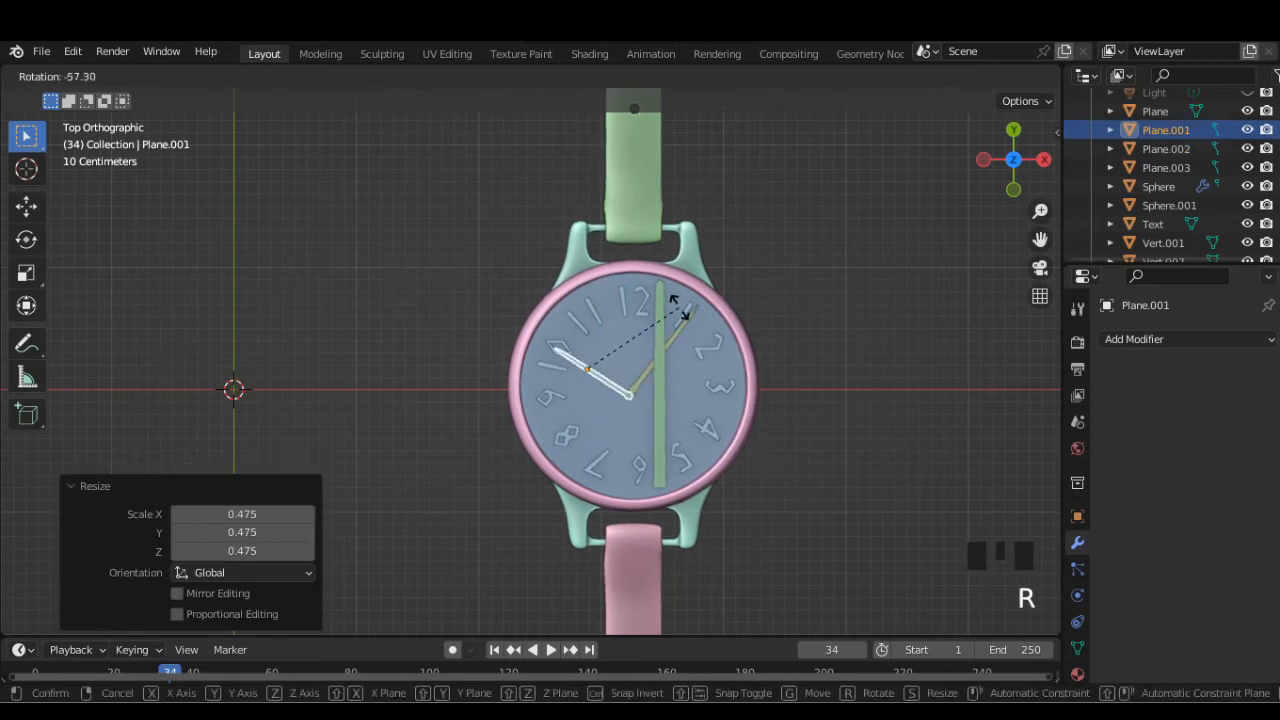
left_click(677, 305)
key("g")
left_click(684, 298)
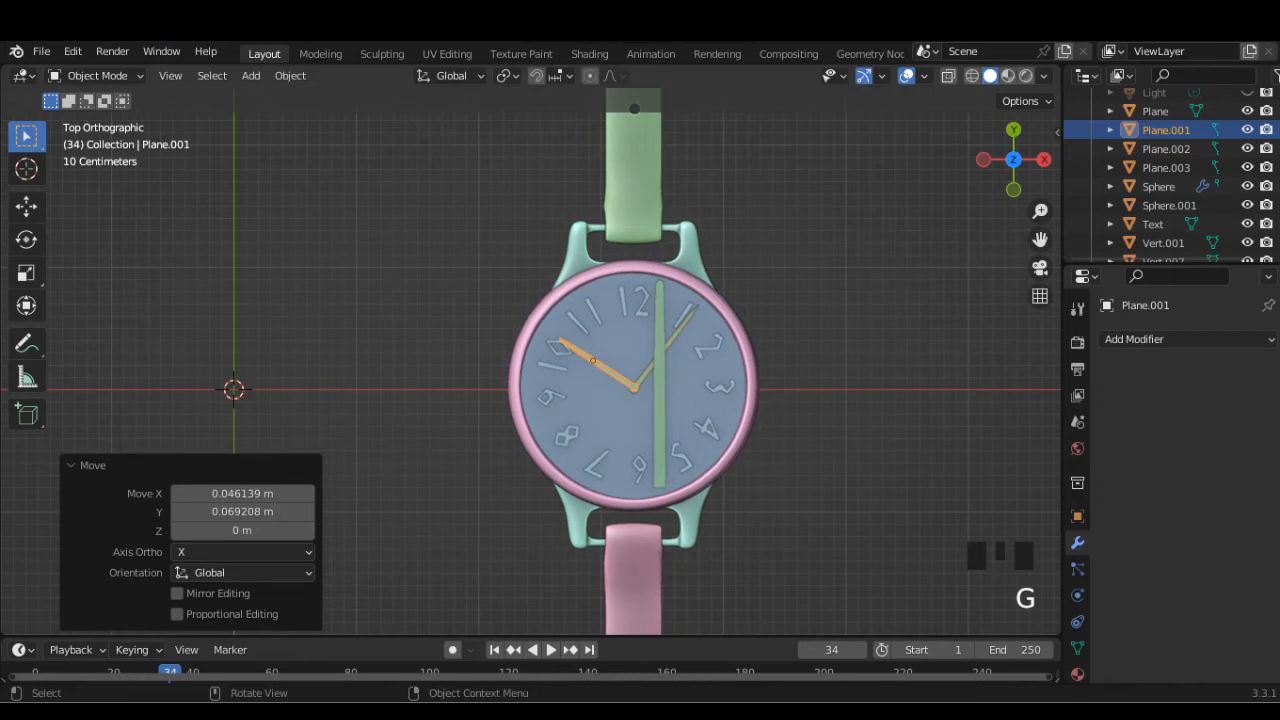
Shrink the blunt hand strongly and rescale it by 1.423 to fit the dial
left_click(660, 305)
key("s")
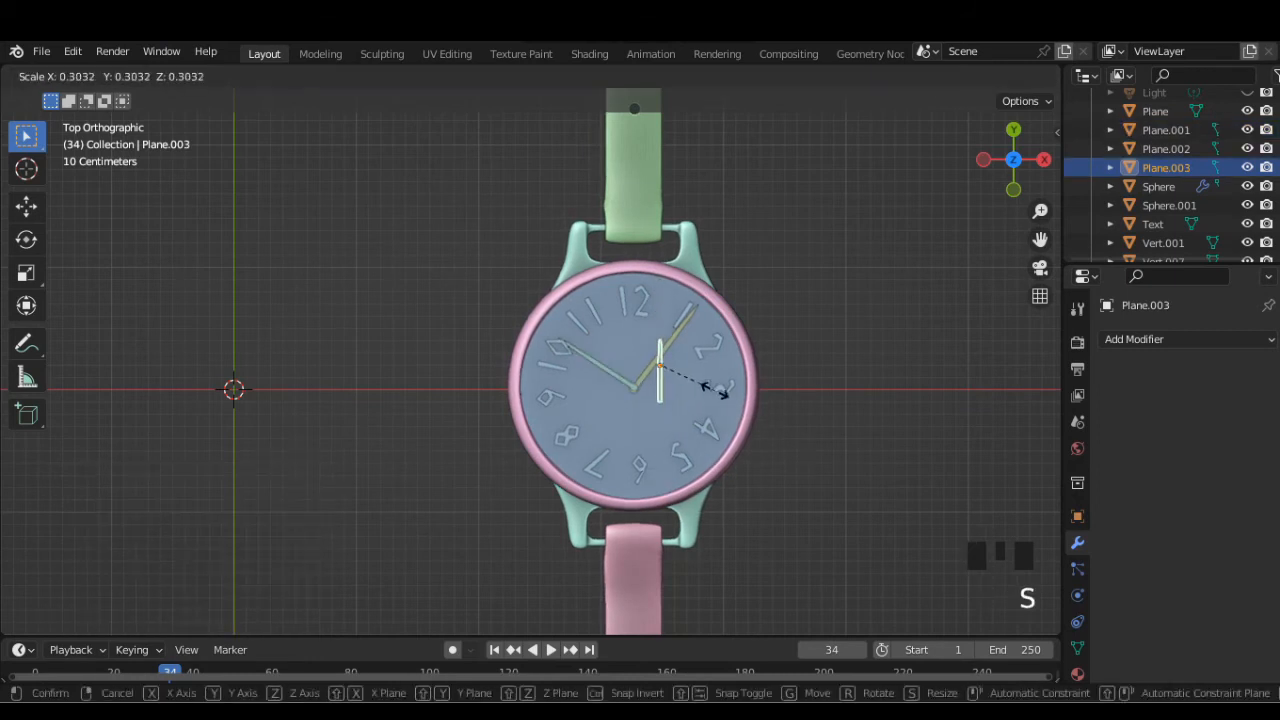
left_click(716, 389)
key("s")
left_click(757, 457)
Place the blunt hand below the dial's centre, rotate it to point between 6 and 7, and align its end with the centre
key("g")
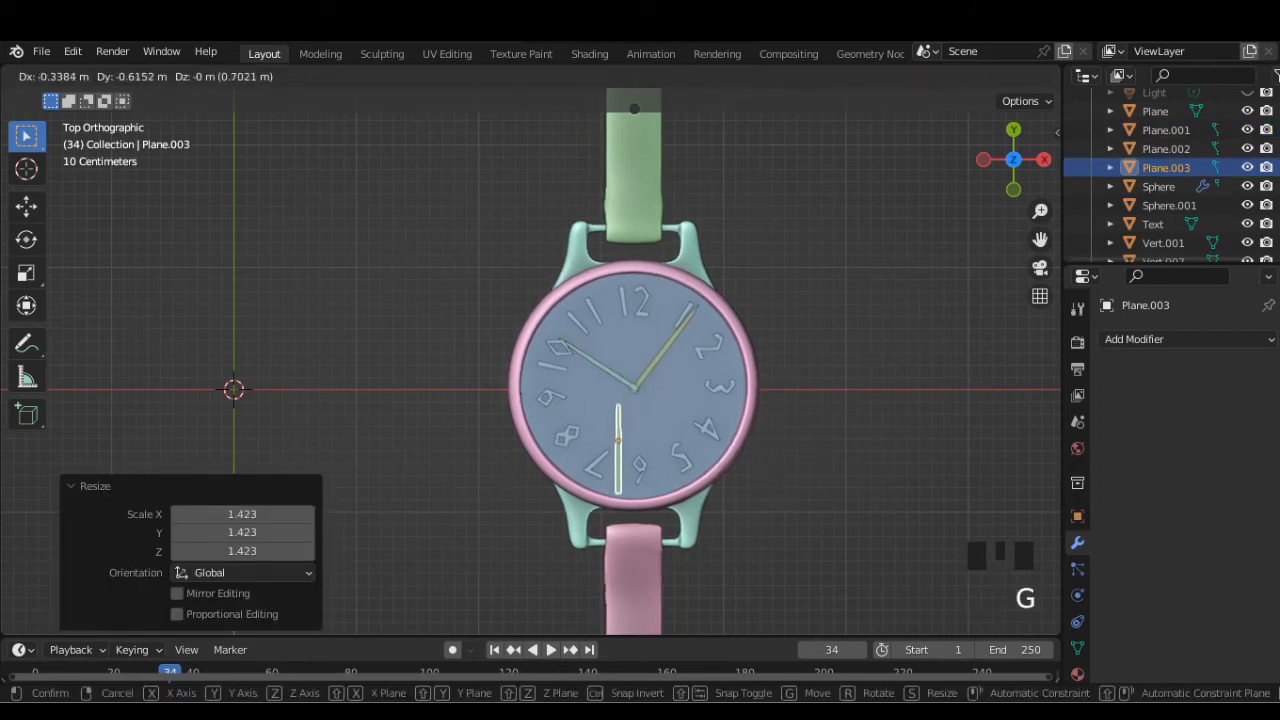
left_click(808, 443)
key("r")
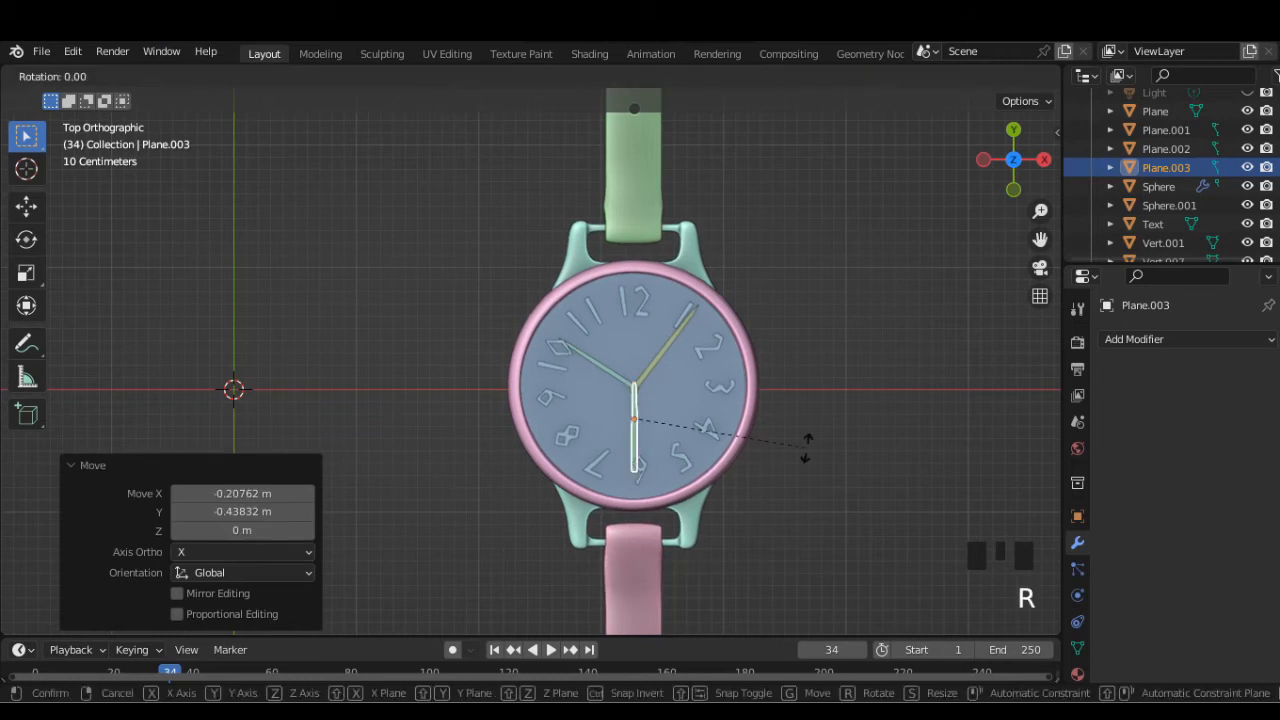
left_click(731, 459)
key("g")
left_click(723, 461)
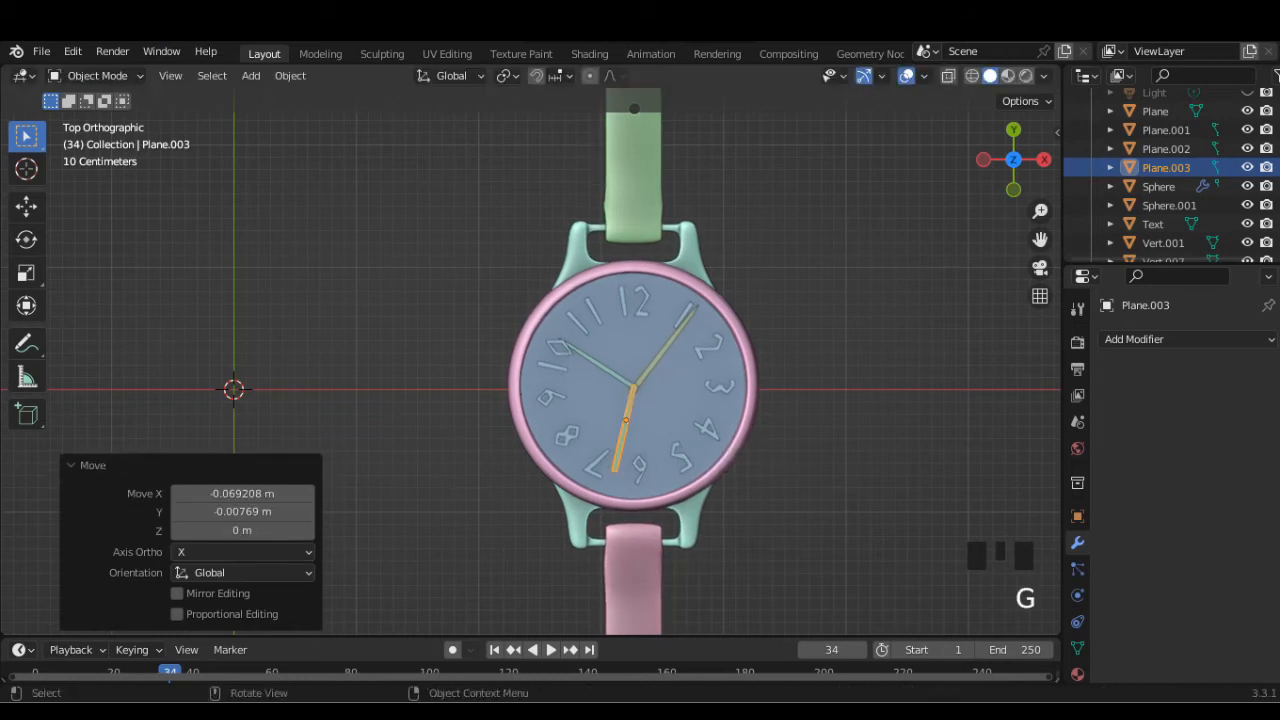
left_click(806, 470)
Nudge the slim hand about -0.015 m along Y and -0.003 m along X to center its round head on the dial
scroll(530, 360, "up", 1)
middle_click_drag(600, 400, 648, 414, "shift")
scroll(530, 360, "up", 3)
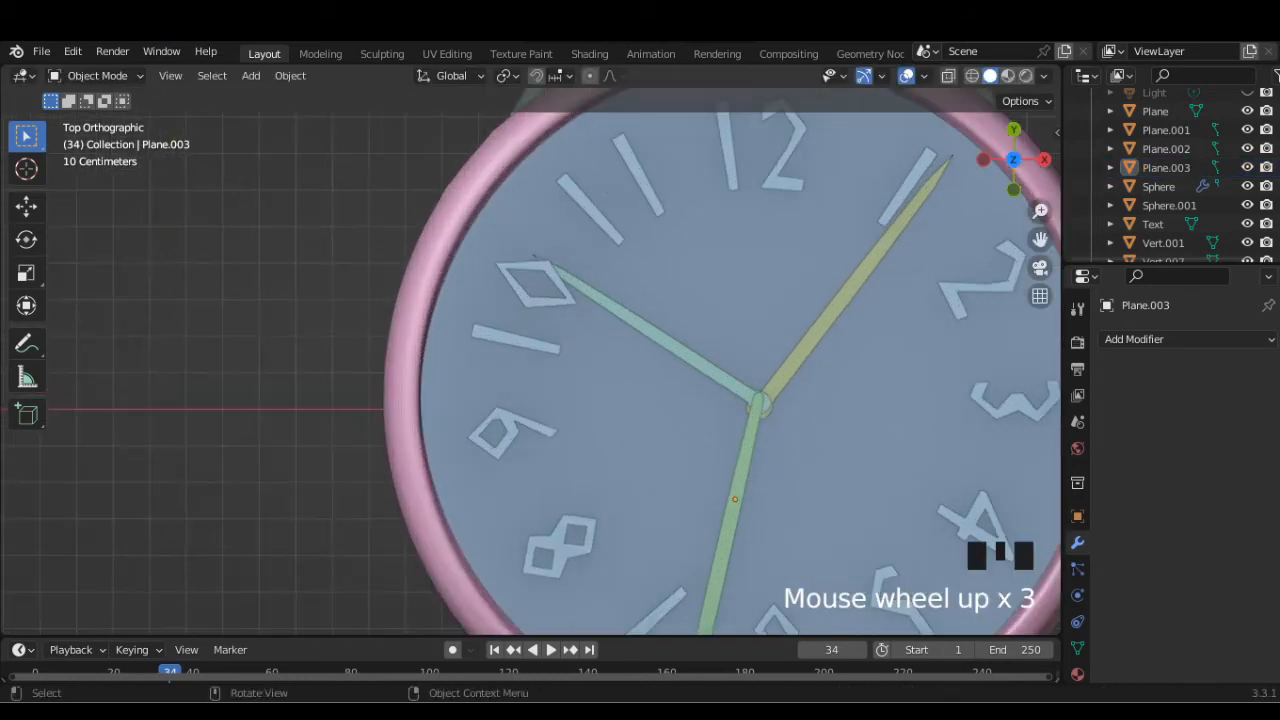
left_click(640, 322)
middle_click_drag(760, 402, 687, 350, "shift")
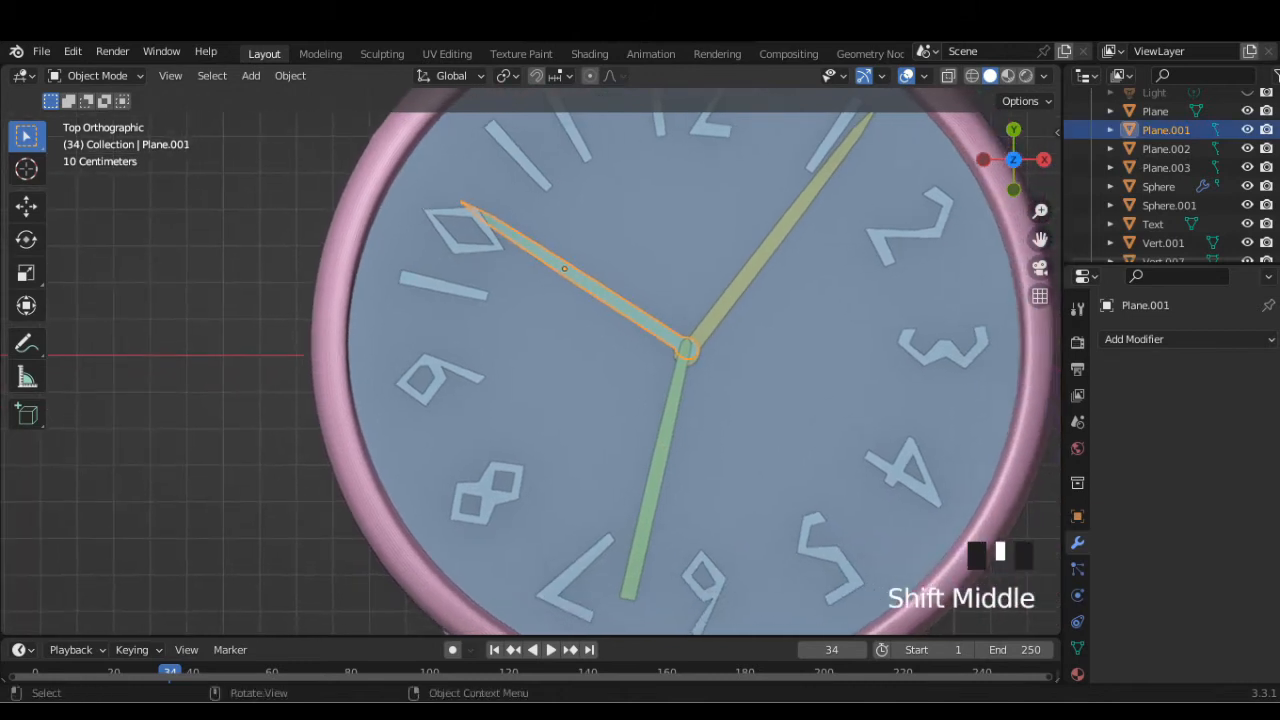
key("g")
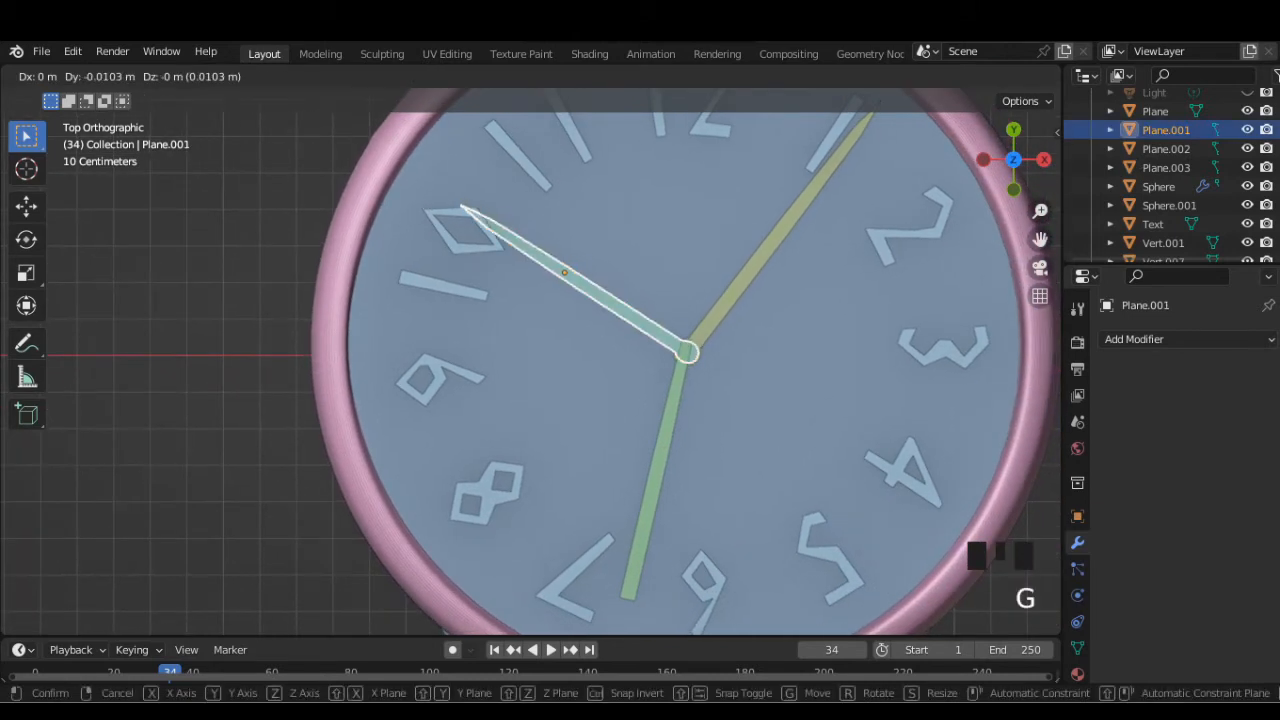
left_click(686, 352)
key("g")
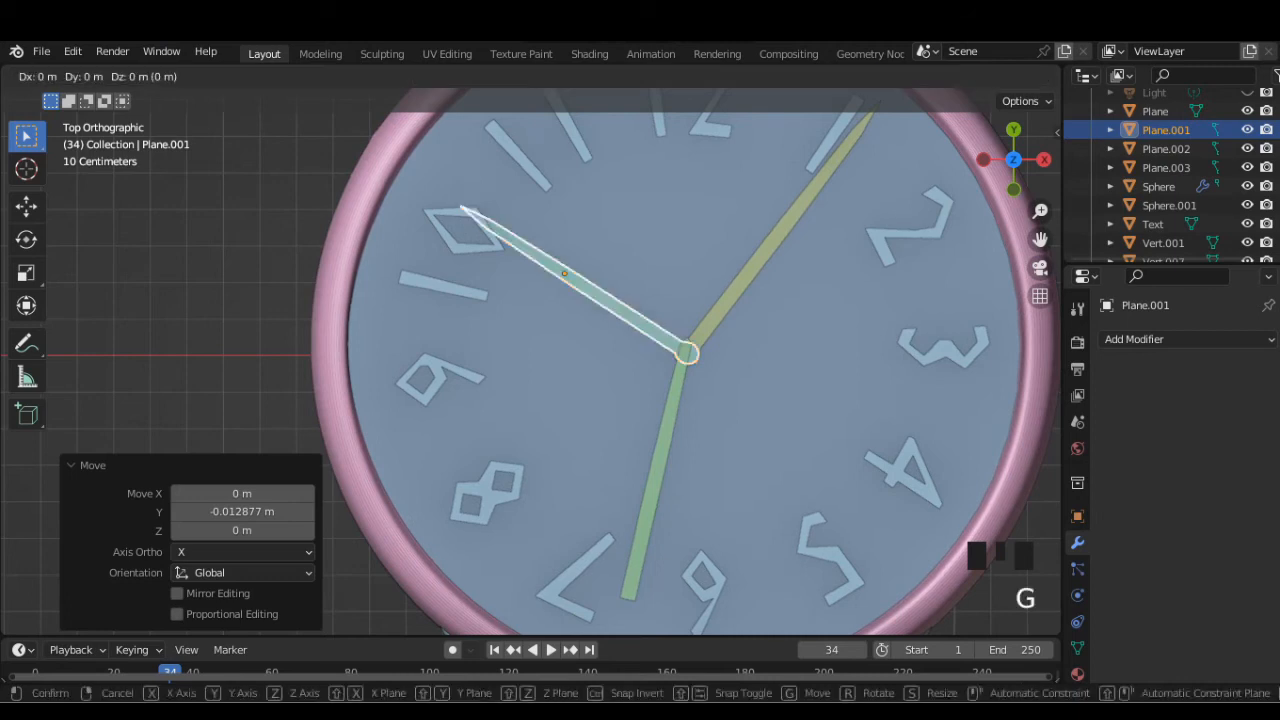
left_click(686, 352)
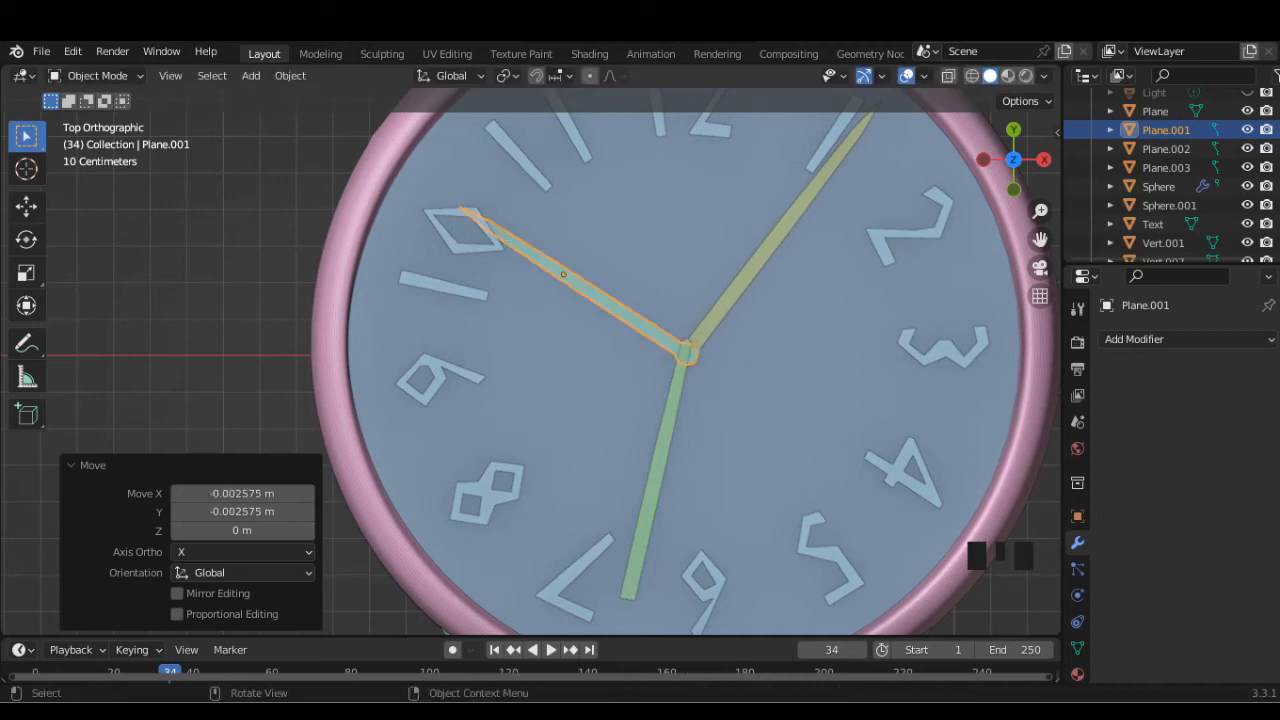
left_click(735, 400)
Scale the blunt hand by 0.83 and move it so its inner end sits on the slim hand's round head
left_click(662, 446)
key("g")
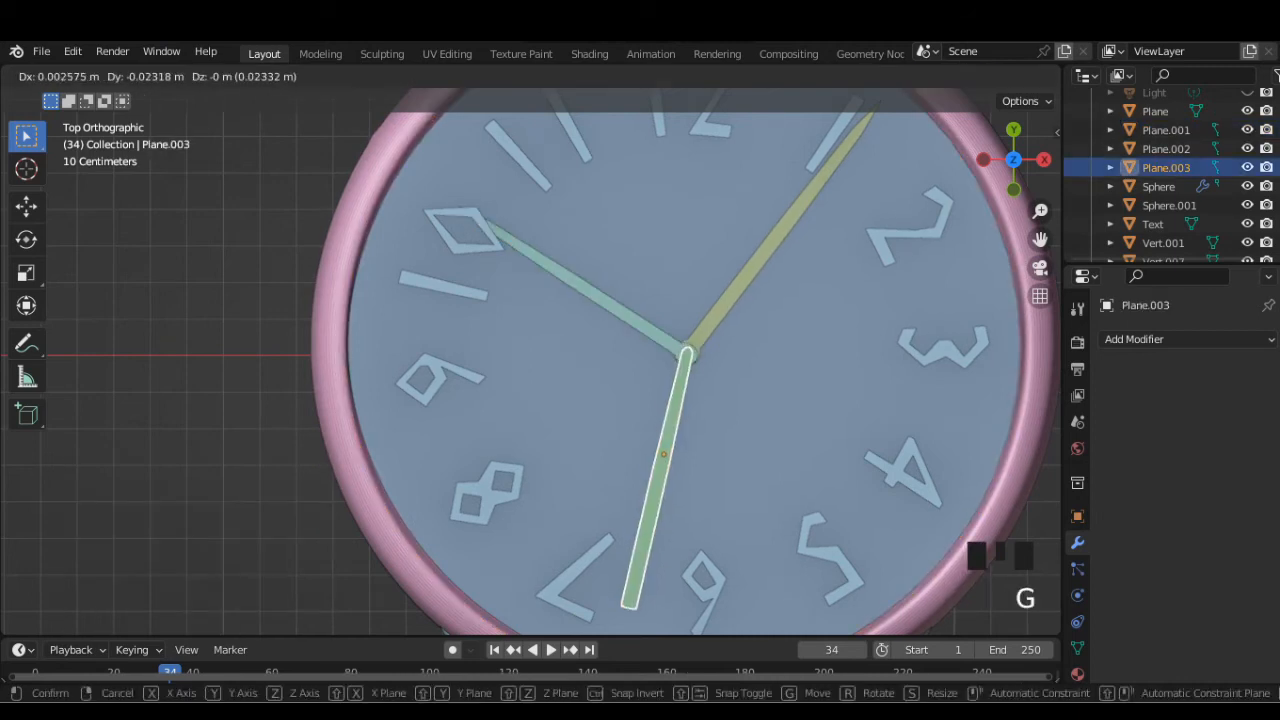
left_click(663, 455)
key("s")
left_click(718, 440)
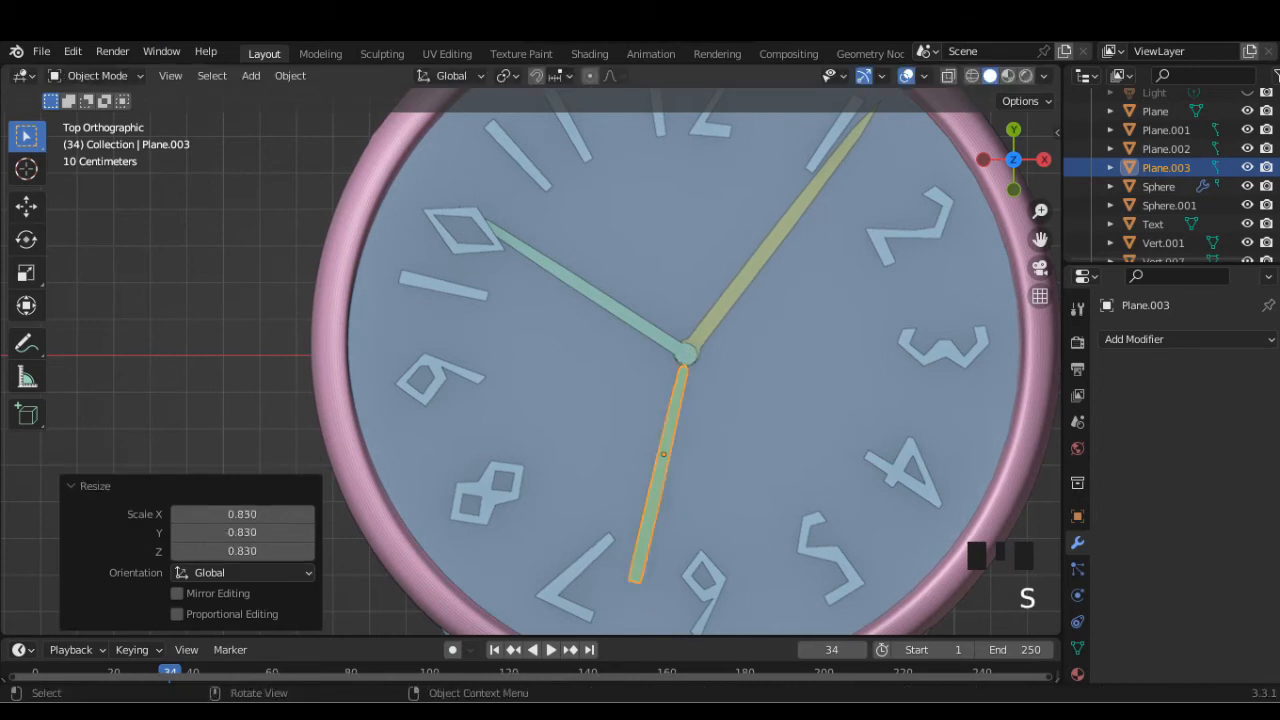
key("g")
left_click(667, 436)
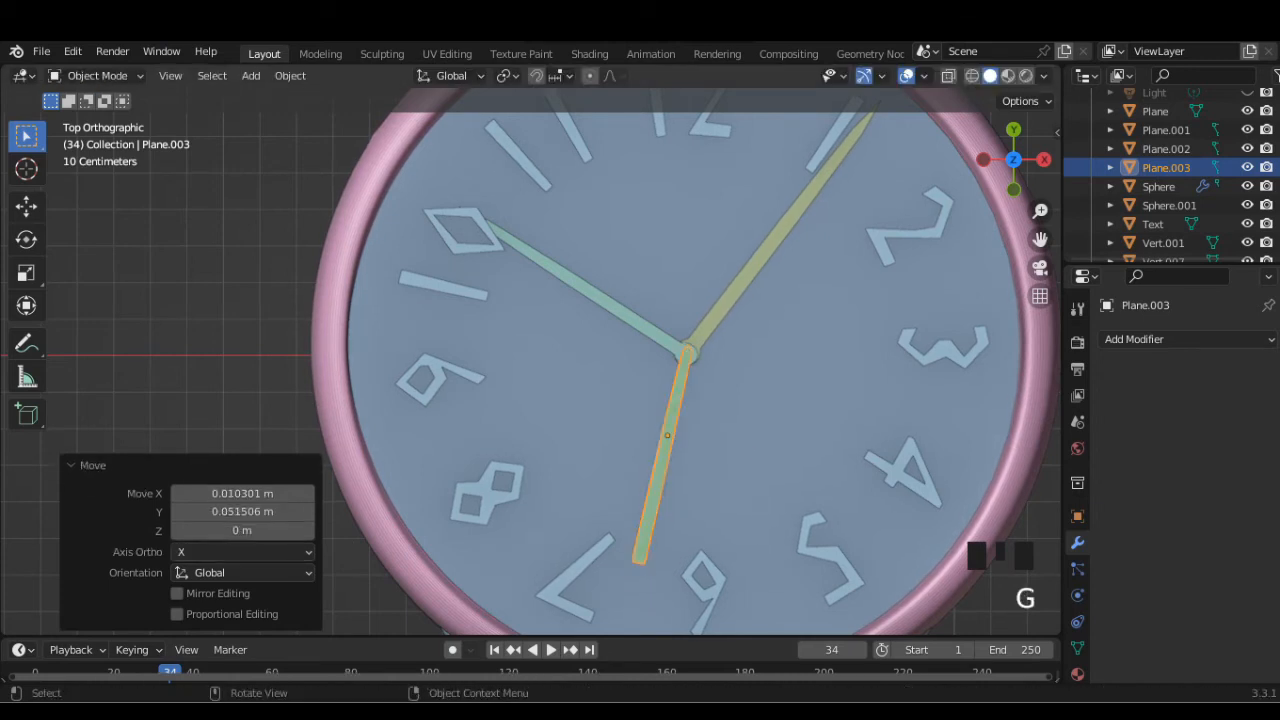
Lower the dial numbers along Z onto the surface of the dial disc
scroll(540, 362, "down", 1)
middle_click_drag(640, 400, 509, 239)
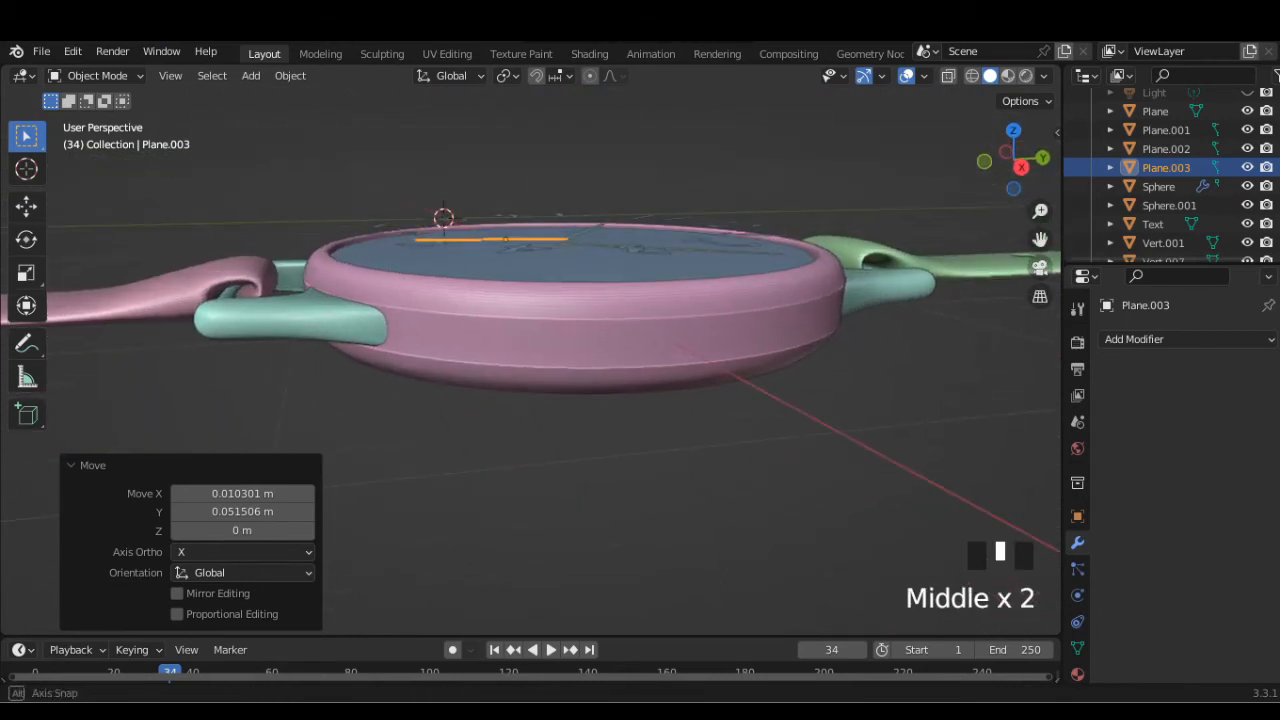
left_click(524, 249)
key("g")
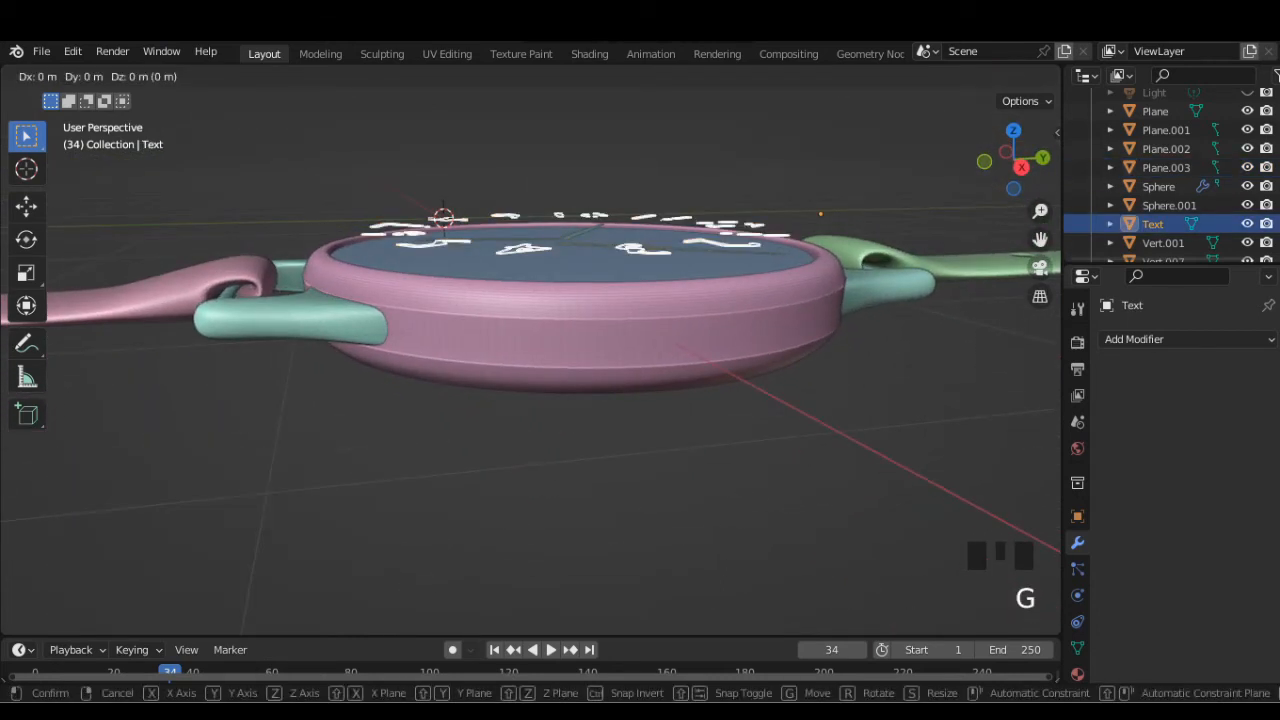
key("z")
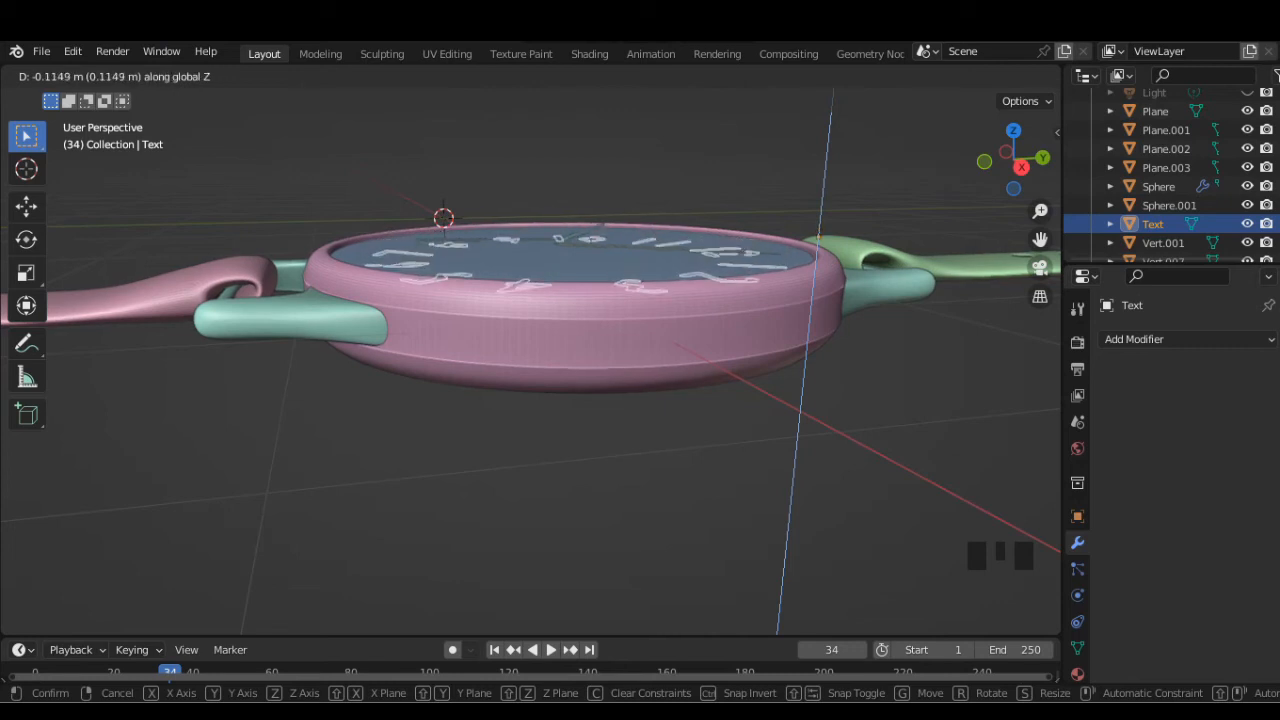
left_click(800, 320)
middle_click_drag(800, 320, 770, 298)
left_click(940, 440)
Raise the enlarged pointed hand about 0.01 m along Z above the dial
scroll(900, 430, "down", 1)
scroll(765, 303, "up", 1)
scroll(720, 245, "up", 1)
left_click(720, 245)
middle_click_drag(720, 245, 720, 215)
key("g")
key("y")
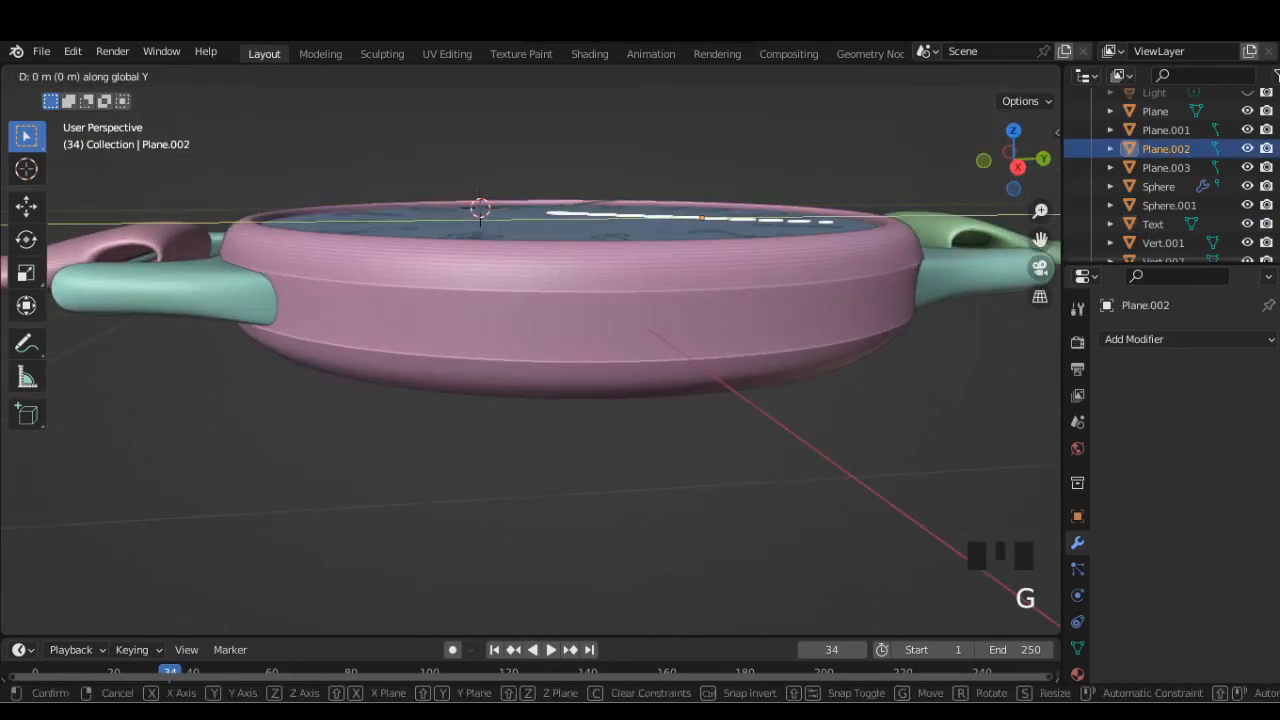
key("x")
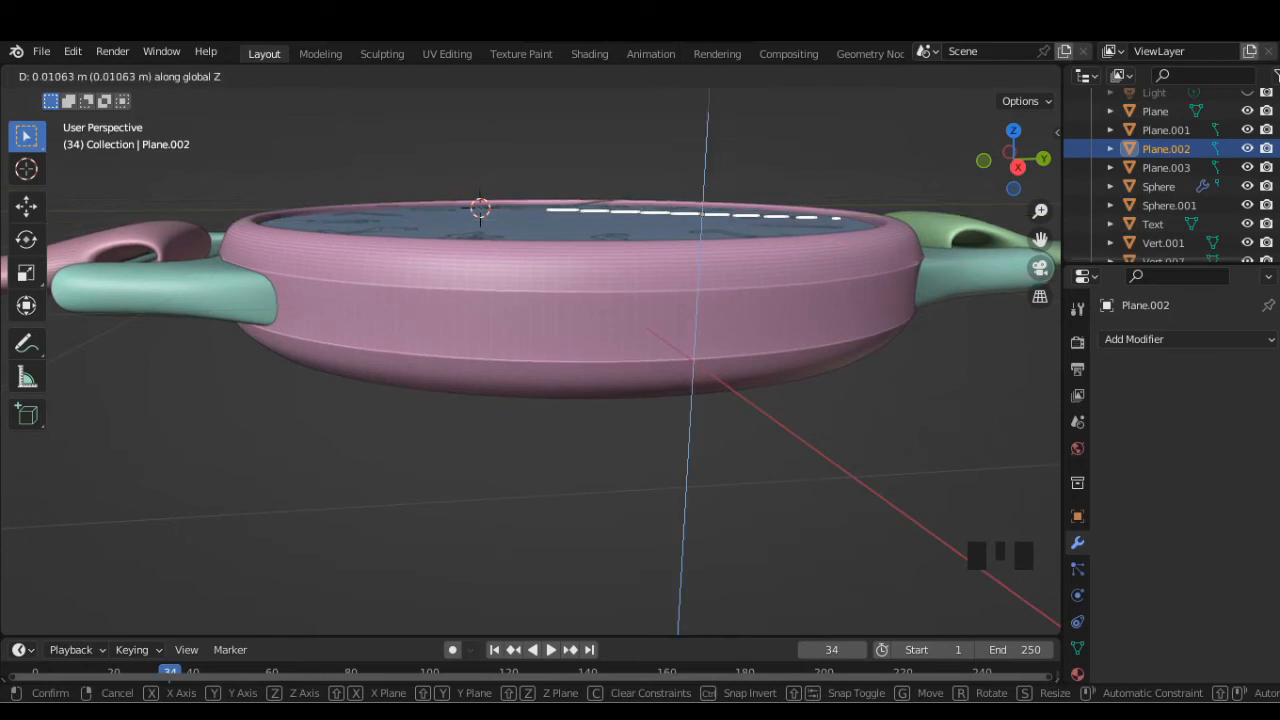
left_click(480, 207)
Select all three watch hands together and raise them about 0.006 m along Z above the dial
middle_click_drag(480, 207, 495, 345)
left_click(598, 243, "shift")
left_click(465, 294, "shift")
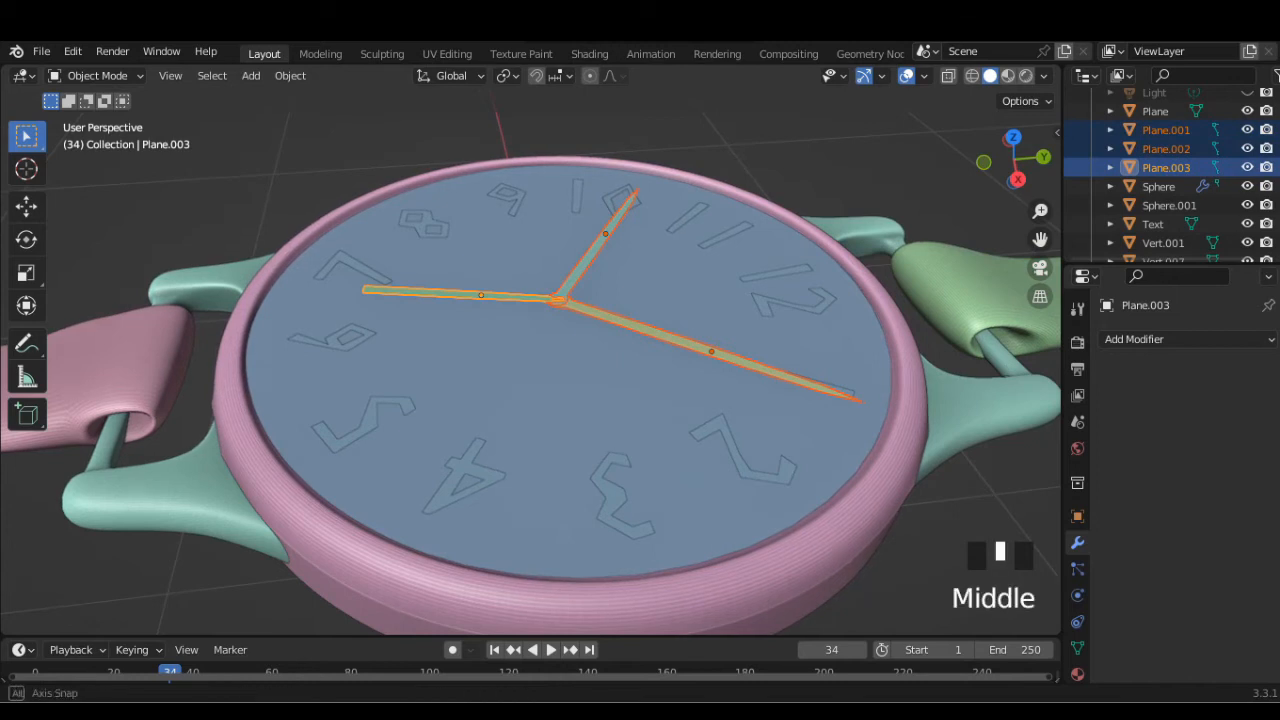
middle_click_drag(465, 294, 462, 180)
key("g")
key("z")
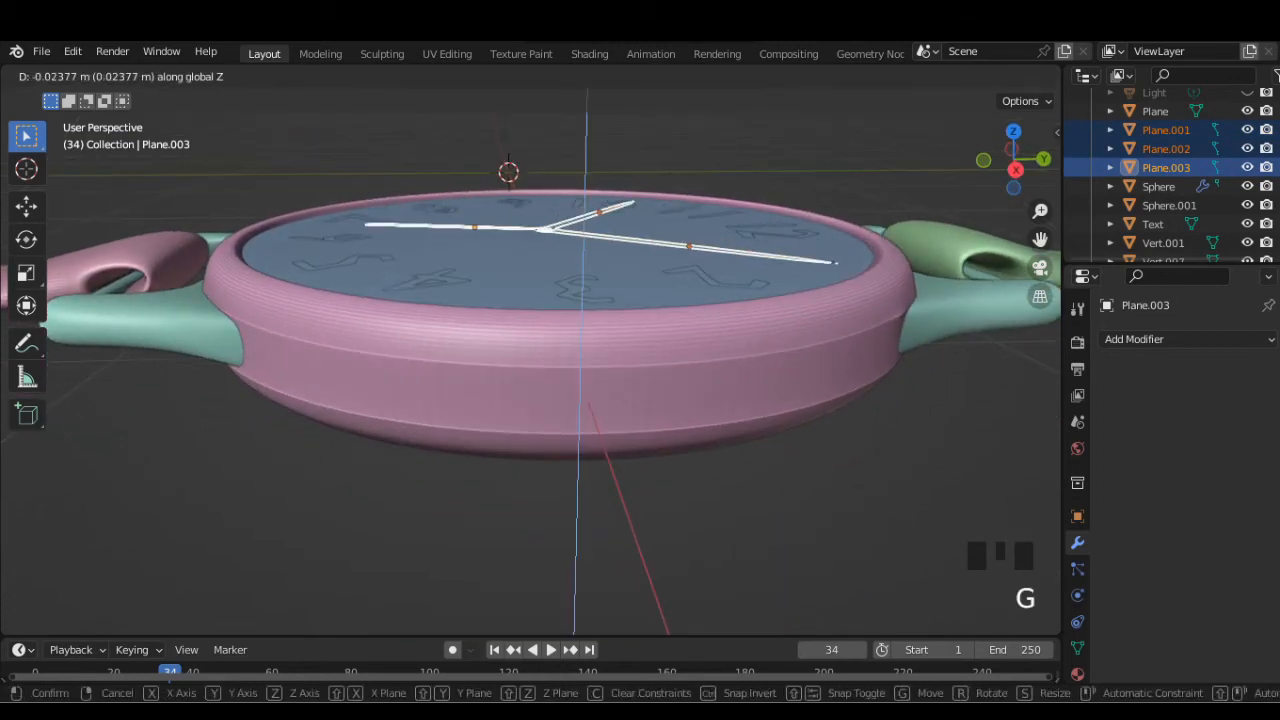
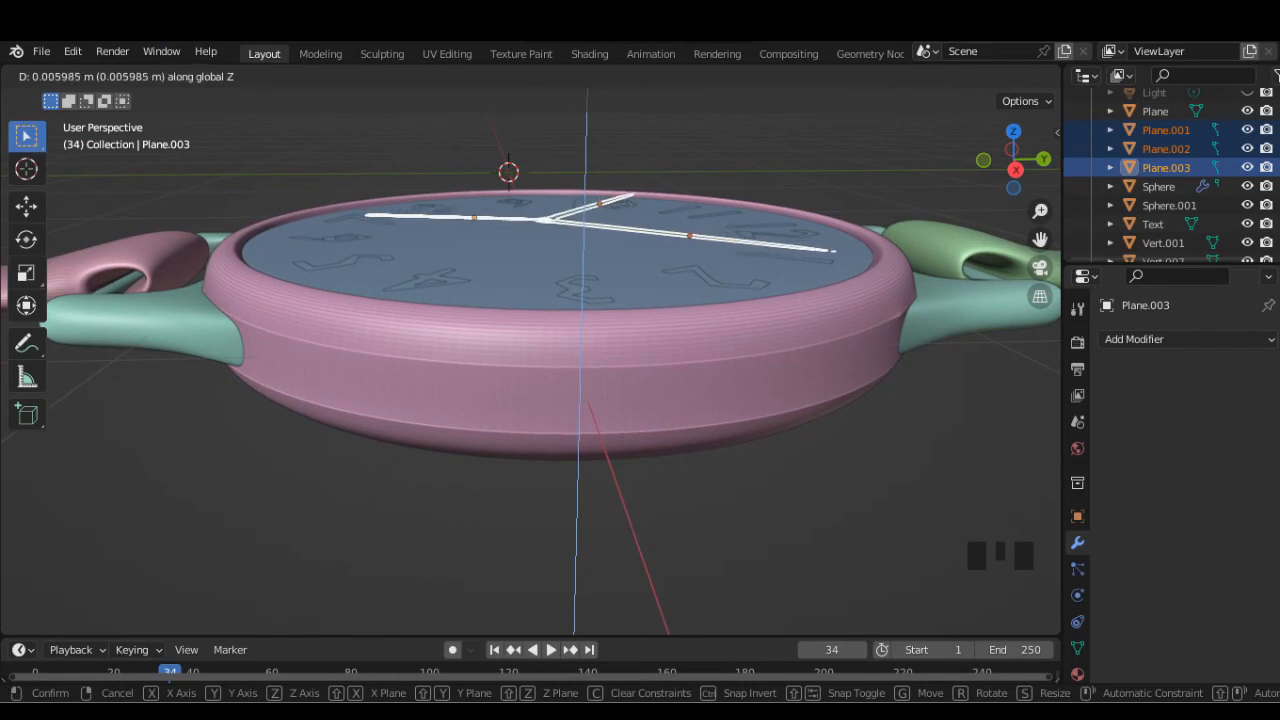
left_click(500, 260)
middle_click_drag(500, 260, 750, 430)
scroll(635, 400, "down", 3)
left_click(760, 430)
scroll(760, 430, "down", 1)
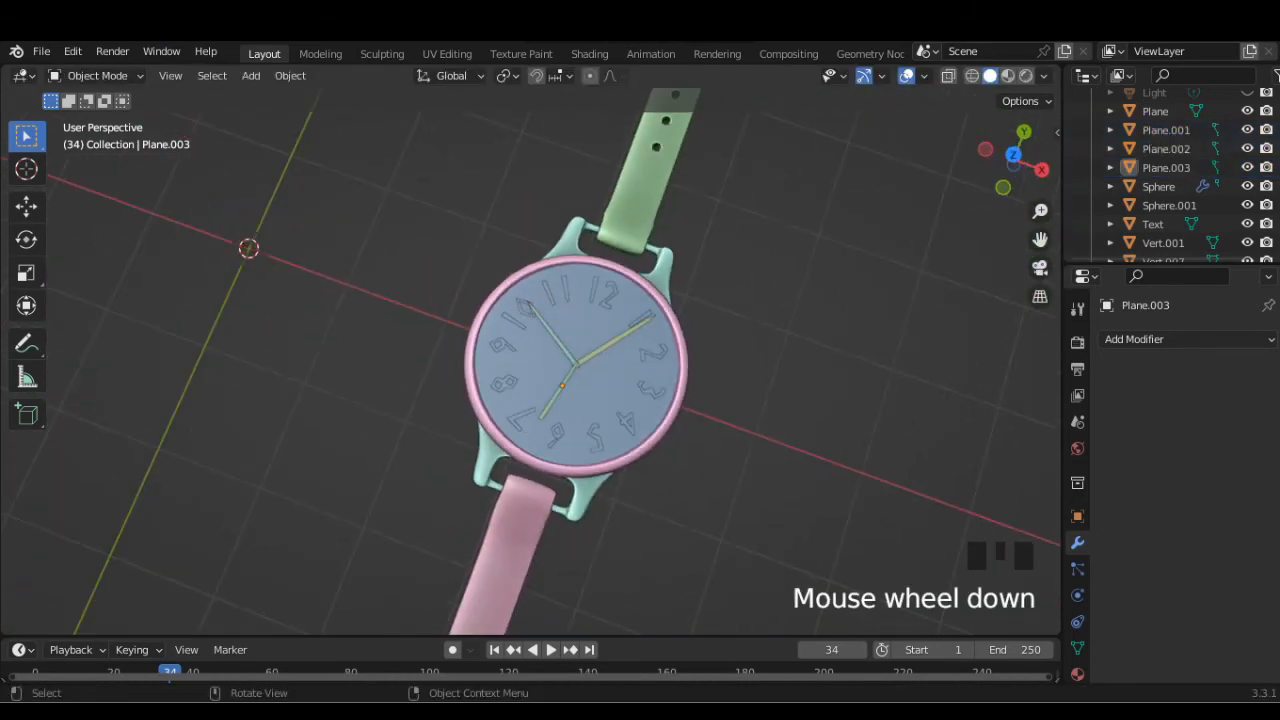
Add a cylinder with 12 vertices and move it into the empty space below the watch
left_click(1013, 155)
scroll(1013, 158, "up", 2)
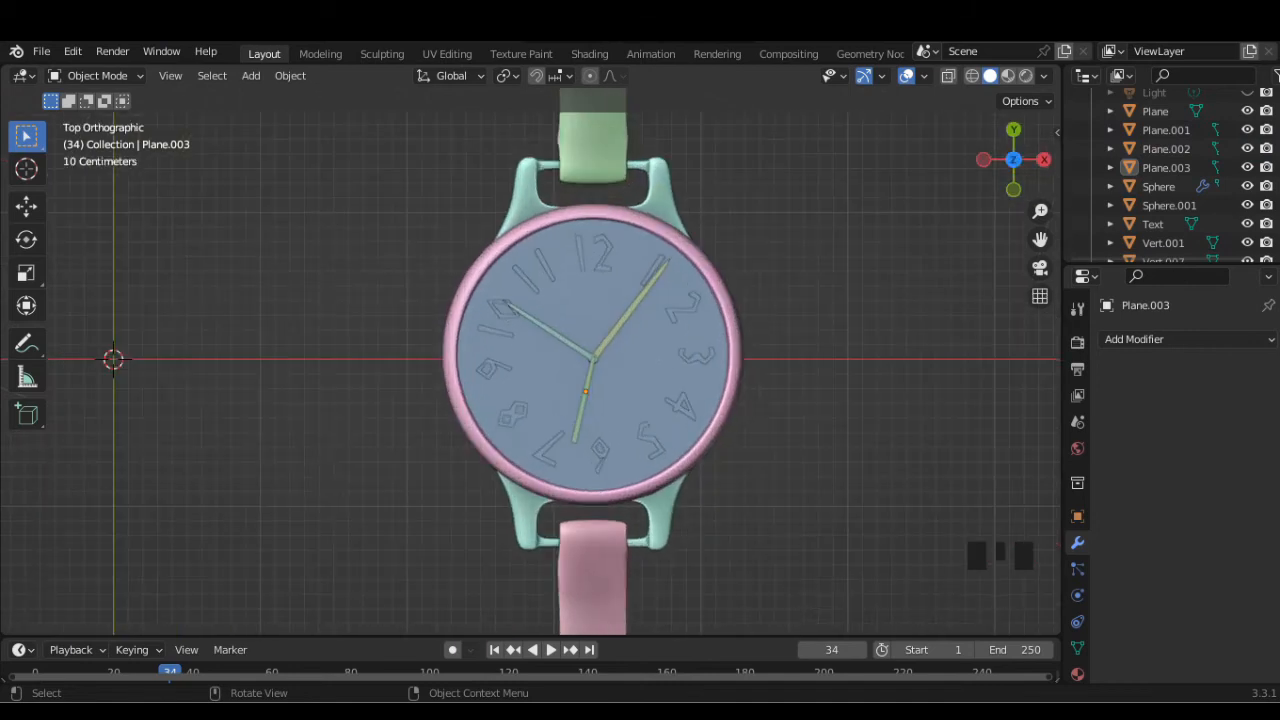
scroll(590, 360, "down", 1)
middle_click_drag(590, 360, 700, 520)
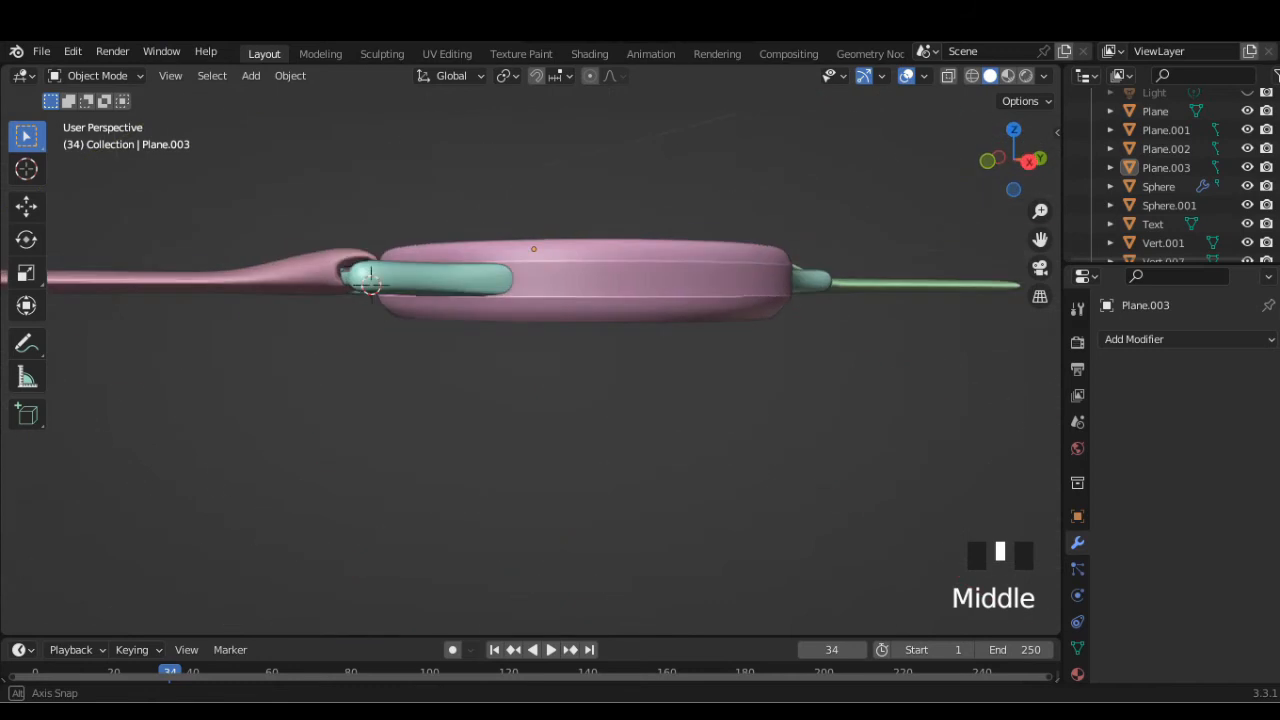
left_click(250, 75)
mouse_move(277, 97)
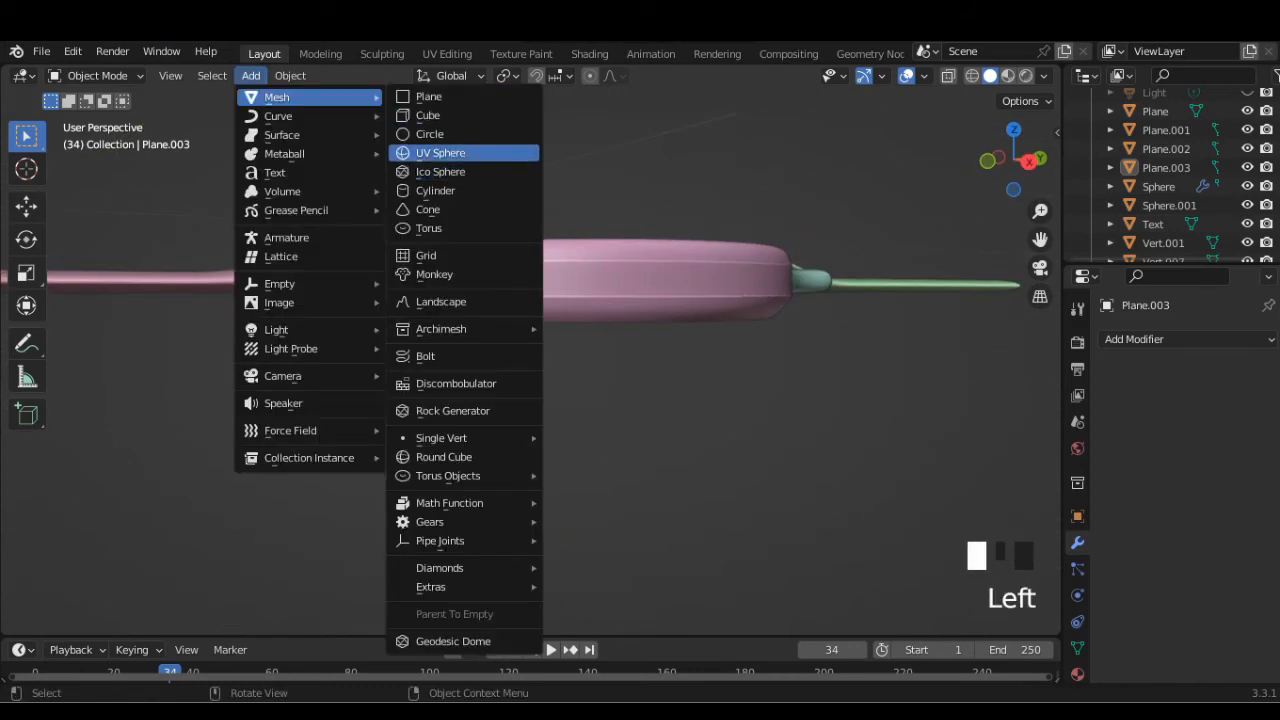
left_click(435, 190)
left_click(242, 394)
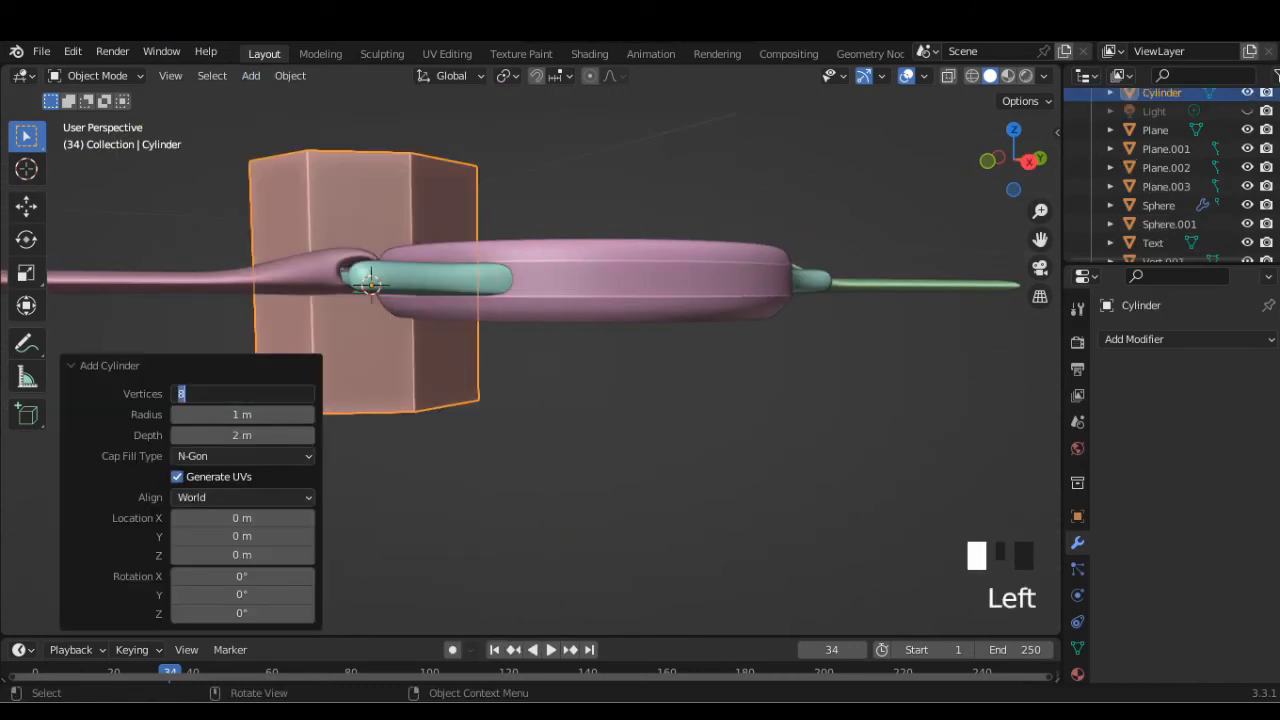
type("12")
key("Return")
key("g")
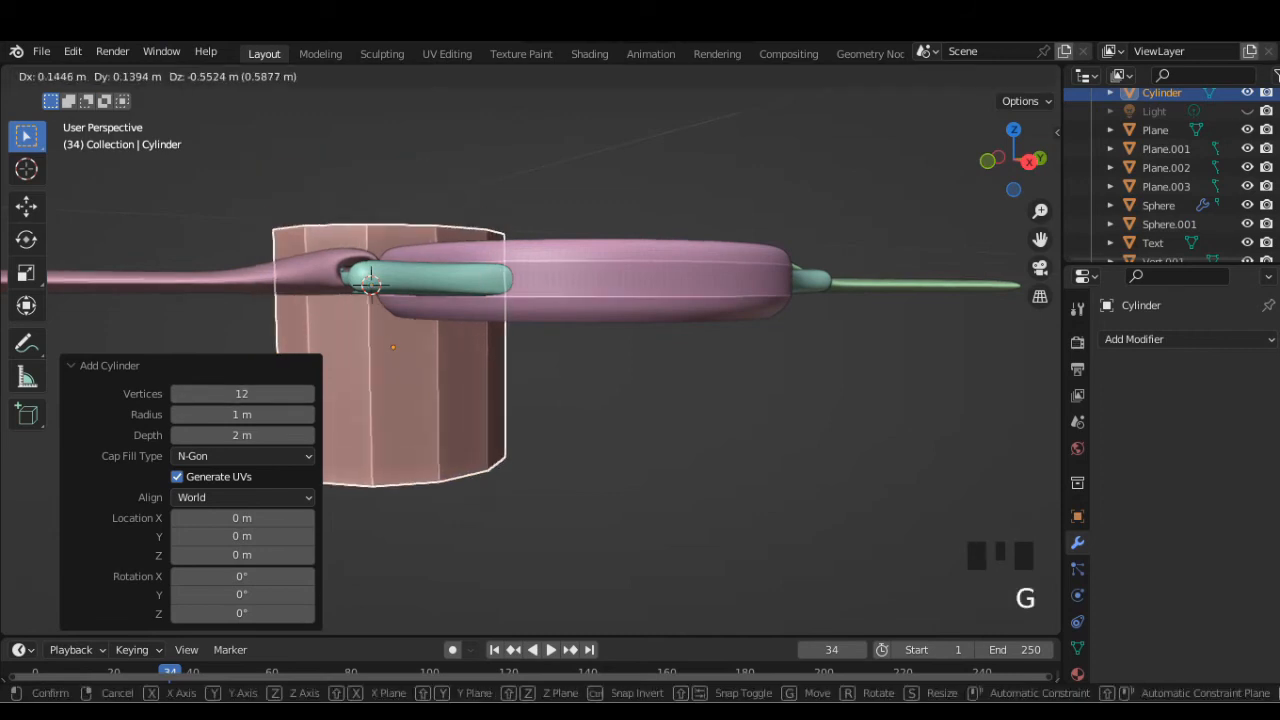
key("Return")
Cut a horizontal edge loop around the cylinder's middle and add a Subdivision Surface modifier to it
key("Tab")
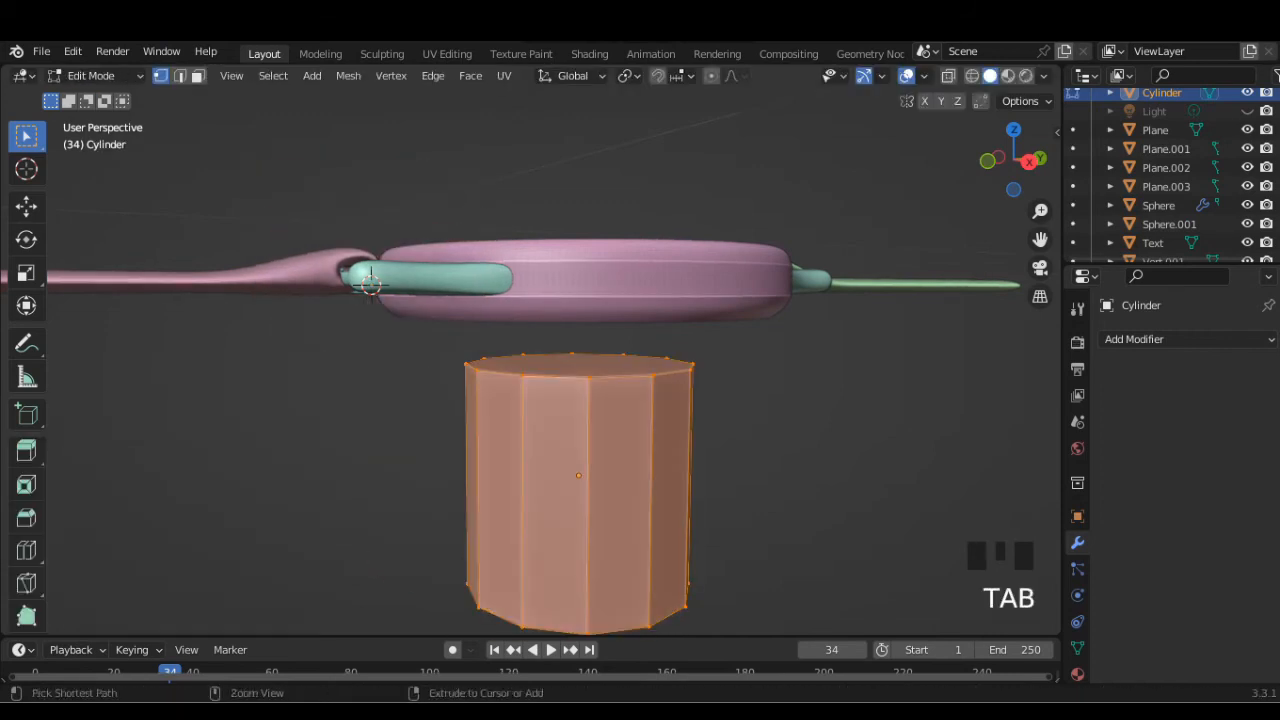
key("ctrl+r")
left_click(666, 457)
key("Tab")
left_click(1185, 339)
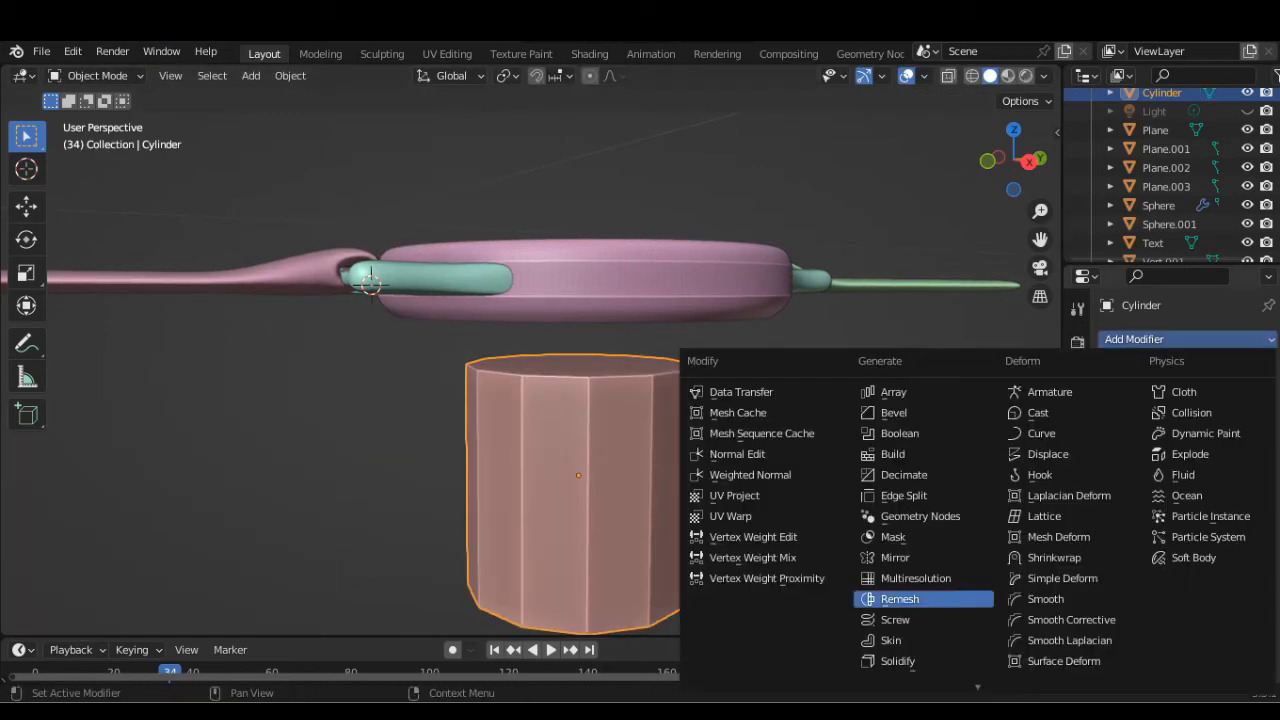
left_click(920, 625)
scroll(530, 380, "down", 1)
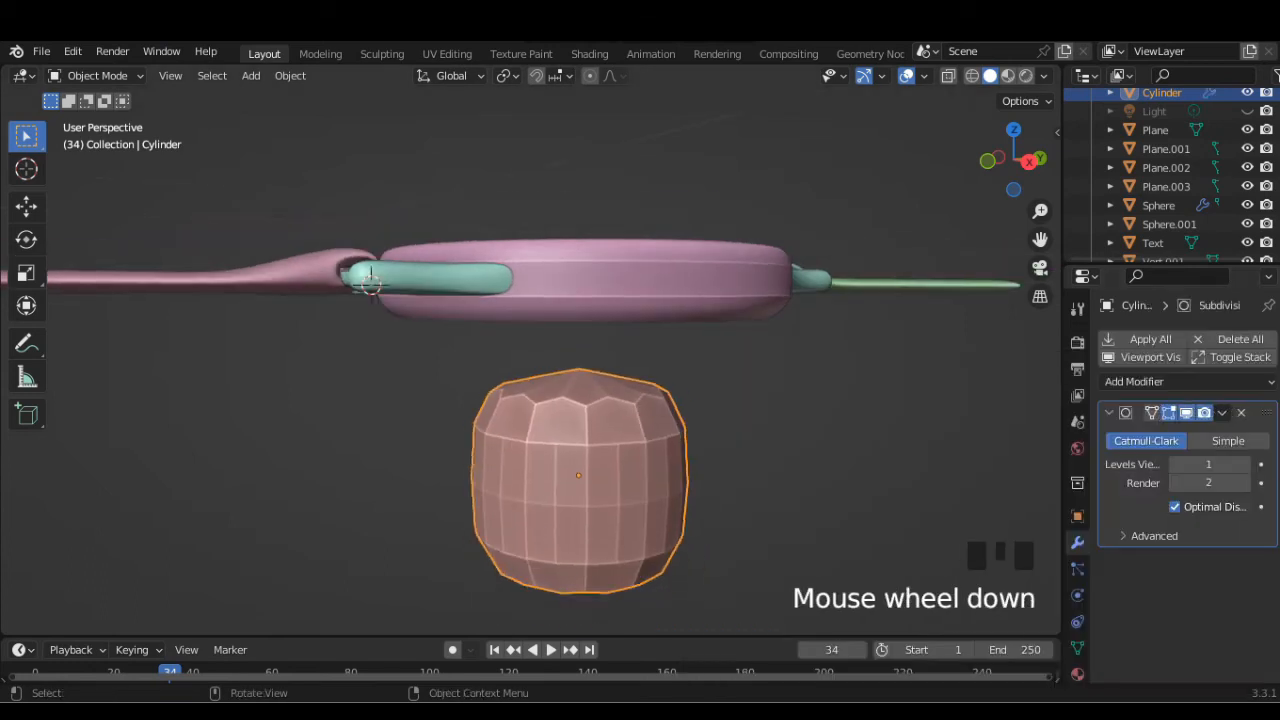
mouse_move(530, 380)
middle_mouse_down()
mouse_move(530, 480)
mouse_move(530, 360)
middle_mouse_up()
With X-ray shown, delete the vertices of the cylinder's bottom ring, leaving only its upper half
key("Tab")
scroll(530, 380, "down", 2)
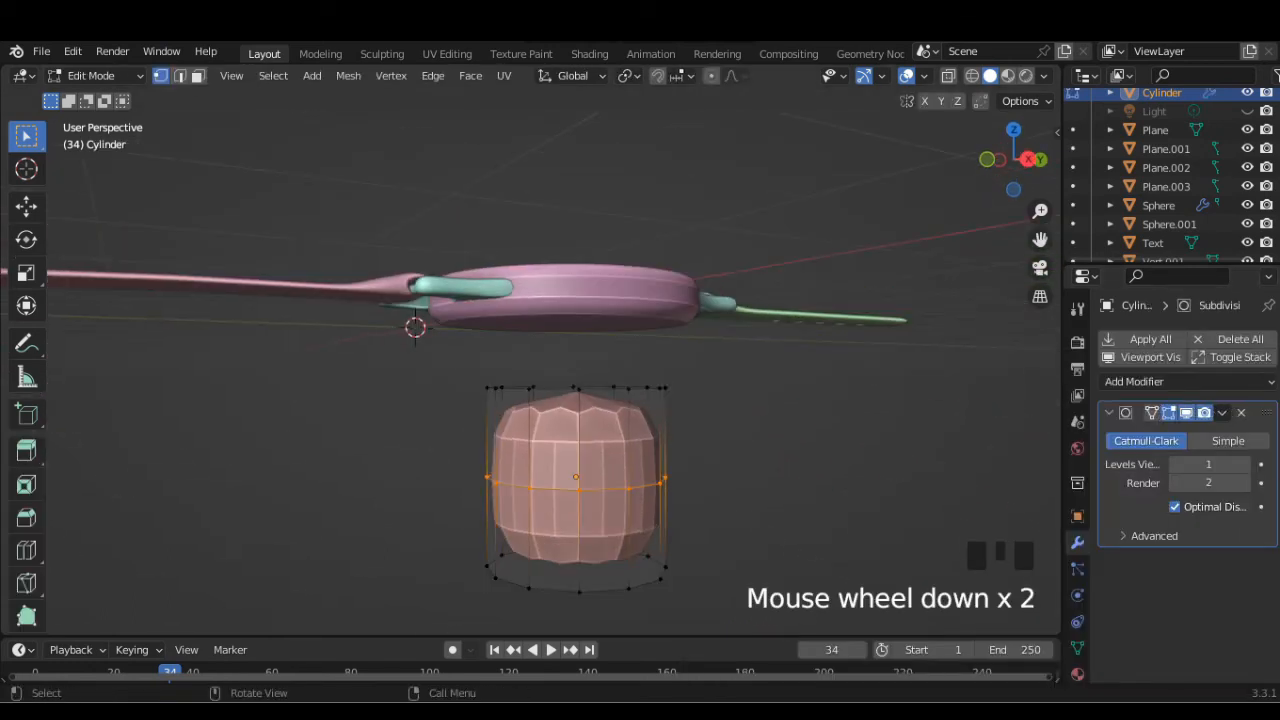
left_click(948, 75)
left_click_drag(452, 509, 655, 603)
key("Delete")
left_click(668, 457)
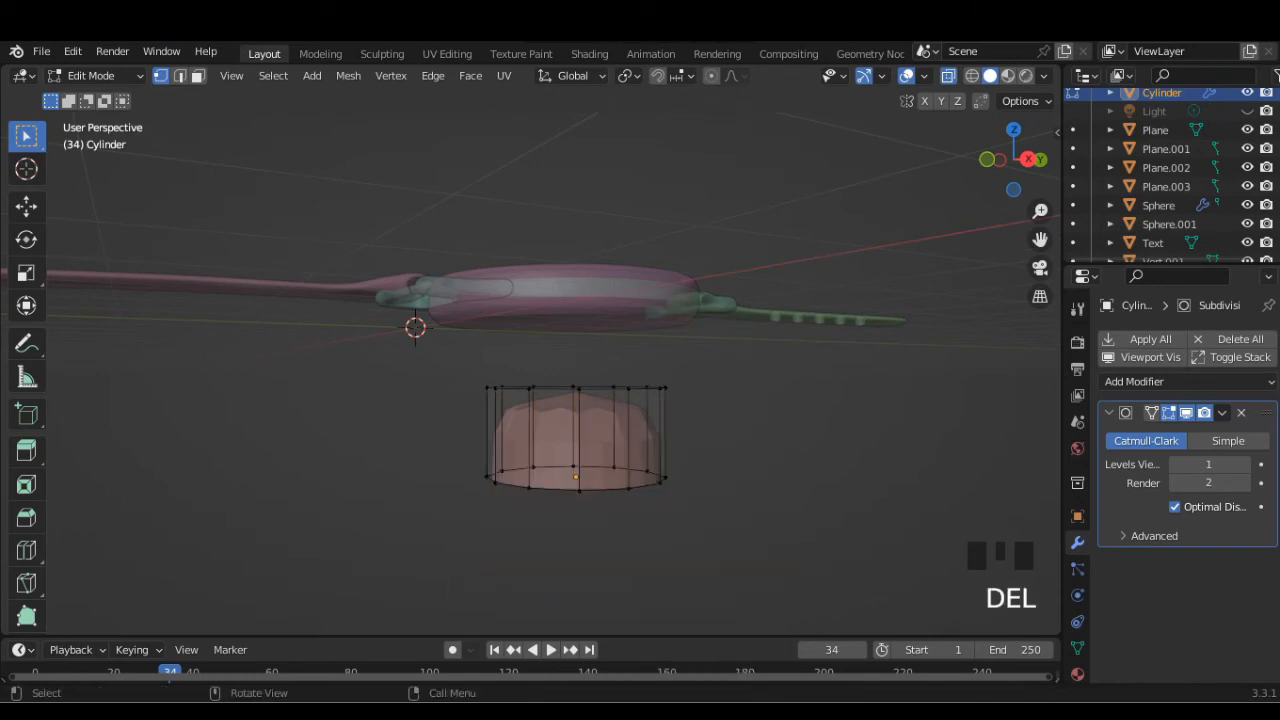
Apply the Subdivision Surface modifier to the halved cylinder
key("Tab")
left_click(1222, 412)
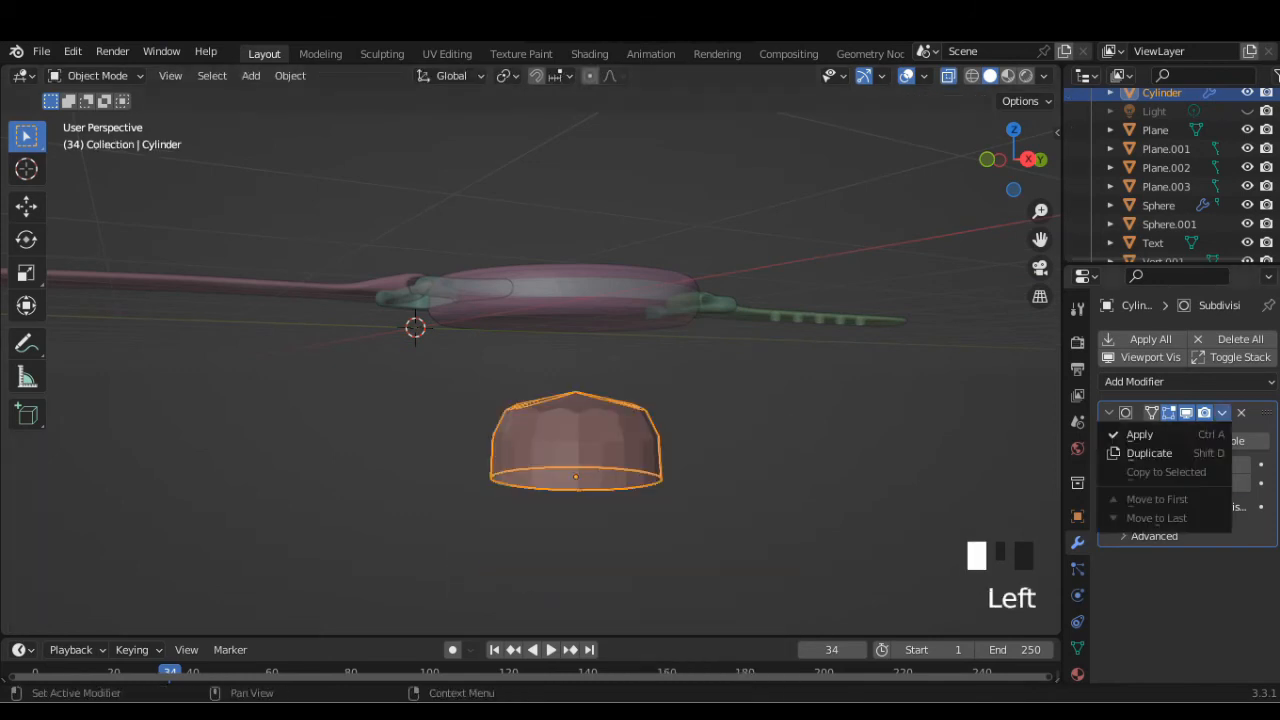
left_click(1143, 434)
Delete the lowest ring of vertices from the subdivided half cylinder
key("Tab")
left_click_drag(464, 467, 678, 509)
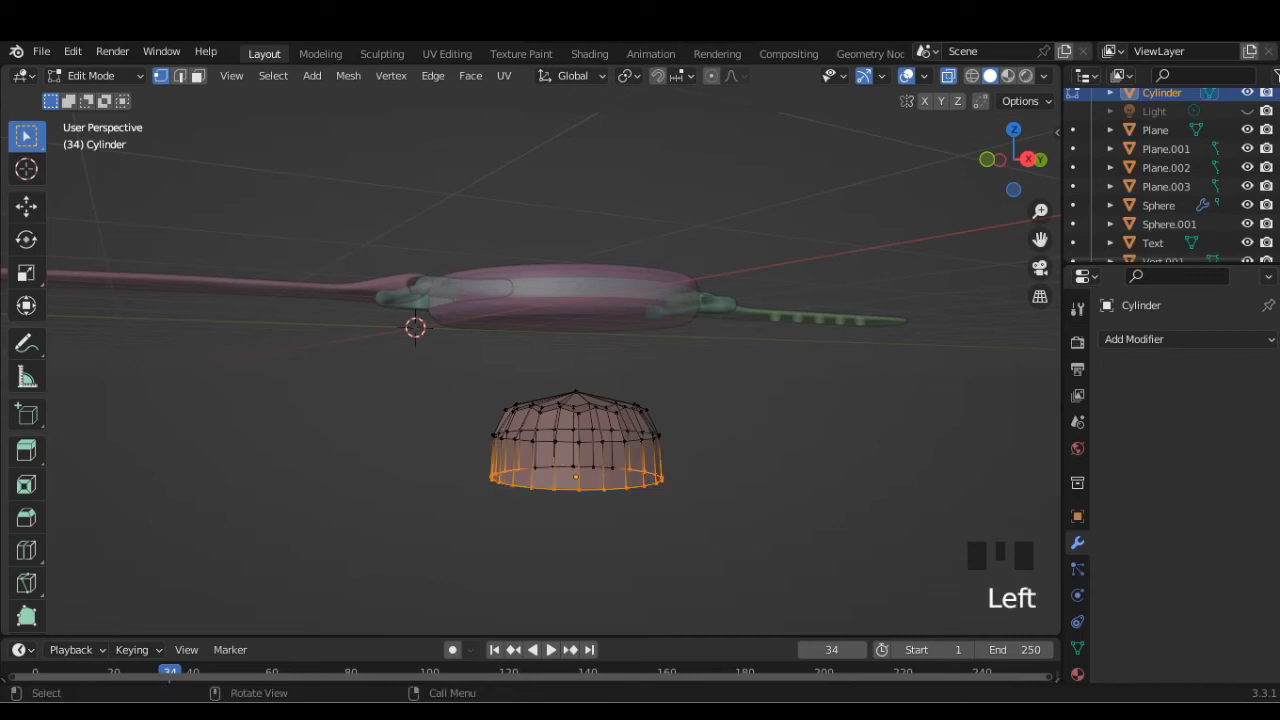
left_click(627, 486, "alt")
left_click(627, 486, "alt")
key("Delete")
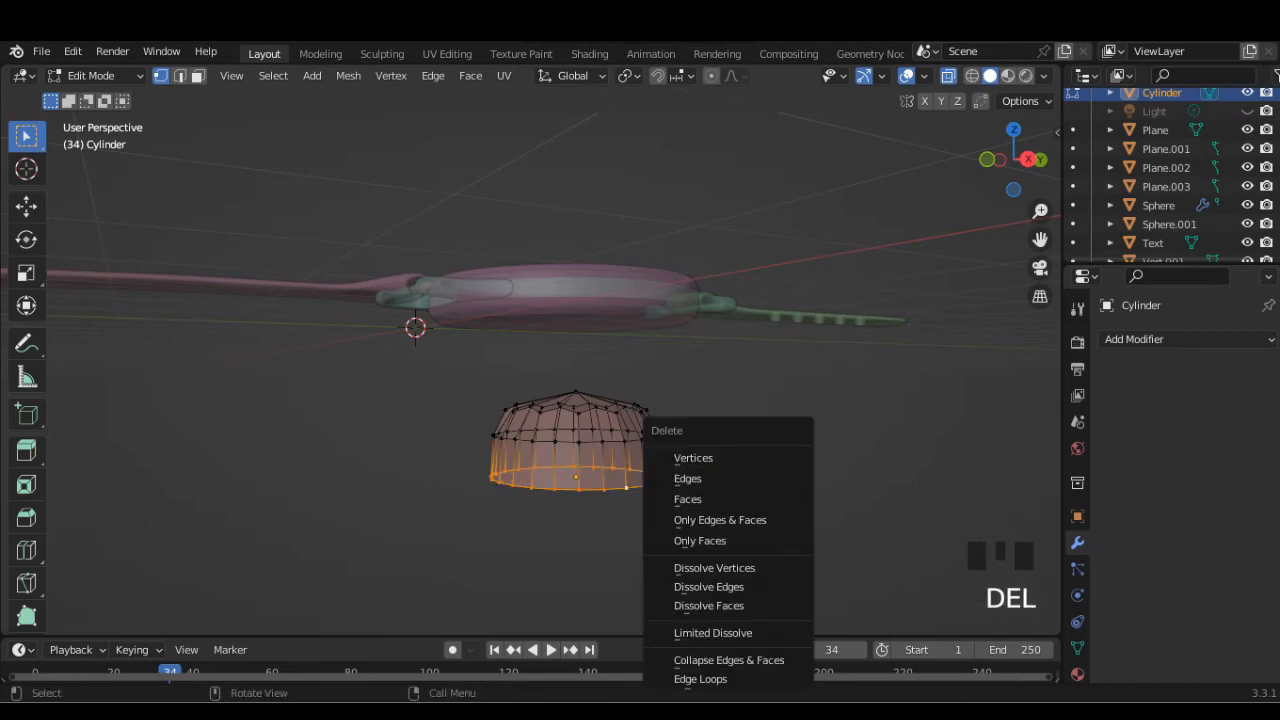
left_click(694, 458)
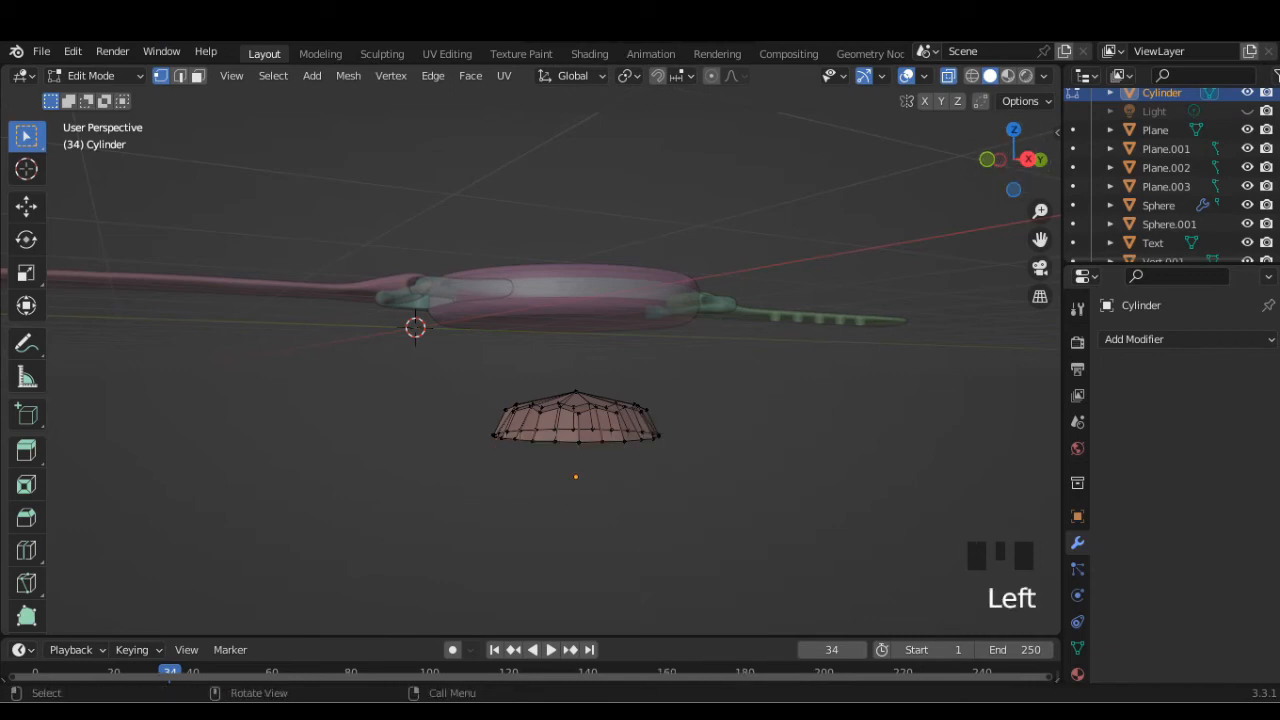
Lower the cap's bottom edge loop about 0.66 m along Z and scale it by about 0.85 to straighten the sides
left_click(1041, 159)
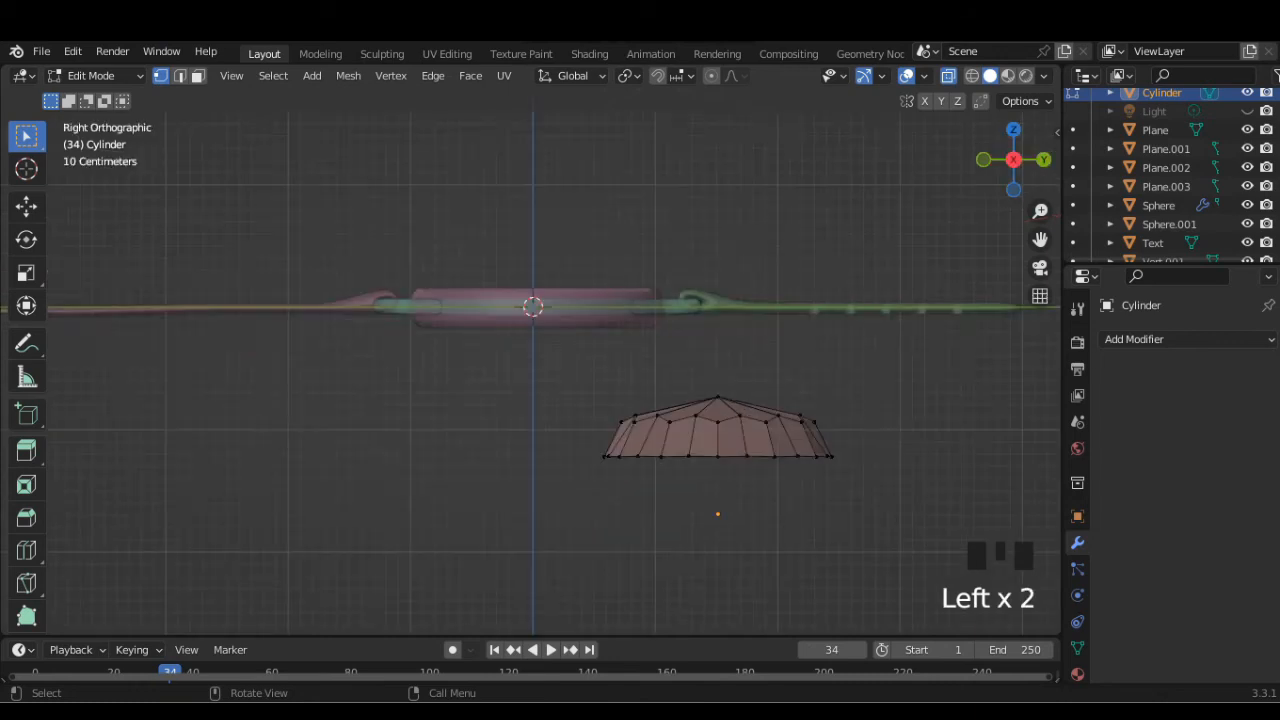
left_click(797, 456, "alt")
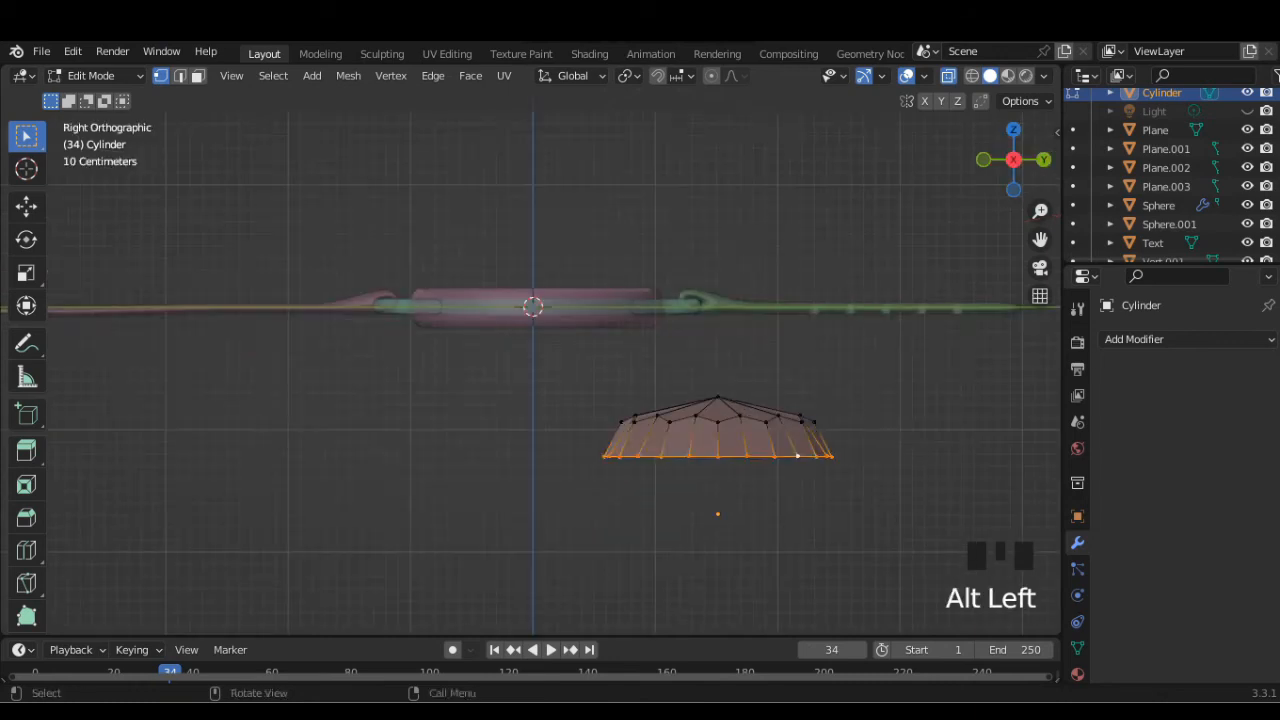
key("g")
key("z")
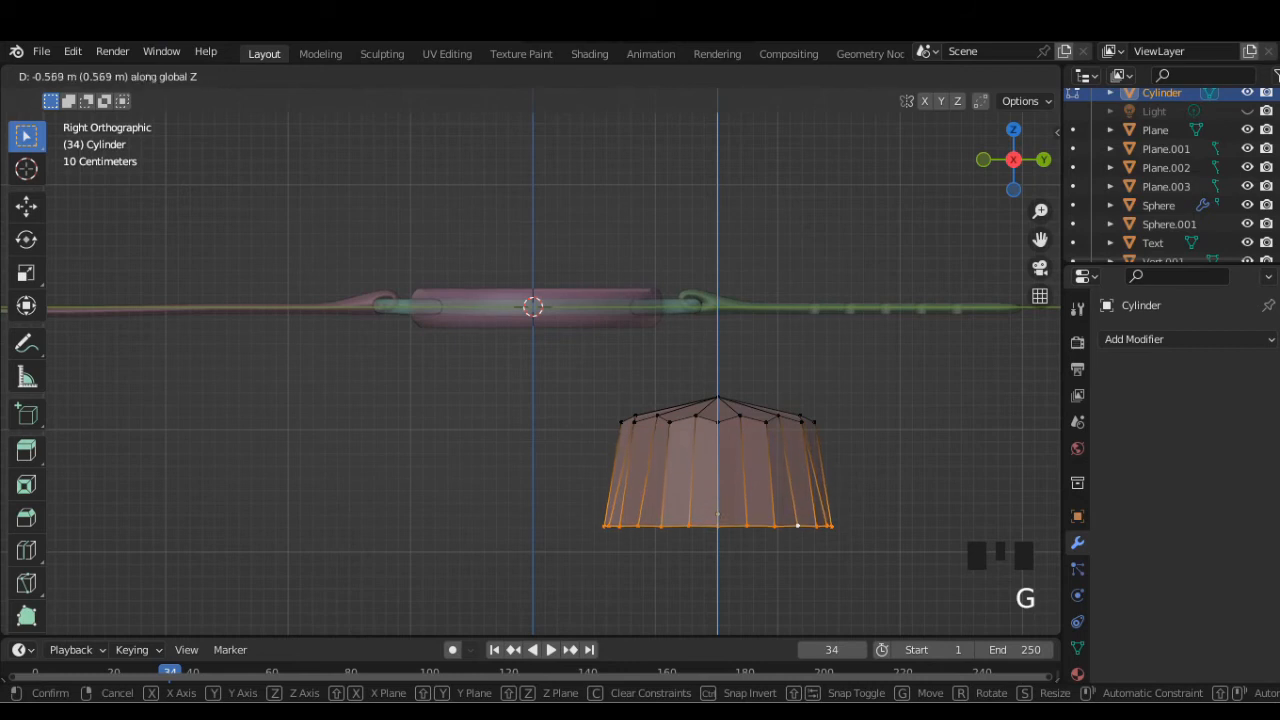
left_click(797, 537)
key("s")
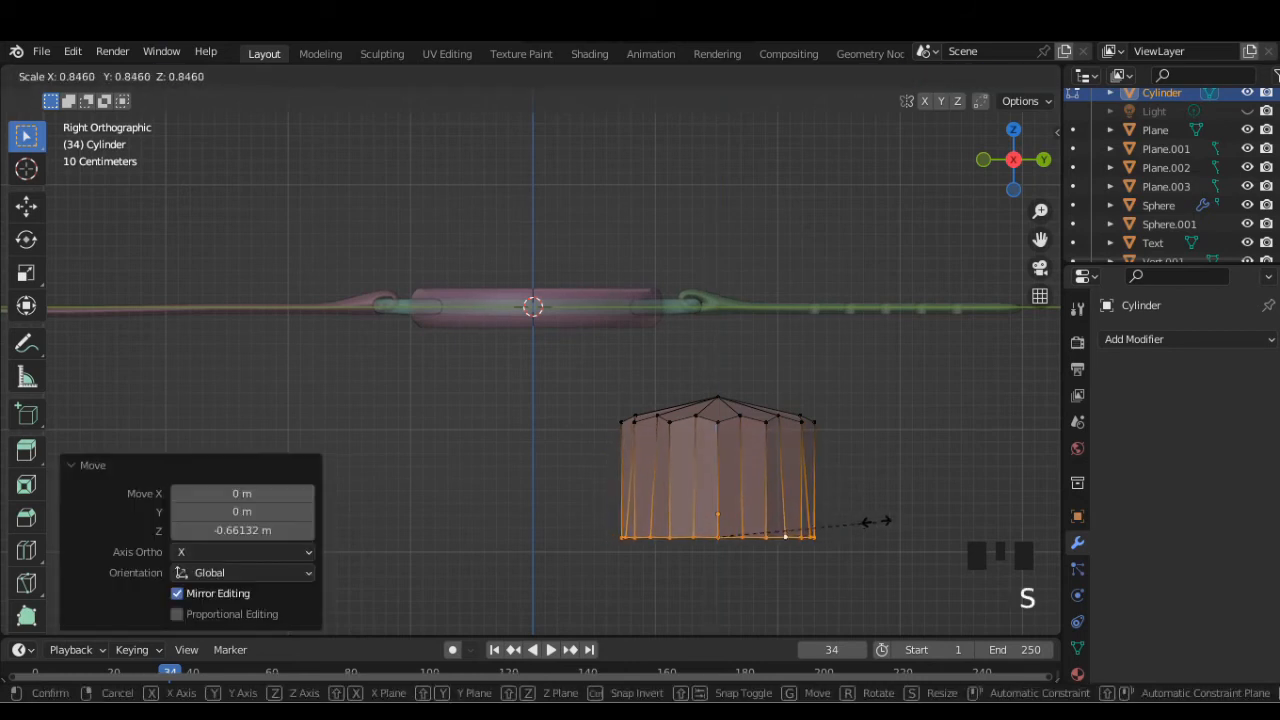
left_click(786, 537)
Flatten the cap's peak by lowering its top center vertex about 0.15 m, then raising it about 0.046 m along Z
left_click(715, 398)
key("g")
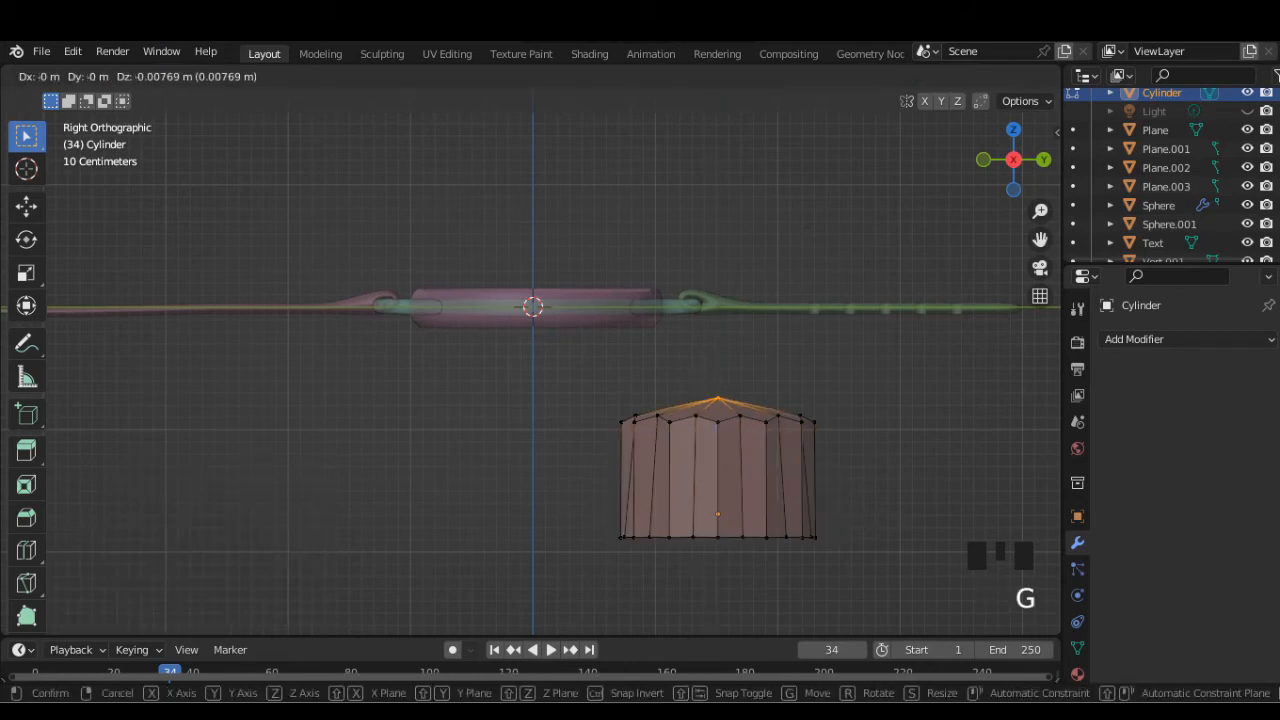
key("Return")
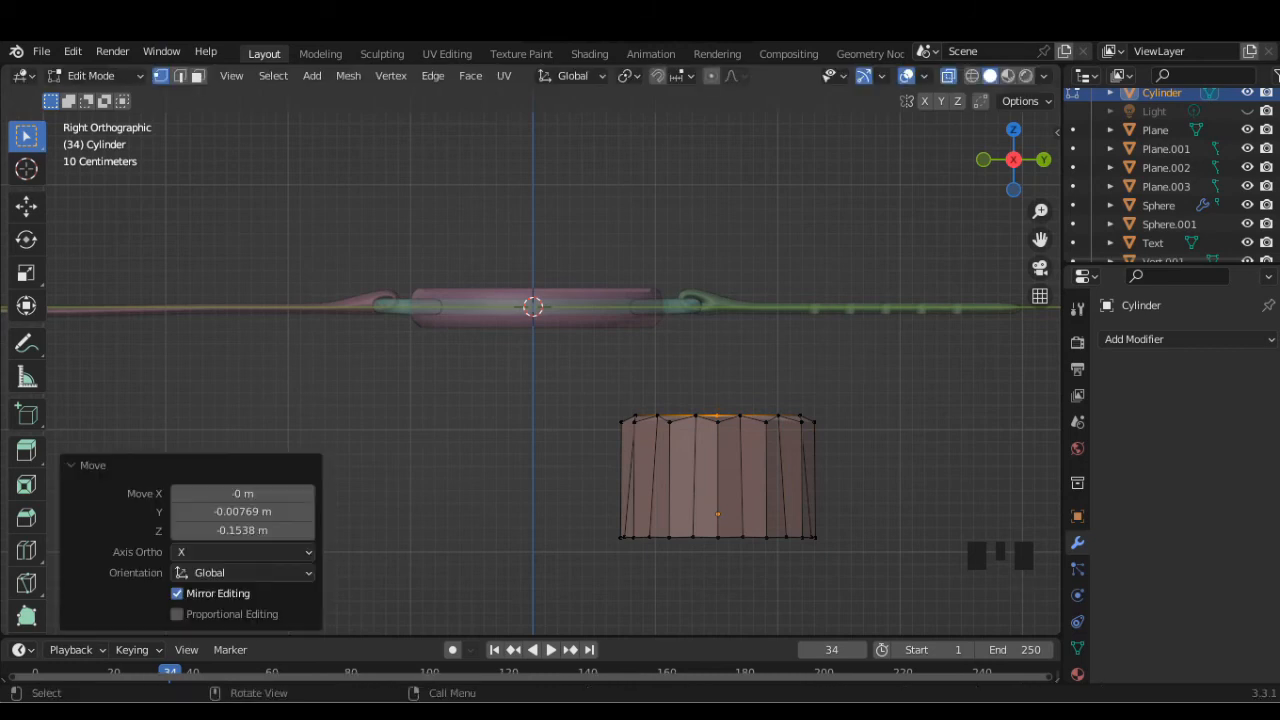
key("g")
key("z")
left_click(716, 410)
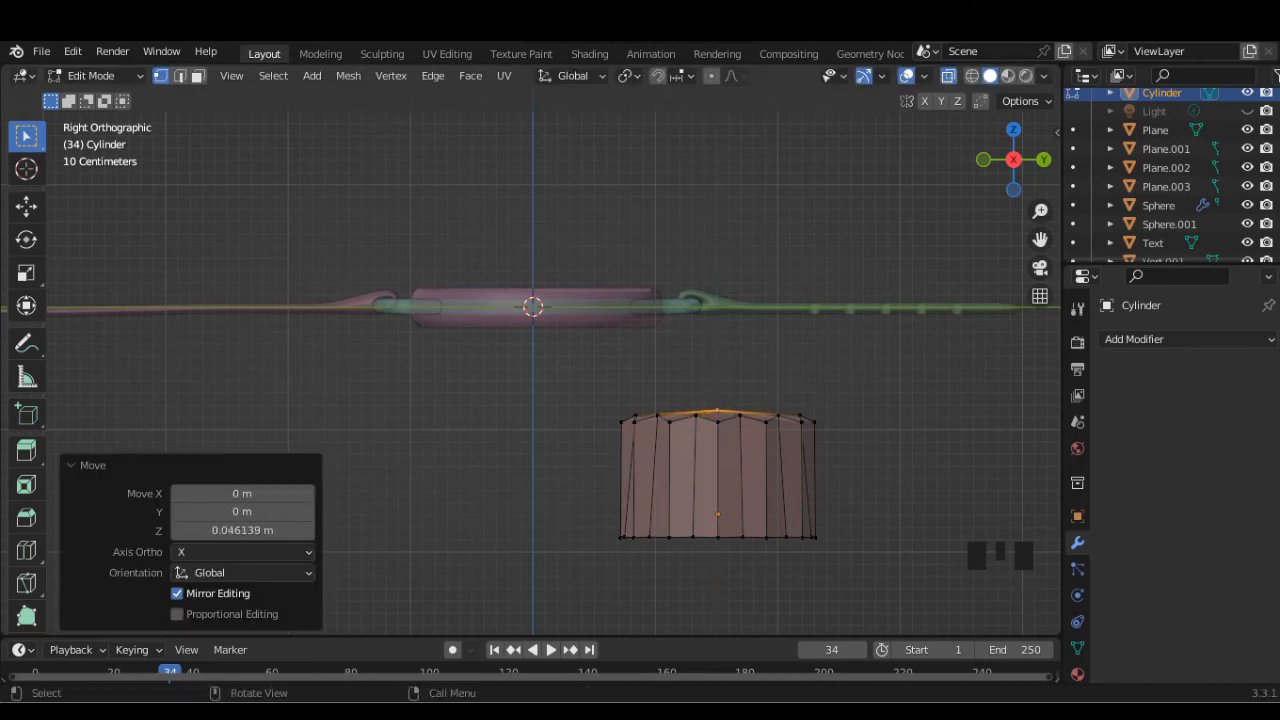
Flatten the whole ridged cap by scaling it to about 0.457 along Z
middle_click_drag(716, 410, 661, 420)
scroll(661, 530, "down", 2)
key("Tab")
key("s")
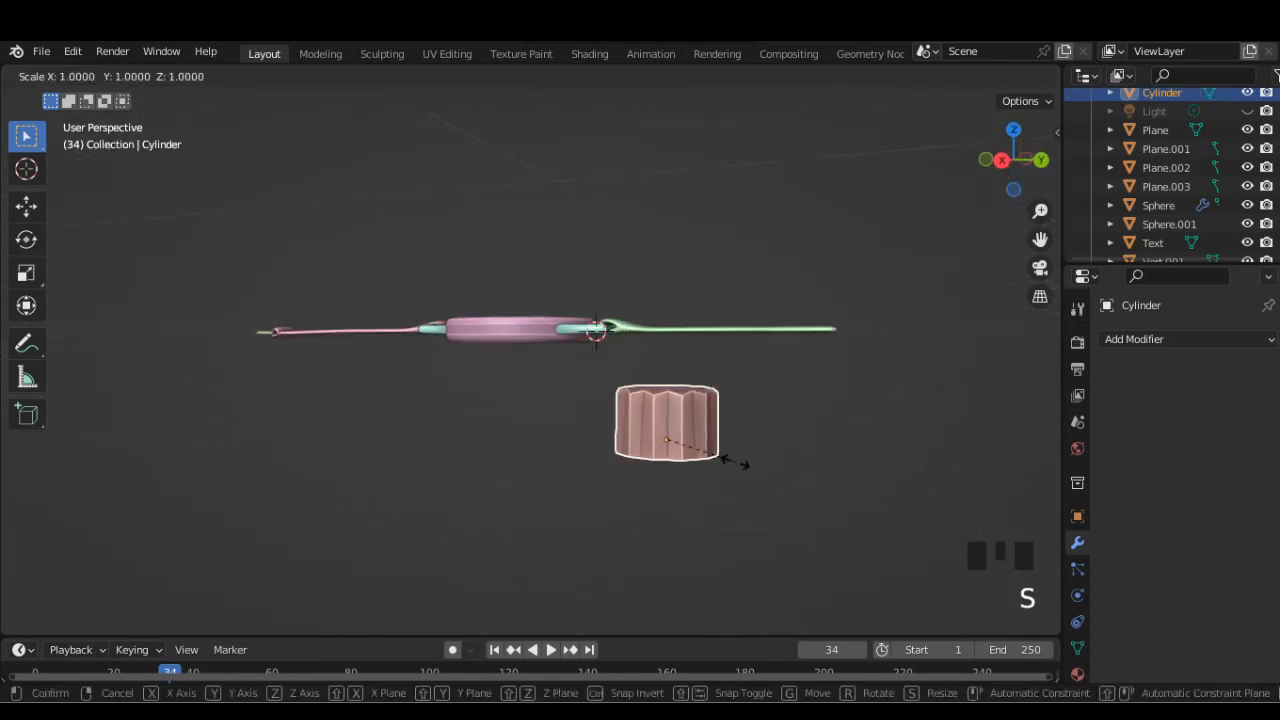
key("z")
left_click(690, 436)
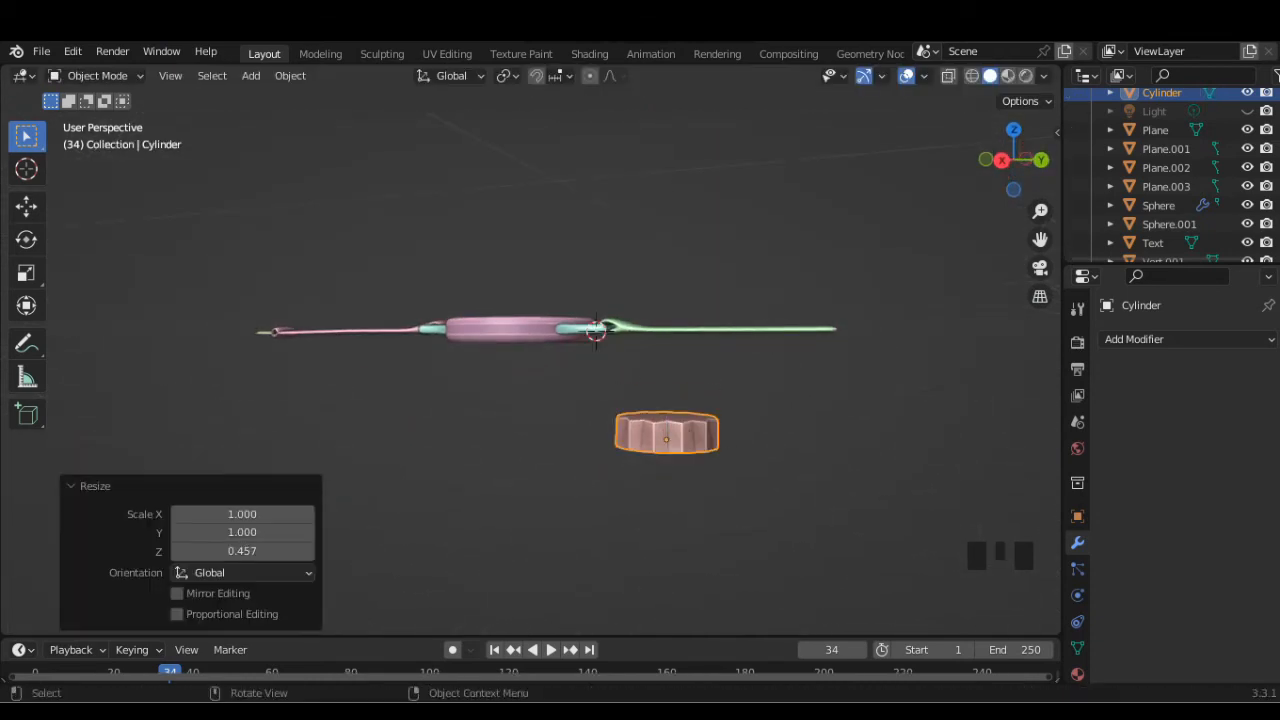
Scale the ridged cap by about 0.322 and place it beside the watch case near the number 3
left_click(1013, 129)
key("s")
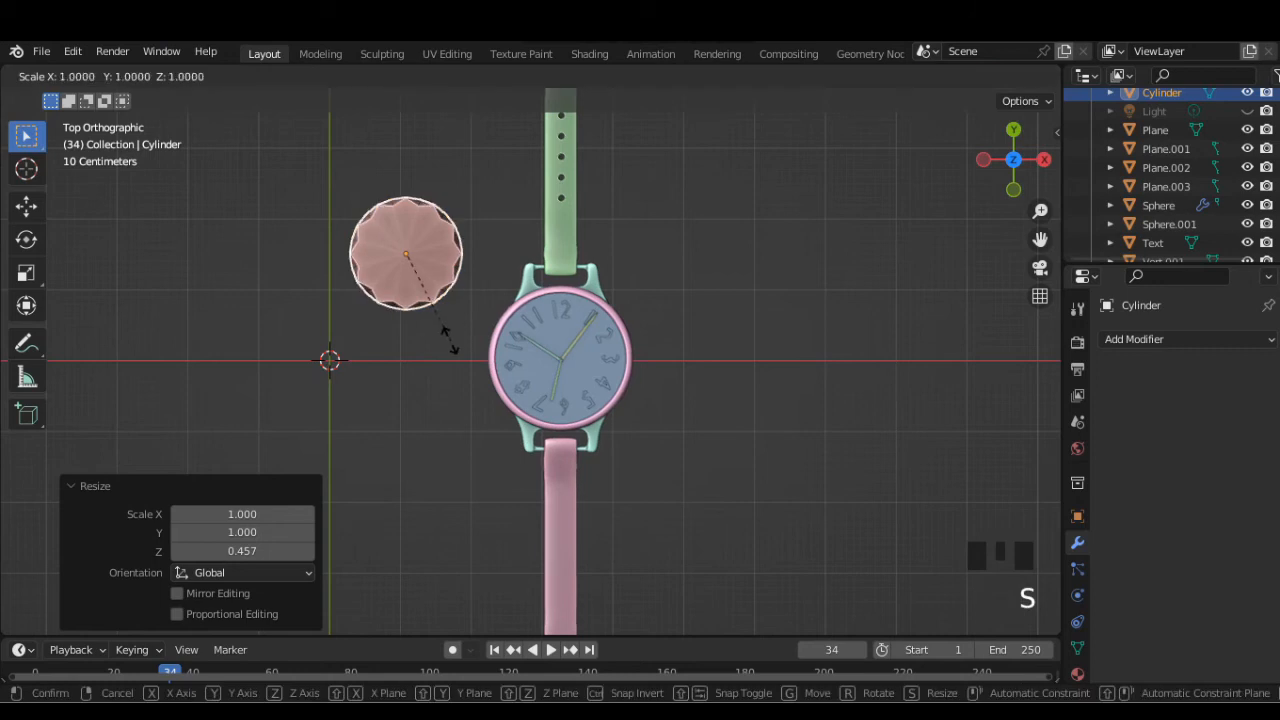
left_click(419, 278)
scroll(419, 278, "up", 2)
key("g")
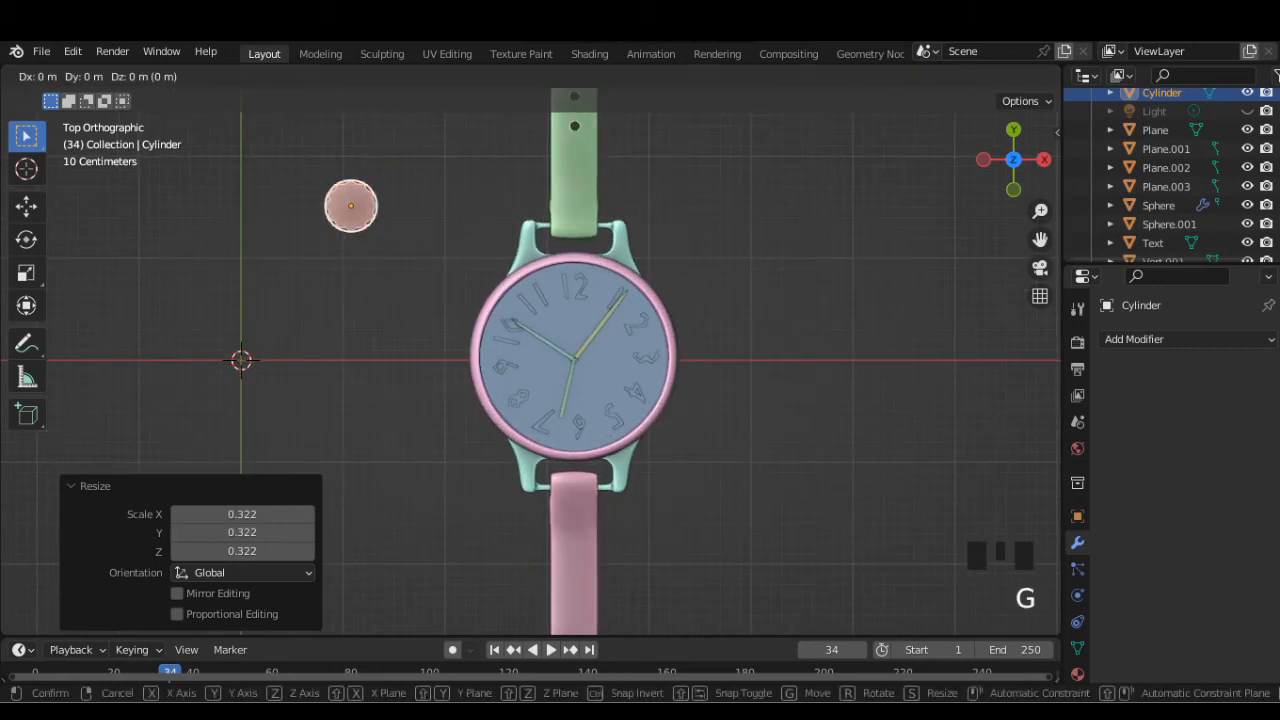
left_click(802, 429)
left_click(802, 429)
scroll(802, 429, "up", 4)
middle_click_drag(802, 429, 525, 432, "shift")
scroll(530, 362, "up", 3)
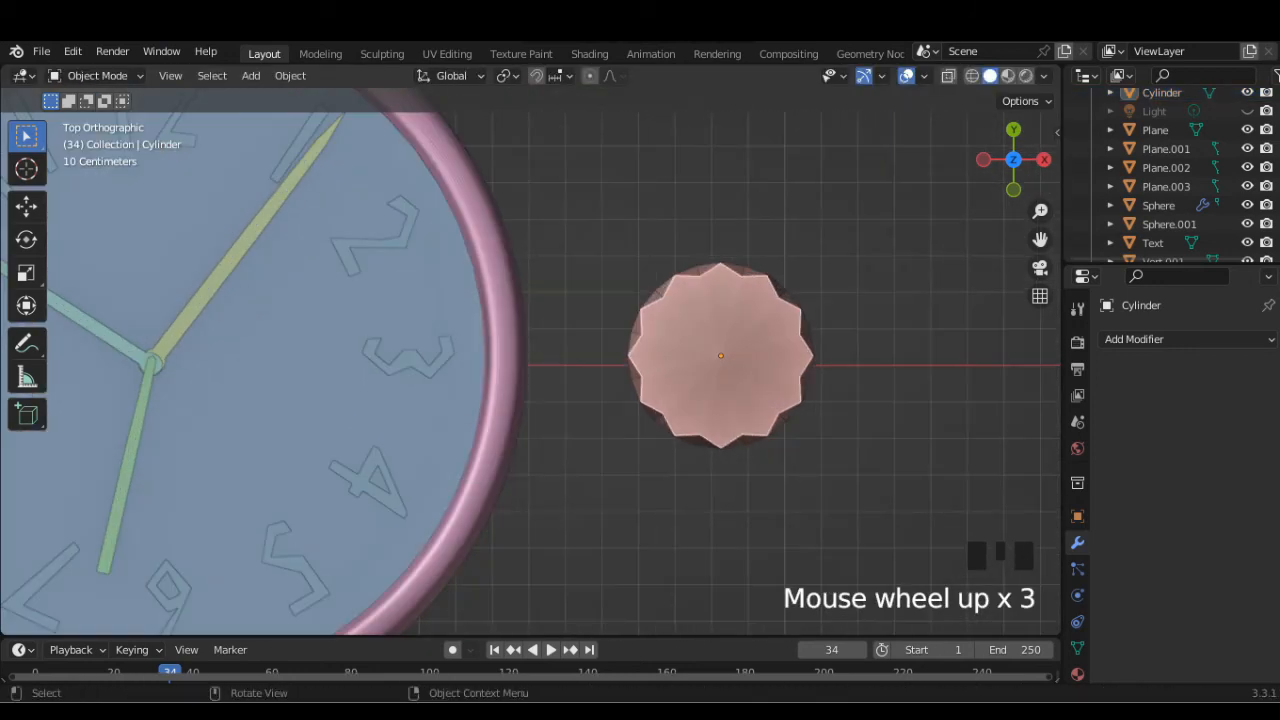
Select the protruding lower rim vertices between the cap's ridges and scale them inward by 0.88
key("Tab")
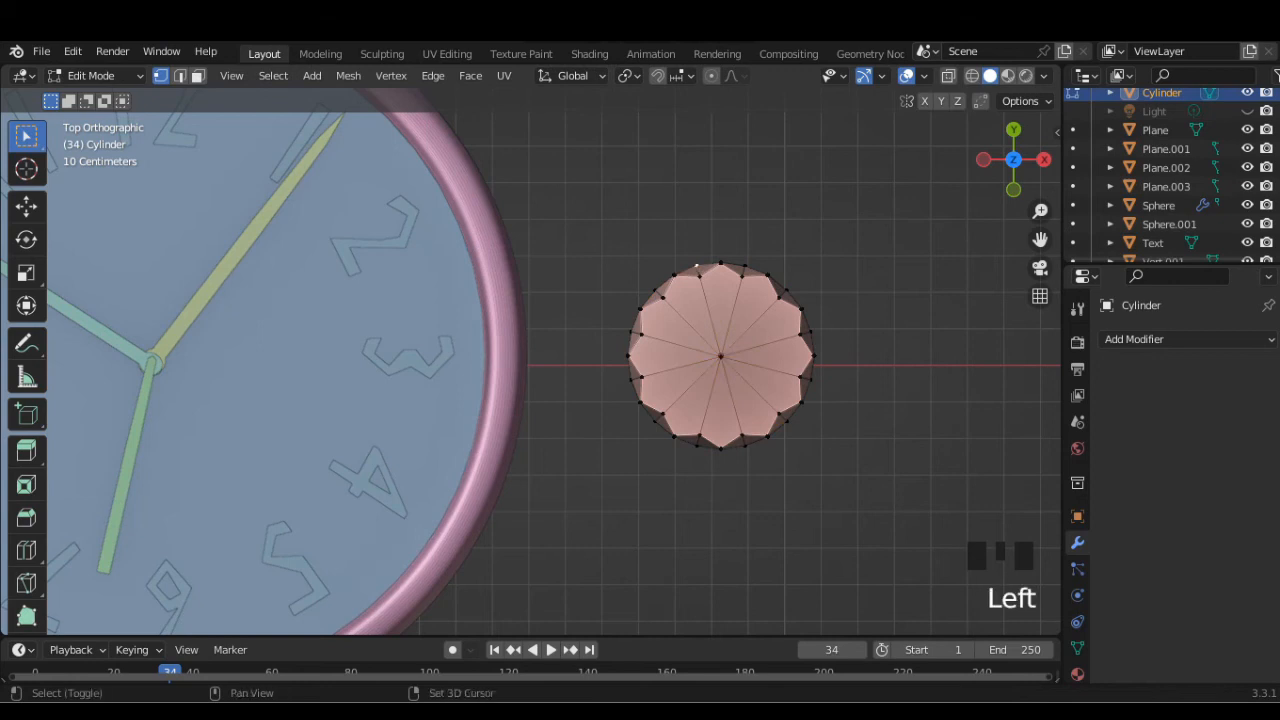
left_click(787, 290, "shift")
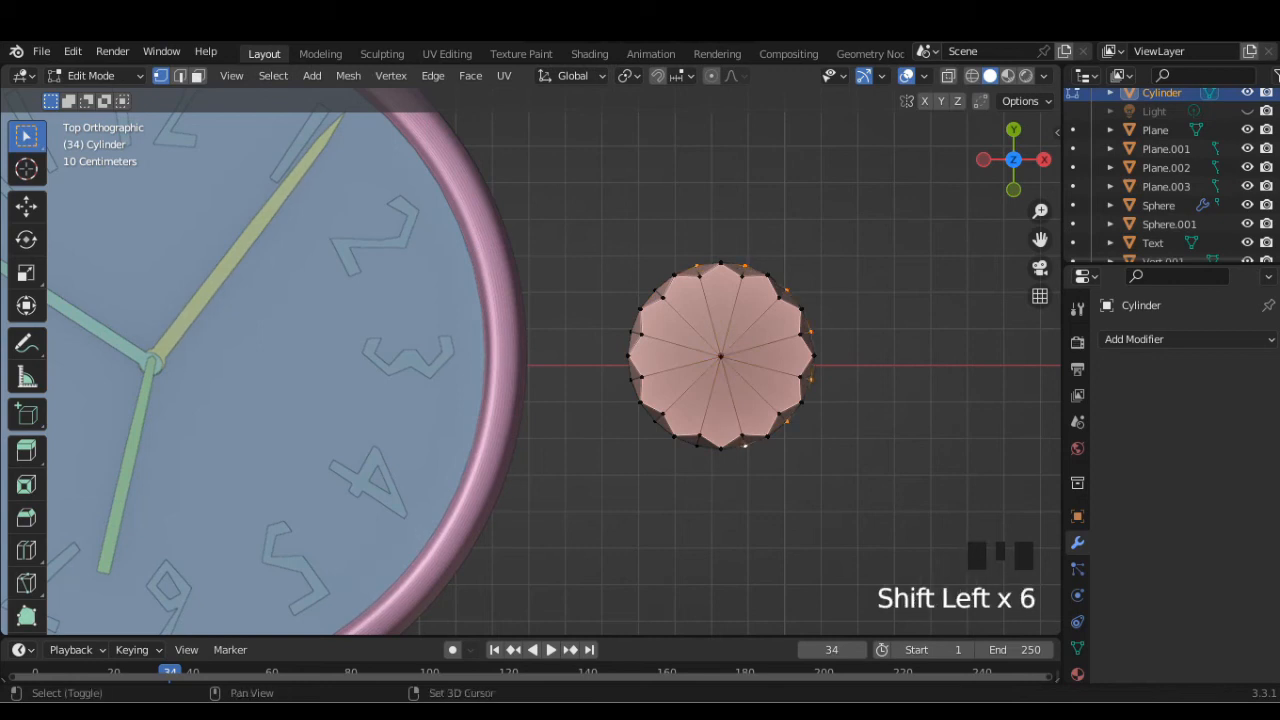
left_click(632, 379, "shift")
left_click(631, 331, "shift")
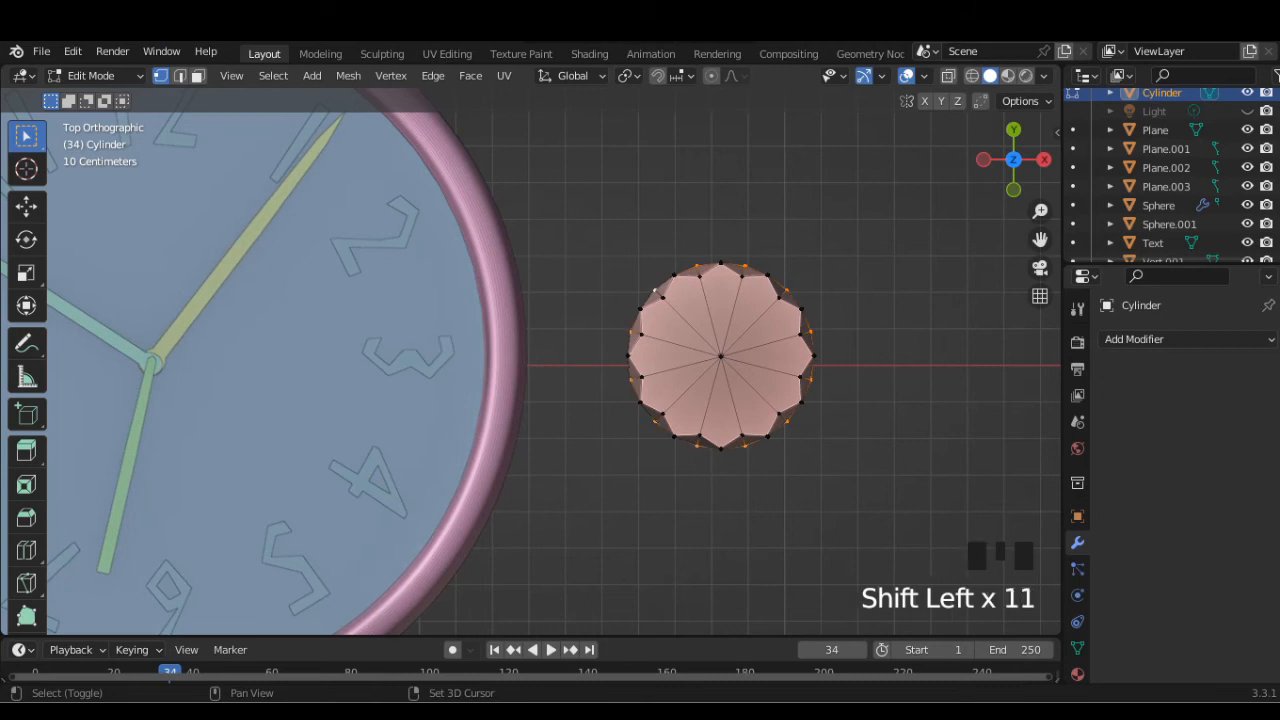
key("s")
left_click(888, 428)
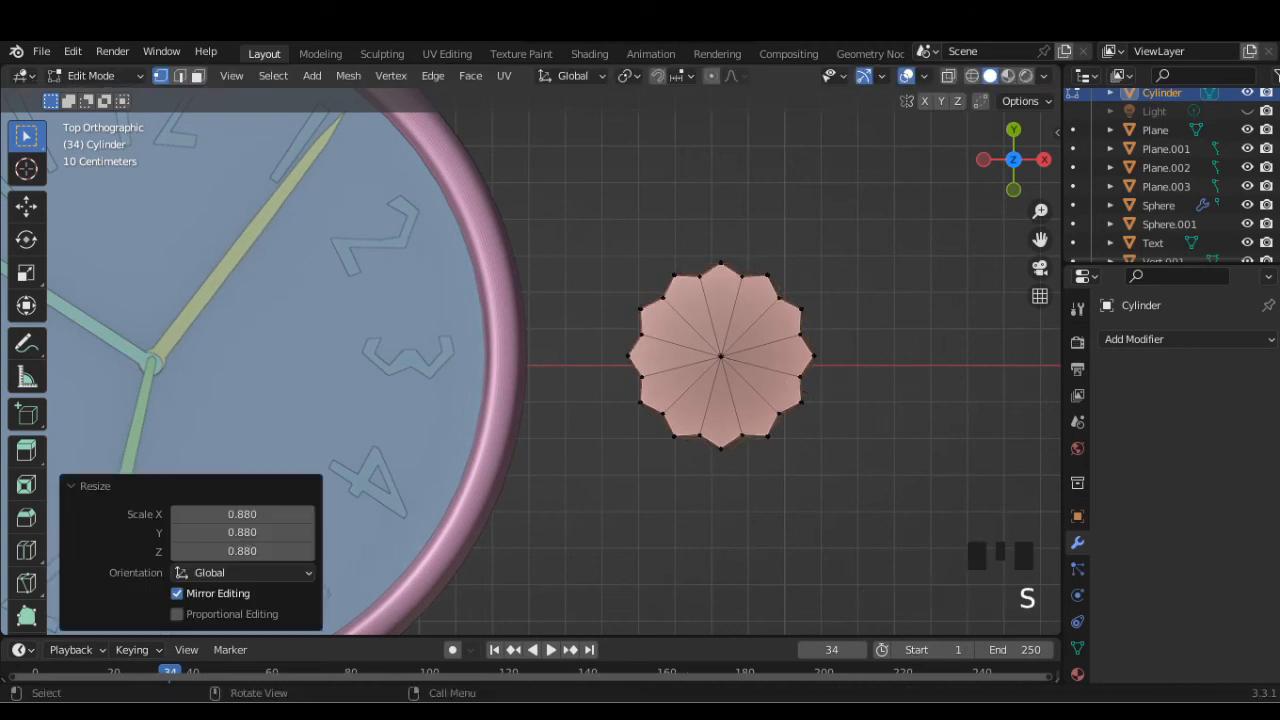
key("Tab")
scroll(888, 428, "down", 1)
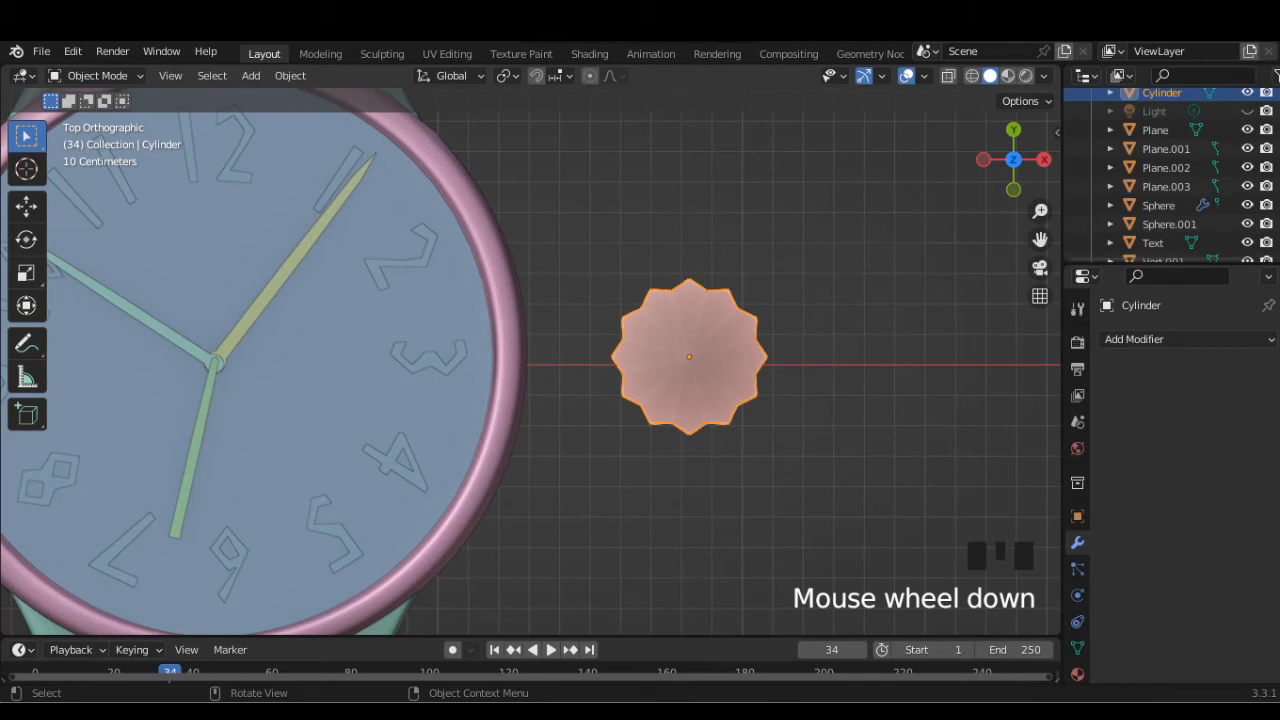
Rotate the ridged crown about the Y axis and set its Y rotation to exactly 90°
key("r")
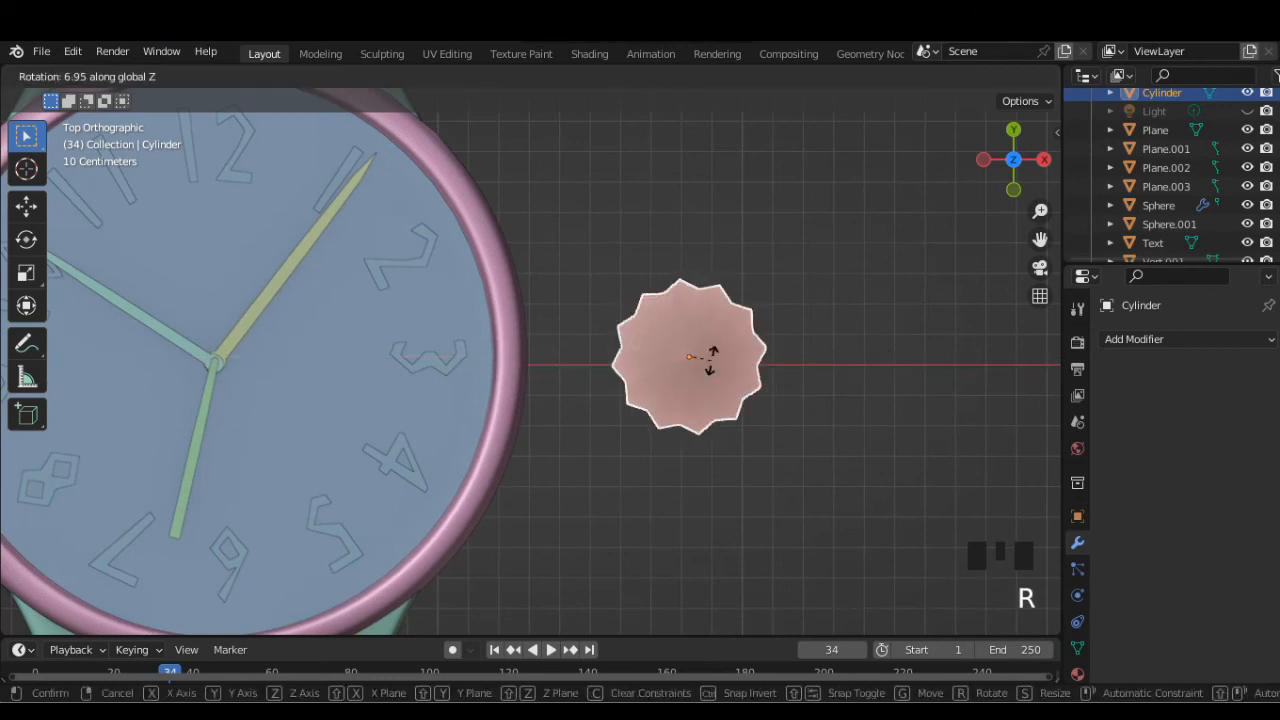
key("y")
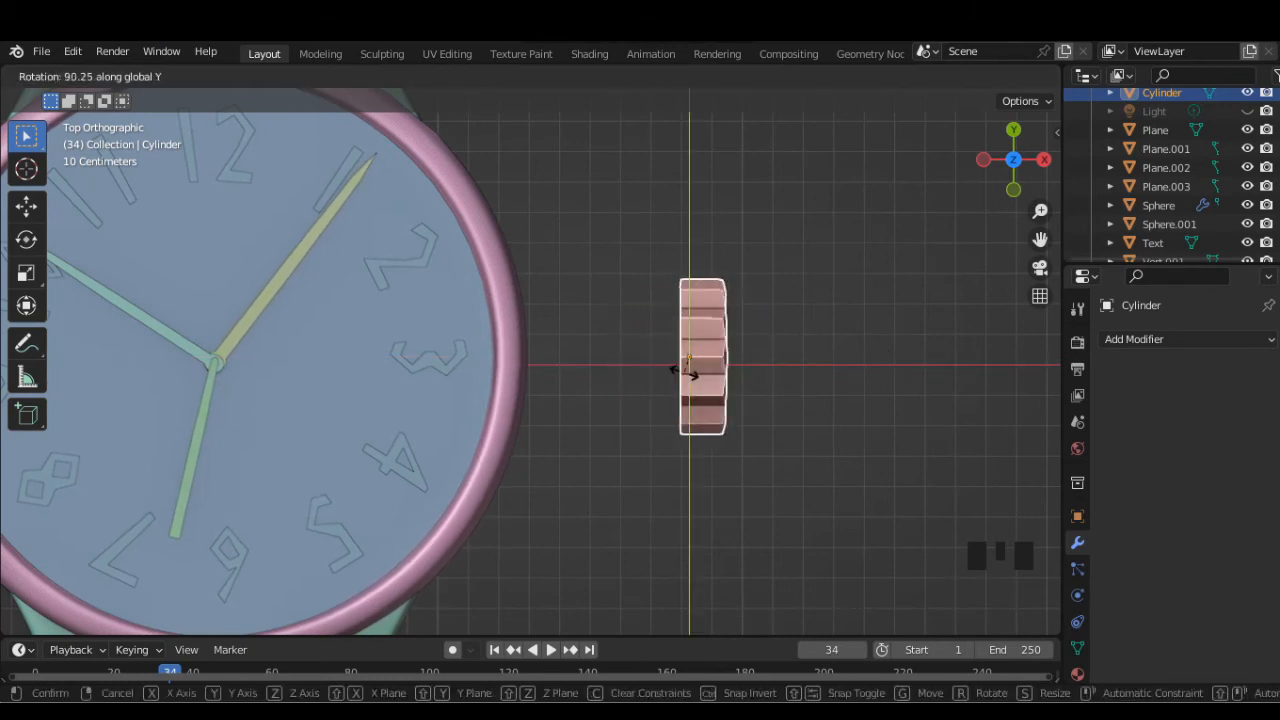
left_click(685, 370)
left_click(1077, 516)
left_click(1200, 478)
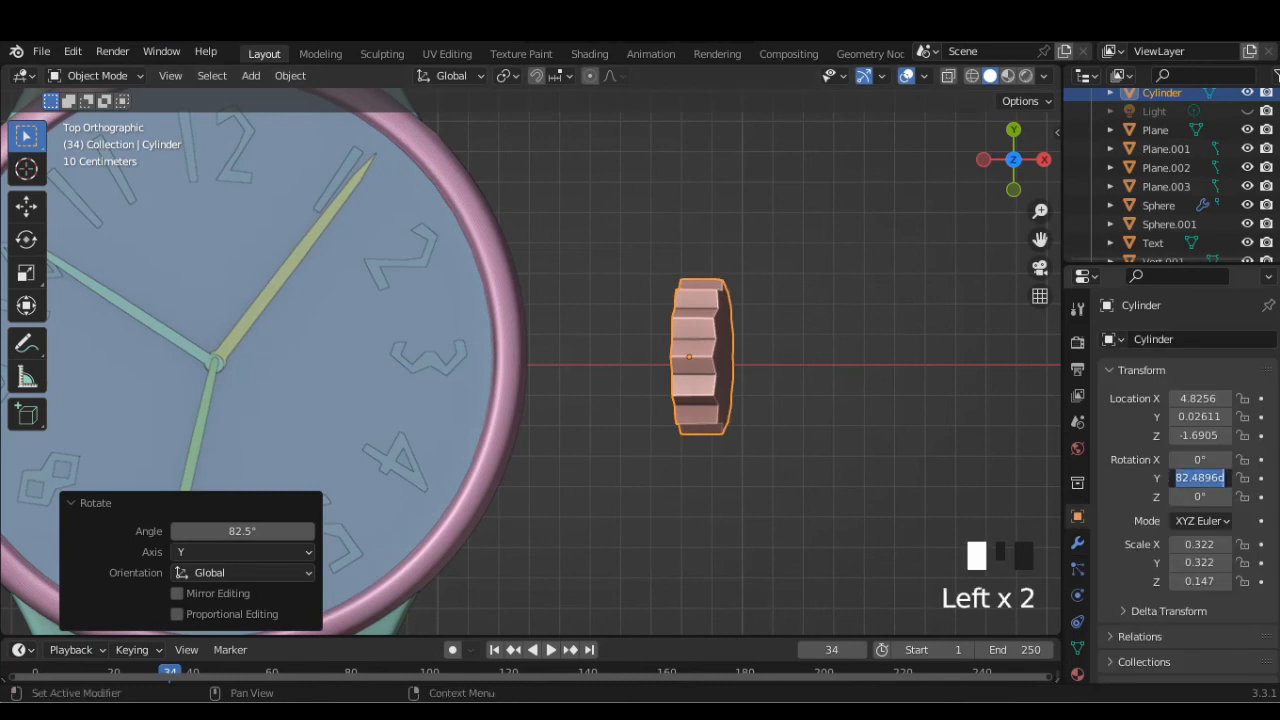
type("90")
key("Return")
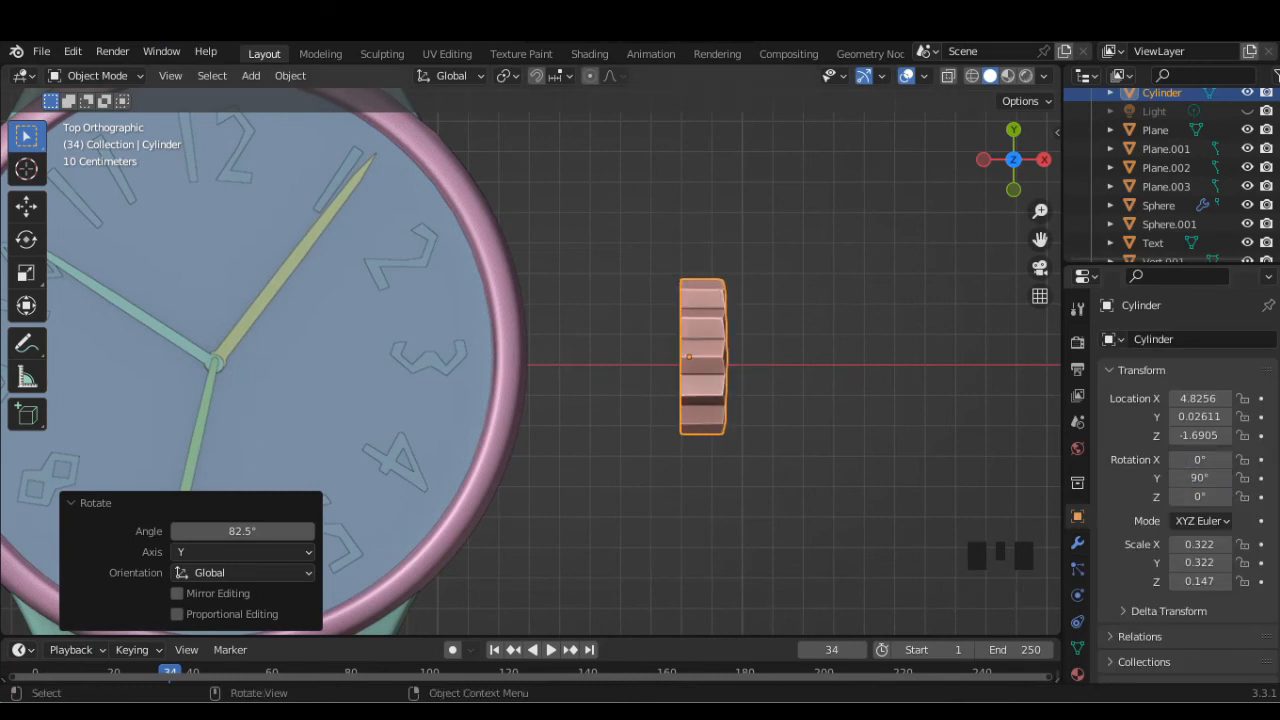
Shrink the crown by about 0.601 and again by 0.573, centering it on the watch case's side in the right view
key("s")
left_click(790, 430)
left_click(1043, 159)
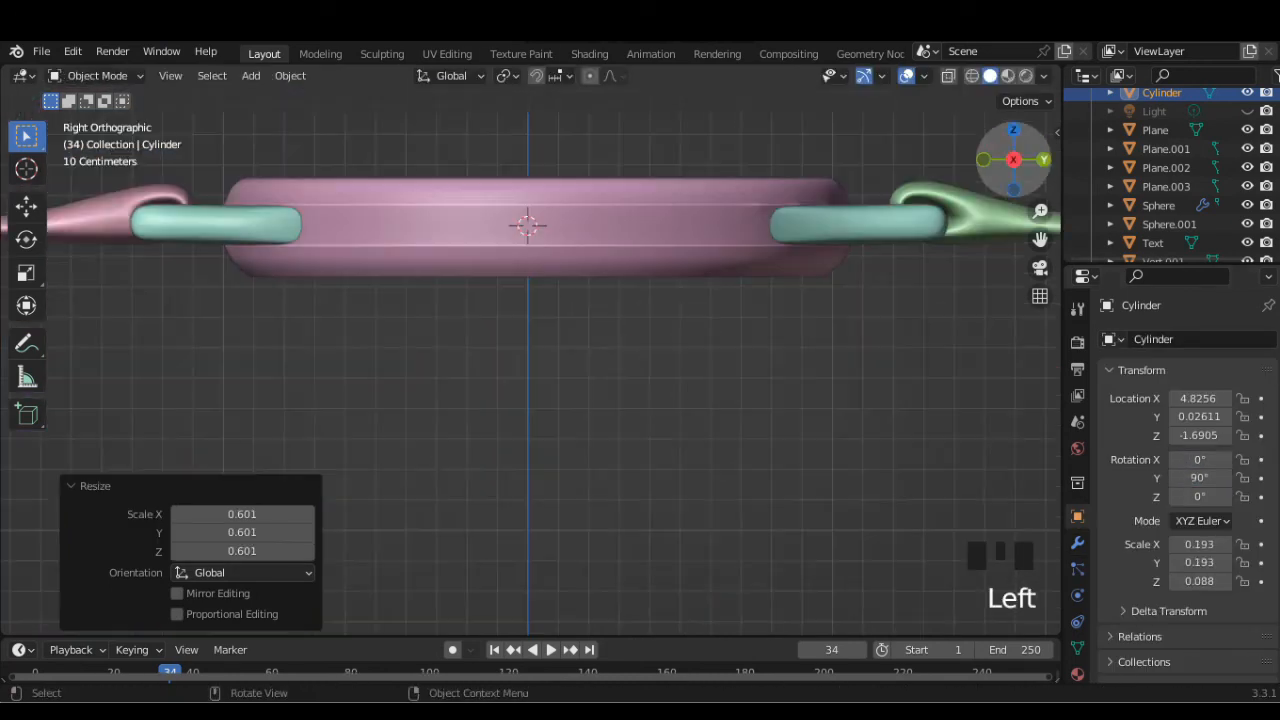
scroll(531, 580, "down", 3)
key("g")
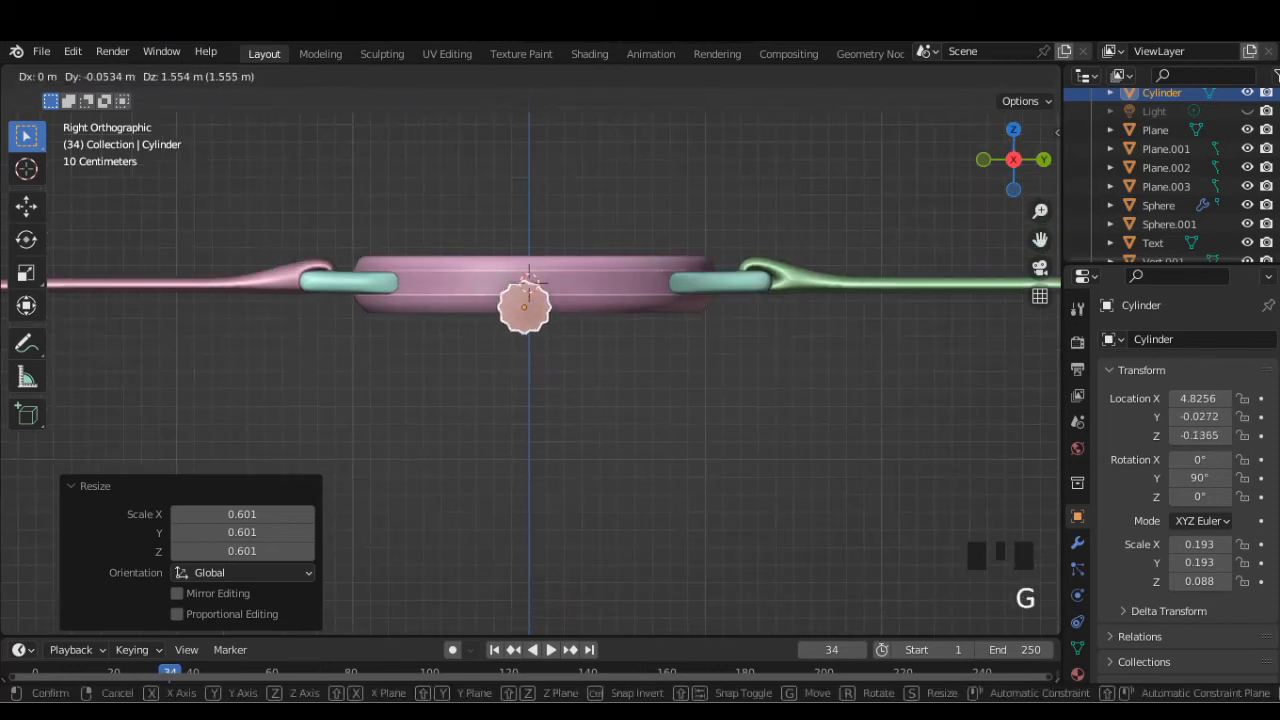
left_click(527, 281)
key("s")
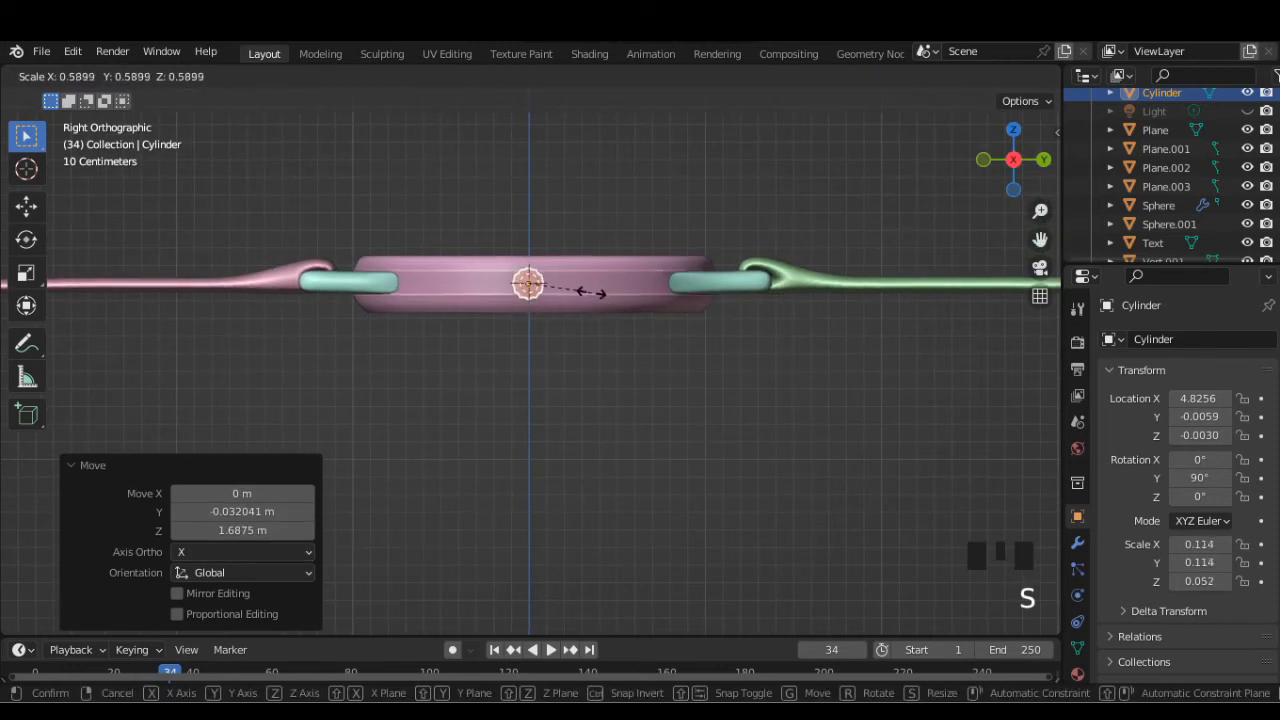
left_click(590, 292)
Move the crown about -0.54 m along X so it sits against the case edge beside the number 3
left_click(1013, 129)
key("g")
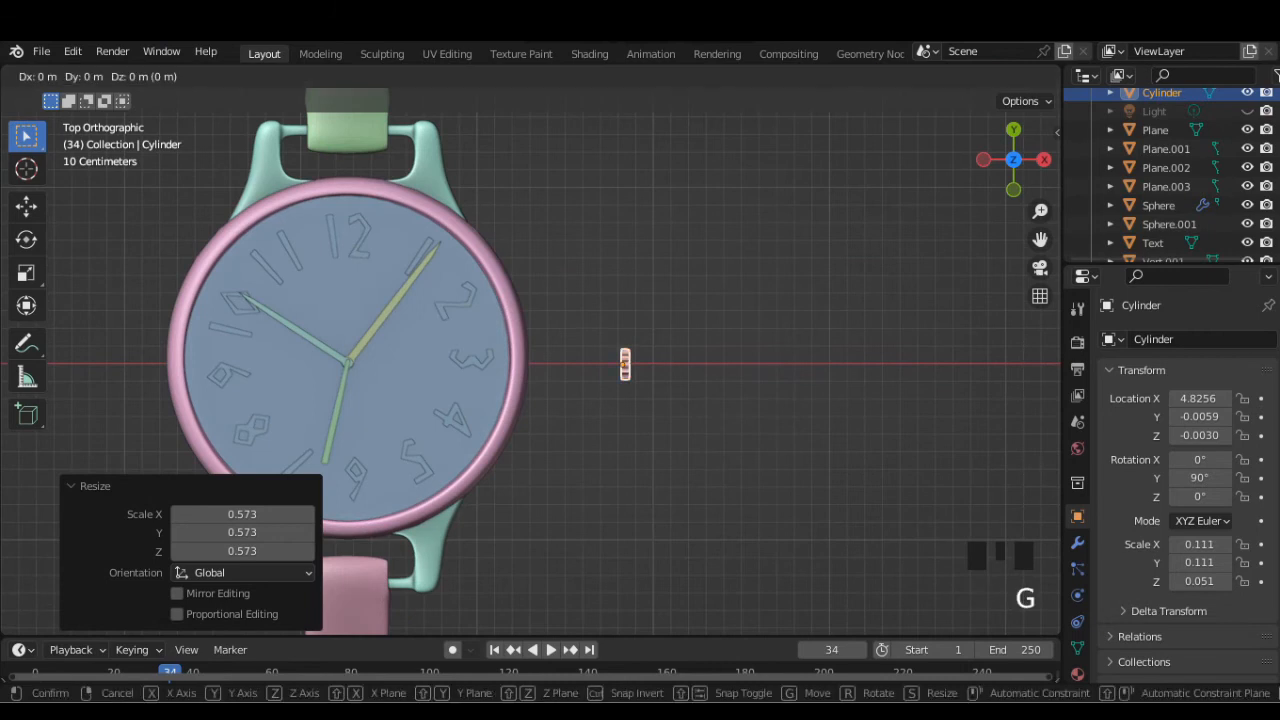
key("x")
key("Return")
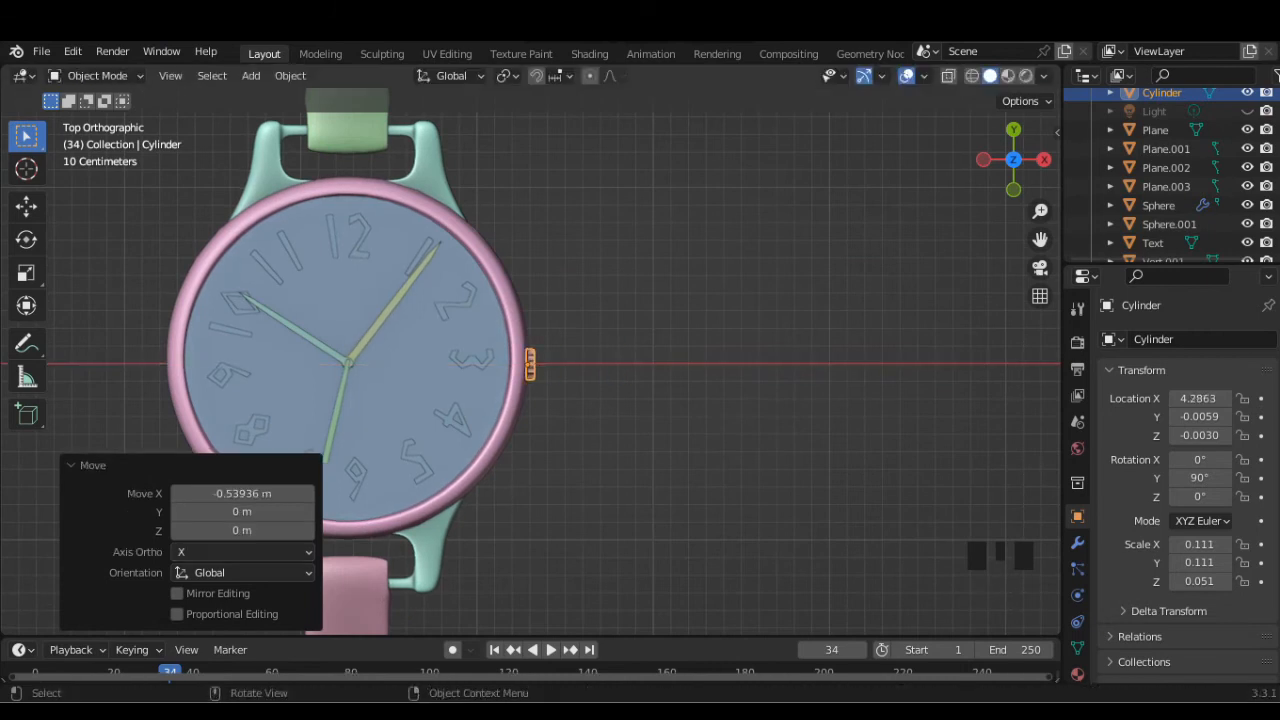
Stretch the crown by about 1.355 along X and nudge it slightly along Z
scroll(530, 362, "up", 7)
middle_click_drag(530, 368, 594, 355, "shift")
key("s")
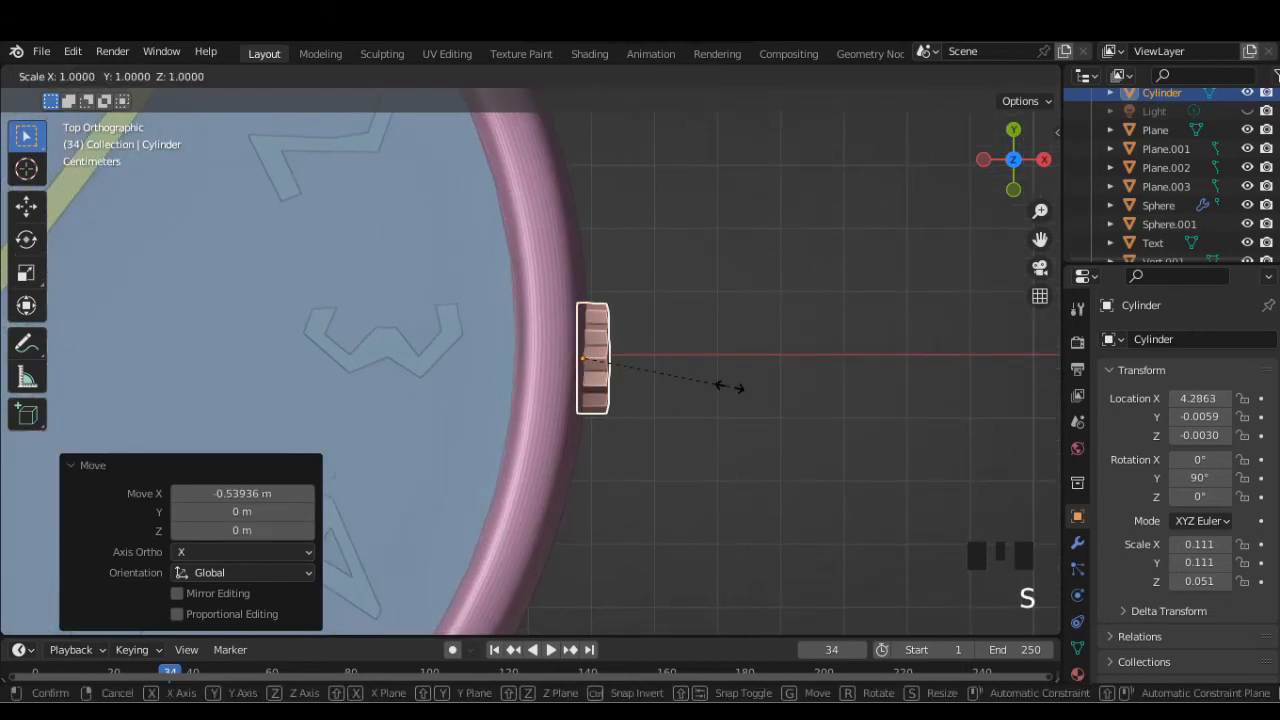
key("x")
left_click(780, 390)
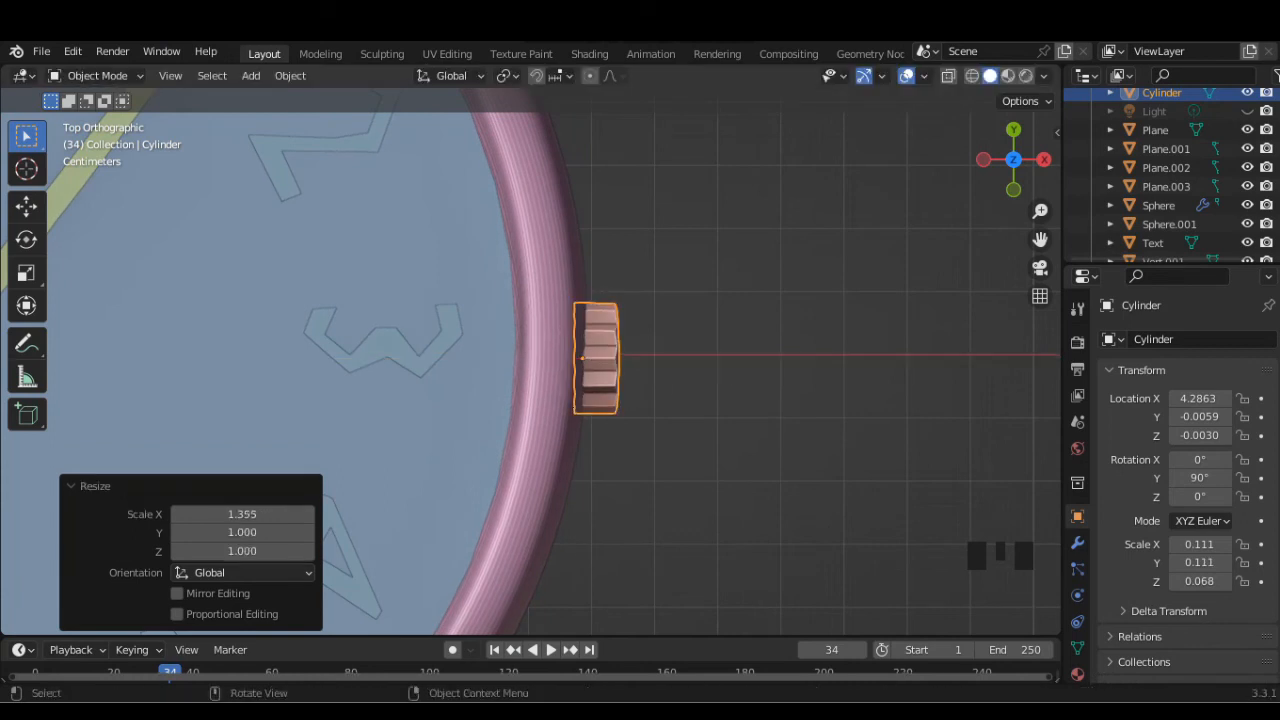
scroll(780, 390, "down", 1)
left_click(588, 358)
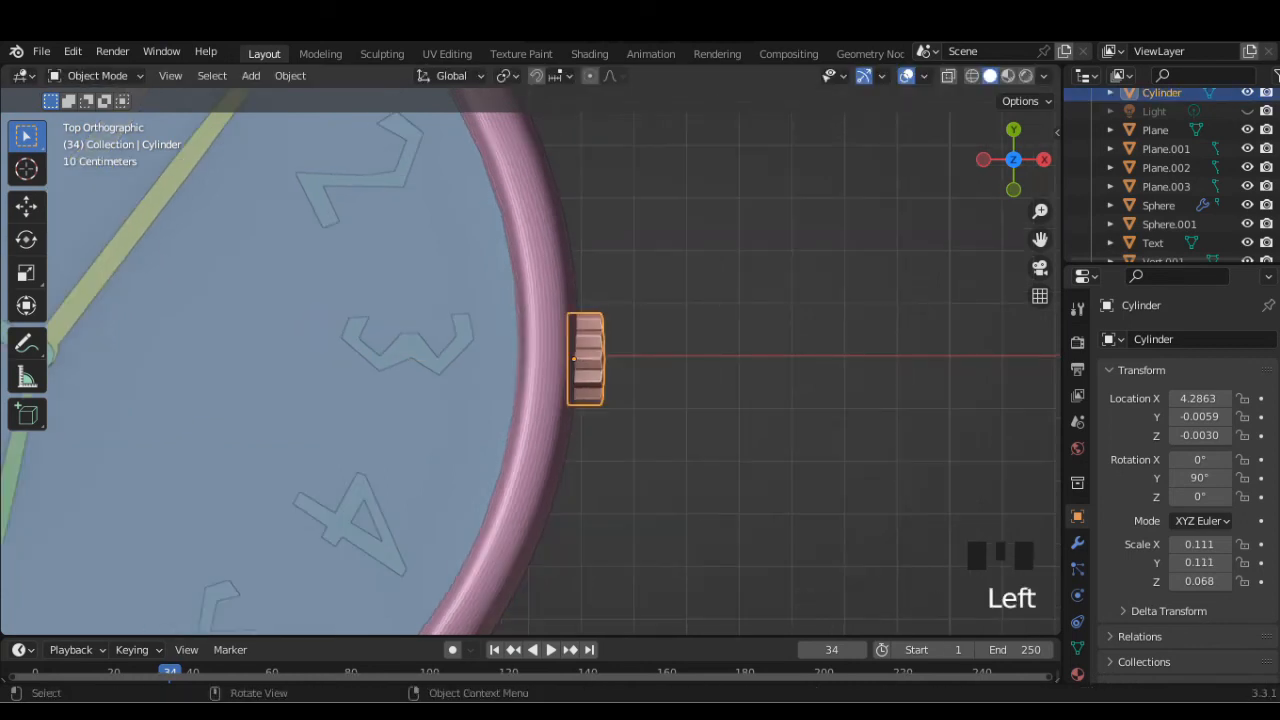
key("g")
key("z")
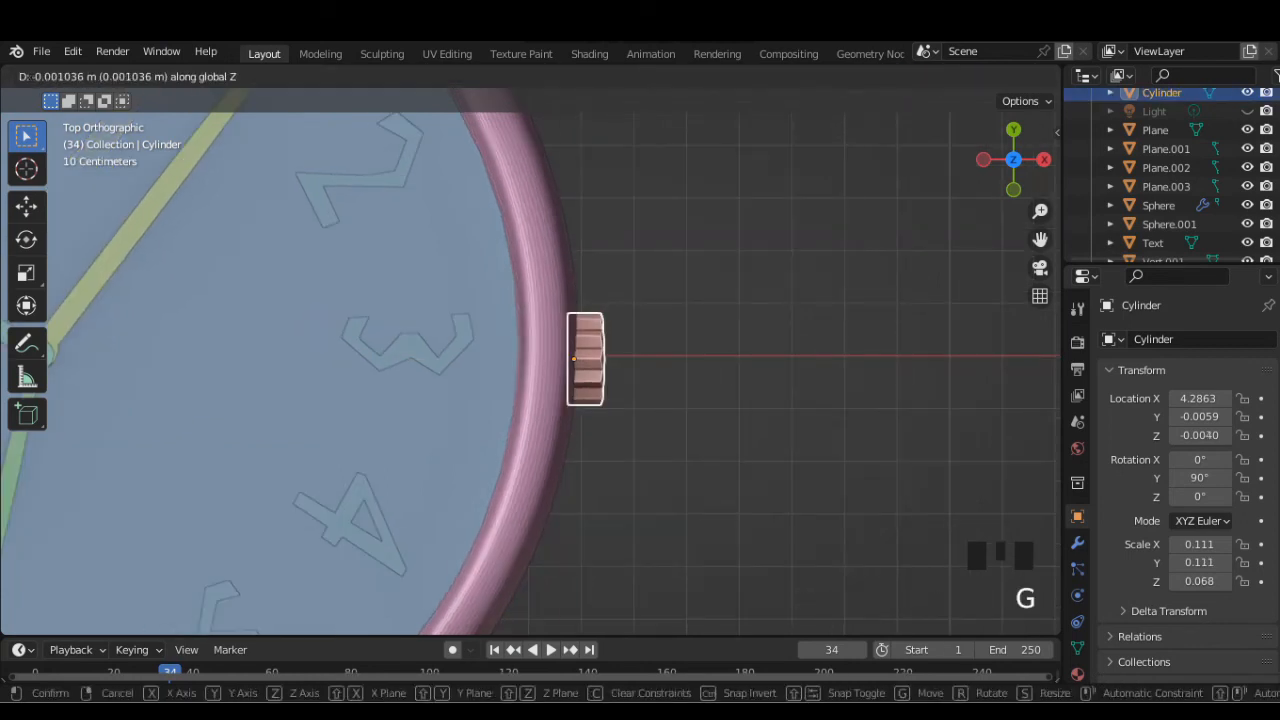
key("Return")
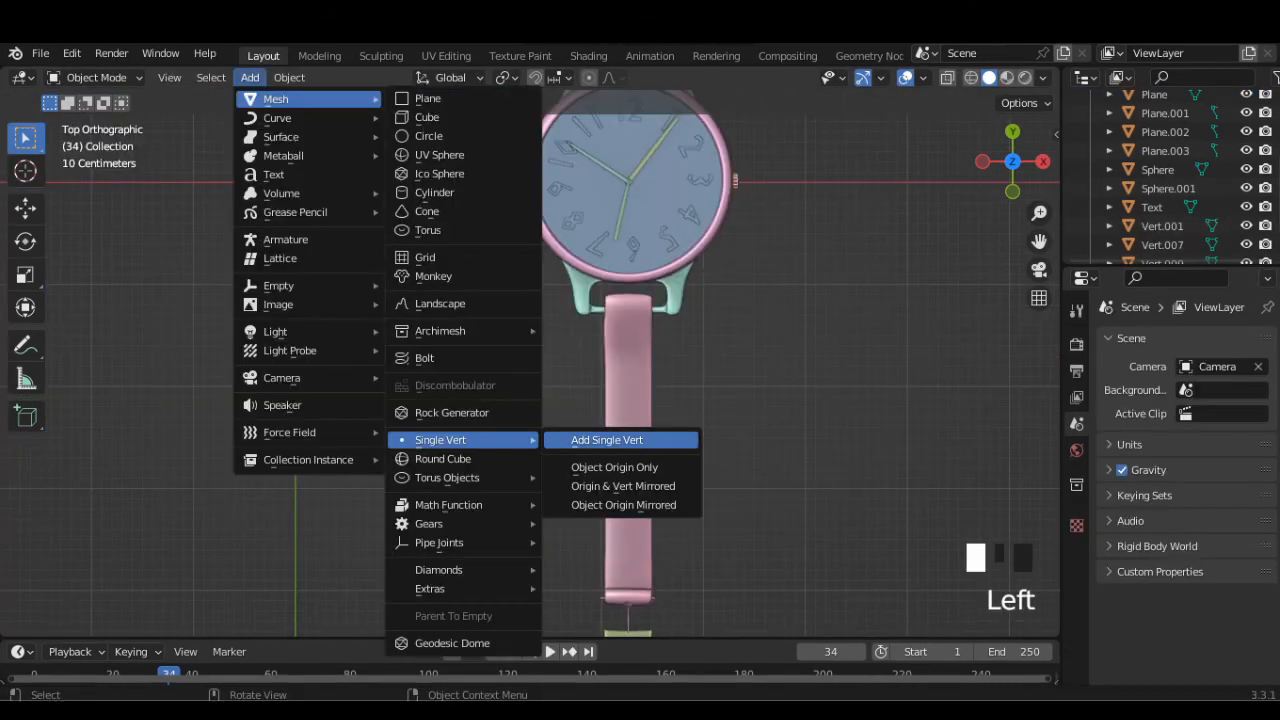
Add a single vertex and place it on the pink strap, about 3.26 m along X, -2.48 m along Y and 0.078 m up
left_click(600, 440)
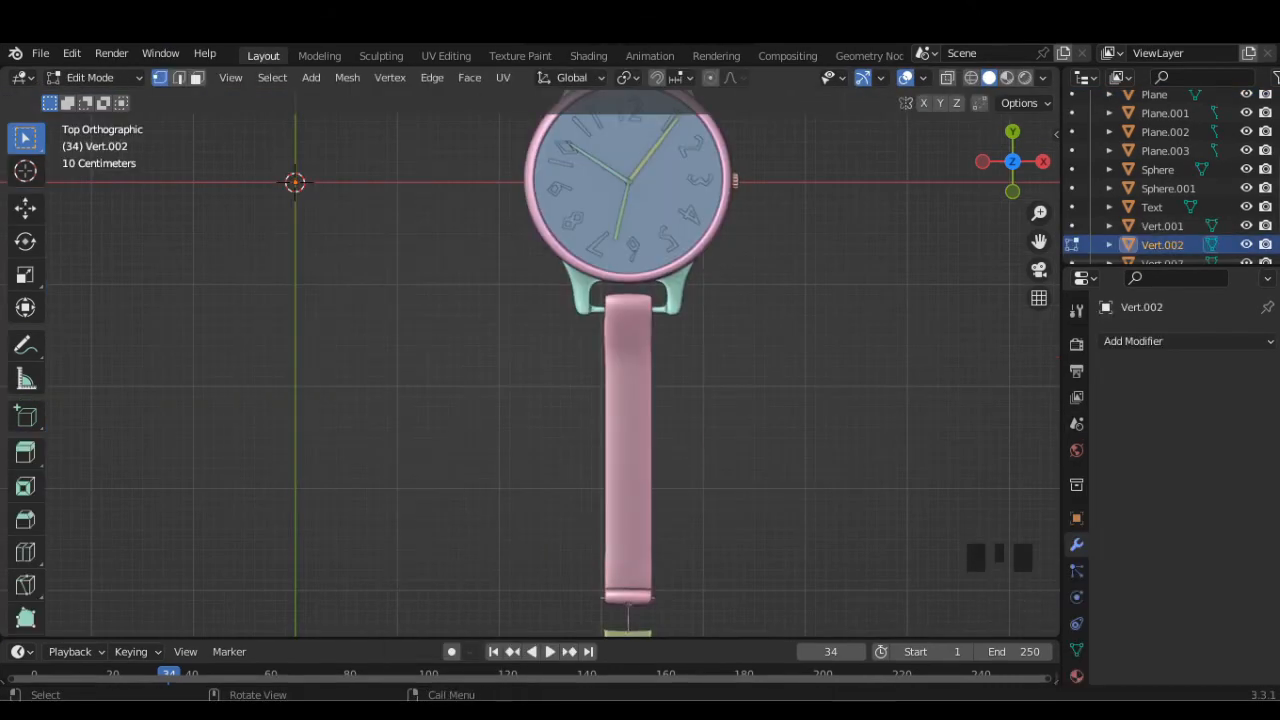
key("g")
left_click(295, 182)
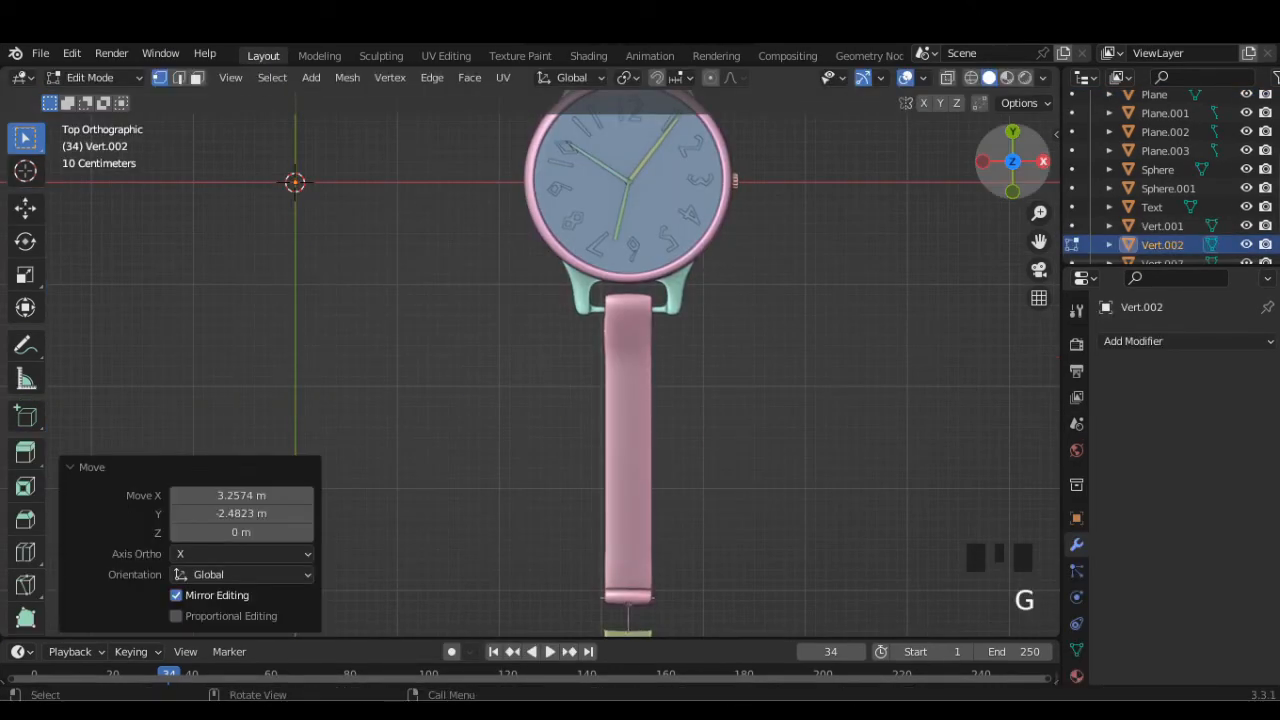
left_click(1043, 161)
scroll(530, 350, "down", 3)
scroll(530, 350, "up", 2)
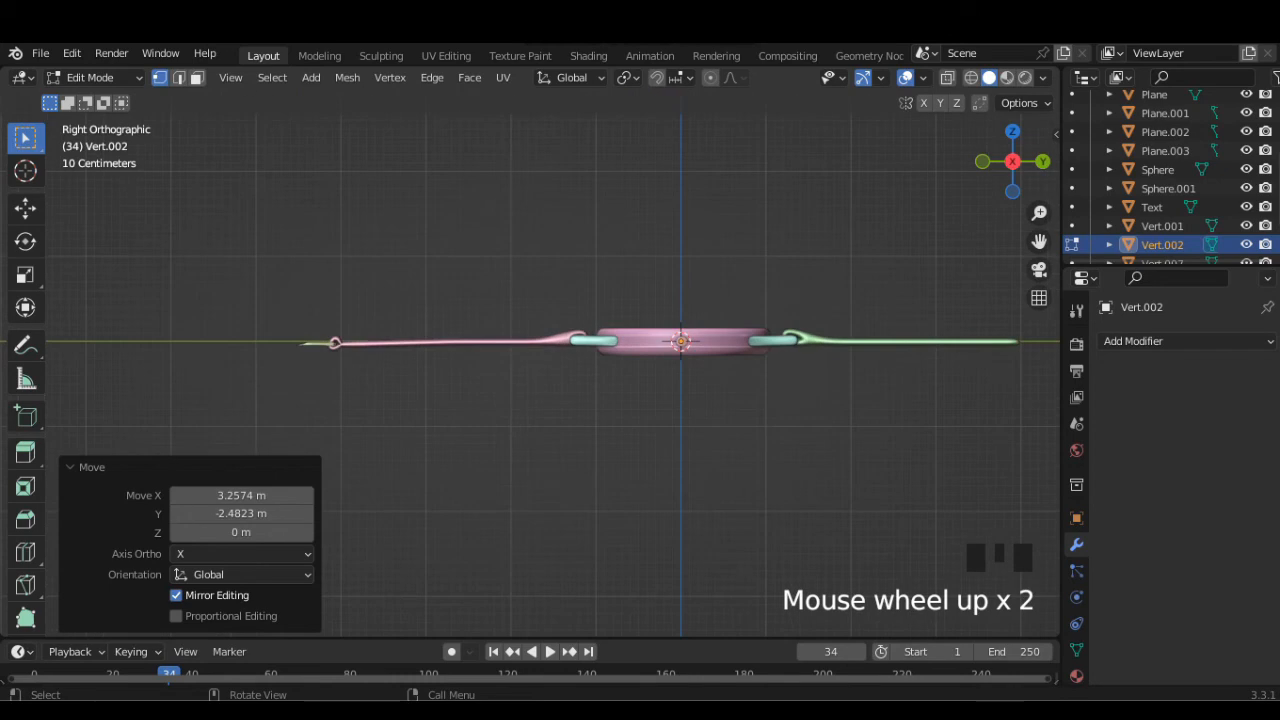
key("g")
key("Return")
left_click(1043, 161)
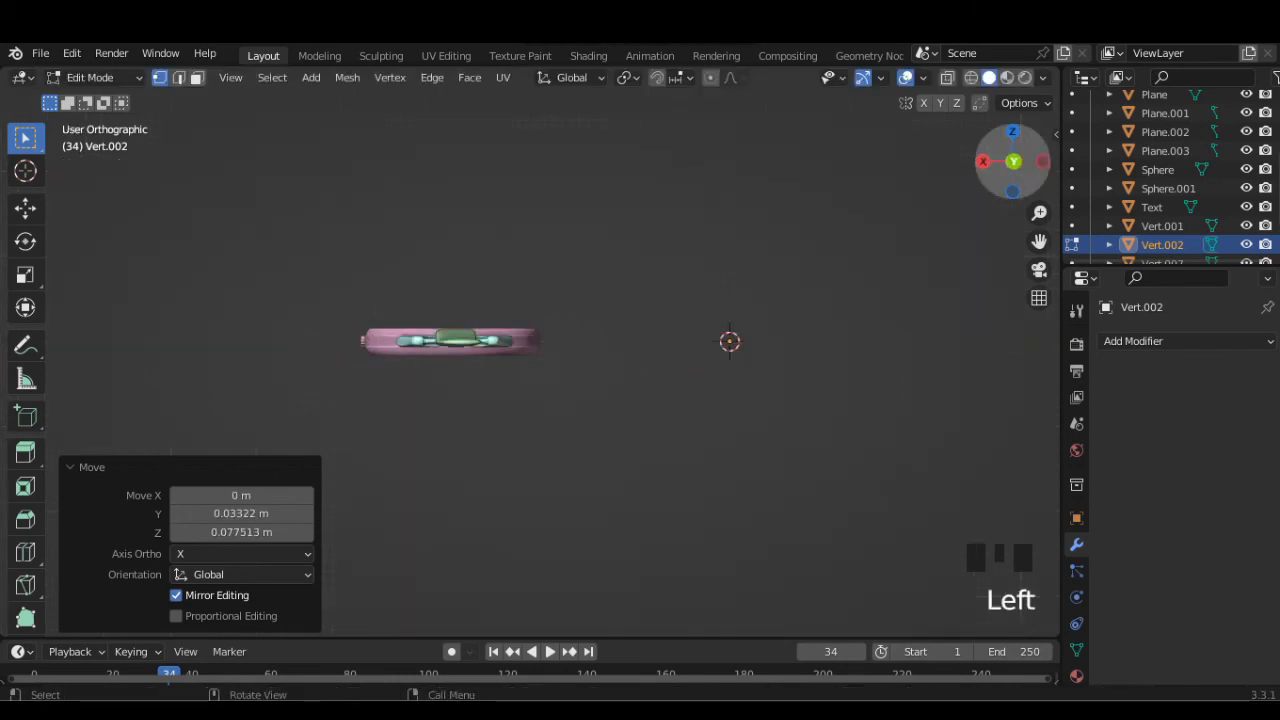
Extrude the vertex repeatedly in the front view into a rounded outline that surrounds the strap's cross-section
scroll(530, 350, "up", 2)
left_click(1012, 161)
middle_click_drag(530, 350, 387, 316, "shift")
left_click(947, 77)
scroll(530, 350, "down", 1)
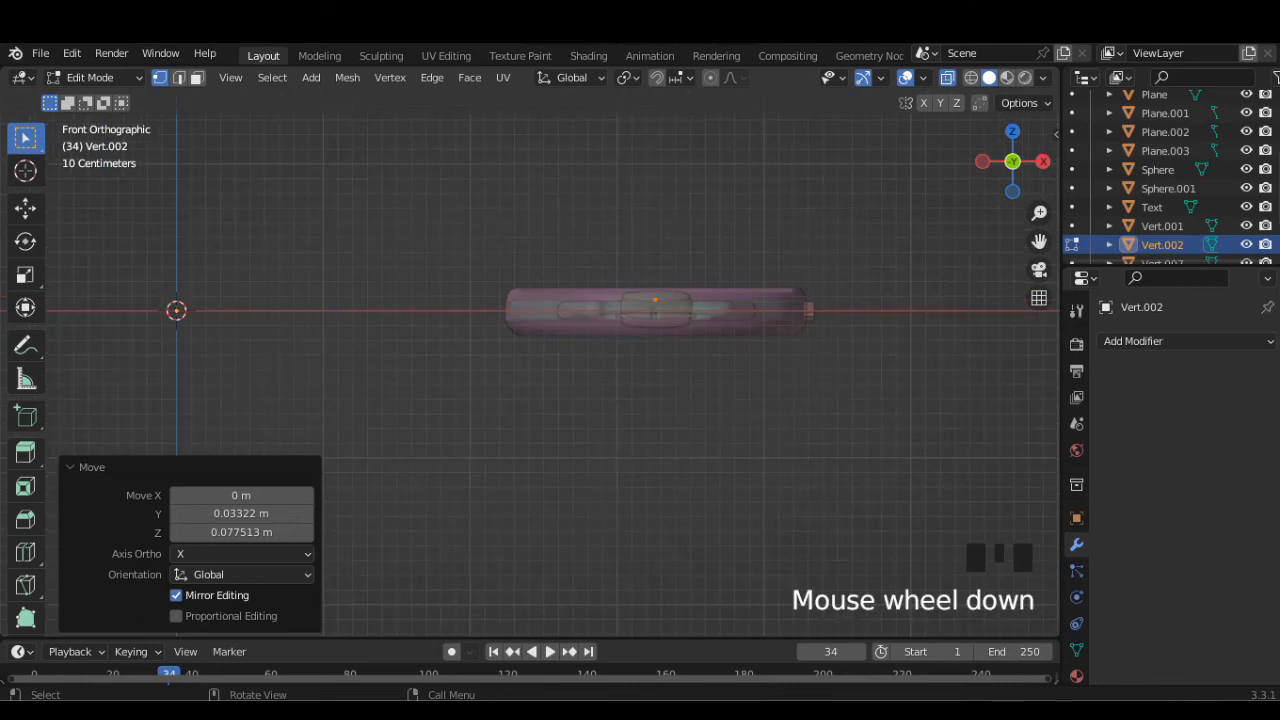
key("e")
left_click(672, 300)
key("e")
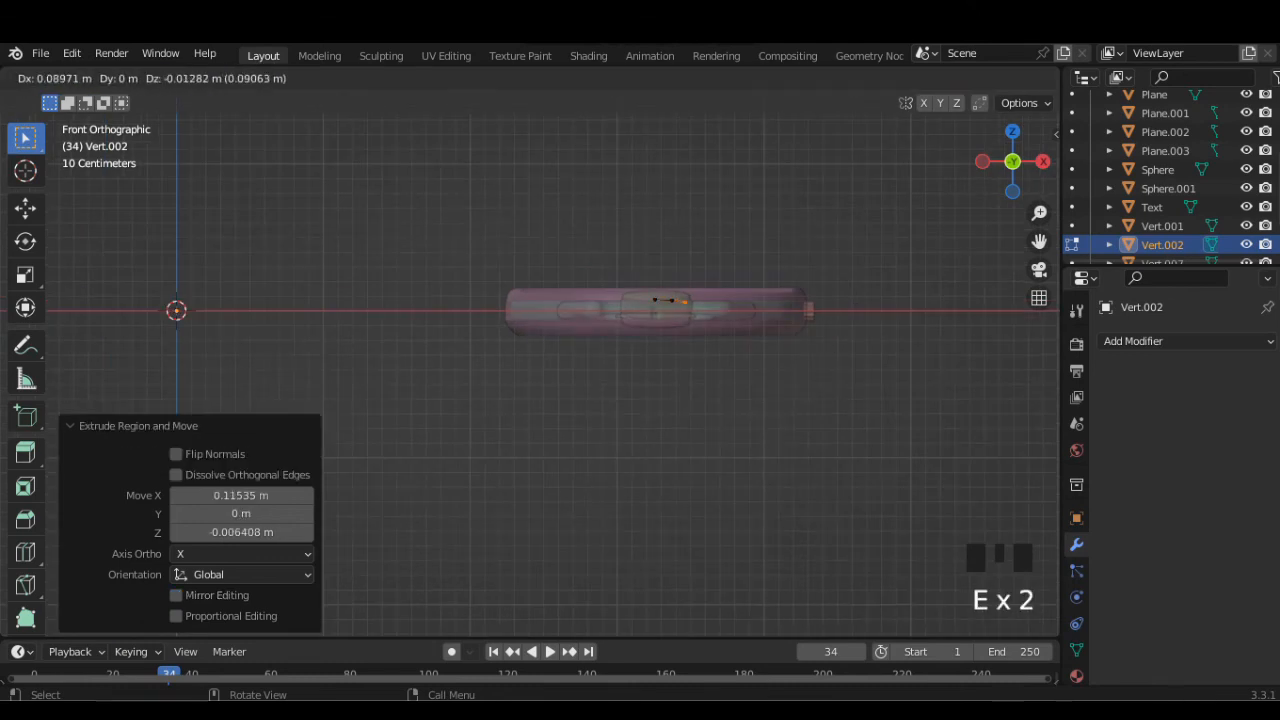
left_click(688, 305)
key("e")
left_click(697, 312)
key("e")
left_click(699, 325)
key("e")
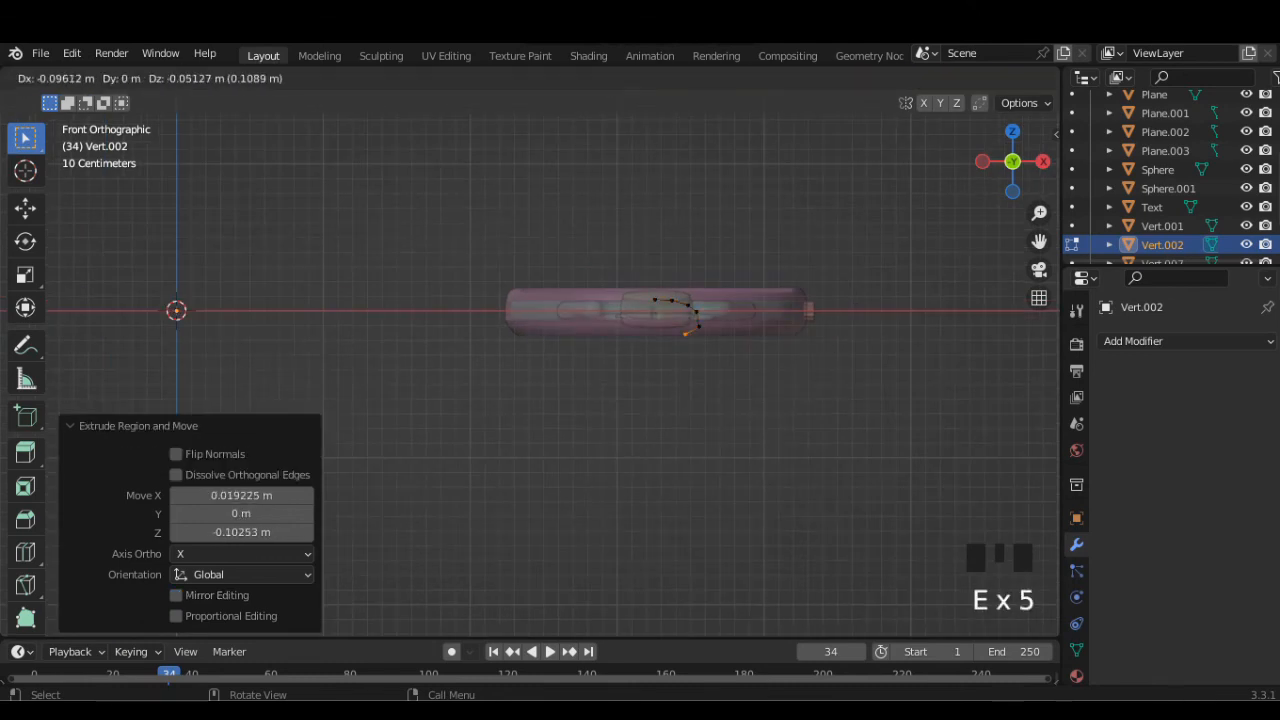
left_click(684, 334)
key("e")
left_click(662, 338)
key("e")
left_click(642, 337)
key("e")
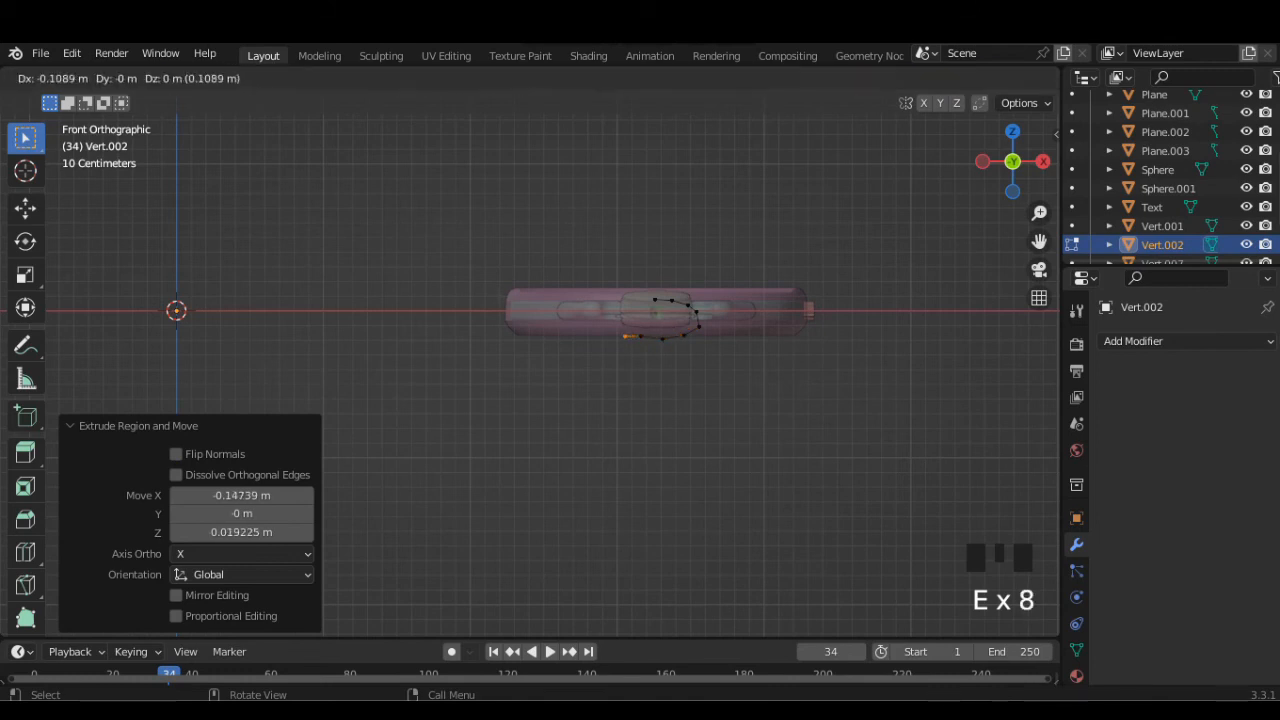
left_click(626, 336)
key("e")
left_click(612, 327)
key("e")
left_click(612, 312)
key("e")
left_click(621, 300)
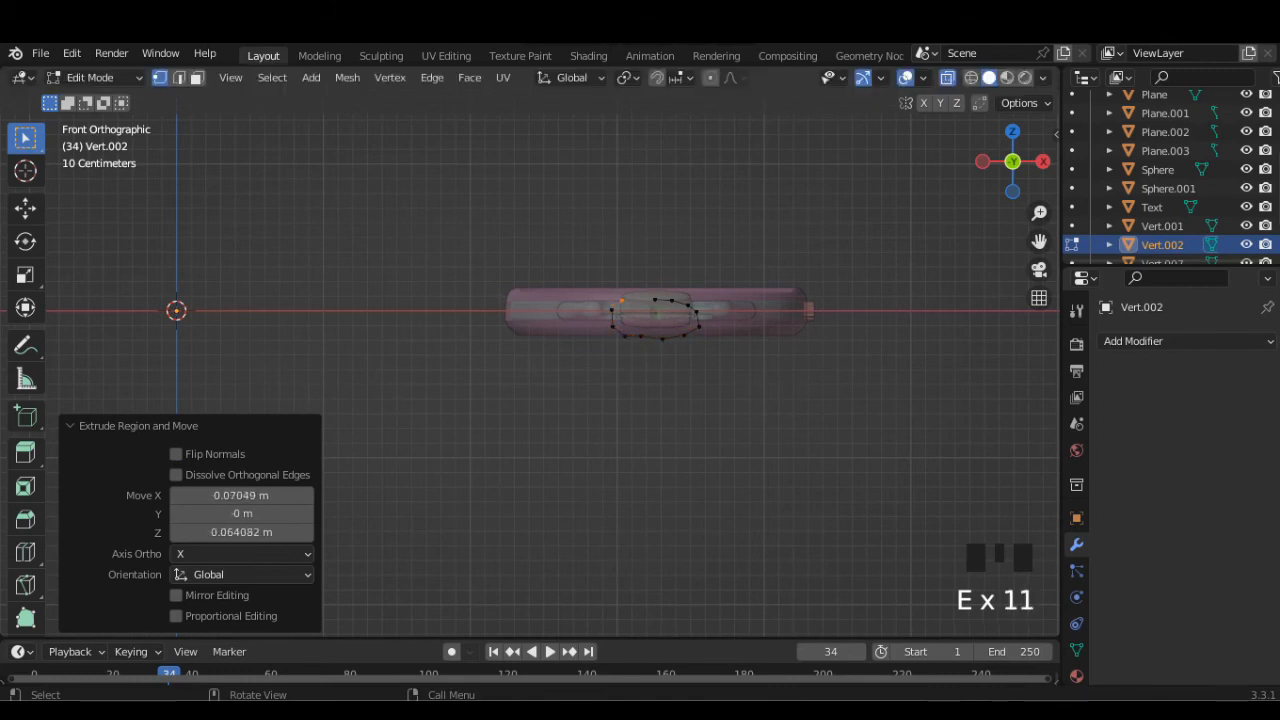
key("e")
left_click(637, 297)
key("e")
left_click(649, 298)
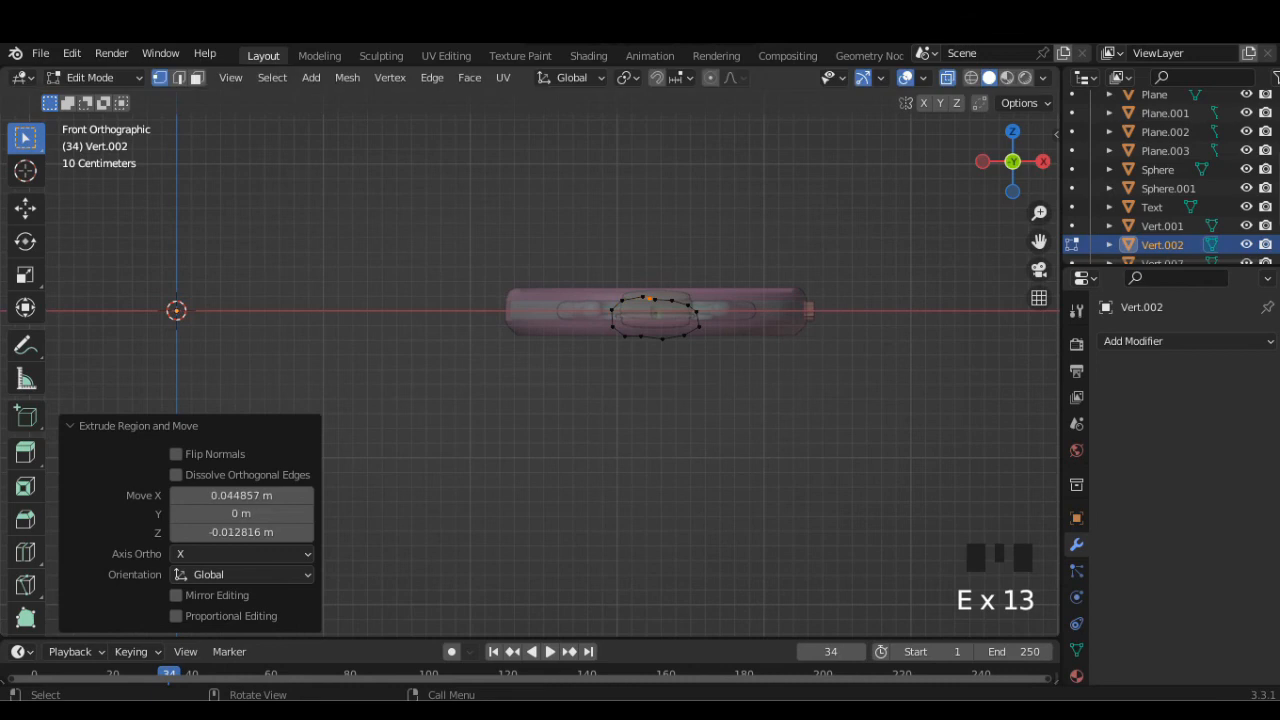
Close the strap loop outline by merging its two end vertices at center, and finish editing the mesh
left_click_drag(647, 289, 663, 307)
key("m")
left_click(718, 363)
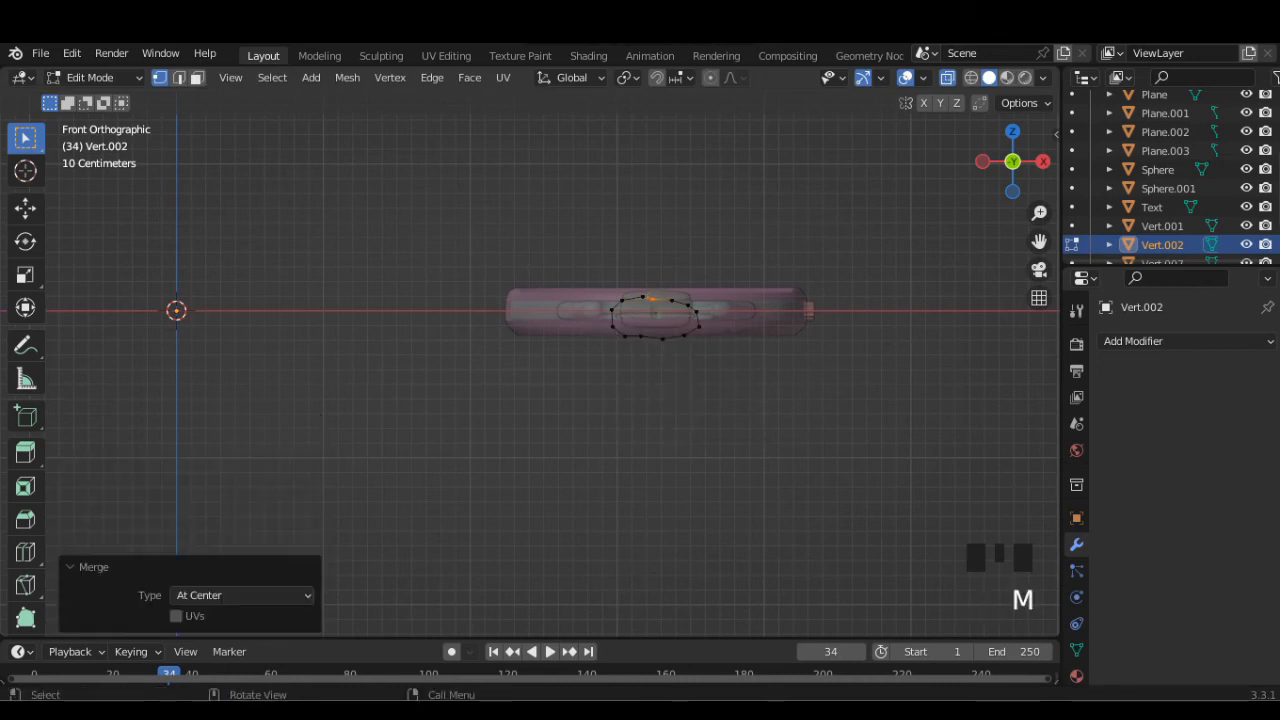
key("Tab")
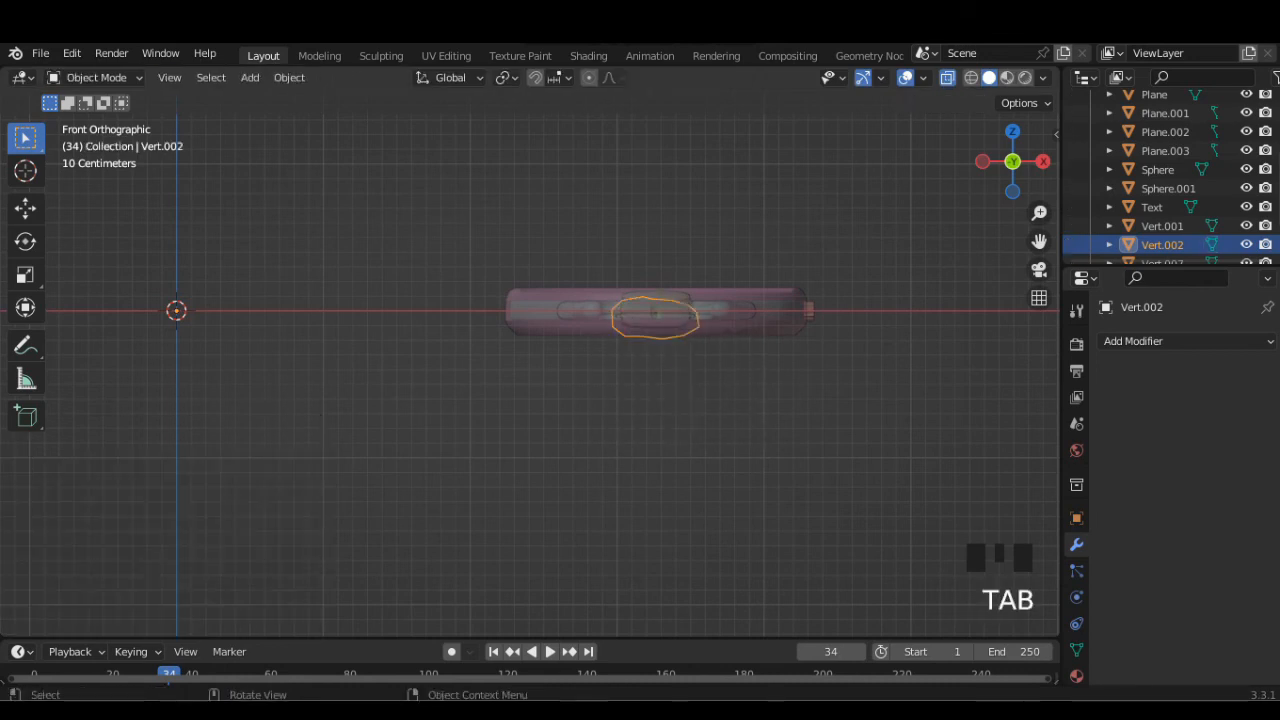
middle_click_drag(530, 380, 560, 370)
scroll(530, 380, "down", 2)
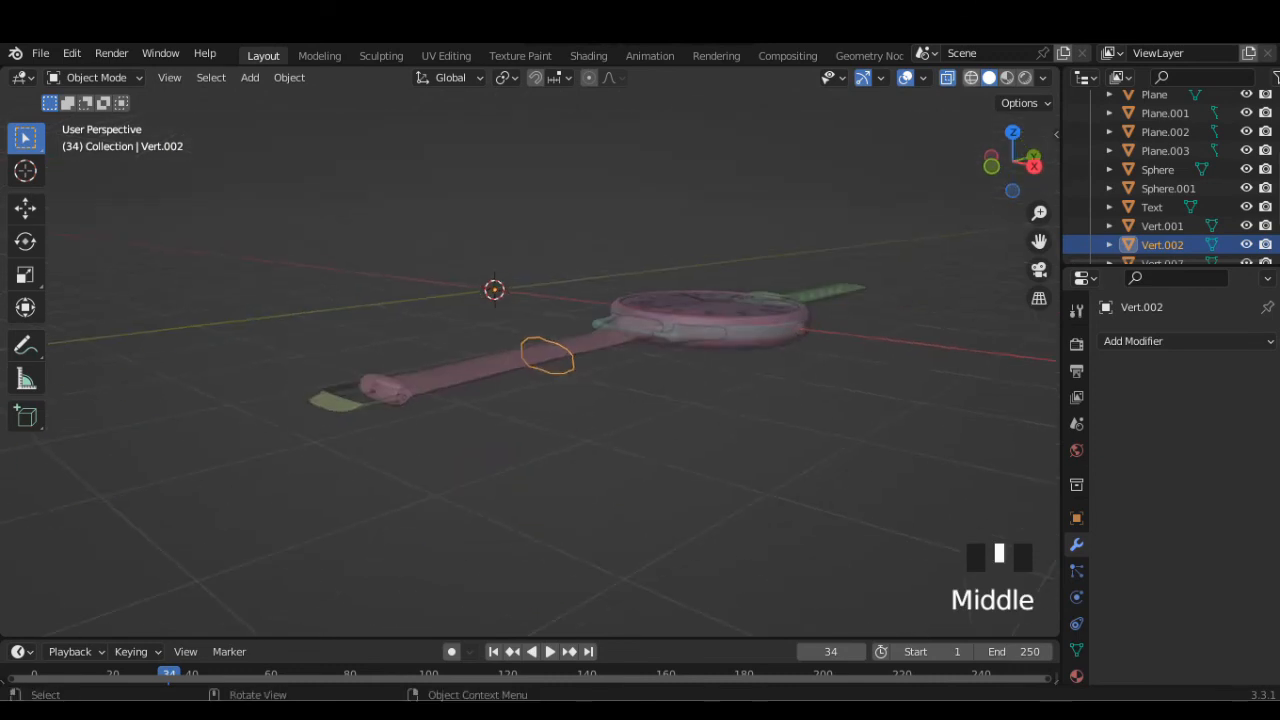
left_click(547, 355)
left_click(547, 355)
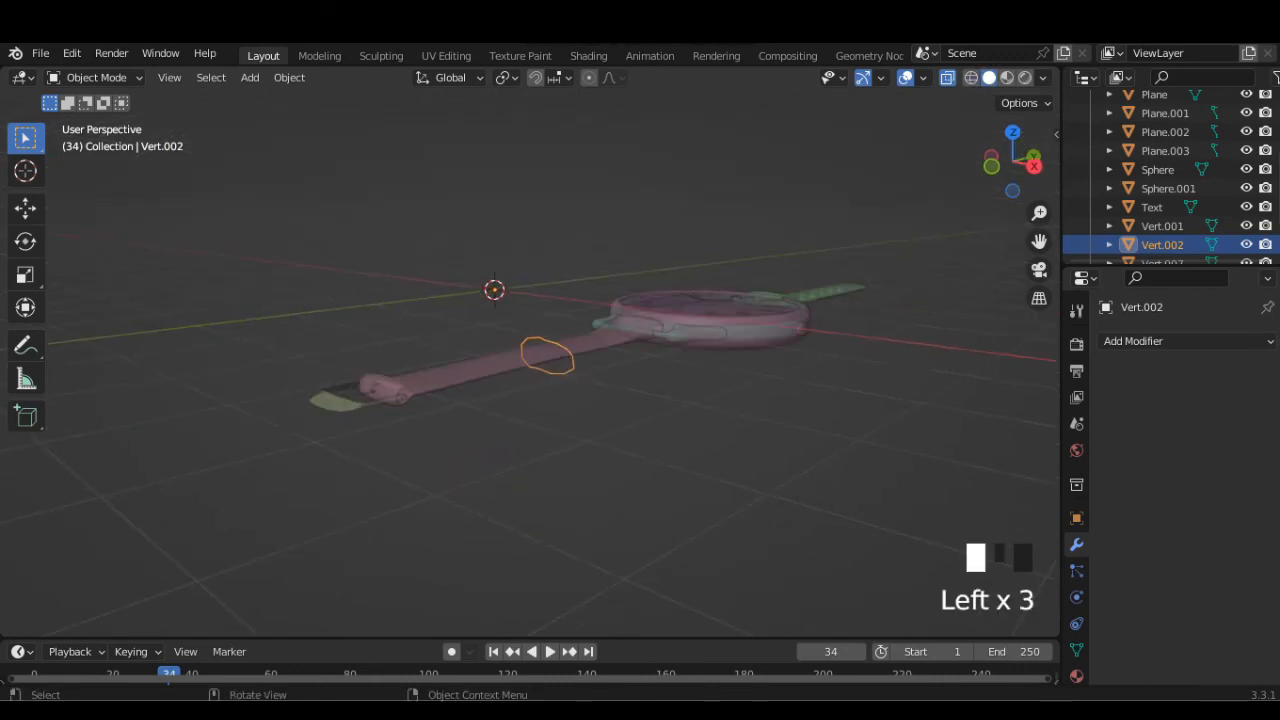
left_click(547, 355)
key("s")
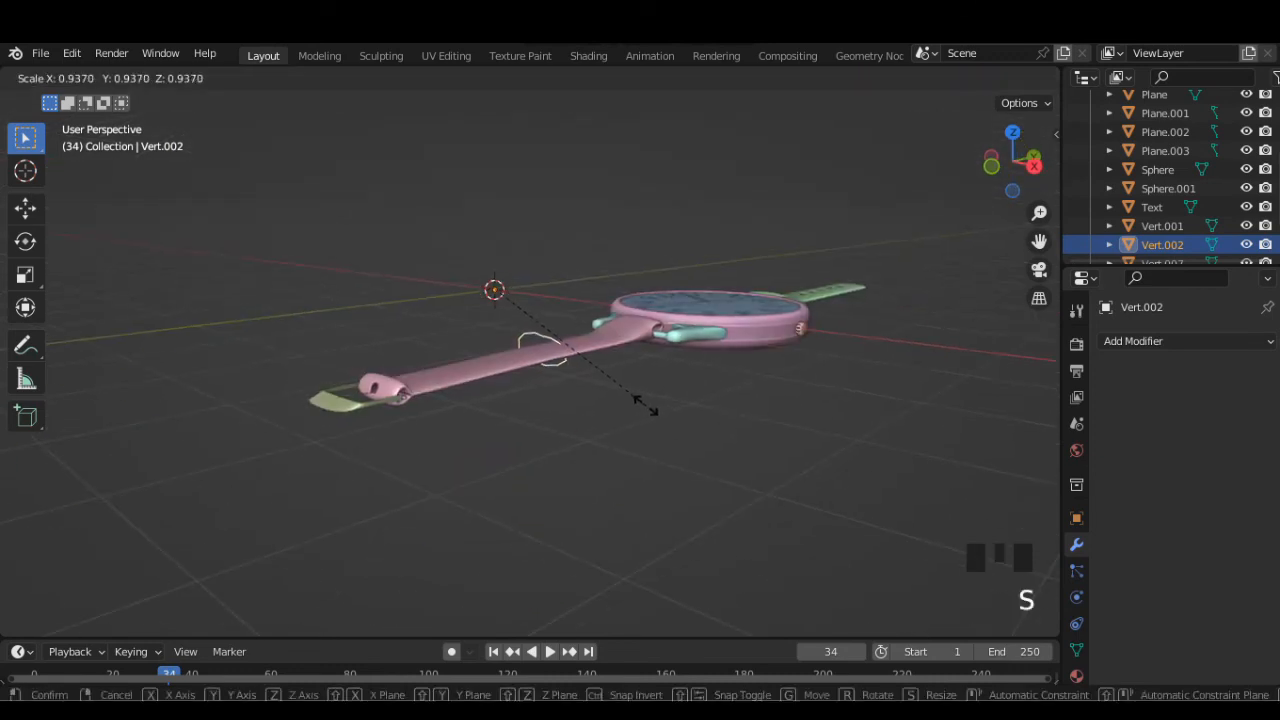
right_click(645, 405)
Set the strap loop outline's origin to its geometry
left_click(289, 78)
mouse_move(320, 117)
left_click(510, 137)
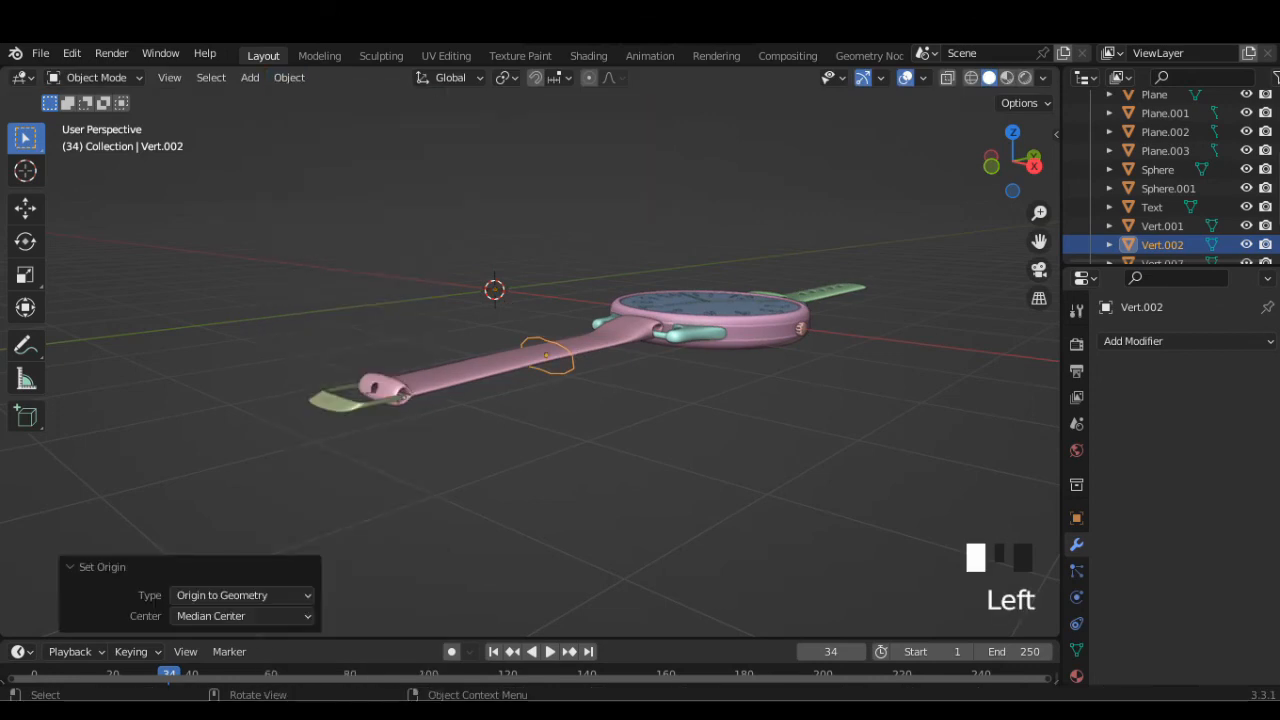
Scale the strap loop outline by about 0.833 and shift it slightly, about 0.023 m upward, to fit around the strap
key("s")
left_click(655, 416)
key("g")
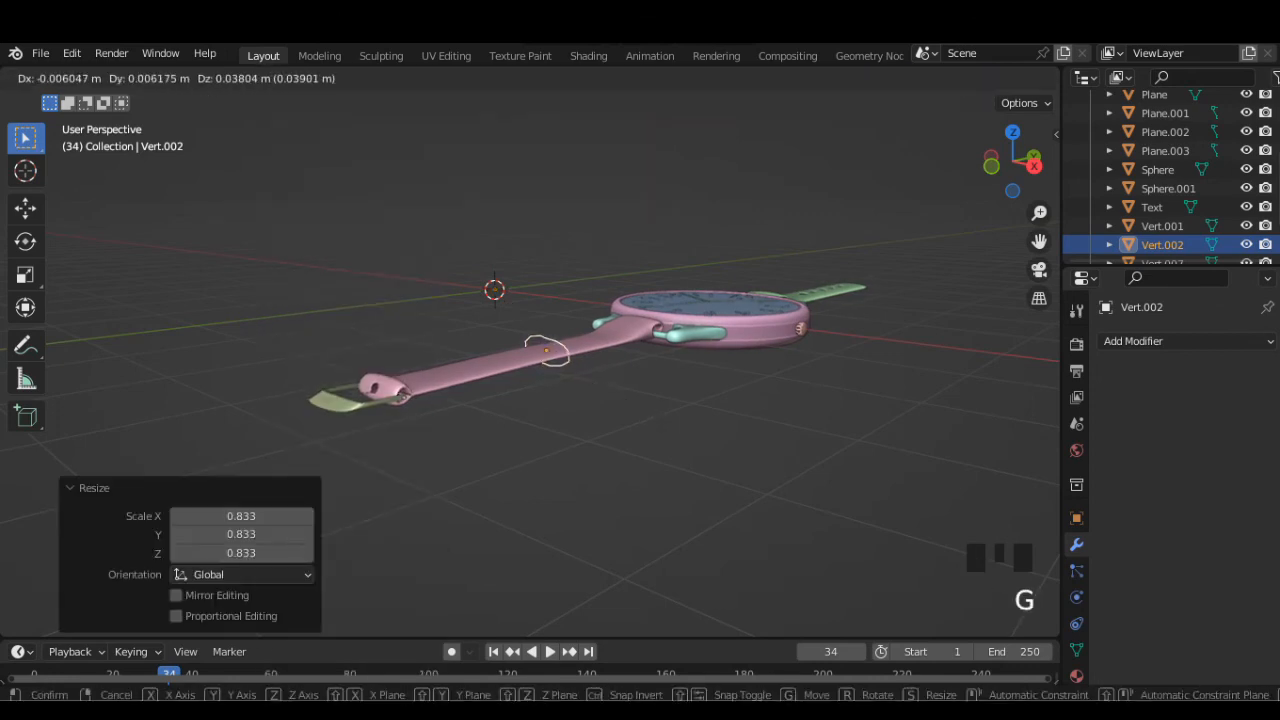
left_click(670, 330)
Add a Skin modifier to the strap loop outline and open its mesh for editing
left_click(1013, 132)
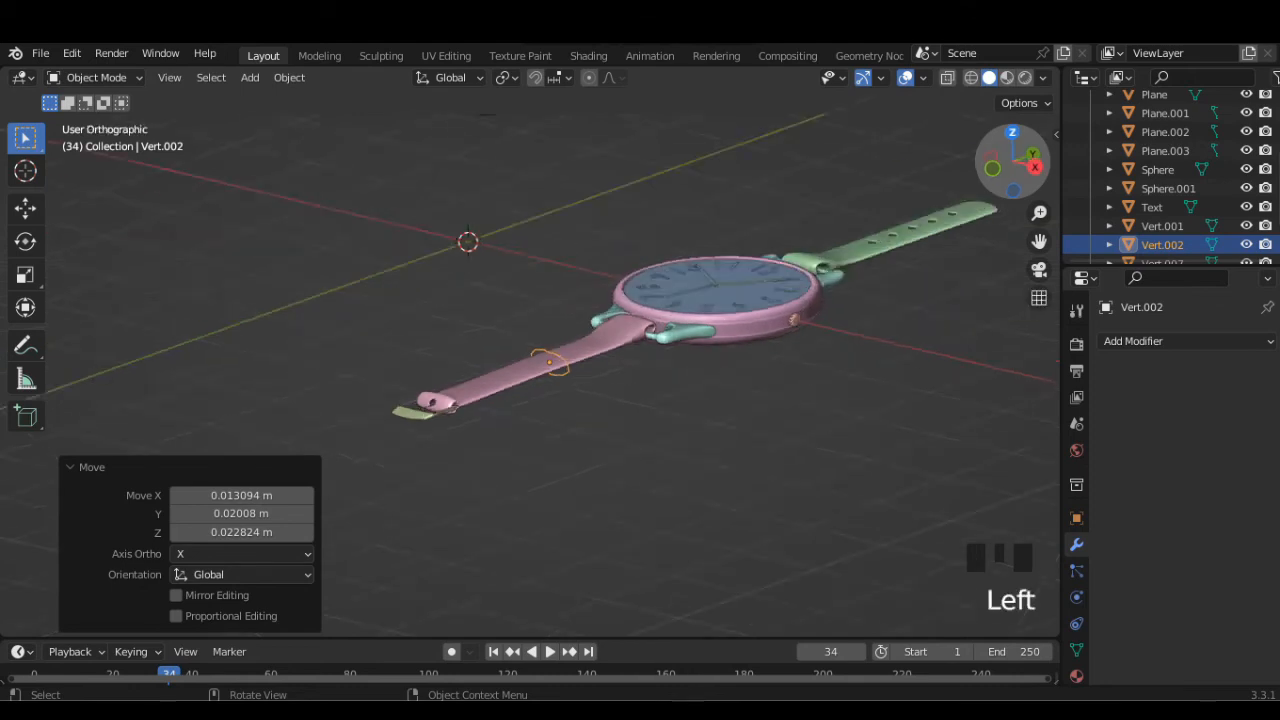
scroll(1013, 140, "up", 2)
left_click(1043, 161)
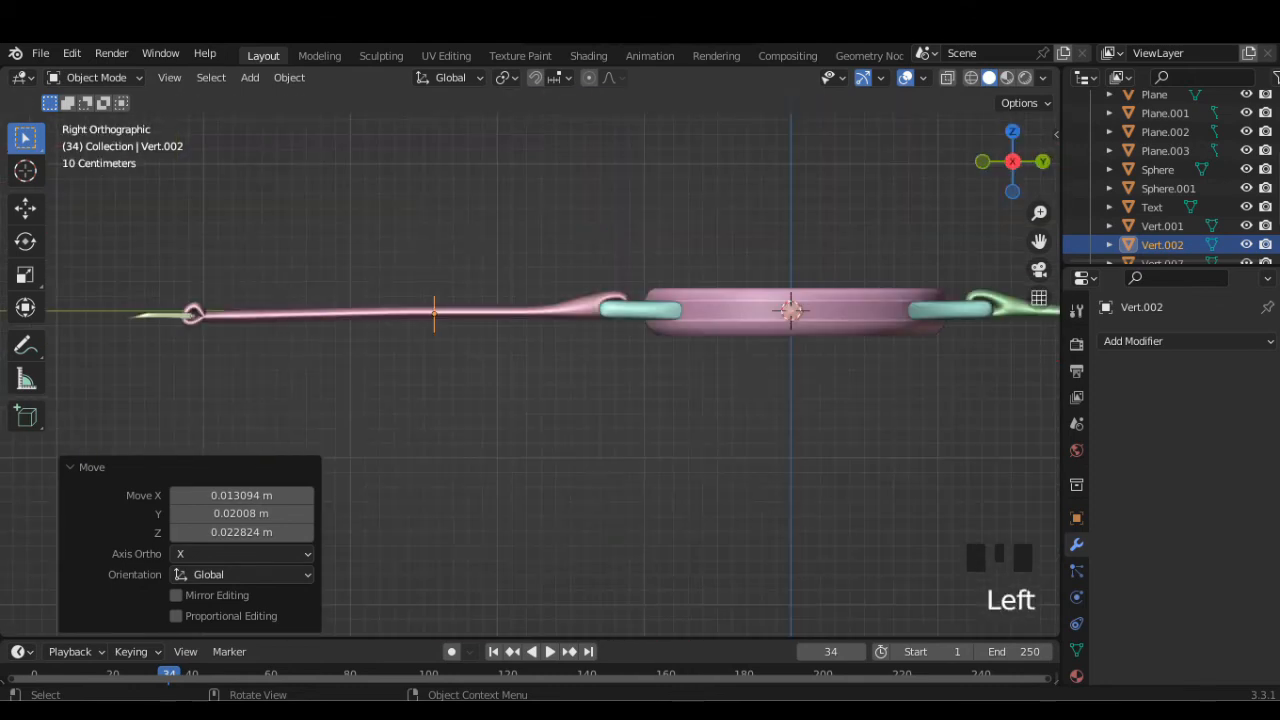
middle_click_drag(560, 390, 682, 408)
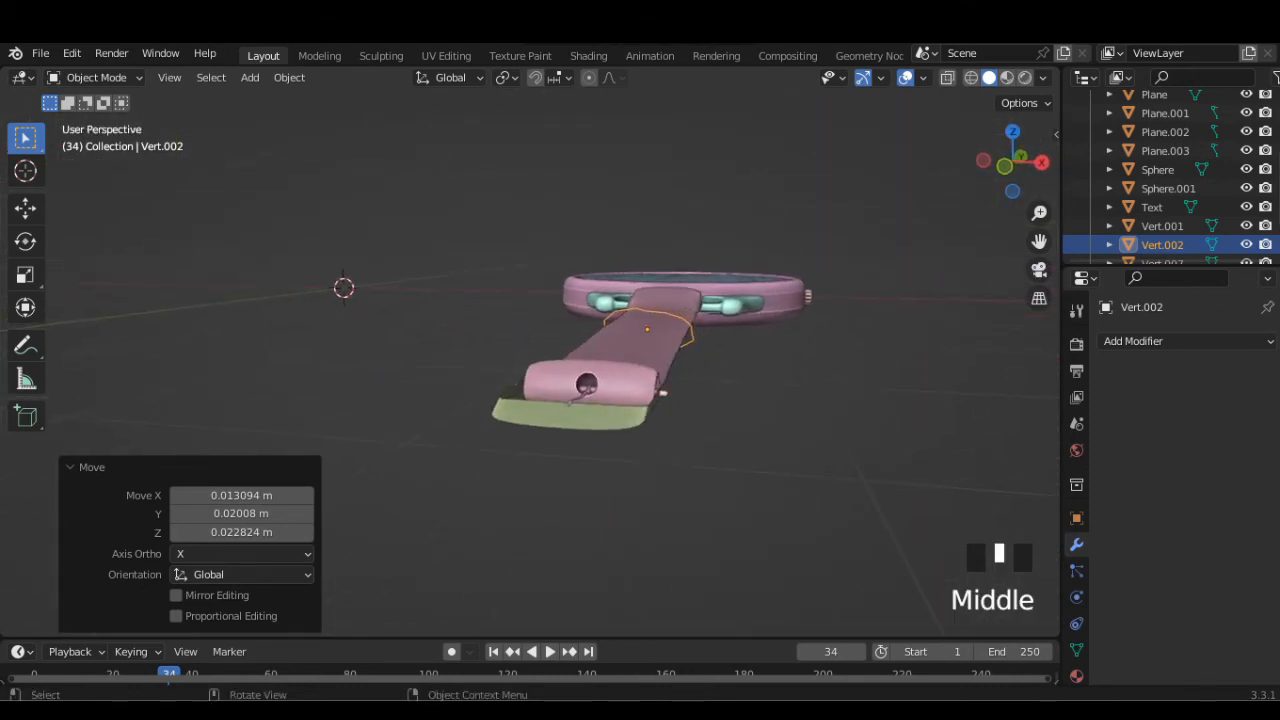
left_click(1187, 341)
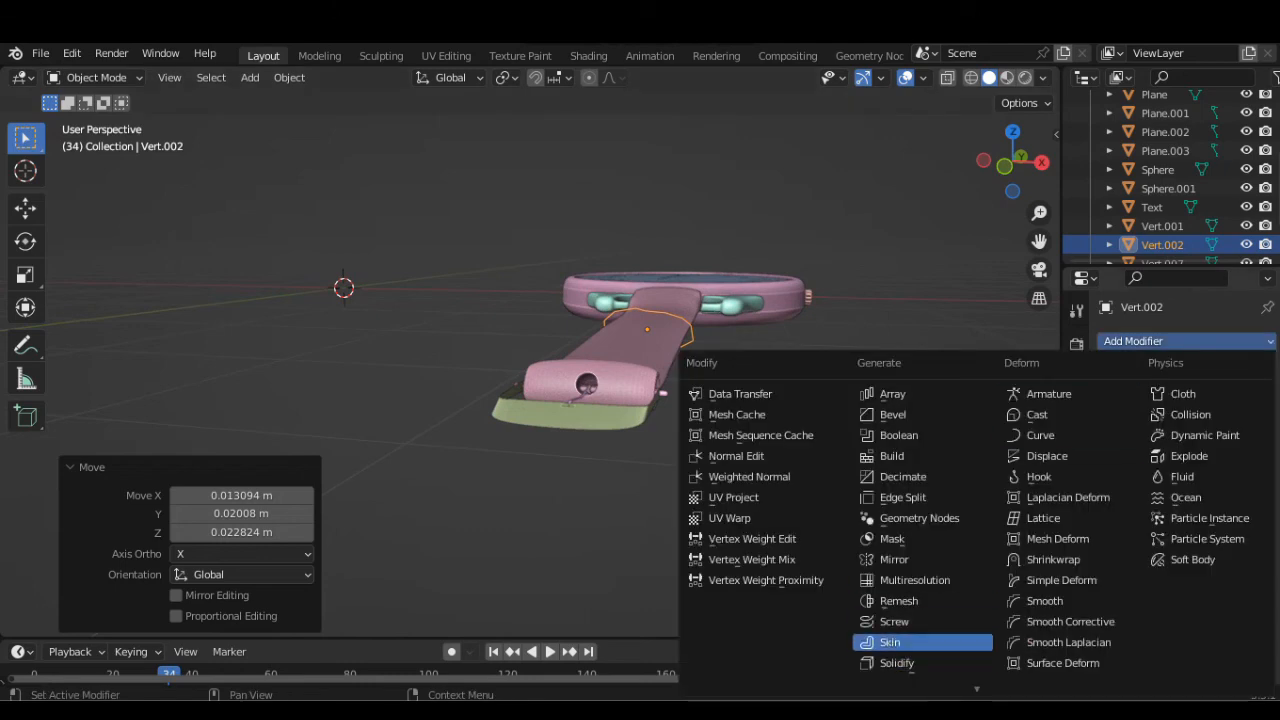
left_click(880, 643)
key("Tab")
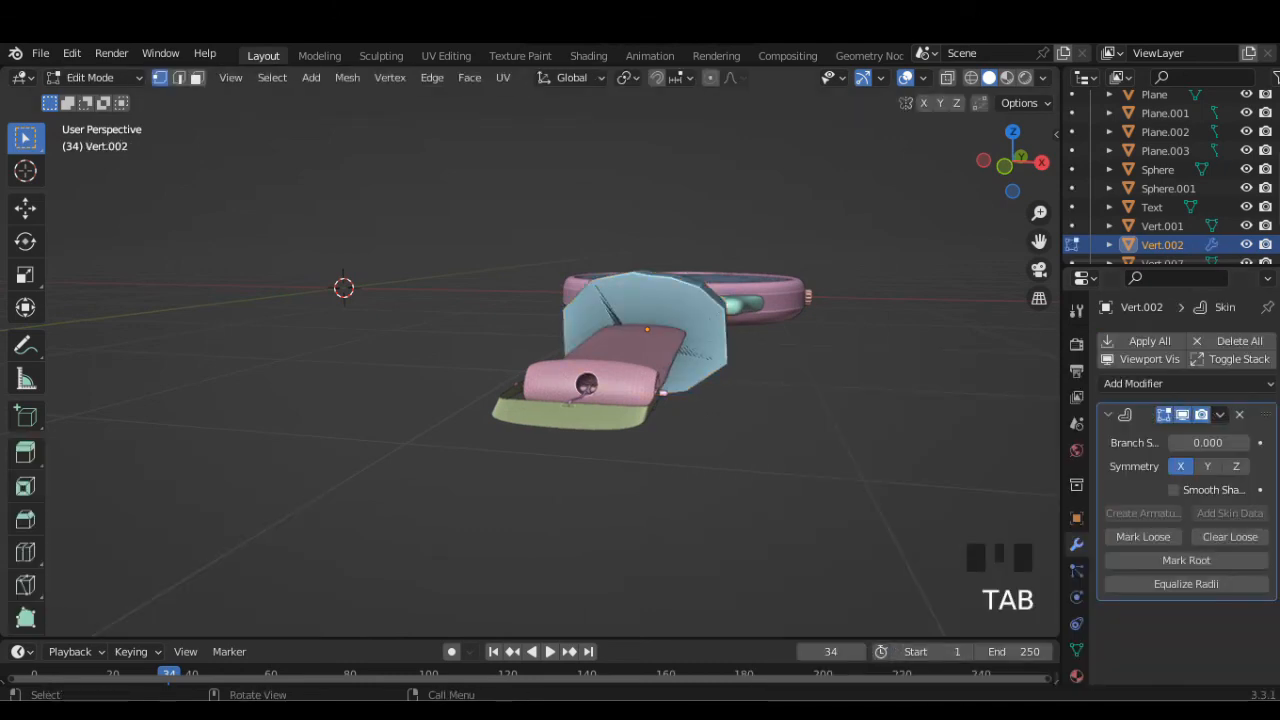
left_click(947, 78)
left_click(947, 78)
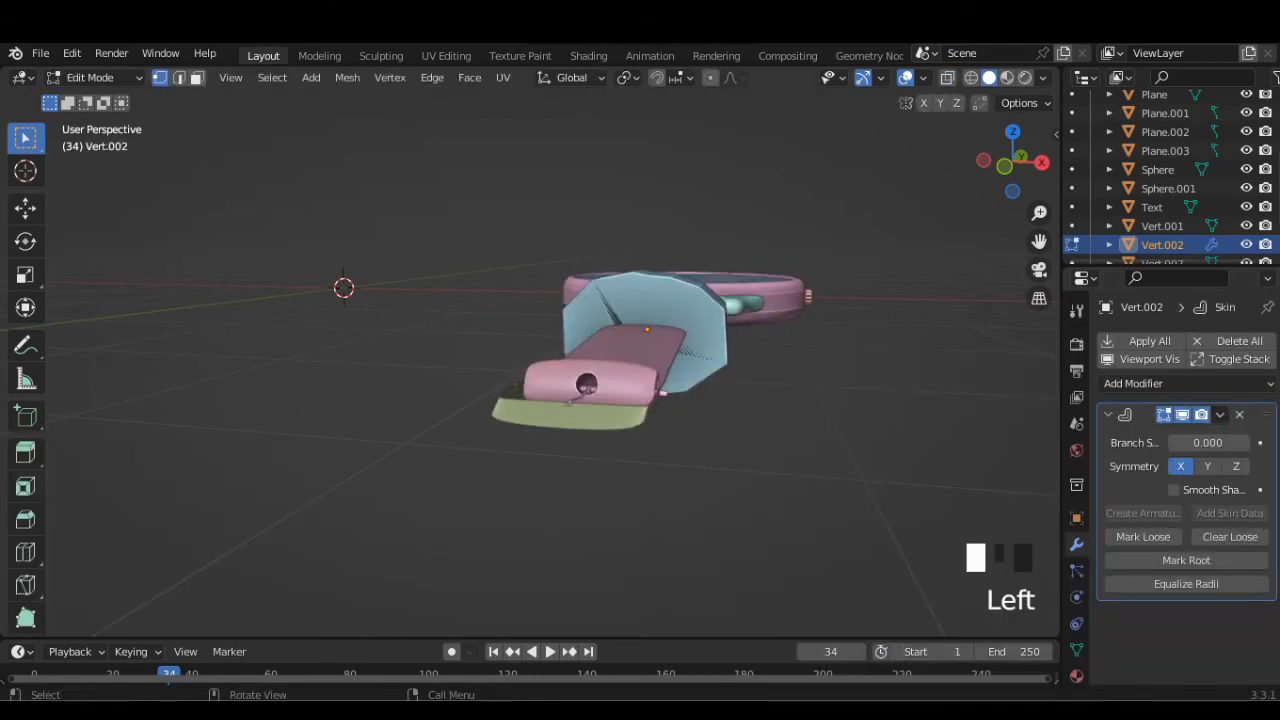
key("ctrl+a")
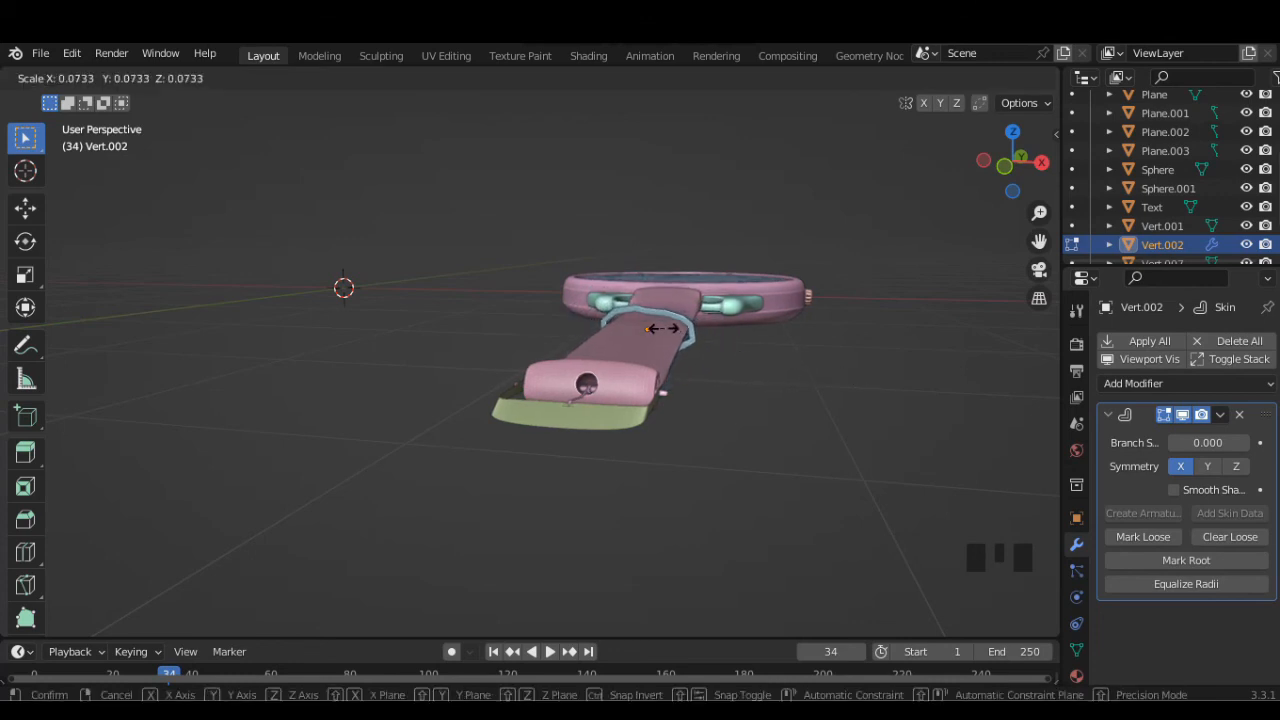
right_click(668, 329)
Reduce the strap loop's skin radius by a factor of about 0.065
middle_click_drag(666, 332, 577, 354)
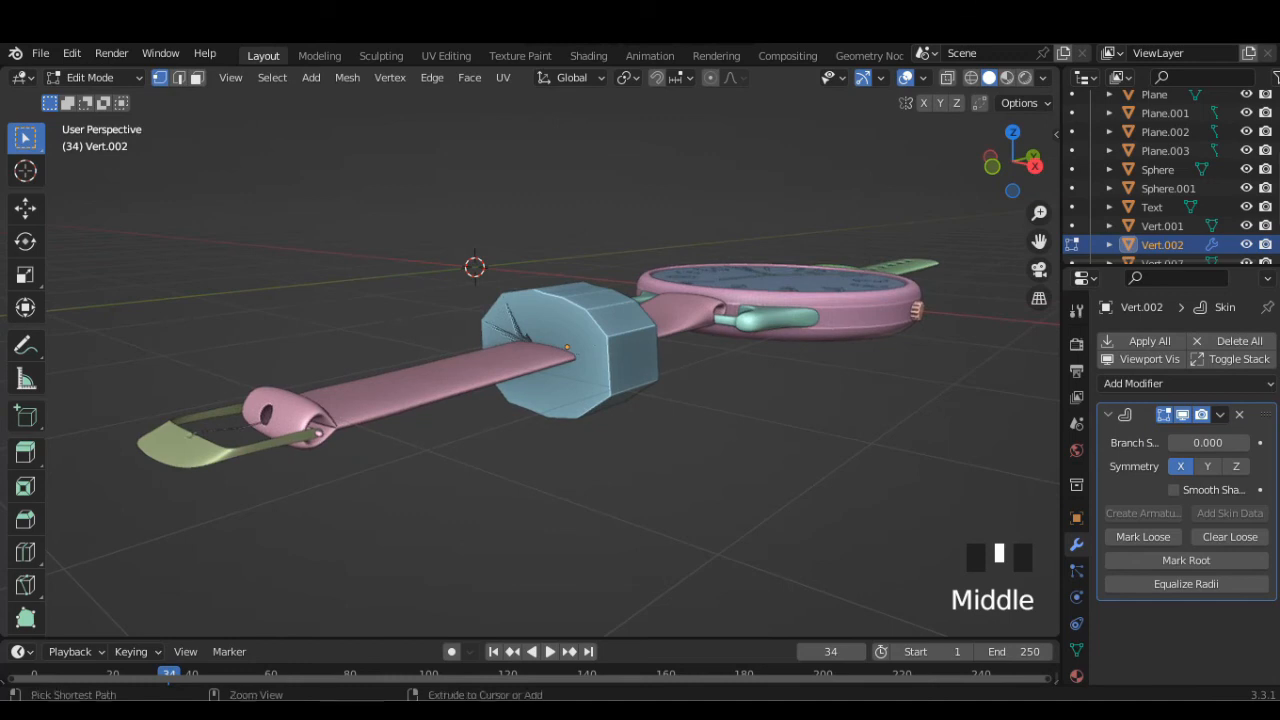
key("ctrl+a")
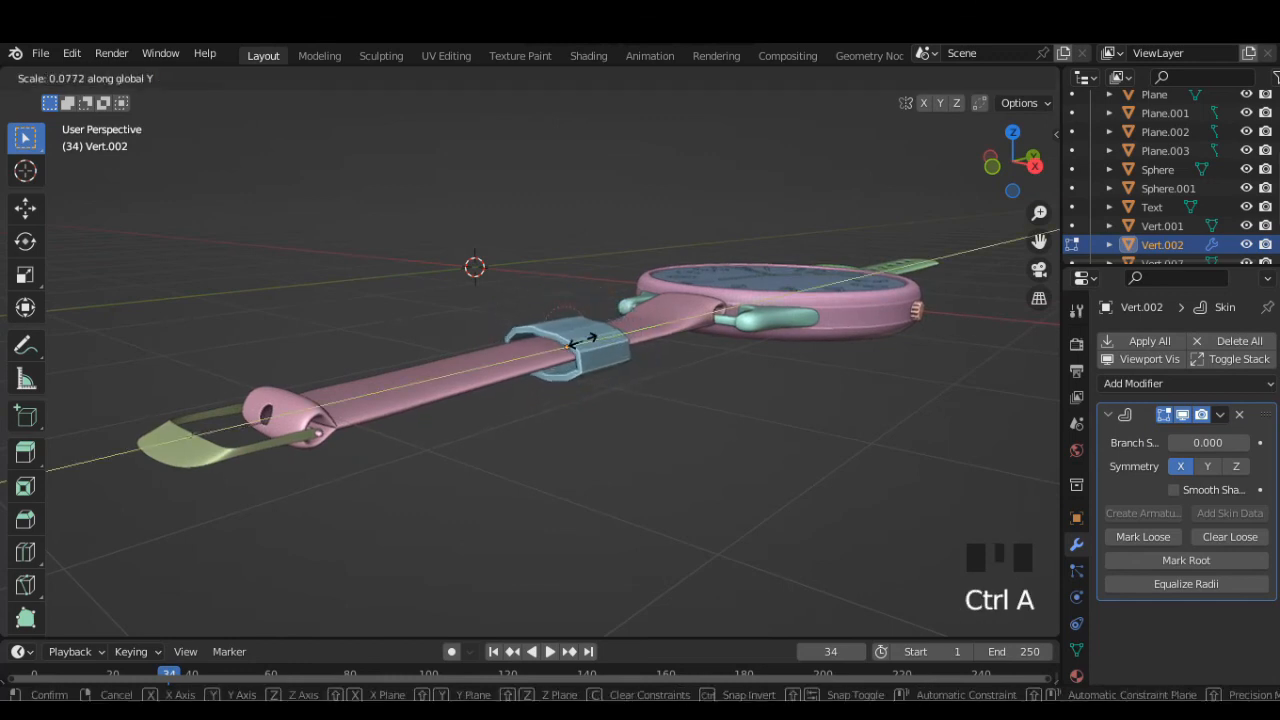
left_click(577, 340)
Enlarge the strap loop's outline by about 1.158 and thin its skin by a factor of about 0.731
key("s")
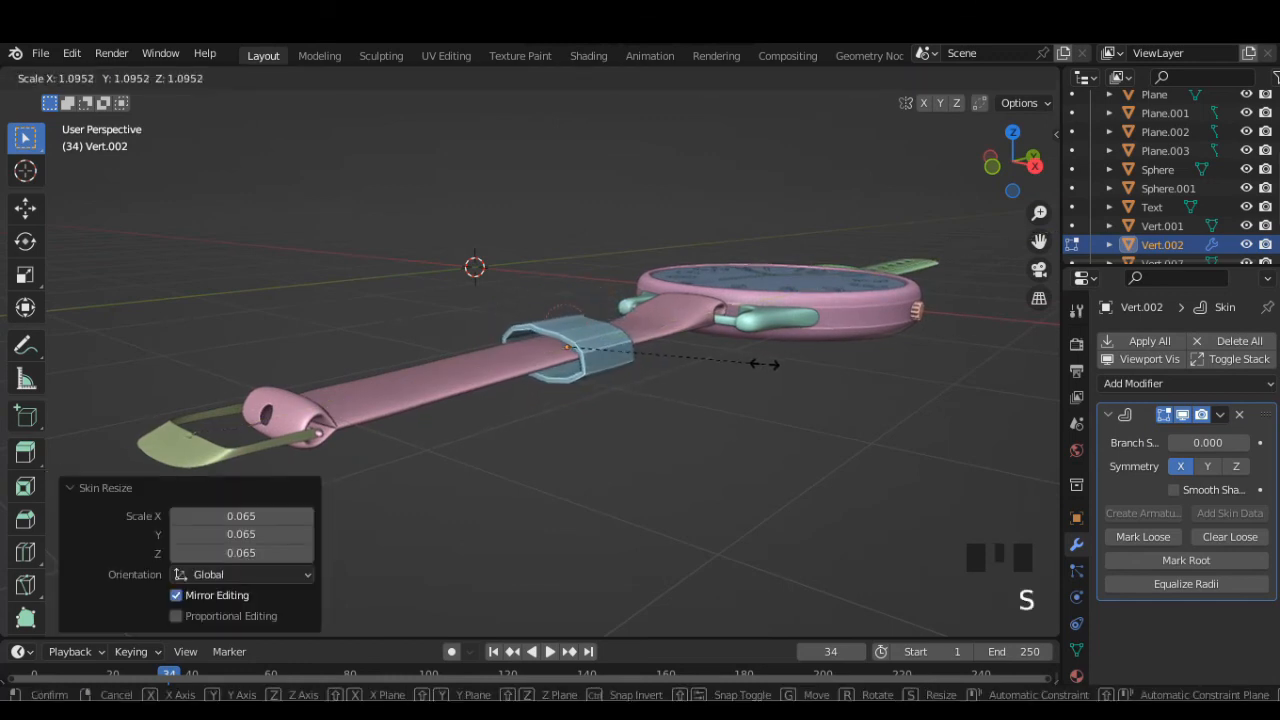
left_click(775, 365)
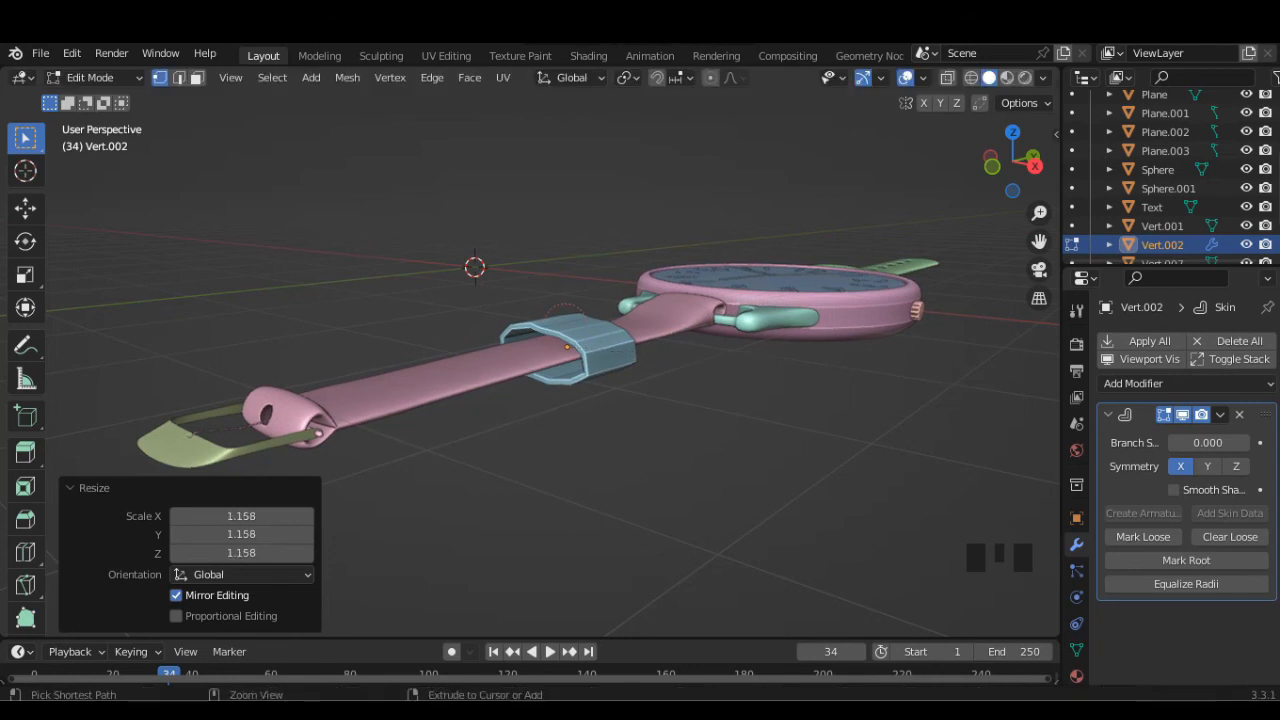
key("ctrl+a")
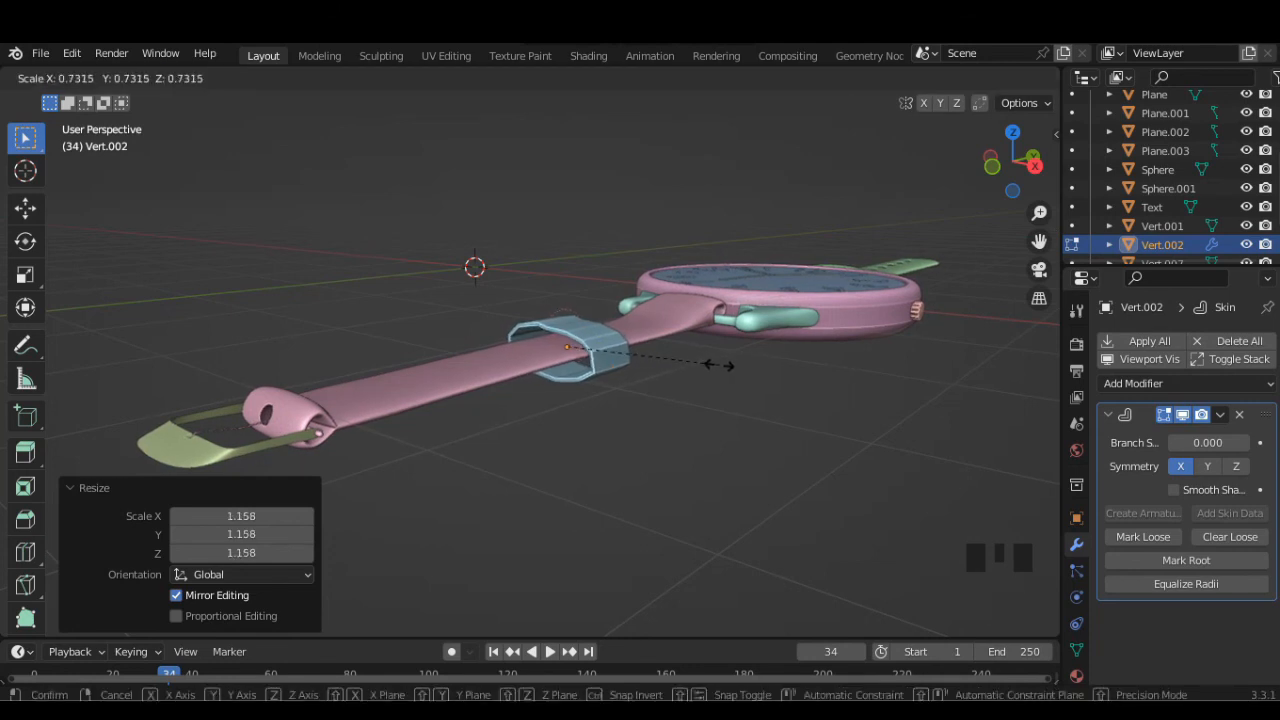
left_click(718, 365)
middle_click_drag(718, 365, 610, 372)
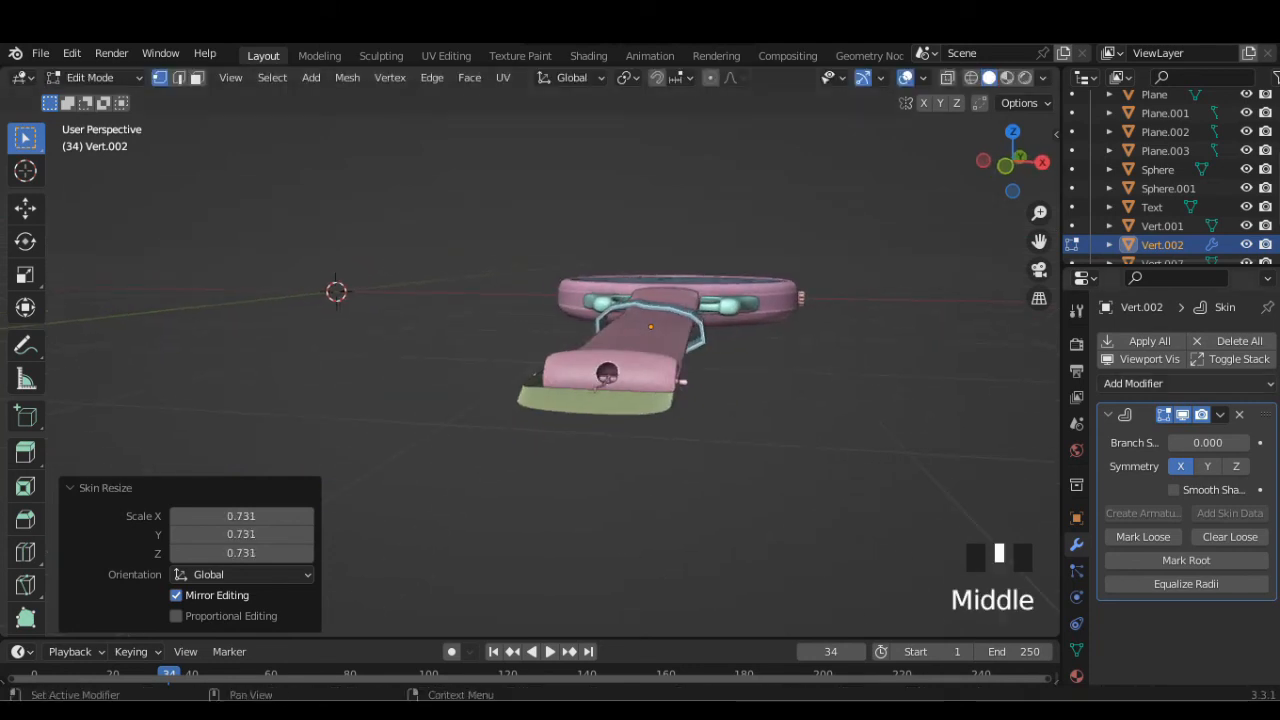
Add a Subdivision Surface modifier to the strap loop with 3 viewport levels and 4 render levels
left_click(1133, 383)
left_click(906, 277)
middle_click_drag(906, 277, 835, 315)
scroll(1186, 500, "down", 4)
left_click(1243, 600)
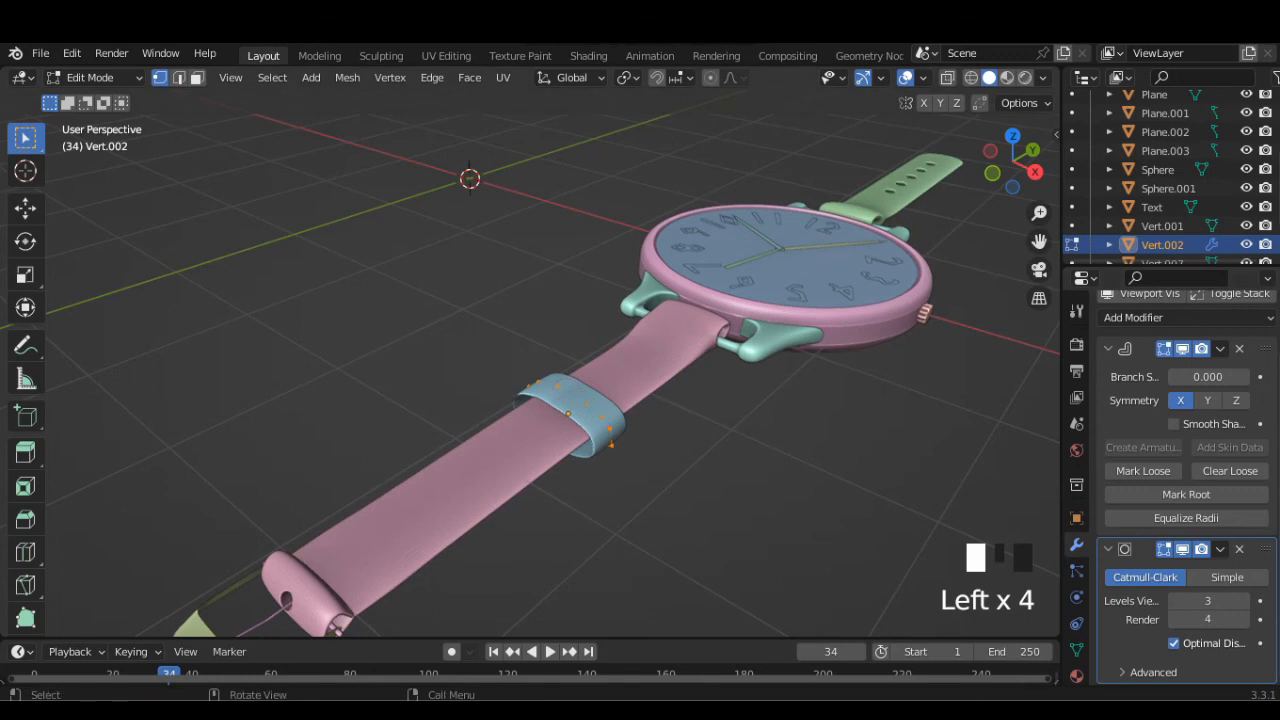
Try to scale the strap loop's skin radius along the X axis, and undo it
middle_click_drag(600, 400, 560, 360)
key("s")
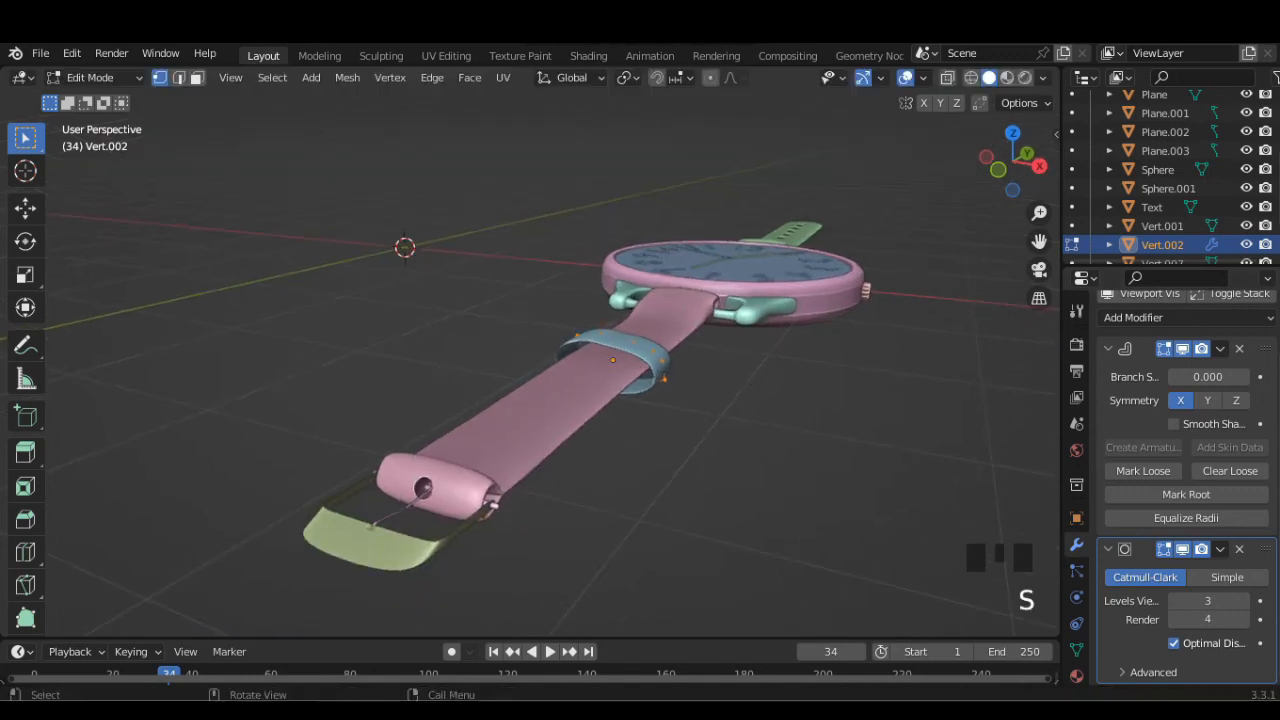
key("ctrl+a")
key("z")
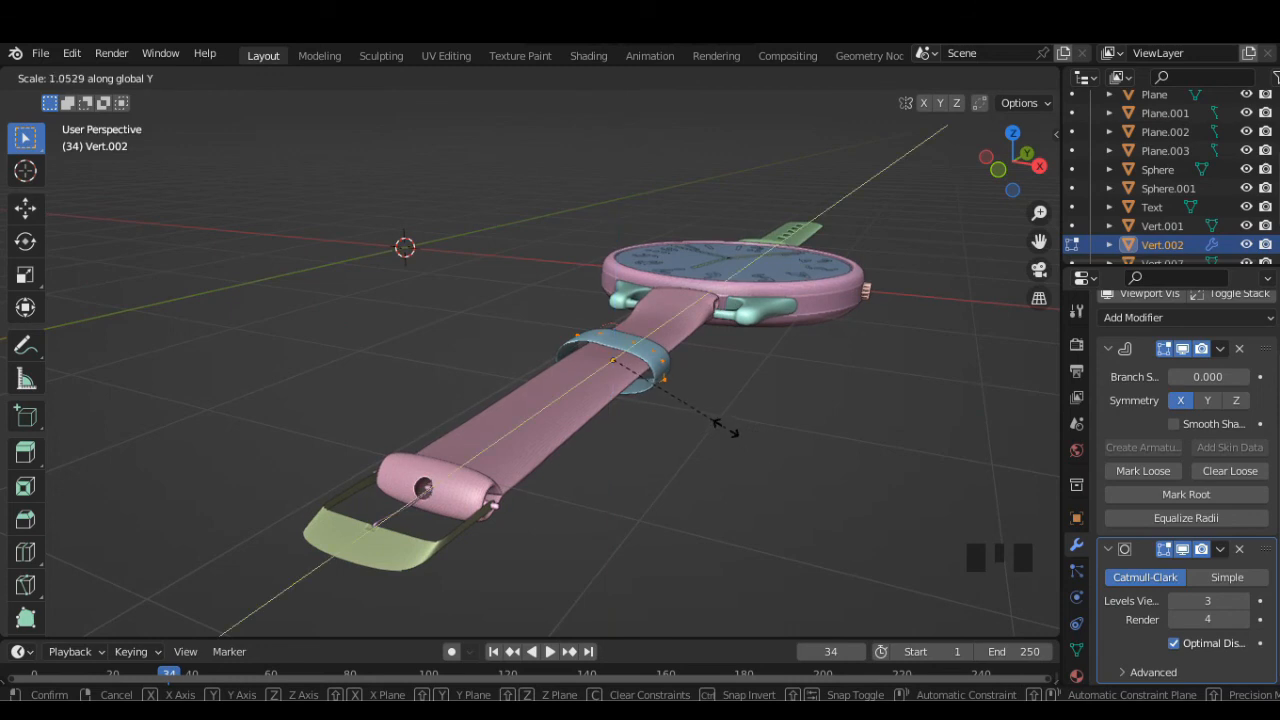
key("x")
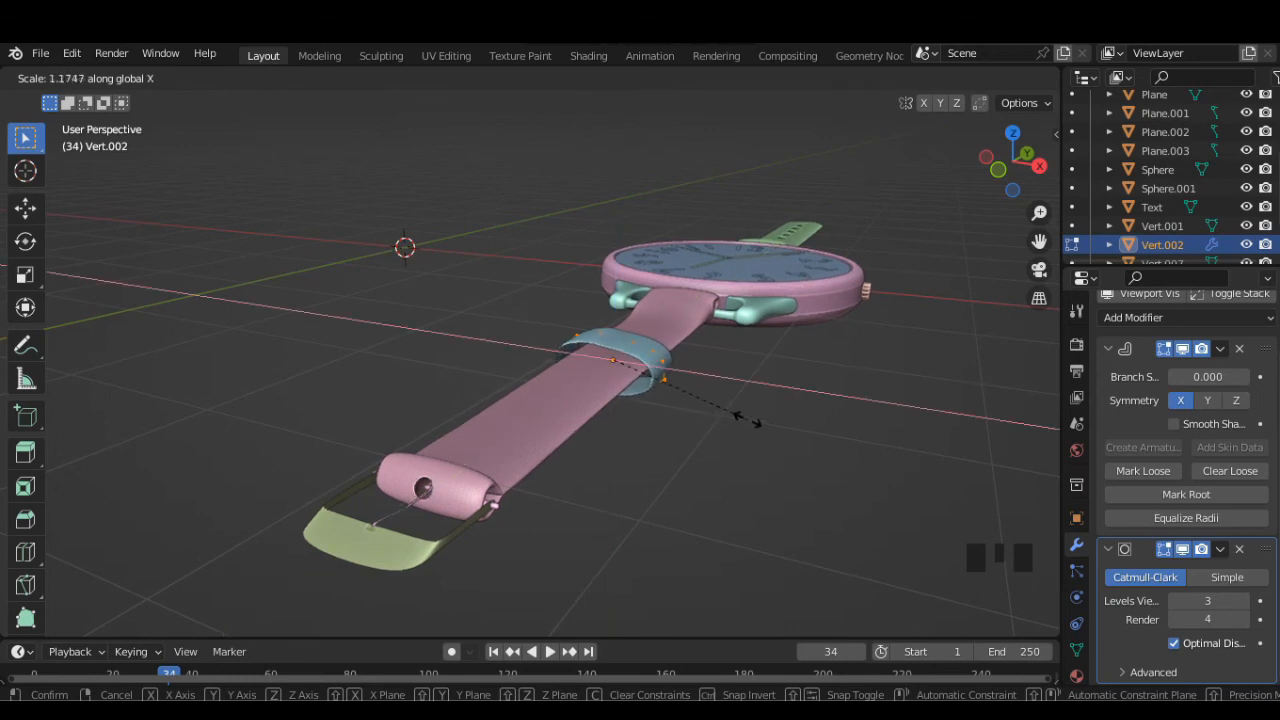
left_click(745, 418)
middle_click_drag(745, 418, 757, 460)
scroll(795, 482, "down", 1)
scroll(795, 482, "down", 2)
scroll(795, 482, "up", 1)
key("ctrl+z")
Finish editing the strap loop's mesh and apply its Skin and Subdivision Surface modifiers
left_click(1220, 348)
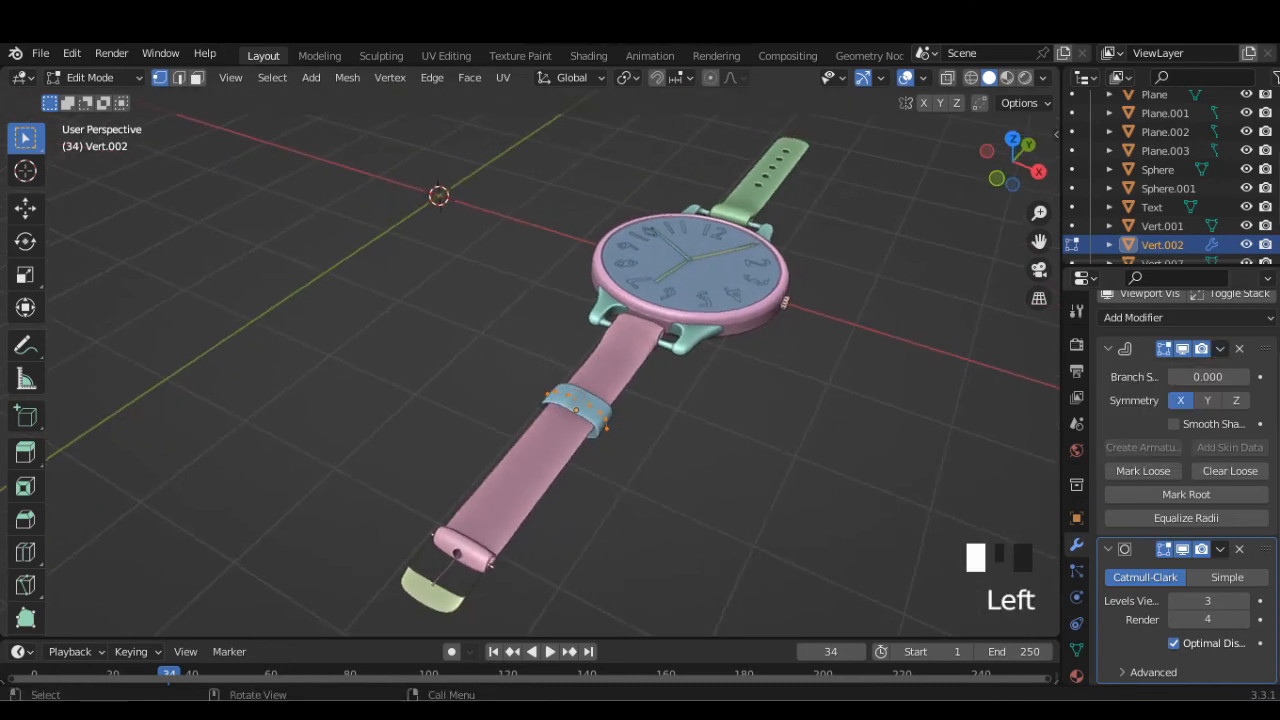
key("Tab")
left_click(1220, 348)
left_click(1137, 370)
left_click(1220, 415)
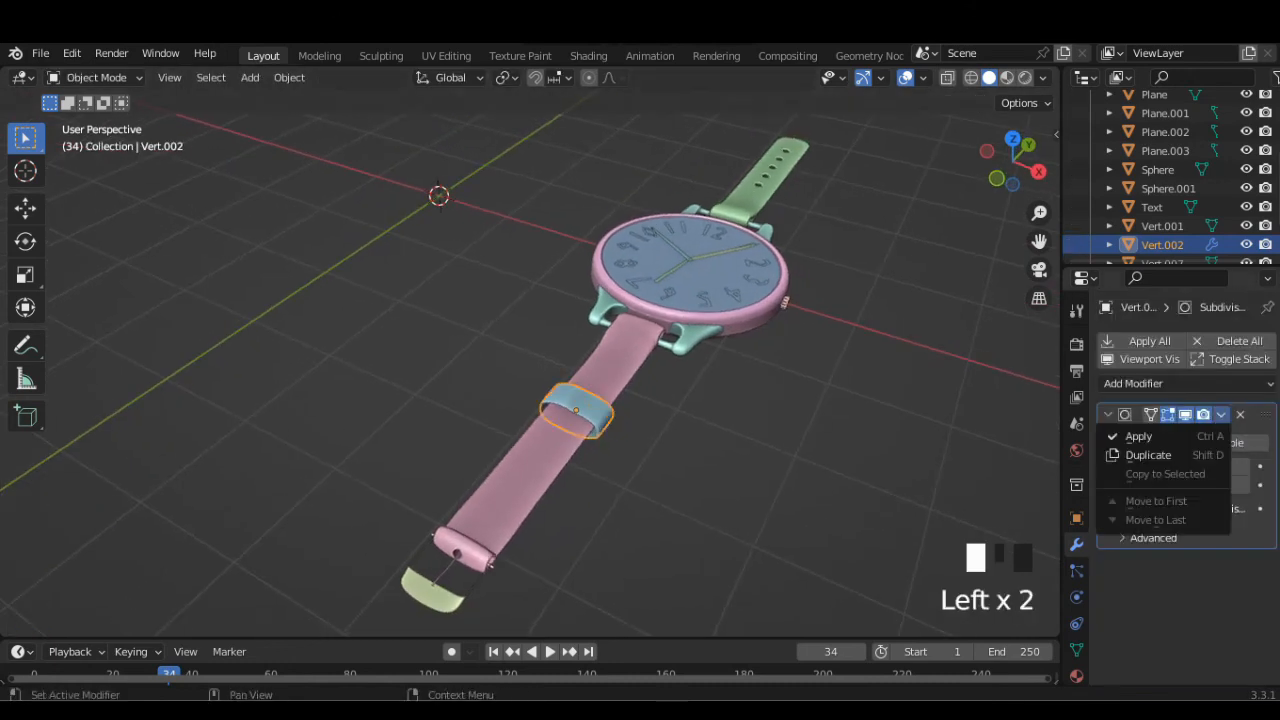
left_click(1137, 437)
Scale the strap loop uniformly by about 0.922 in the top view
left_click(1013, 139)
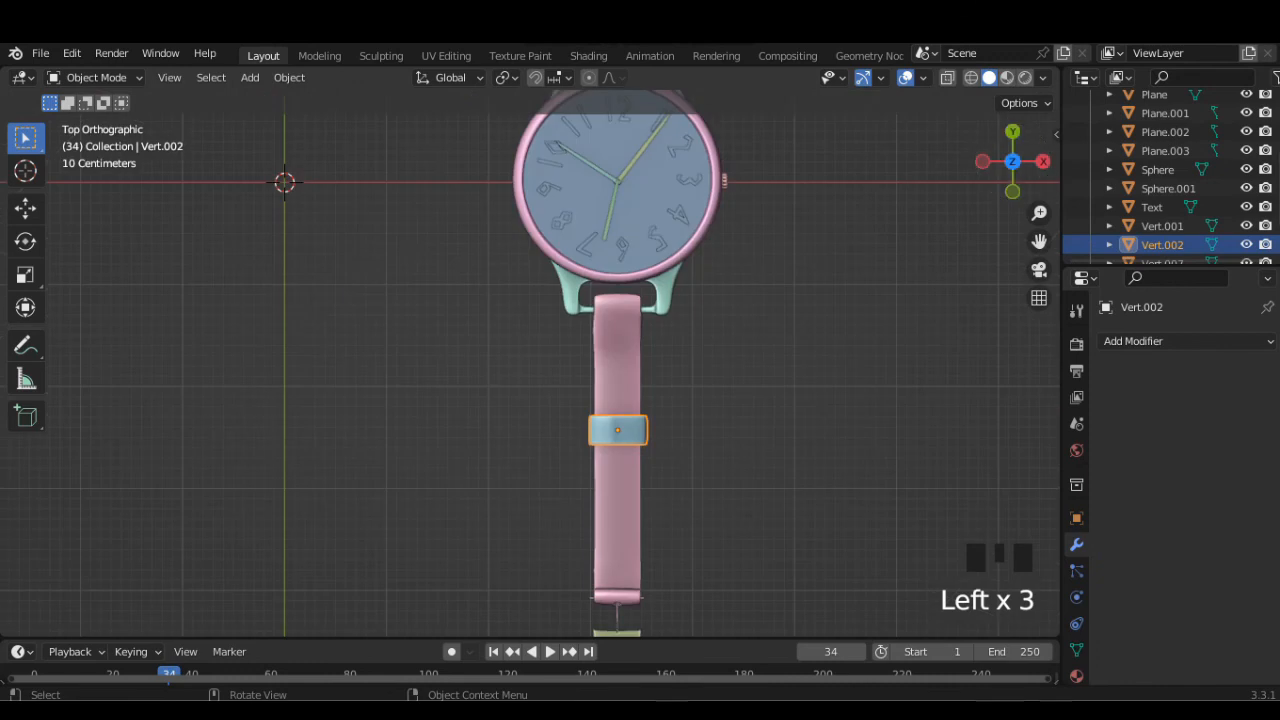
scroll(1010, 170, "up", 2)
key("s")
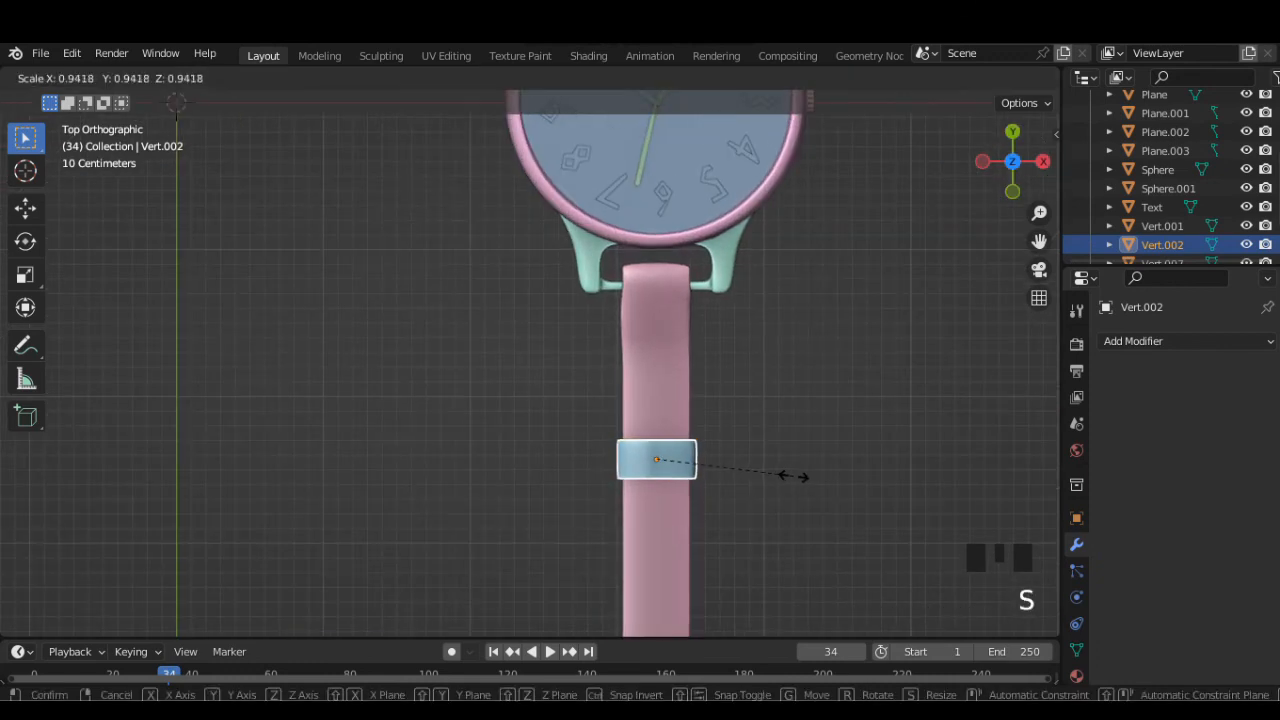
left_click(786, 474)
Flatten the strap loop along the Z axis by a factor of about 0.714
middle_click_drag(786, 474, 840, 440)
middle_click_drag(700, 380, 745, 372)
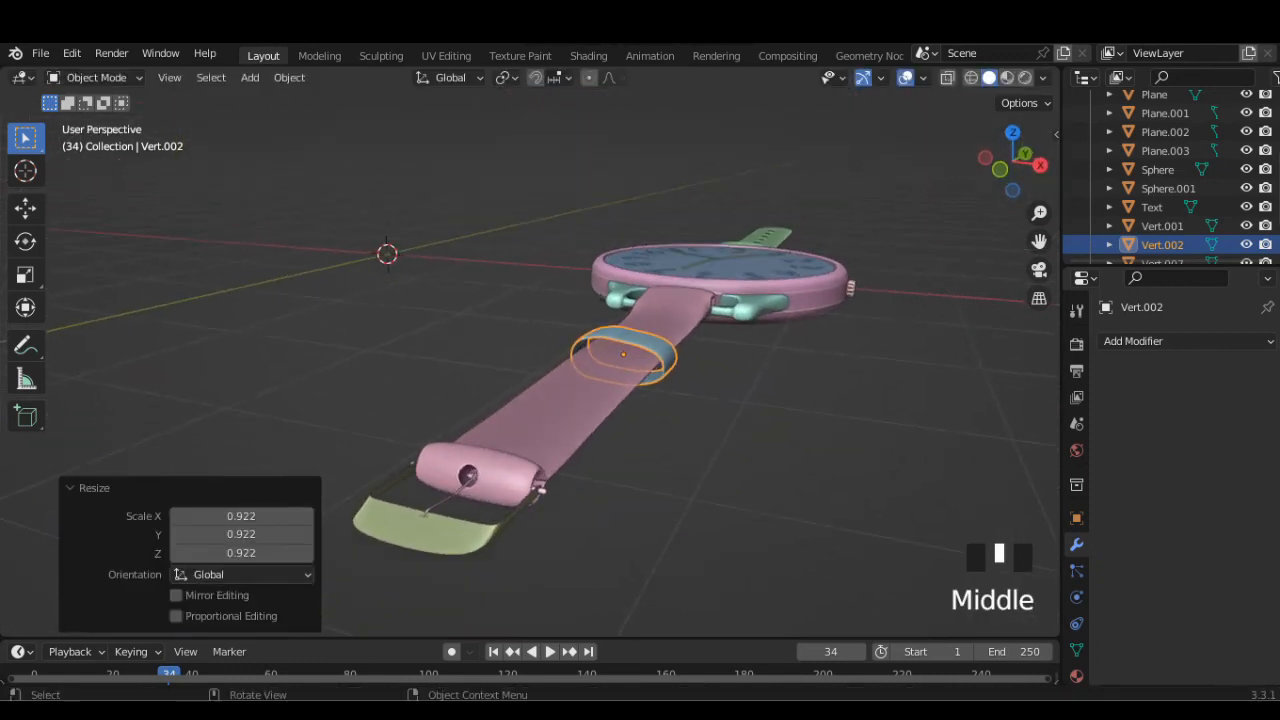
key("s")
key("z")
left_click(708, 360)
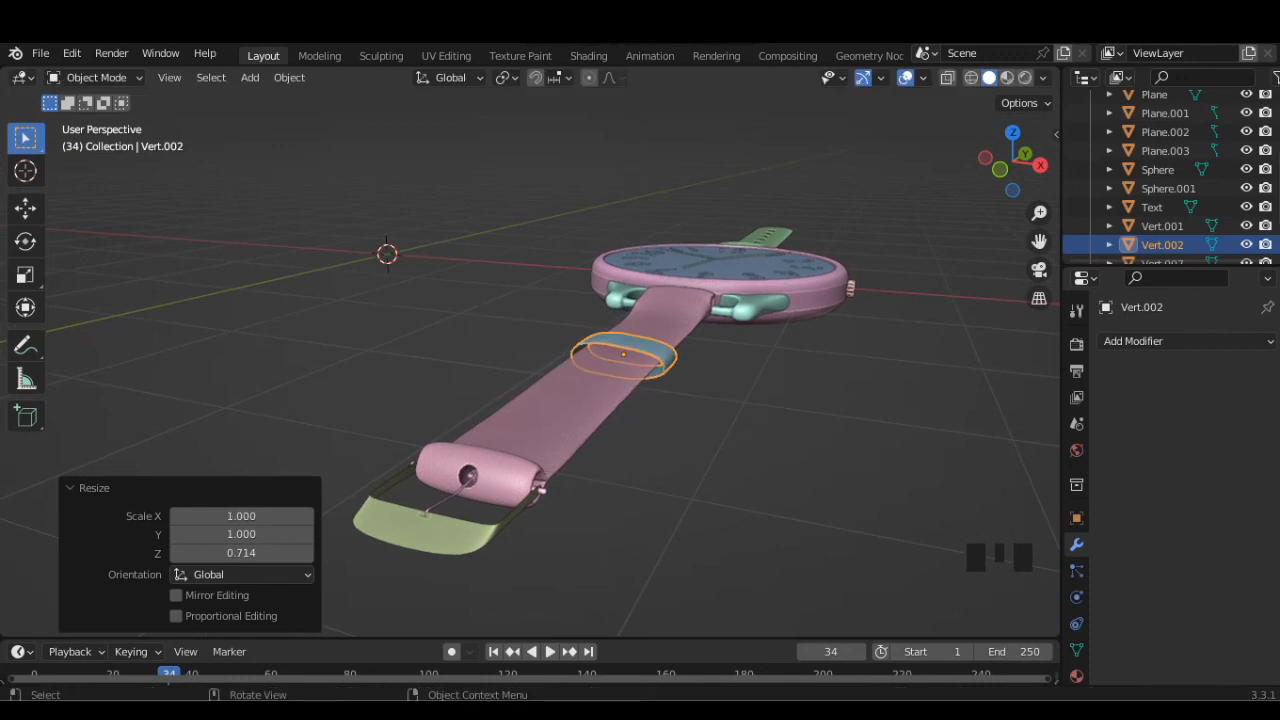
left_click(720, 376)
Flatten the strap loop further along the Z axis, by a factor of about 0.64
middle_click_drag(720, 376, 722, 350)
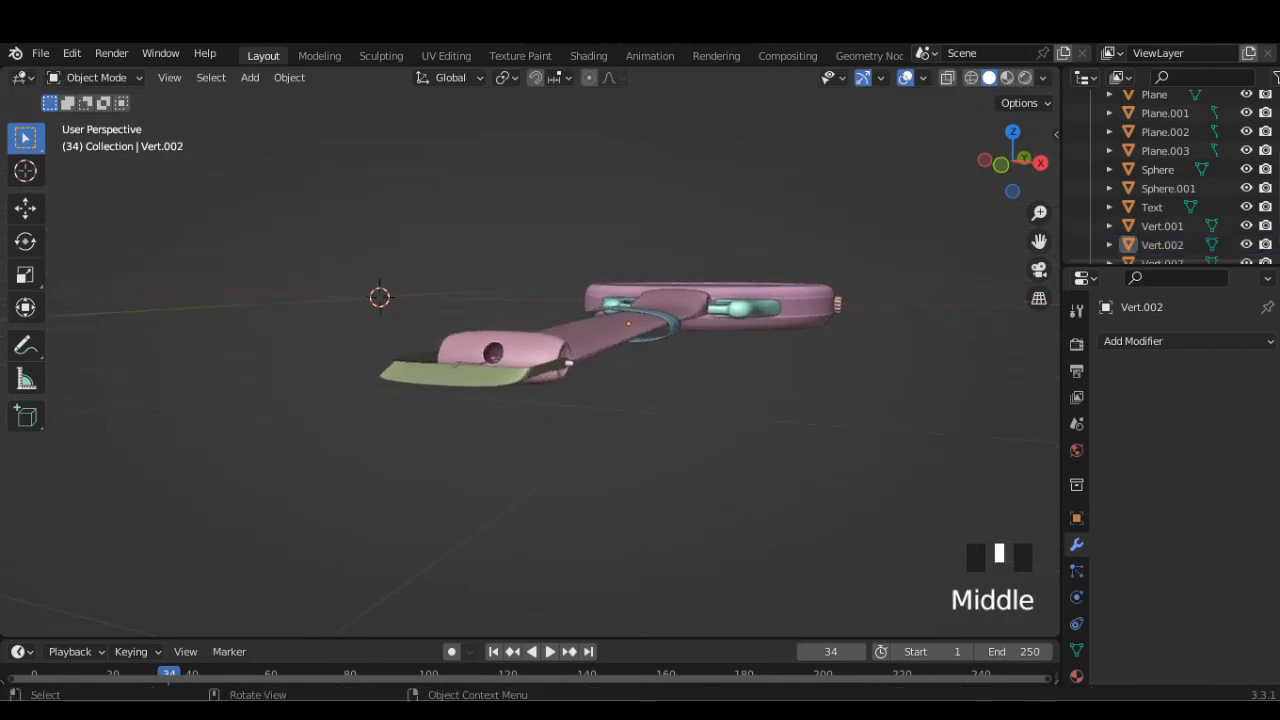
left_click(668, 324)
key("s")
key("z")
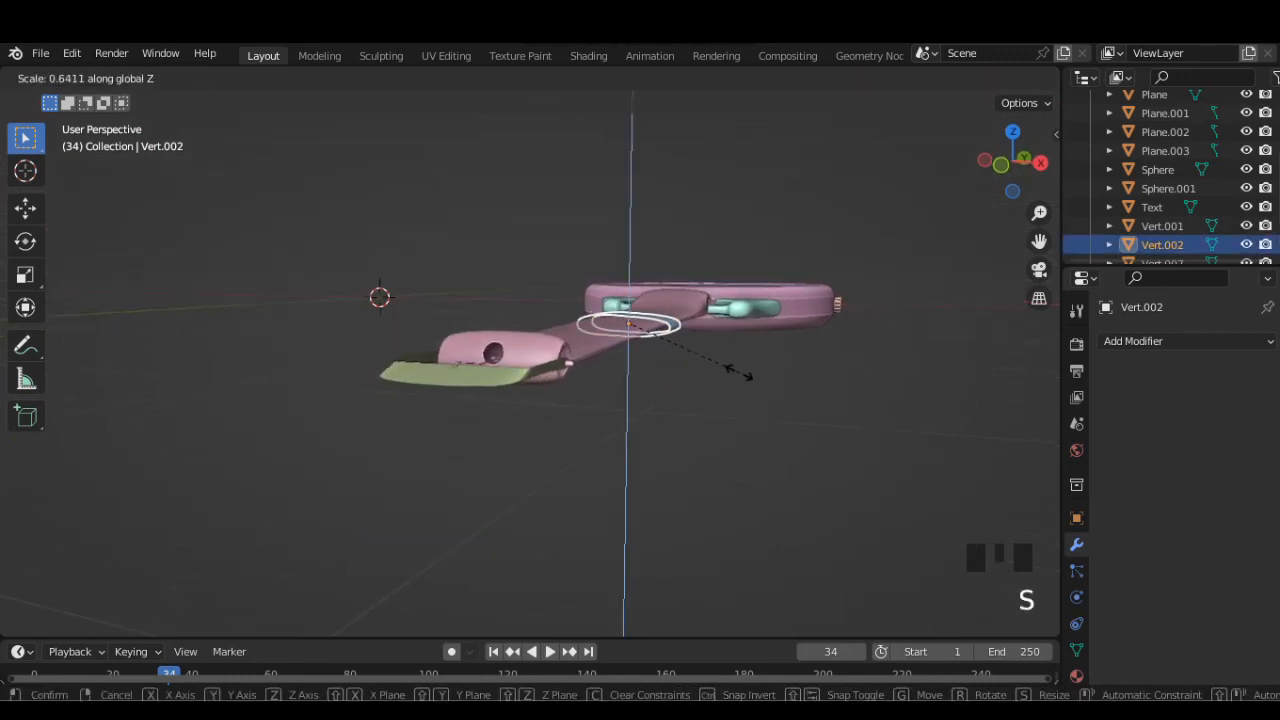
left_click(735, 370)
left_click(735, 374)
Adjust the strap loop's height along the Z axis so that it sits centred around the strap
middle_click_drag(735, 374, 737, 406)
left_click(630, 352)
middle_click_drag(630, 352, 630, 312)
key("g")
key("z")
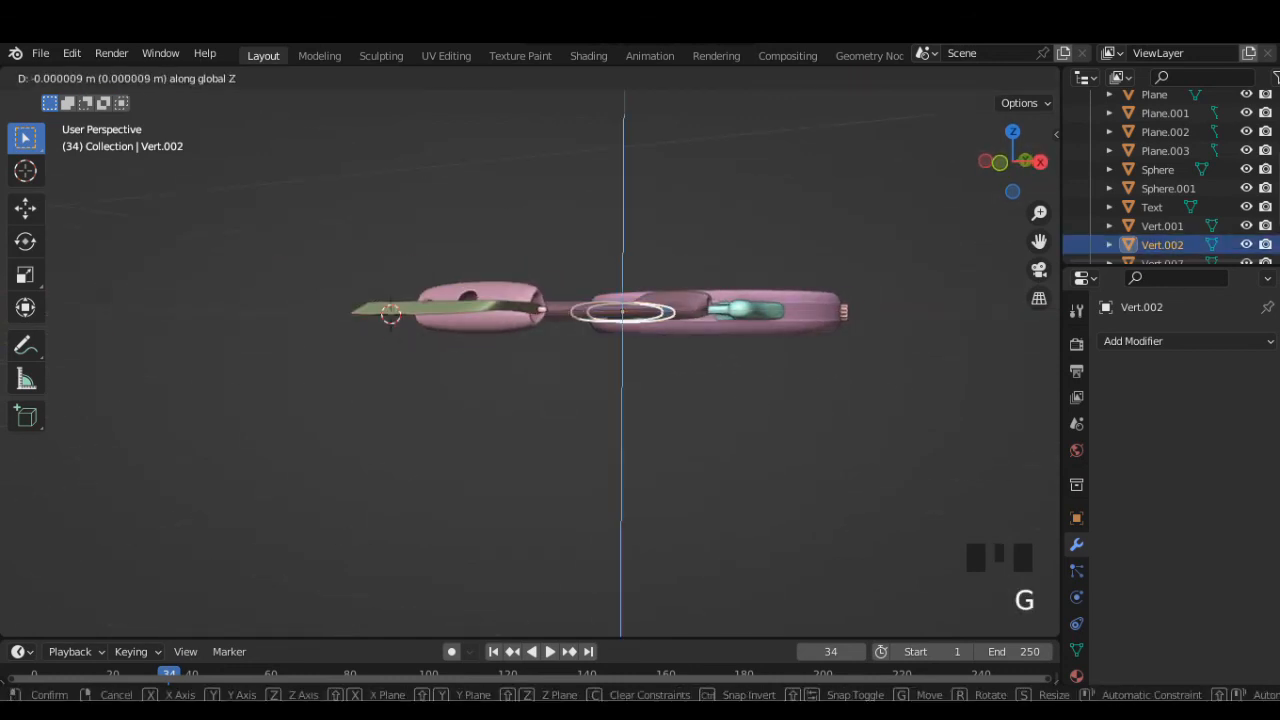
left_click(690, 345)
left_click(700, 390)
Stretch the strap loop along the Z axis by a factor of about 1.098
middle_click_drag(690, 345, 710, 450)
left_click(640, 315)
key("s")
key("z")
left_click(726, 392)
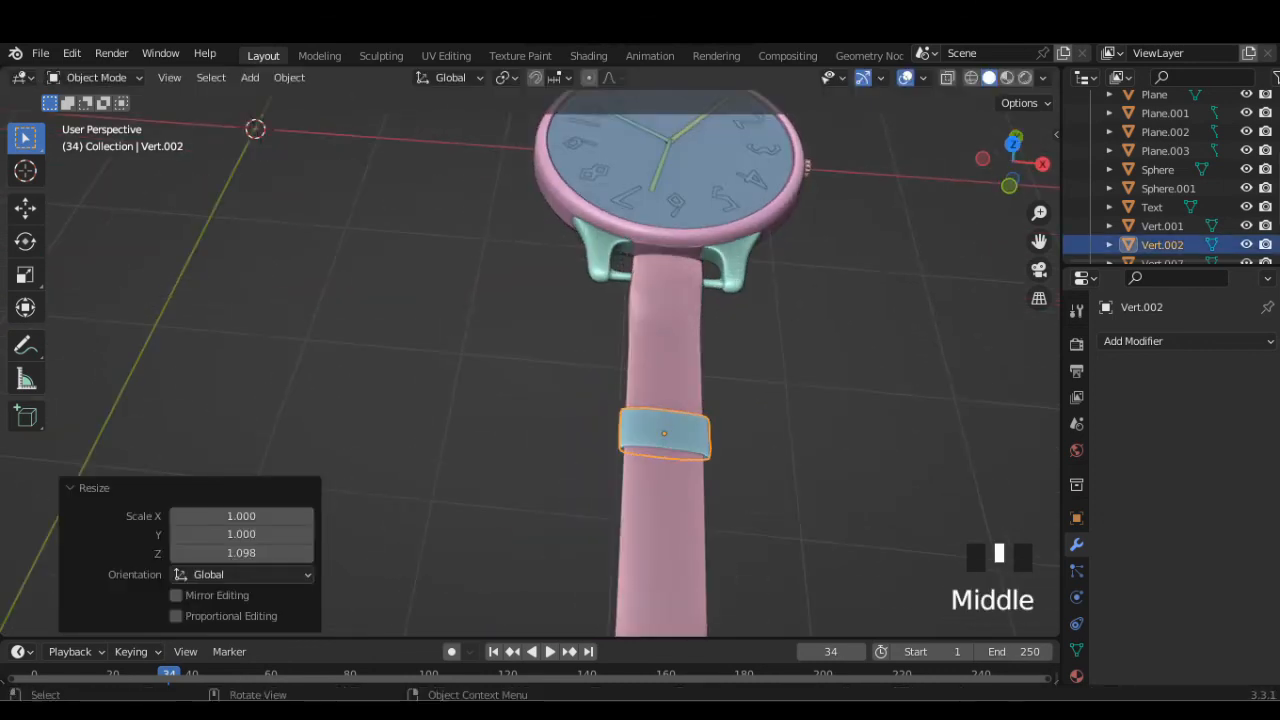
Duplicate the strap loop and place the copy about 0.37 m along negative Y, towards the buckle
left_click(1013, 145)
scroll(700, 345, "down", 2)
key("shift+d")
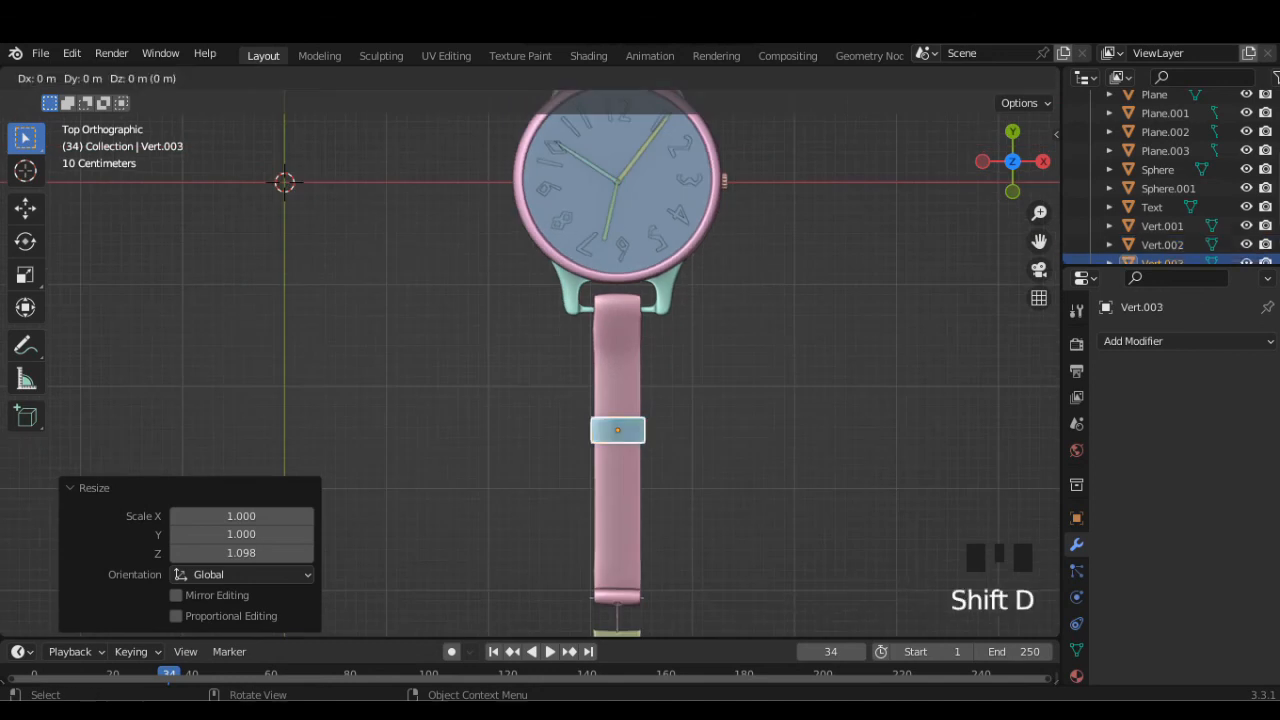
key("x")
key("y")
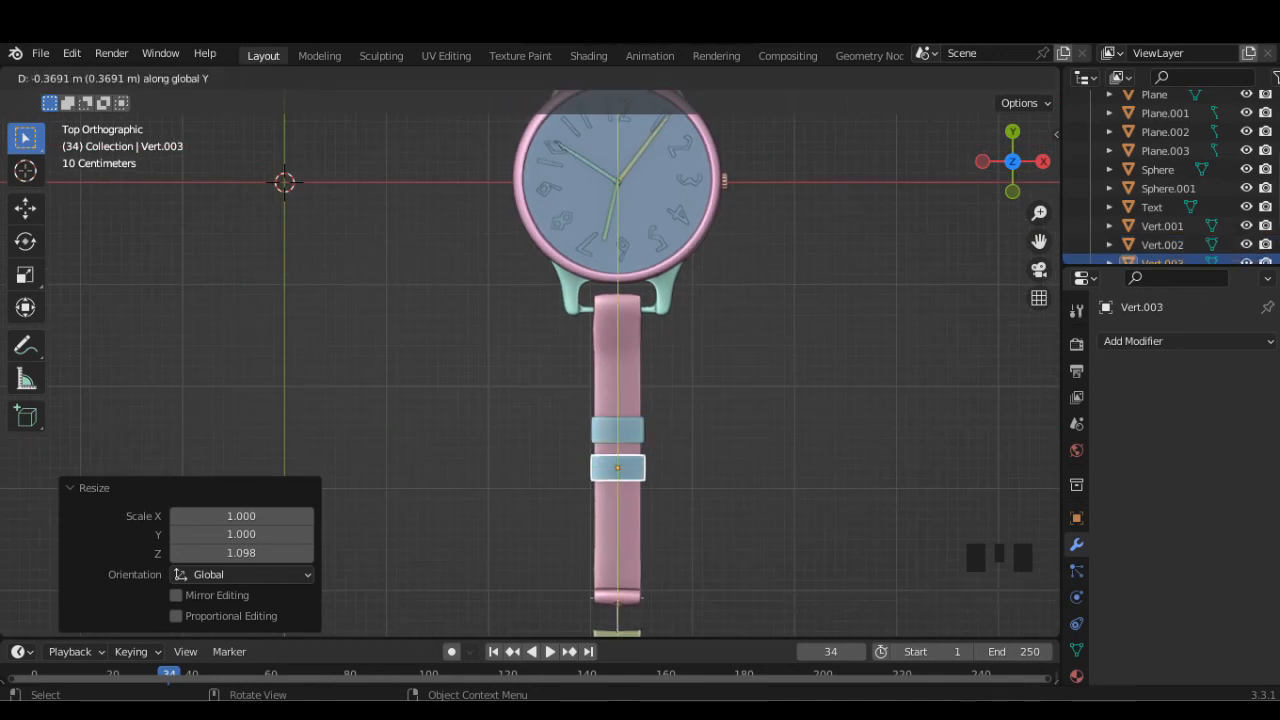
left_click(720, 400)
left_click(770, 420)
scroll(770, 420, "down", 3)
scroll(770, 420, "up", 2)
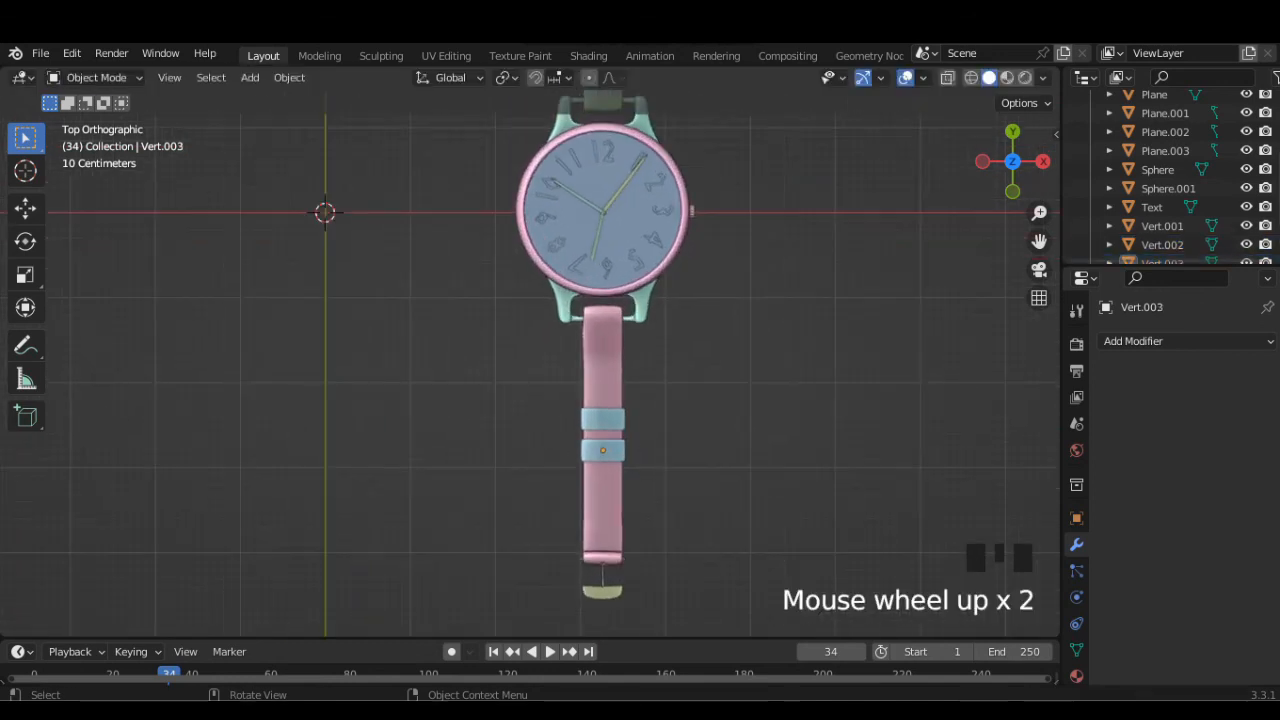
middle_click_drag(720, 400, 505, 372)
scroll(530, 365, "up", 2)
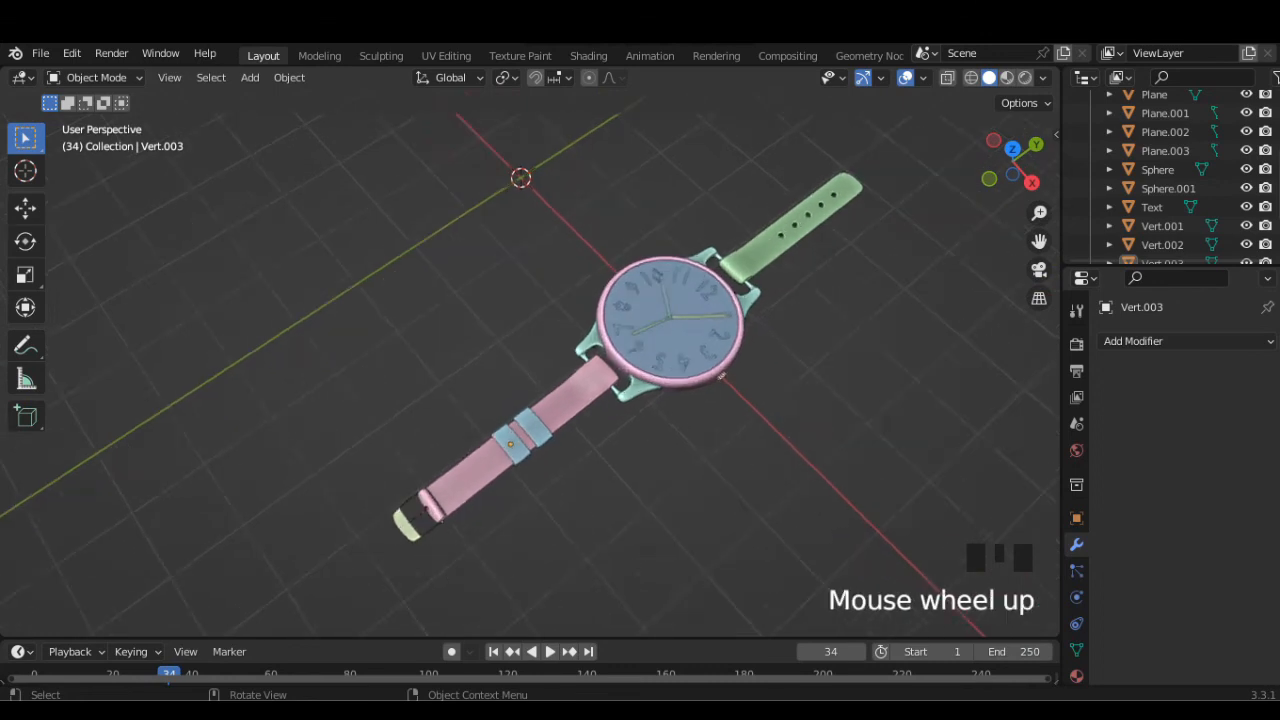